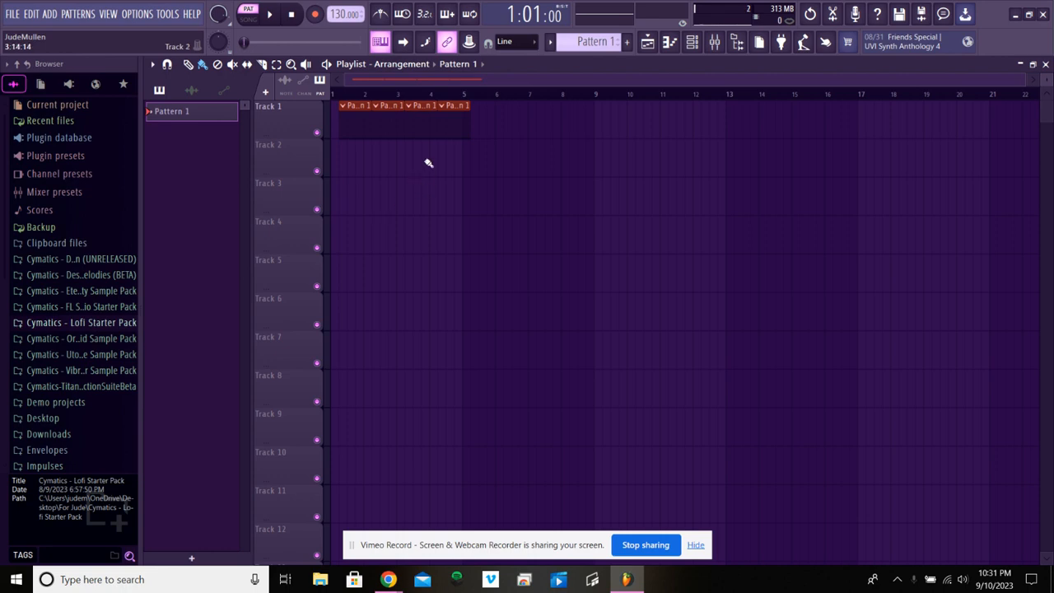
Delete all four Pattern 1 clips from Track 1 of the playlist and set the playhead to bar 1
{"action": "right_click", "coordinate": [419, 119]}
{"action": "right_click", "coordinate": [387, 120]}
{"action": "right_click", "coordinate": [354, 119]}
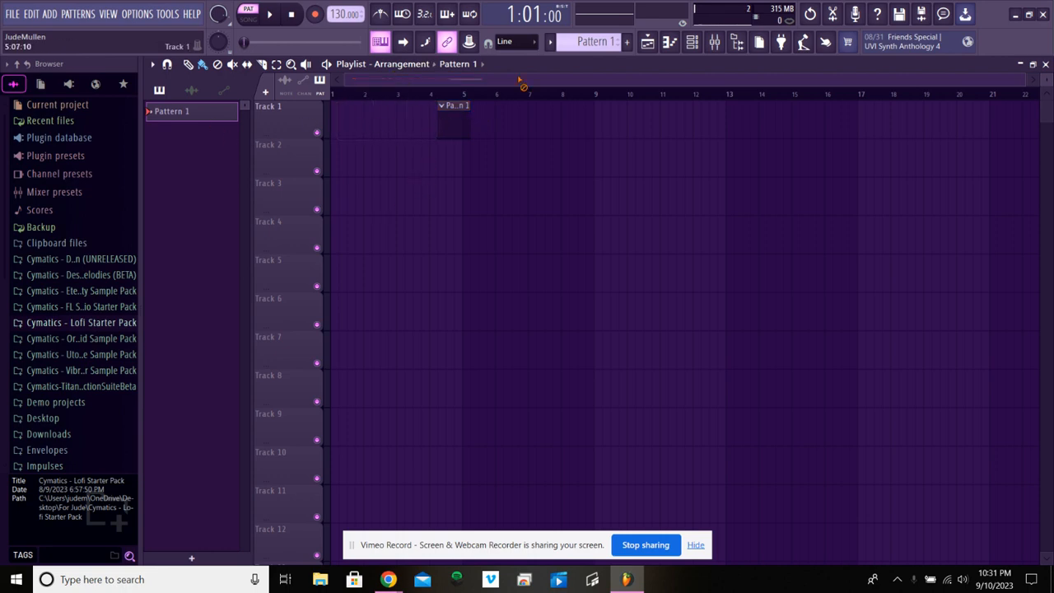
{"action": "right_click", "coordinate": [453, 123]}
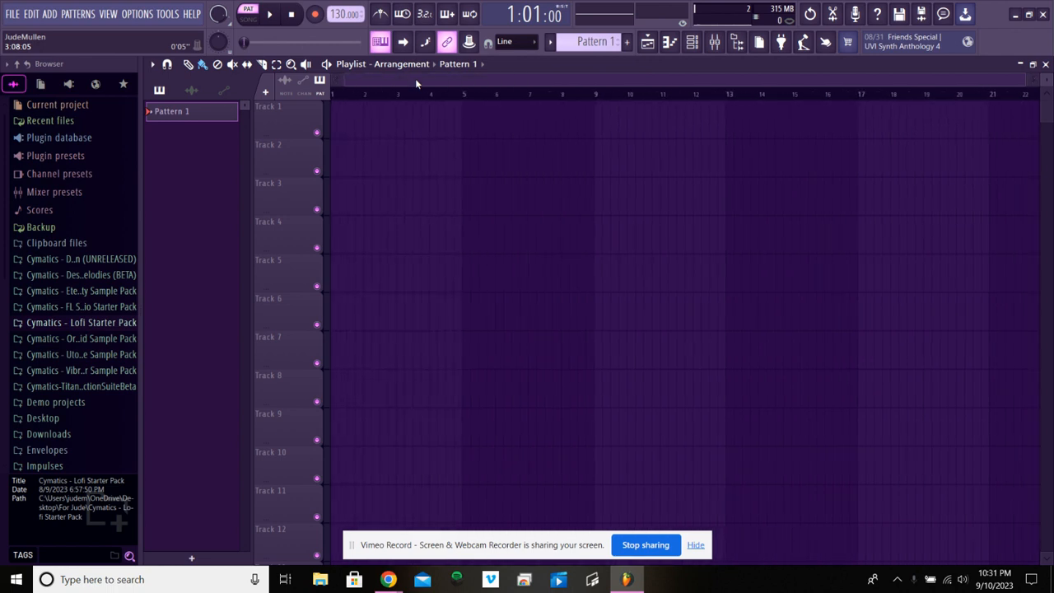
{"action": "left_click", "coordinate": [334, 94]}
{"action": "mouse_move", "coordinate": [335, 94]}
{"action": "left_mouse_down"}
{"action": "mouse_move", "coordinate": [382, 89]}
{"action": "mouse_move", "coordinate": [333, 94]}
{"action": "left_mouse_up"}
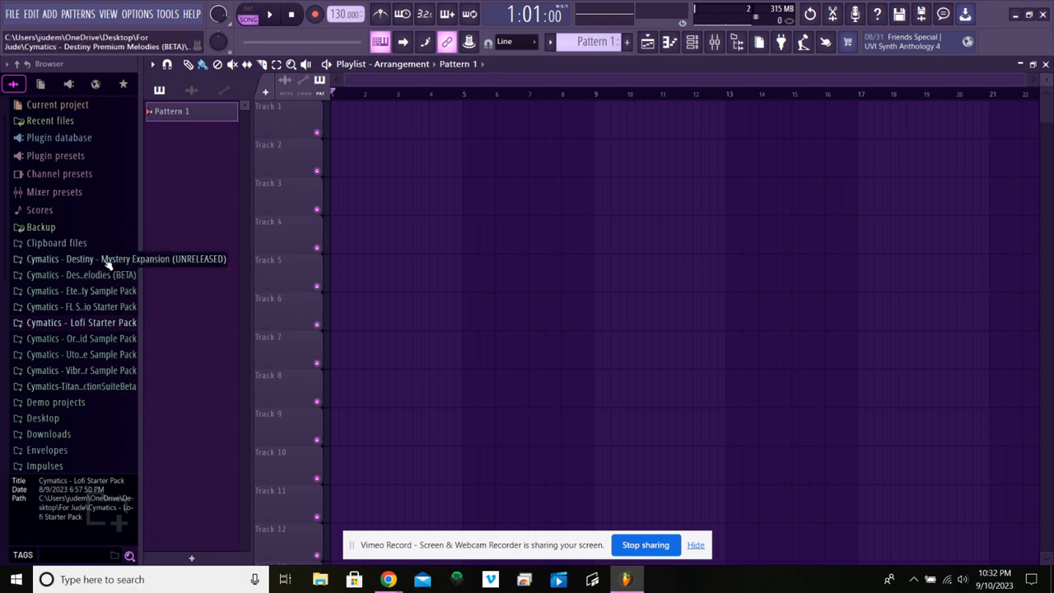
Expand the Claps folder under Drums - One Shots in the Cymatics FL Studio Starter Pack and preview several clap samples
{"action": "left_click", "coordinate": [107, 306]}
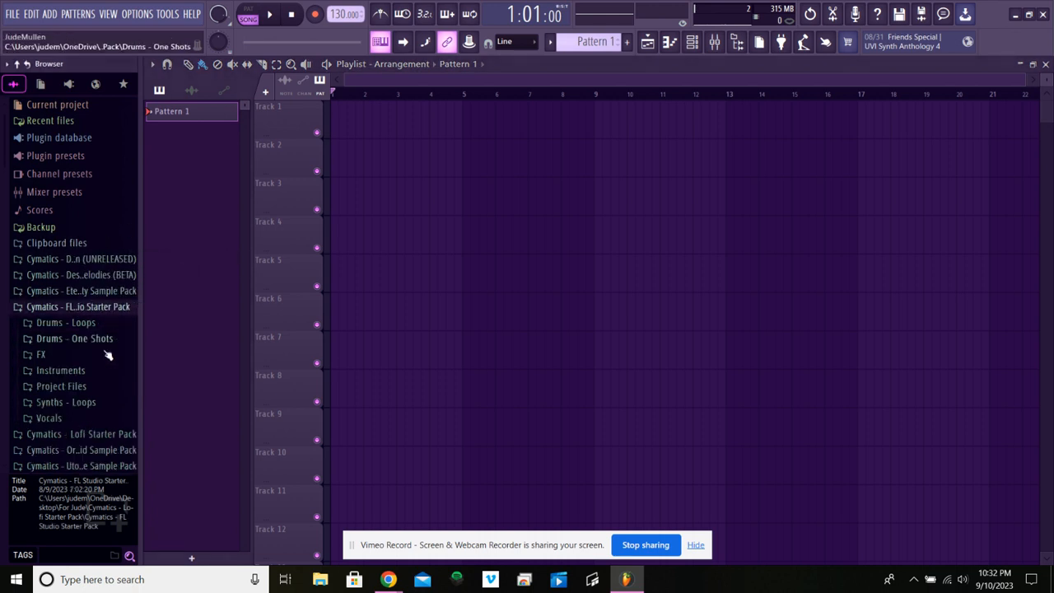
{"action": "scroll", "coordinate": [107, 354], "scroll_direction": "down", "scroll_amount": 3}
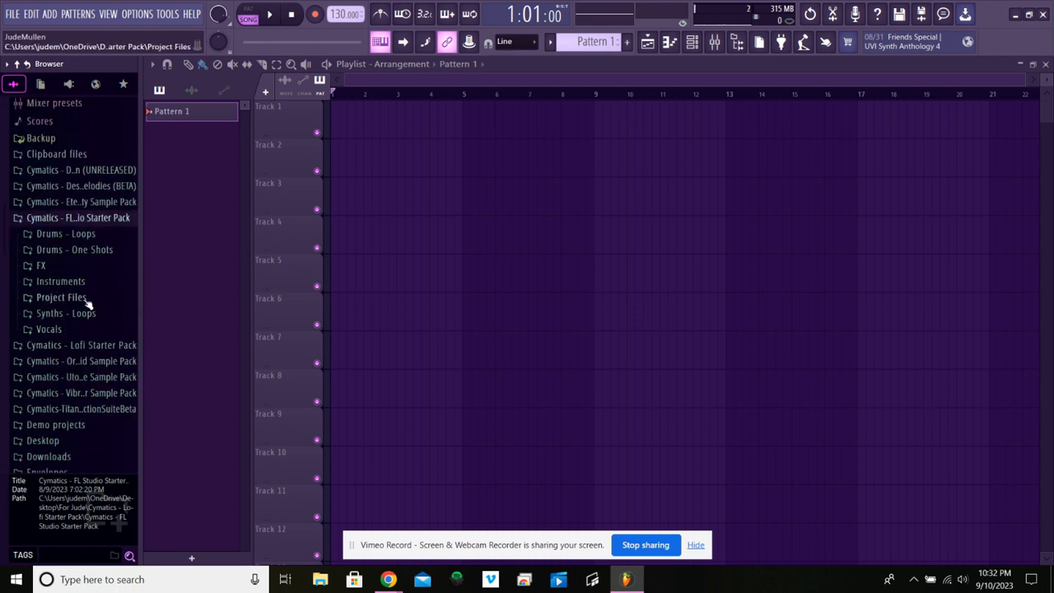
{"action": "left_click", "coordinate": [80, 249]}
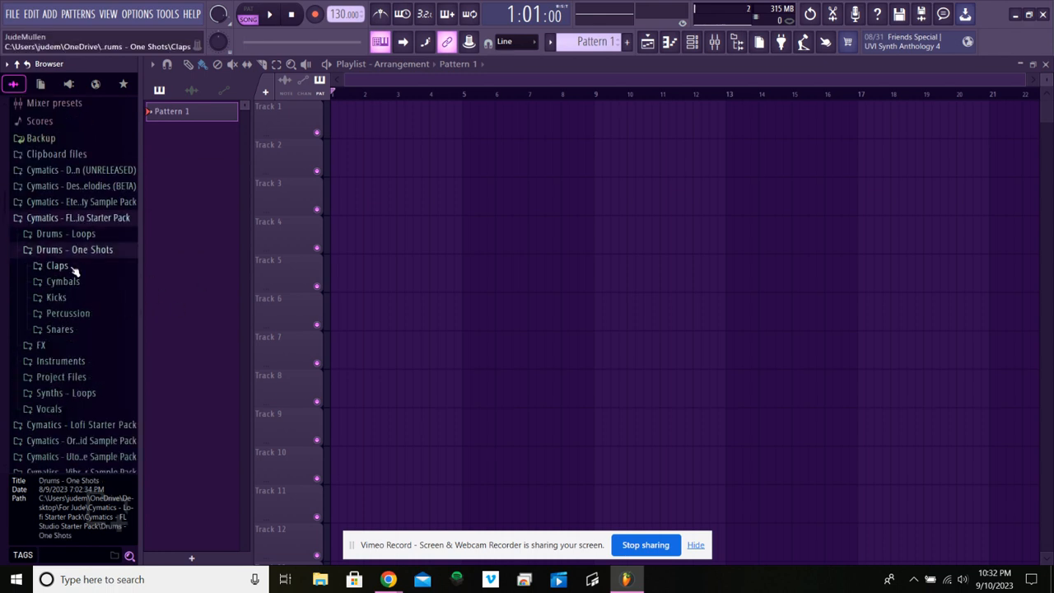
{"action": "left_click", "coordinate": [73, 269]}
{"action": "left_click", "coordinate": [74, 281]}
{"action": "left_click", "coordinate": [74, 310]}
{"action": "left_click", "coordinate": [76, 325]}
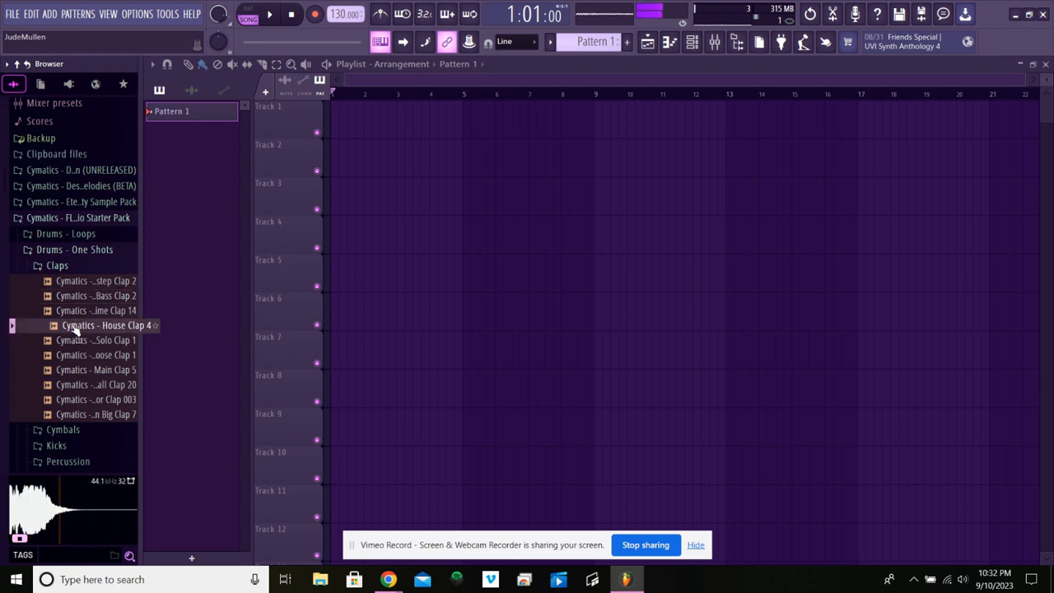
Preview a crash sample from the pack's Cymbals folder and collapse the starter pack folders
{"action": "left_click", "coordinate": [58, 266]}
{"action": "left_click", "coordinate": [62, 281]}
{"action": "left_click", "coordinate": [66, 298]}
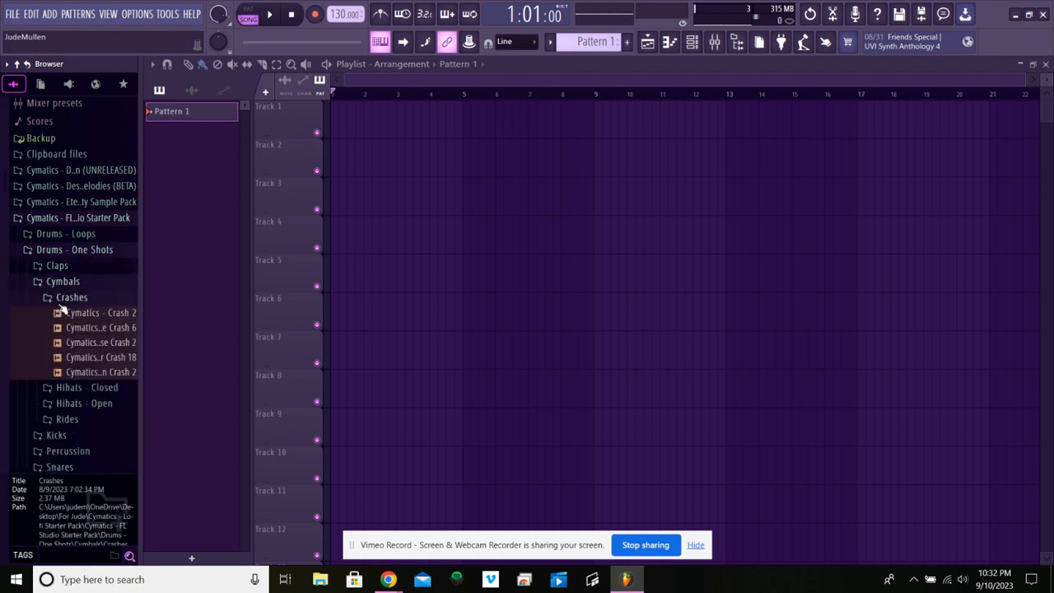
{"action": "left_click", "coordinate": [62, 312]}
{"action": "left_click", "coordinate": [65, 281]}
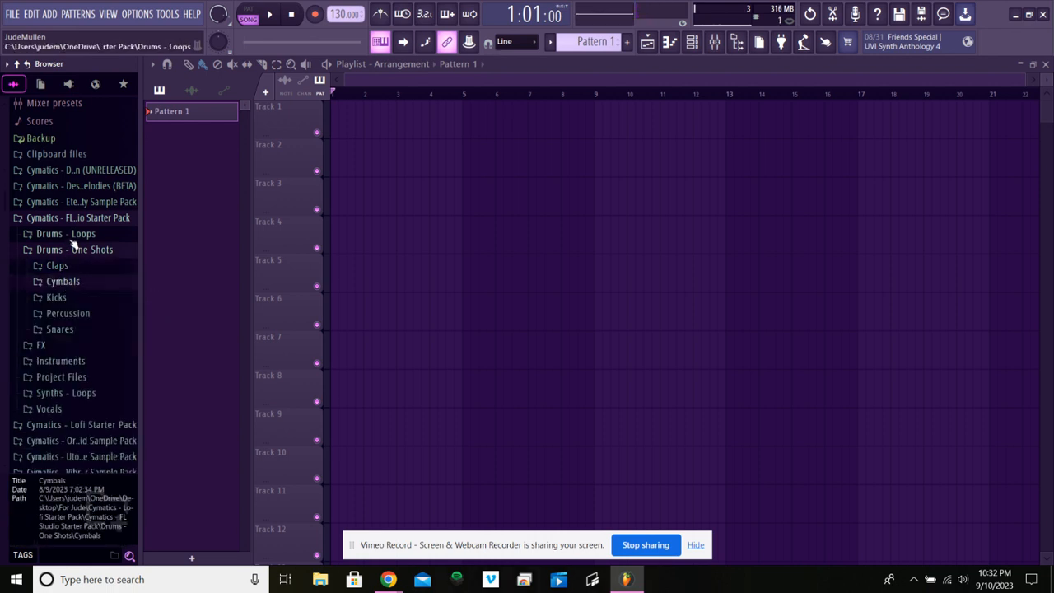
{"action": "left_click", "coordinate": [72, 250]}
{"action": "left_click", "coordinate": [72, 217]}
{"action": "scroll", "coordinate": [73, 266], "scroll_direction": "up", "scroll_amount": 2}
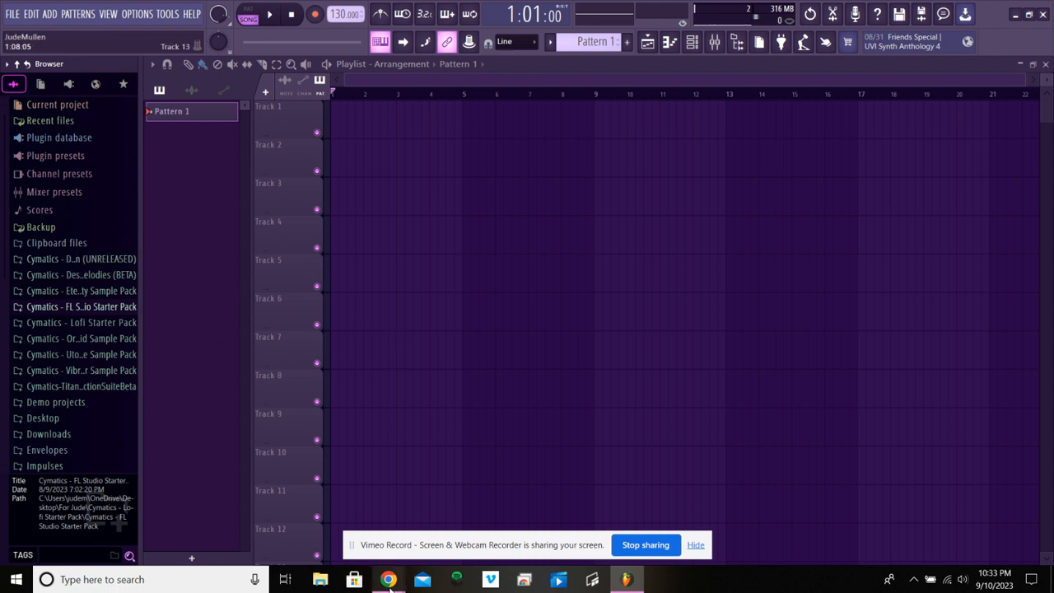
Switch to Chrome, show the open Cymatics.fm page and close its $50 gift card pop-up
{"action": "mouse_move", "coordinate": [388, 579]}
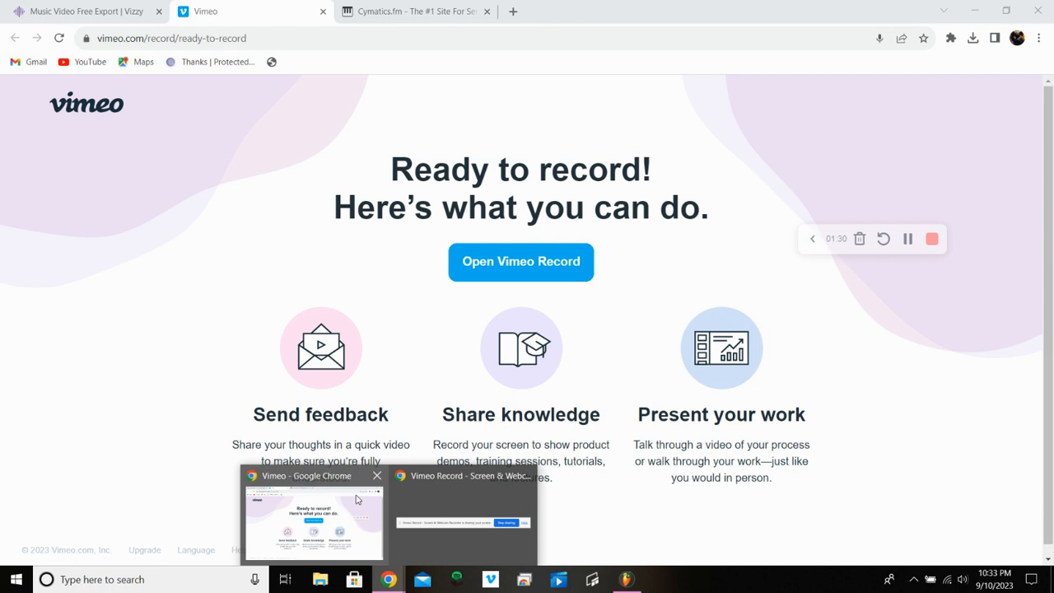
{"action": "left_click", "coordinate": [356, 500]}
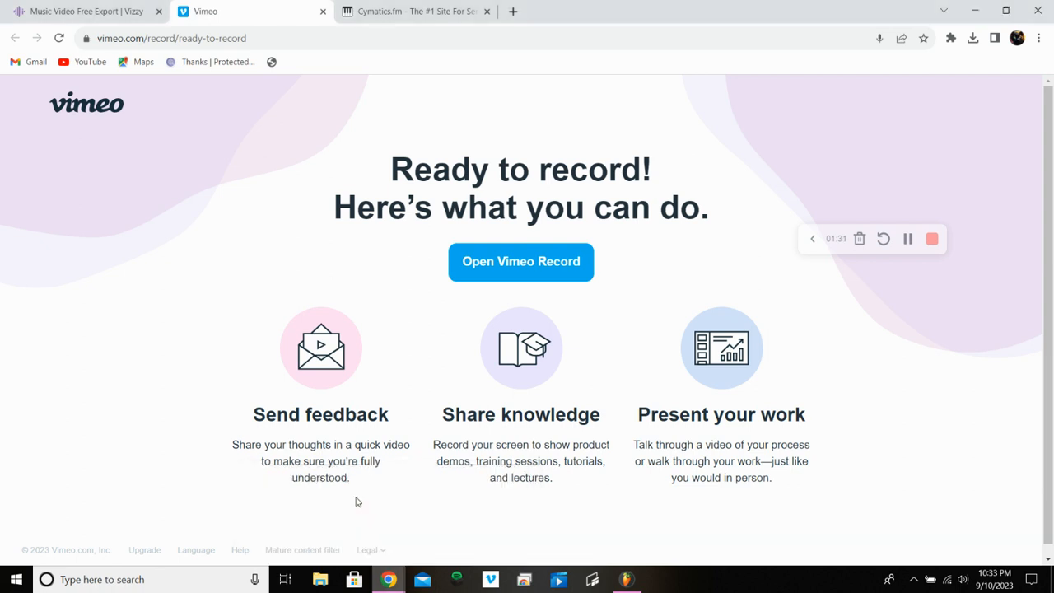
{"action": "left_click", "coordinate": [391, 9]}
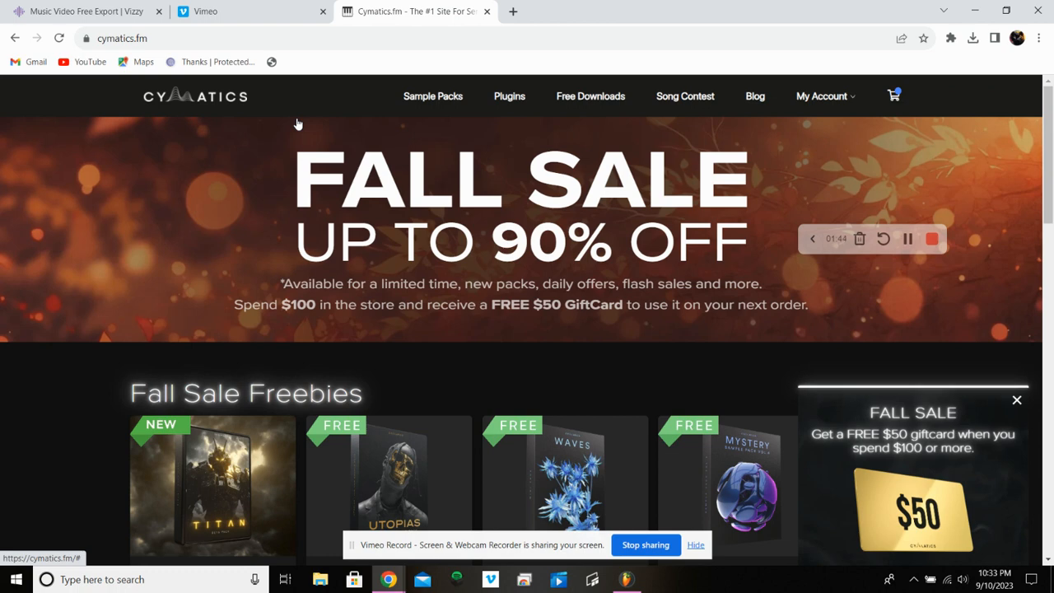
{"action": "left_click", "coordinate": [1016, 403]}
Browse the sale products on the Cymatics home page and look through the Fall Sale Freebies packs
{"action": "scroll", "coordinate": [507, 392], "scroll_direction": "down", "scroll_amount": 3}
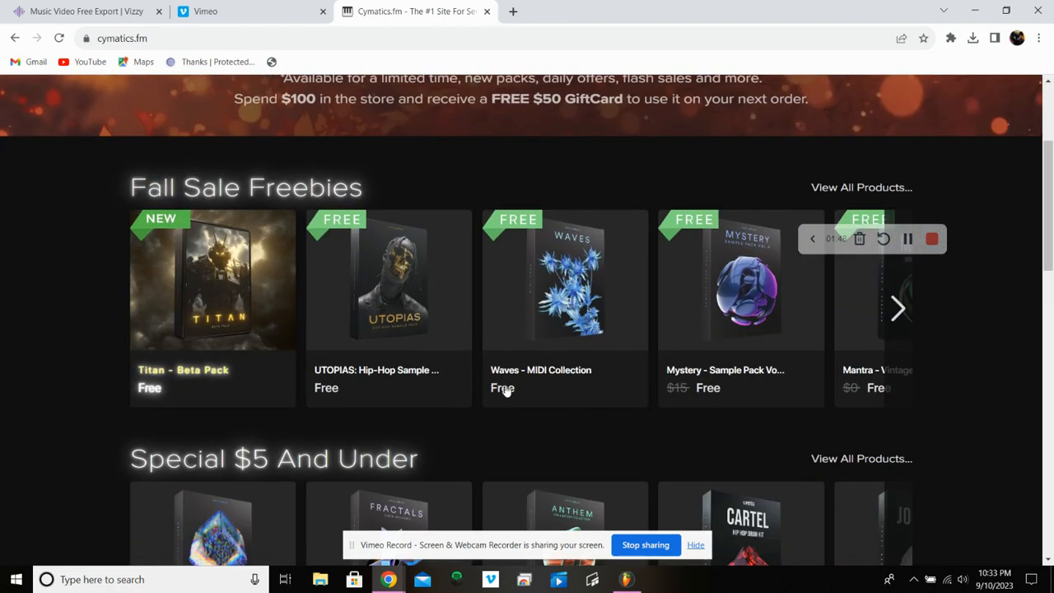
{"action": "scroll", "coordinate": [607, 444], "scroll_direction": "down", "scroll_amount": 3}
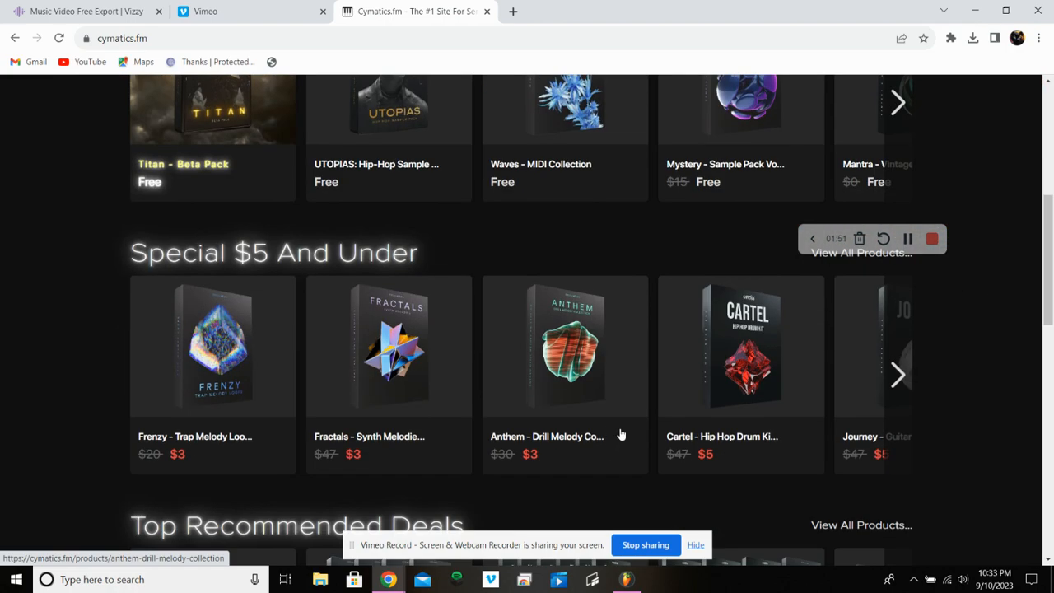
{"action": "scroll", "coordinate": [626, 436], "scroll_direction": "down", "scroll_amount": 3}
{"action": "scroll", "coordinate": [633, 433], "scroll_direction": "up", "scroll_amount": 8}
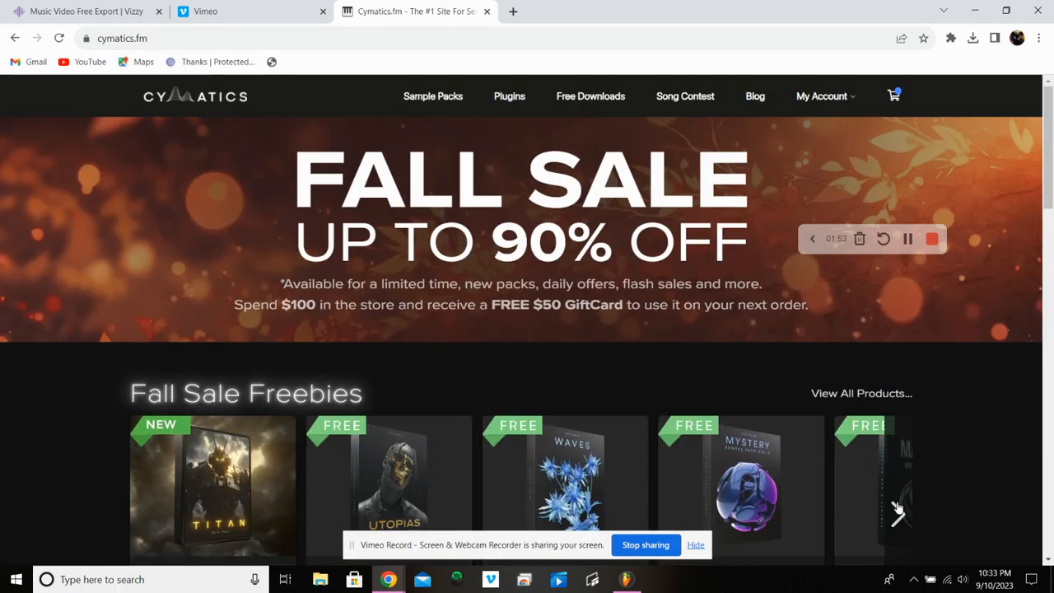
{"action": "left_click", "coordinate": [897, 511]}
{"action": "scroll", "coordinate": [701, 431], "scroll_direction": "down", "scroll_amount": 2}
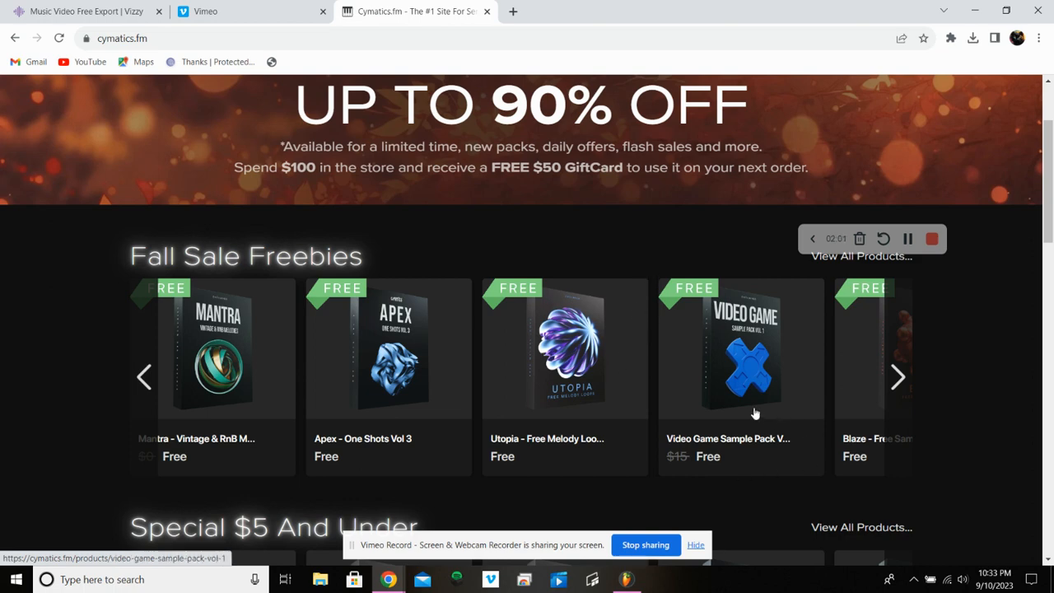
{"action": "left_click", "coordinate": [899, 376]}
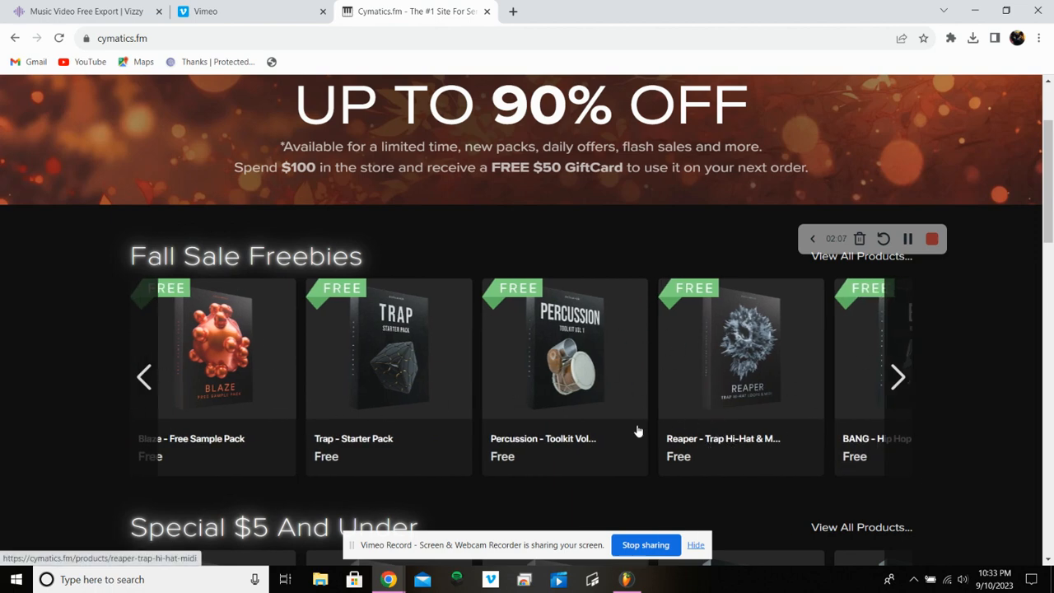
{"action": "left_click", "coordinate": [145, 376]}
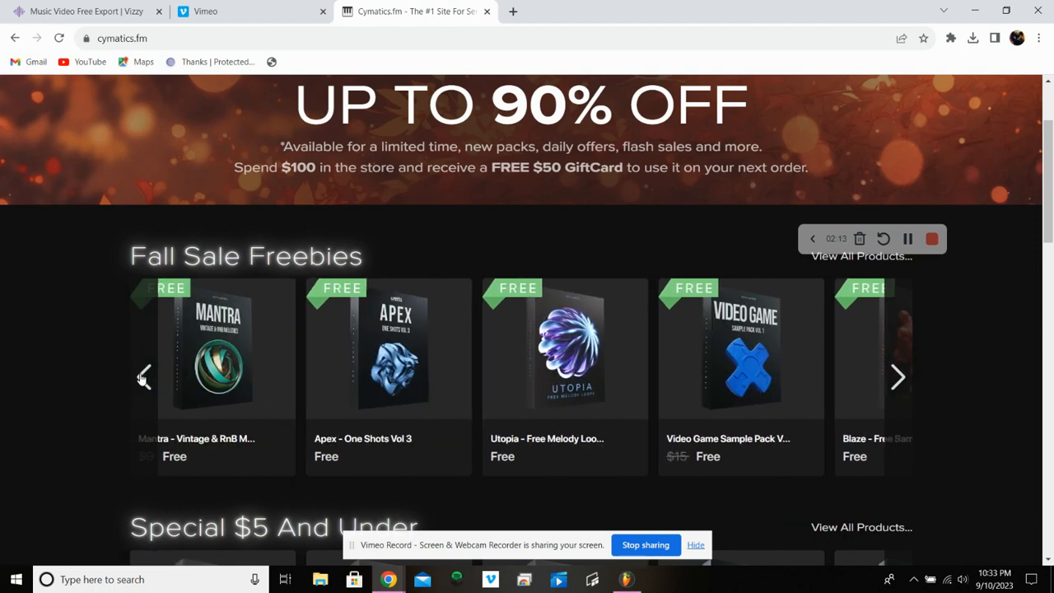
Open the free Video Game Sample Pack Vol. 1 product page and add the pack to the cart
{"action": "left_click", "coordinate": [773, 381]}
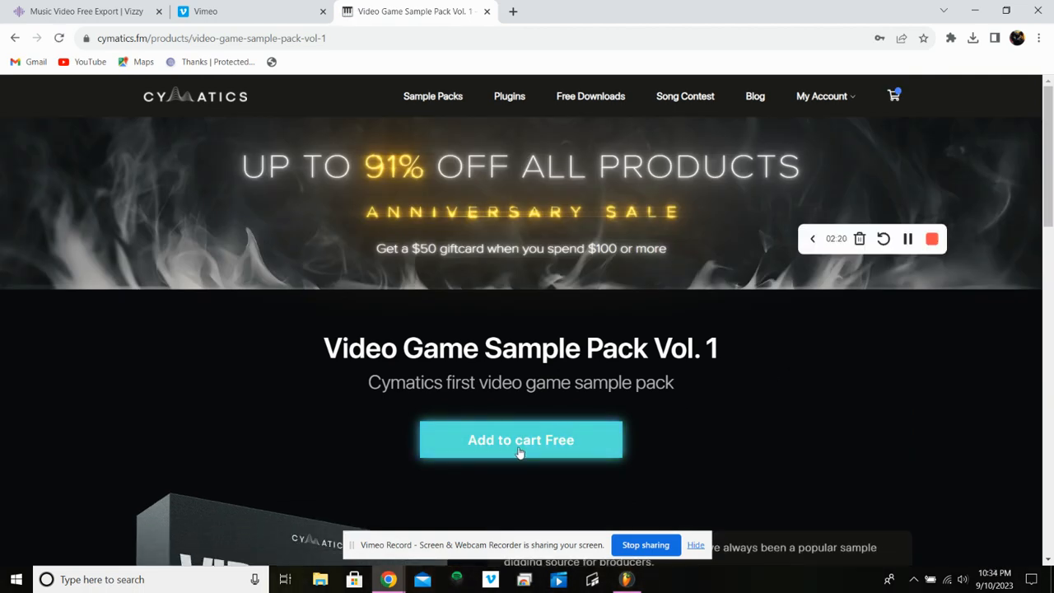
{"action": "scroll", "coordinate": [540, 452], "scroll_direction": "down", "scroll_amount": 2}
{"action": "left_click", "coordinate": [576, 305]}
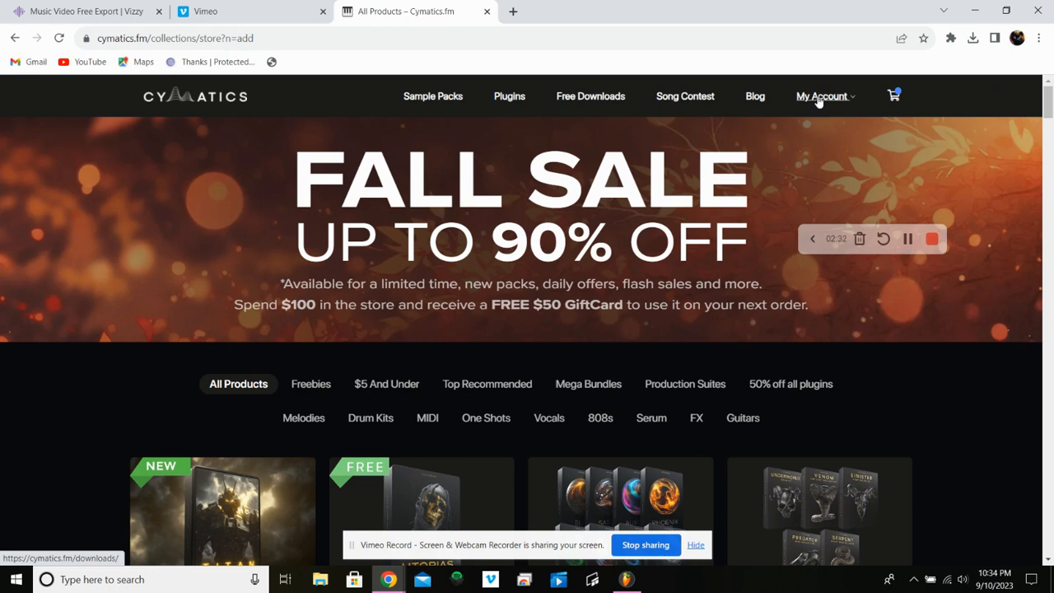
Open the shopping cart and proceed to checkout, declining the Anniversary Melody Bundle, trap melody loops and MIDI collection offers
{"action": "left_click", "coordinate": [819, 100]}
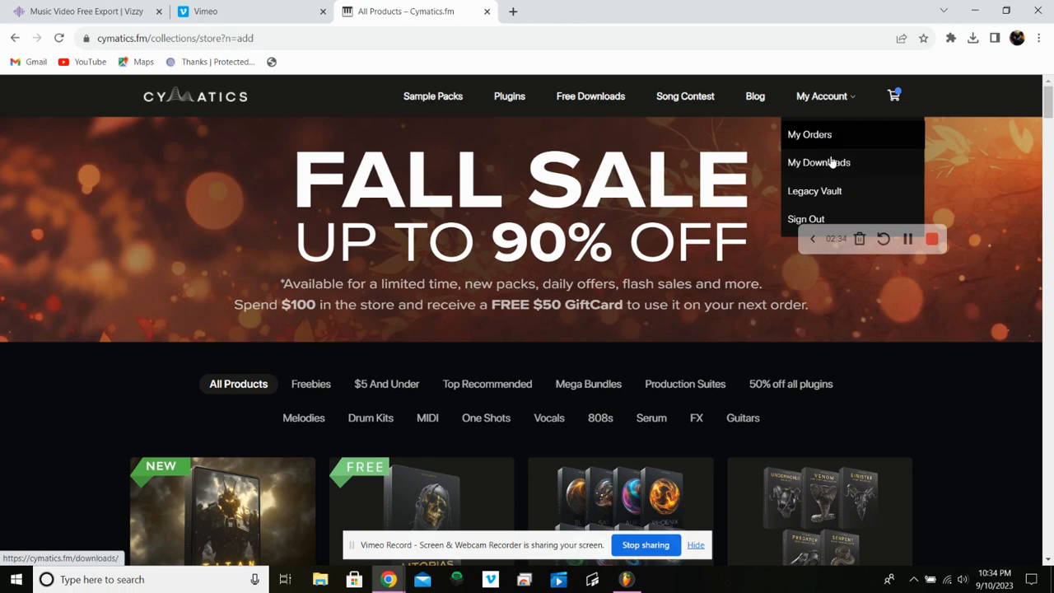
{"action": "left_click", "coordinate": [896, 97]}
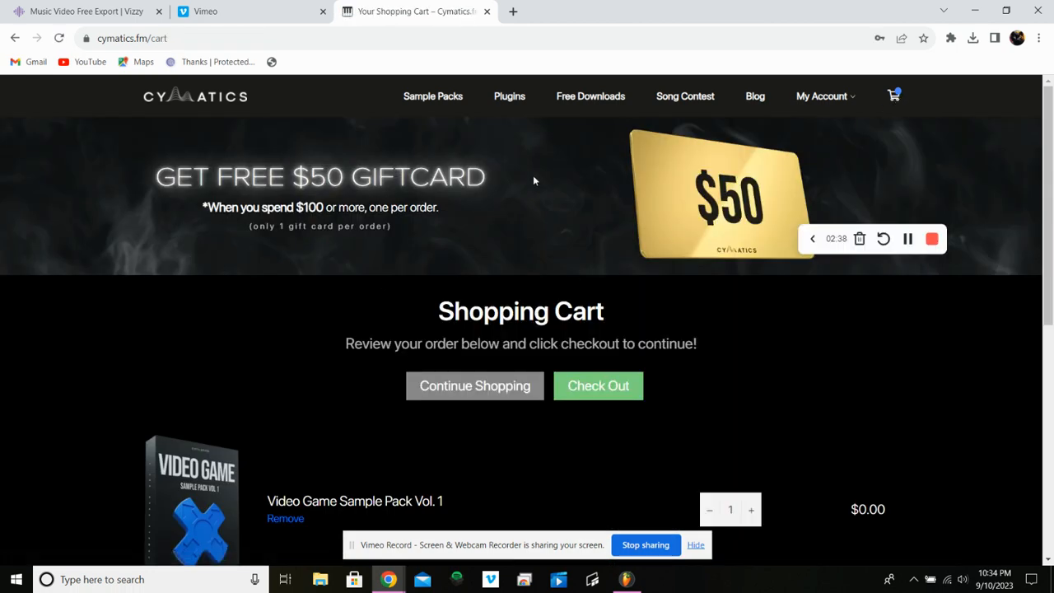
{"action": "scroll", "coordinate": [591, 332], "scroll_direction": "down", "scroll_amount": 3}
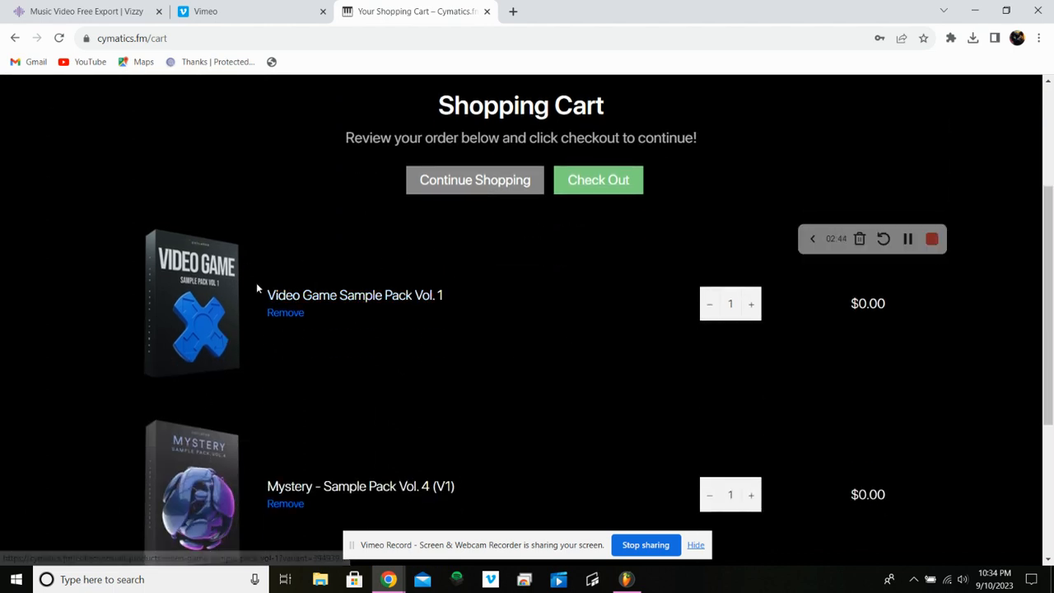
{"action": "left_click", "coordinate": [581, 191]}
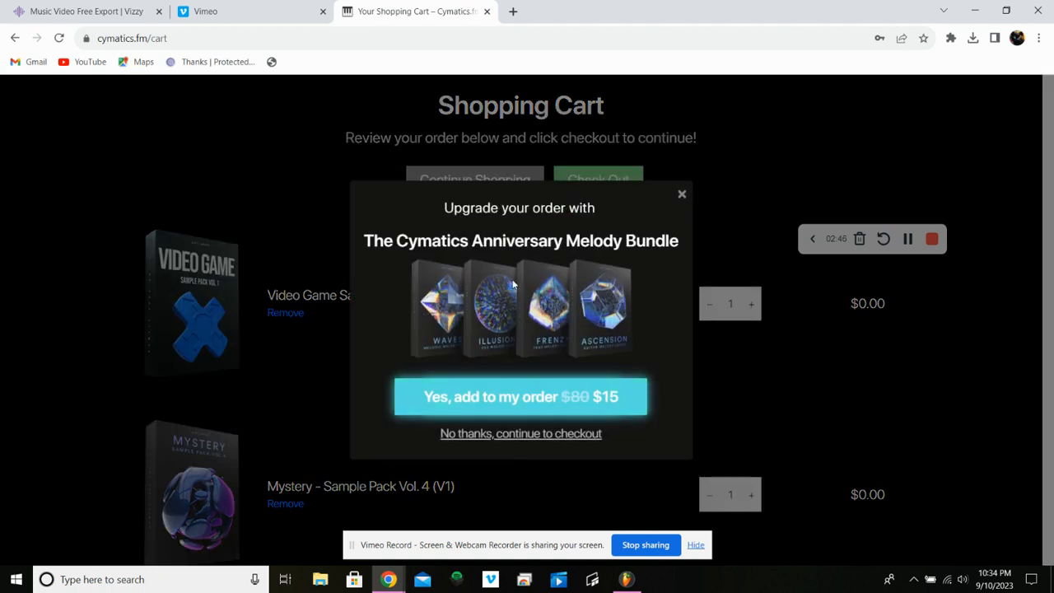
{"action": "left_click", "coordinate": [510, 434]}
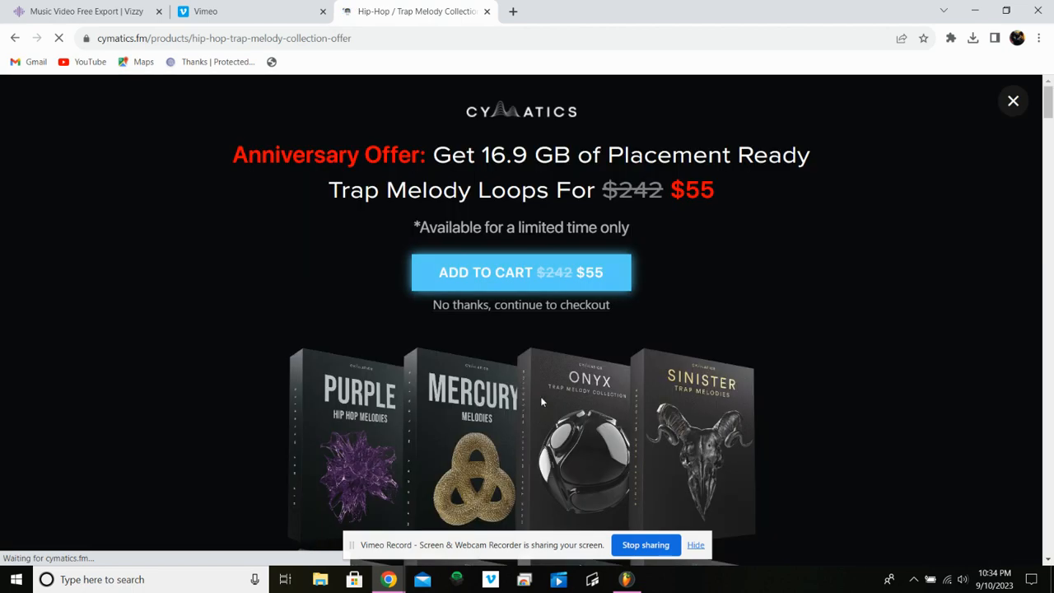
{"action": "left_click", "coordinate": [549, 306]}
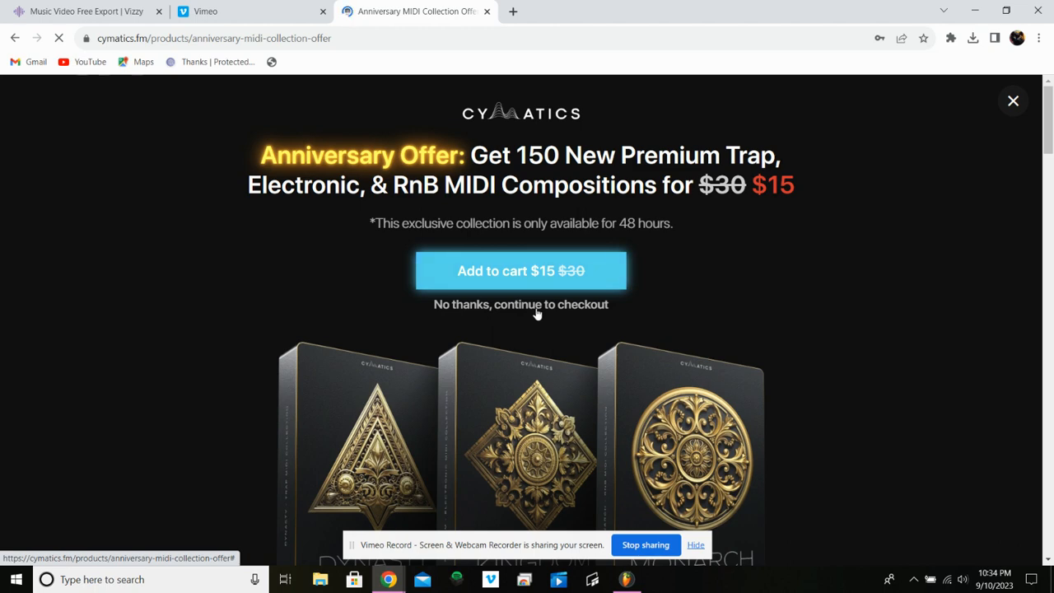
{"action": "left_click", "coordinate": [536, 311]}
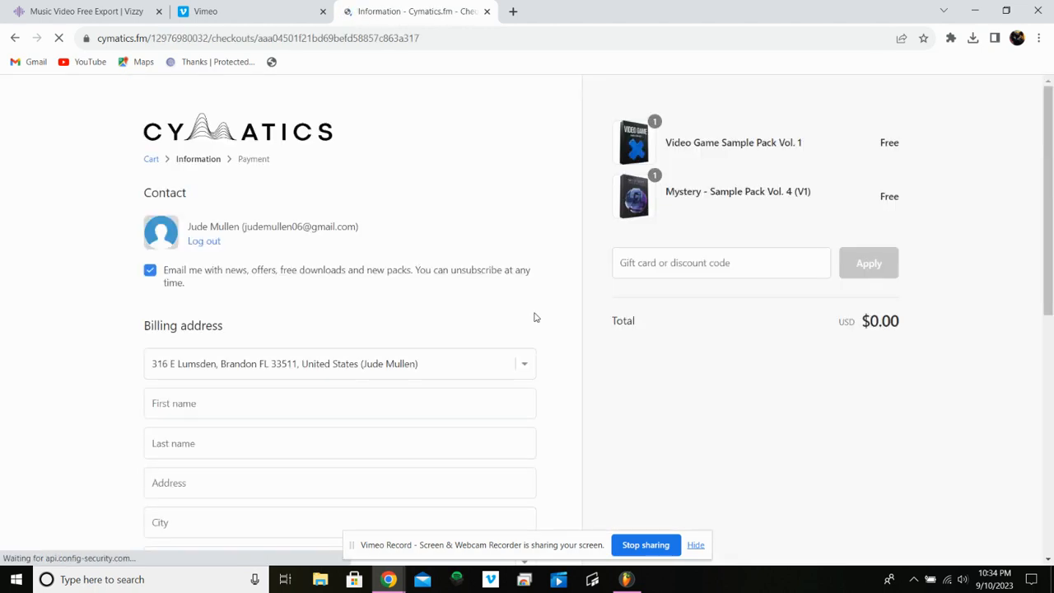
Continue to payment with the saved contact and billing details and complete the free order
{"action": "scroll", "coordinate": [535, 317], "scroll_direction": "down", "scroll_amount": 3}
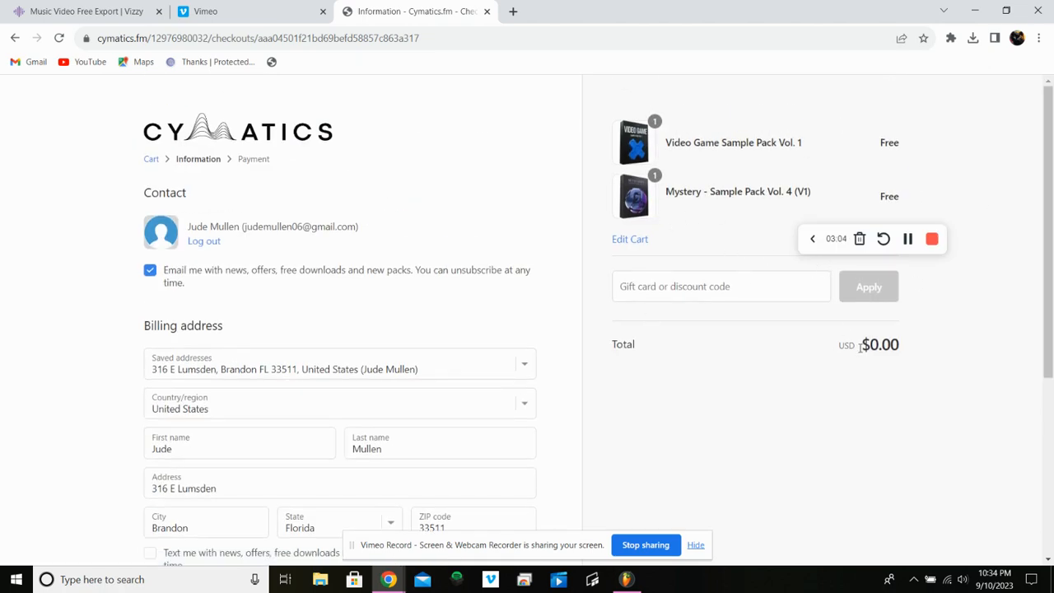
{"action": "scroll", "coordinate": [426, 309], "scroll_direction": "down", "scroll_amount": 3}
{"action": "left_click", "coordinate": [474, 404]}
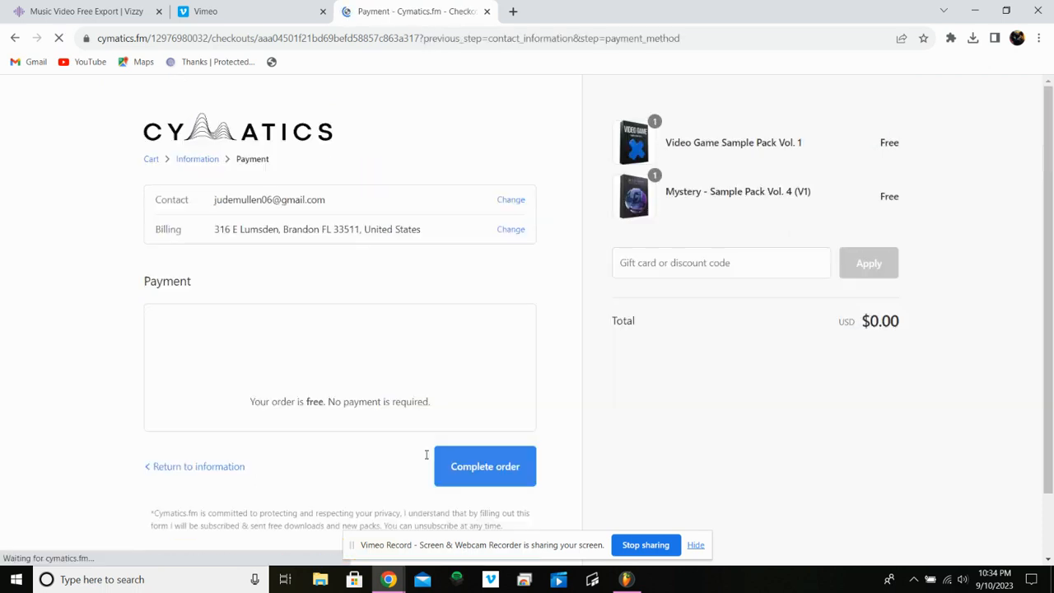
{"action": "scroll", "coordinate": [358, 395], "scroll_direction": "down", "scroll_amount": 1}
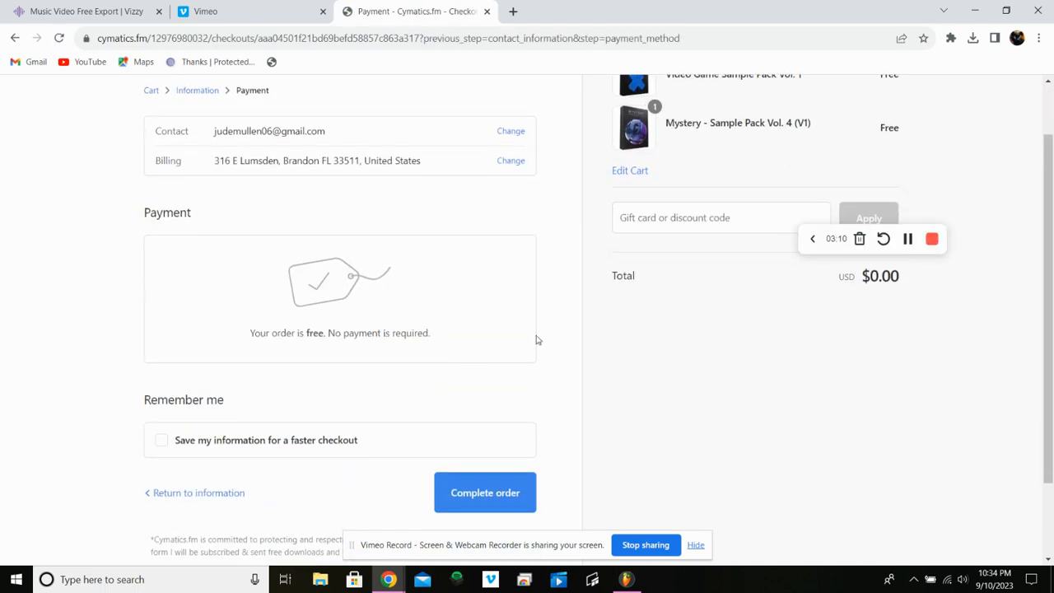
{"action": "left_click", "coordinate": [462, 493]}
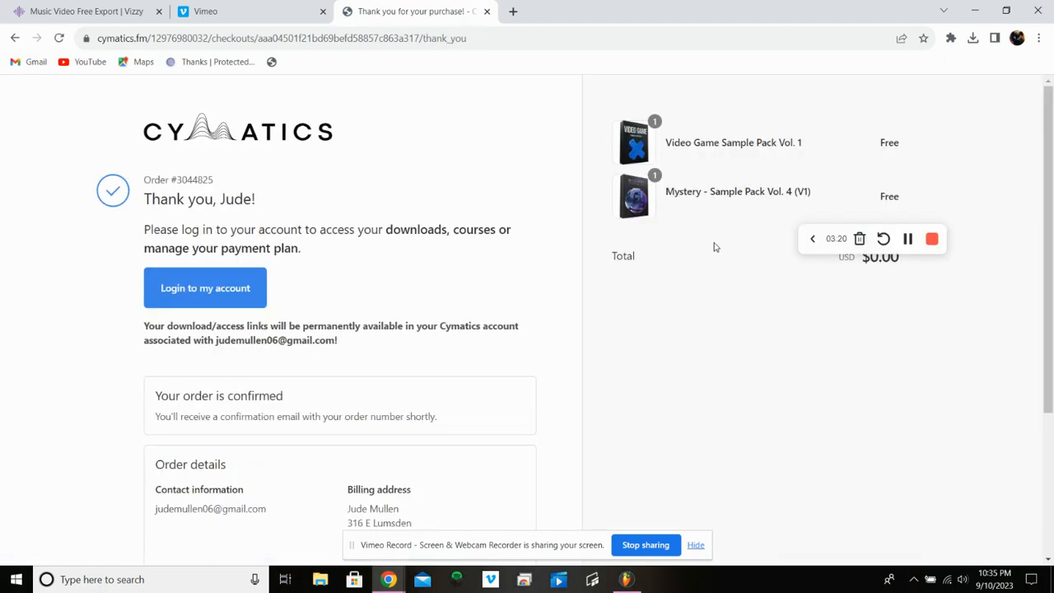
Review the order confirmation page and show the browser's recent downloads
{"action": "scroll", "coordinate": [412, 336], "scroll_direction": "down", "scroll_amount": 3}
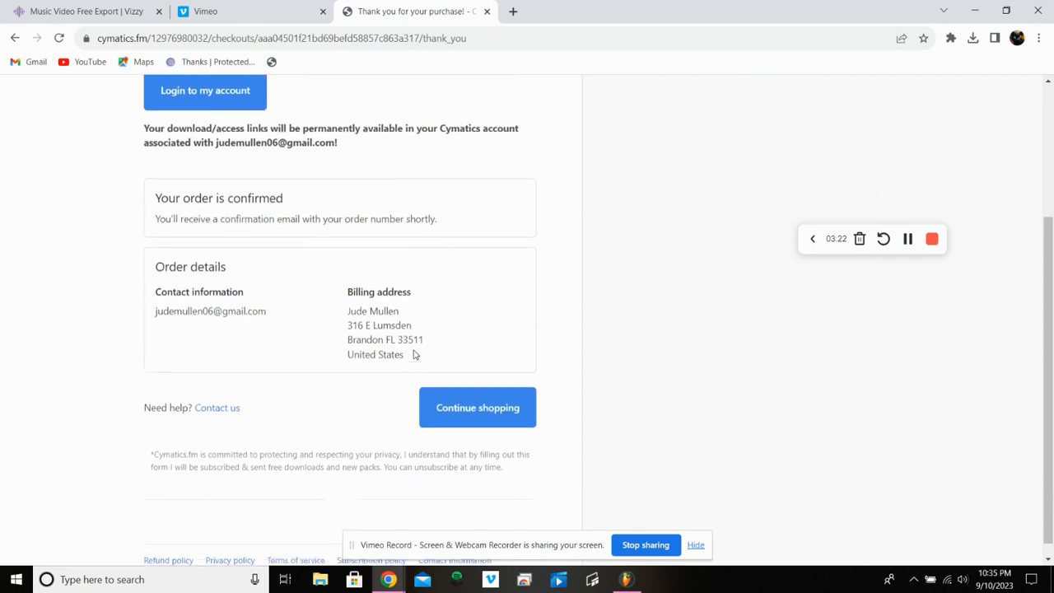
{"action": "scroll", "coordinate": [414, 355], "scroll_direction": "up", "scroll_amount": 3}
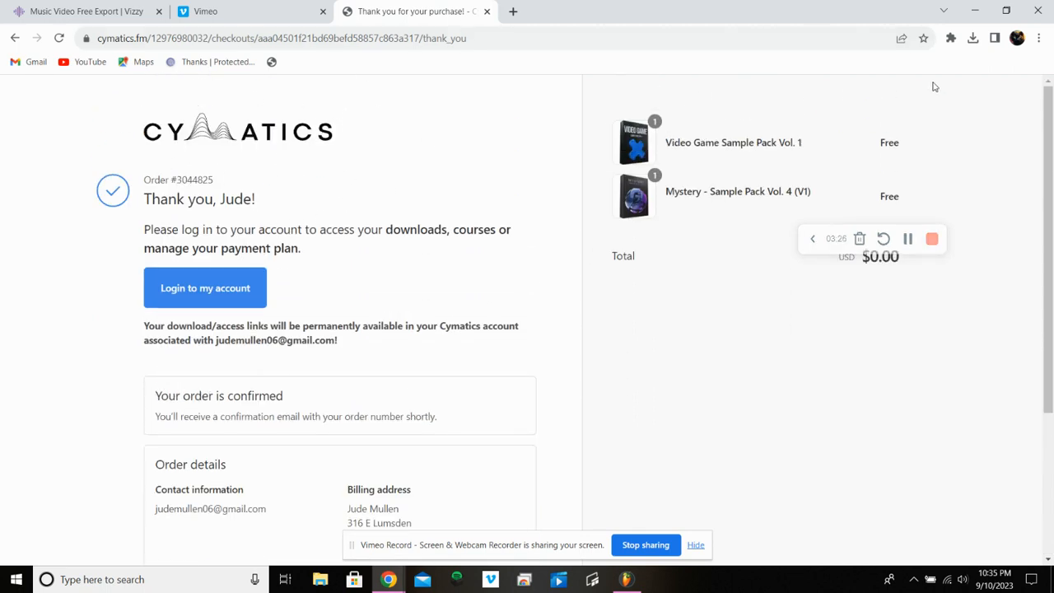
{"action": "left_click", "coordinate": [972, 38]}
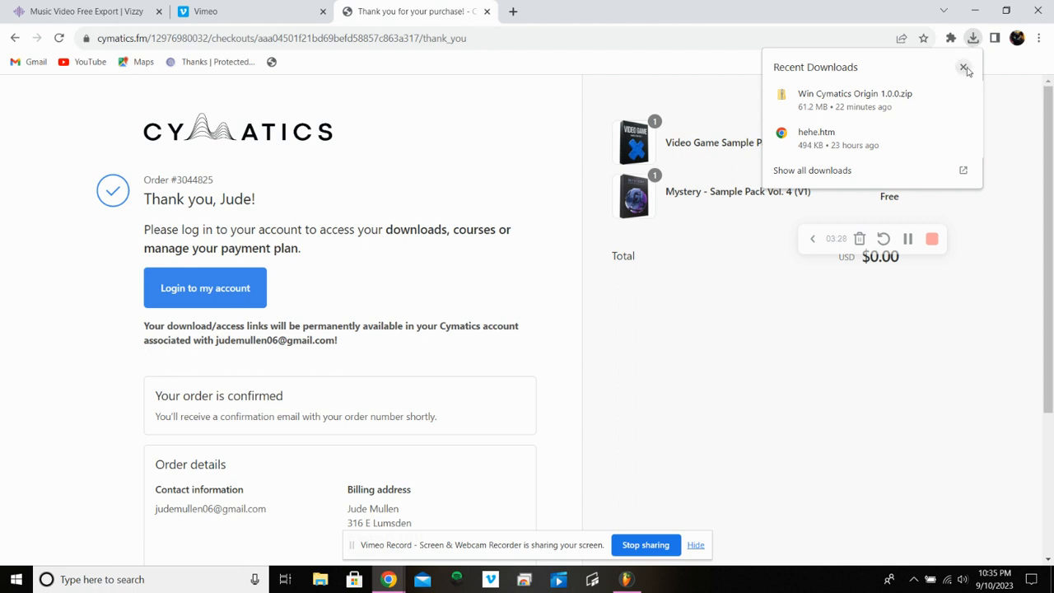
Show the desktop behind the browser and FL Studio windows, and return to the order confirmation page
{"action": "left_click", "coordinate": [963, 69]}
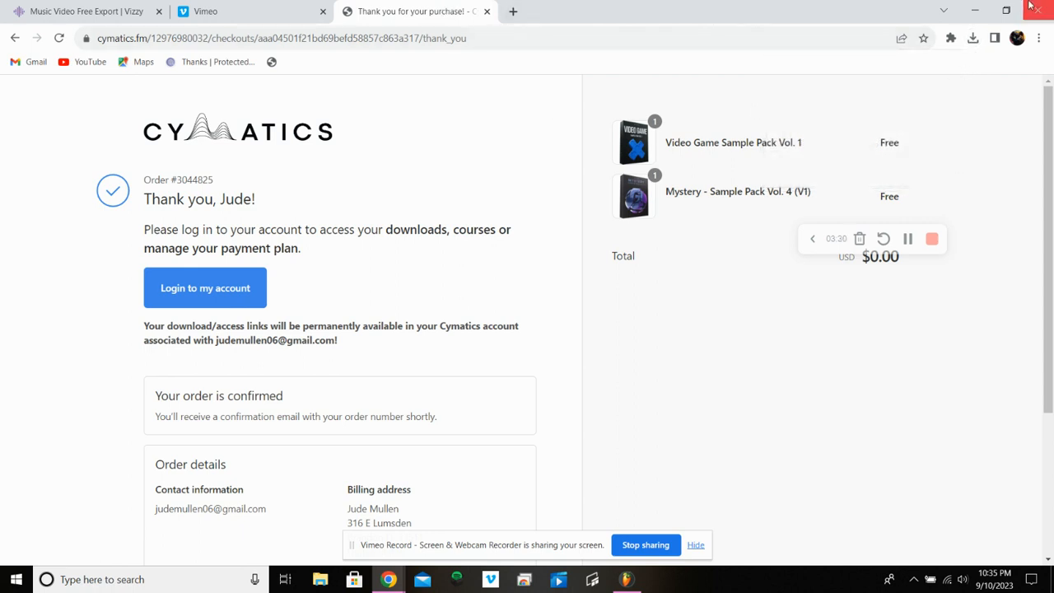
{"action": "left_click", "coordinate": [974, 10]}
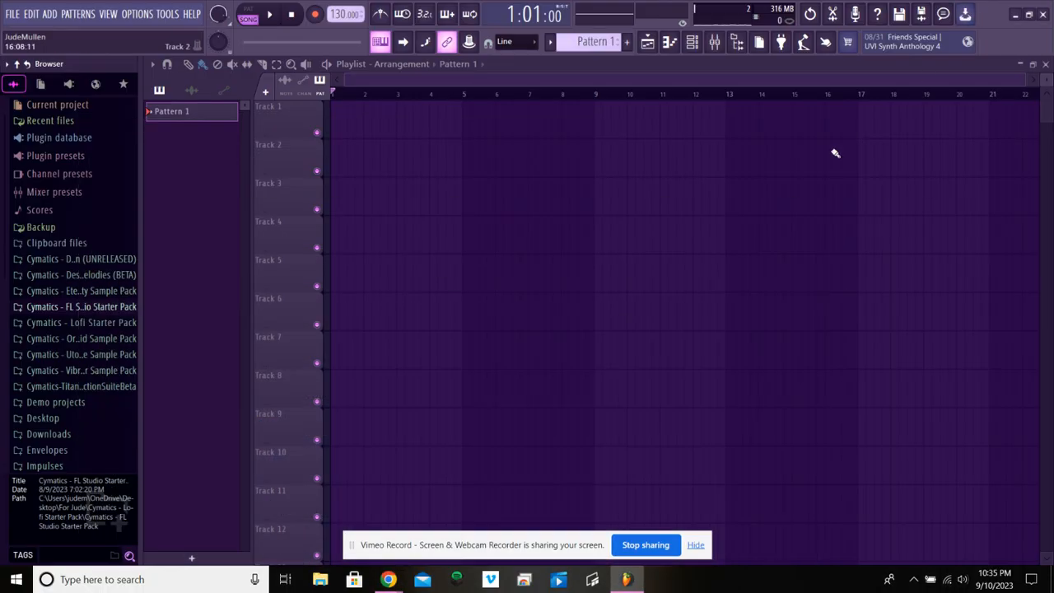
{"action": "left_click", "coordinate": [1015, 13]}
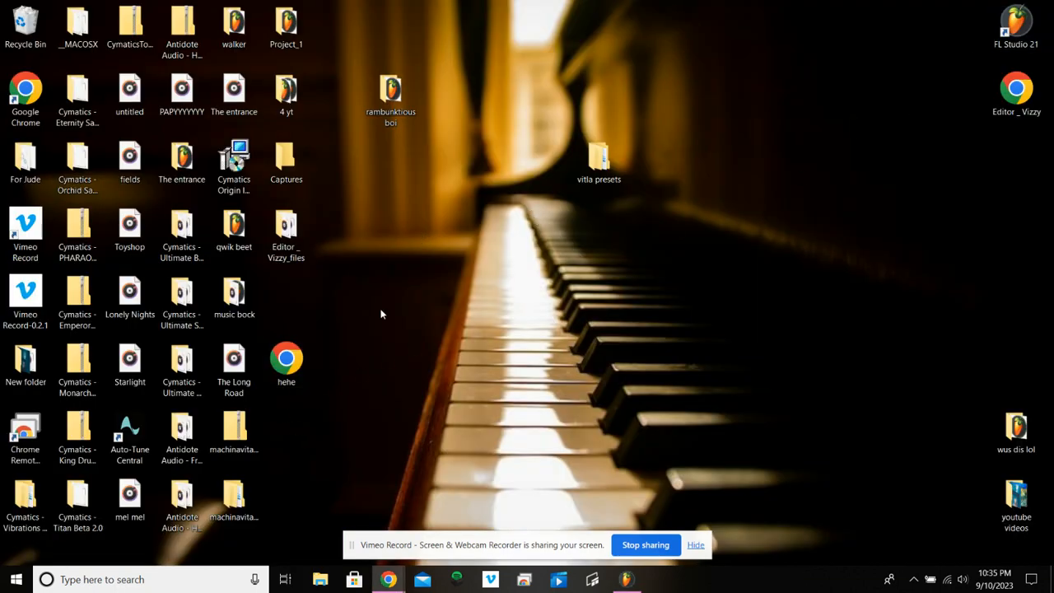
{"action": "mouse_move", "coordinate": [386, 576]}
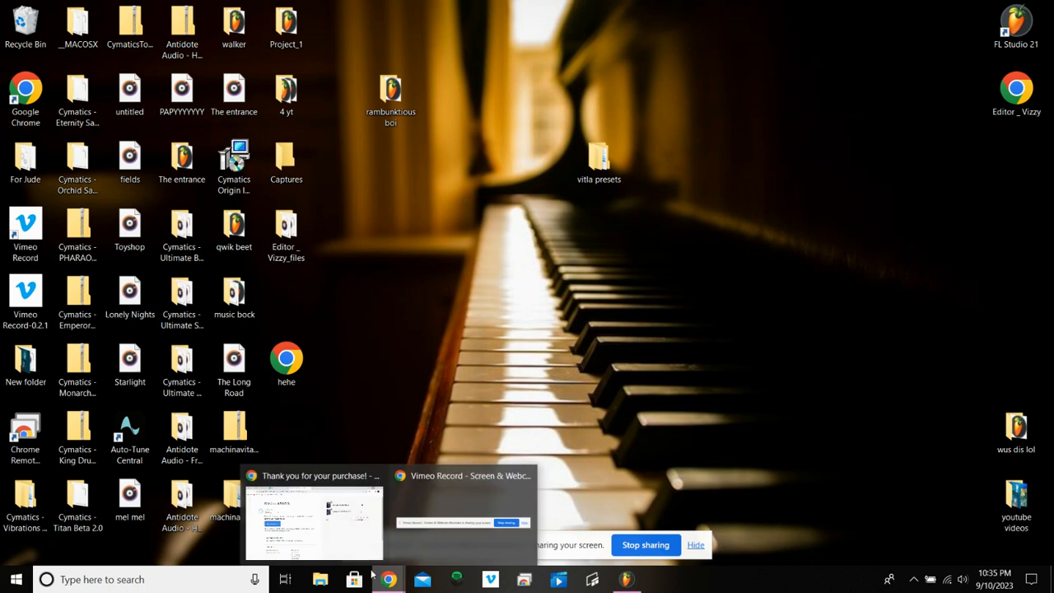
{"action": "left_click", "coordinate": [356, 507]}
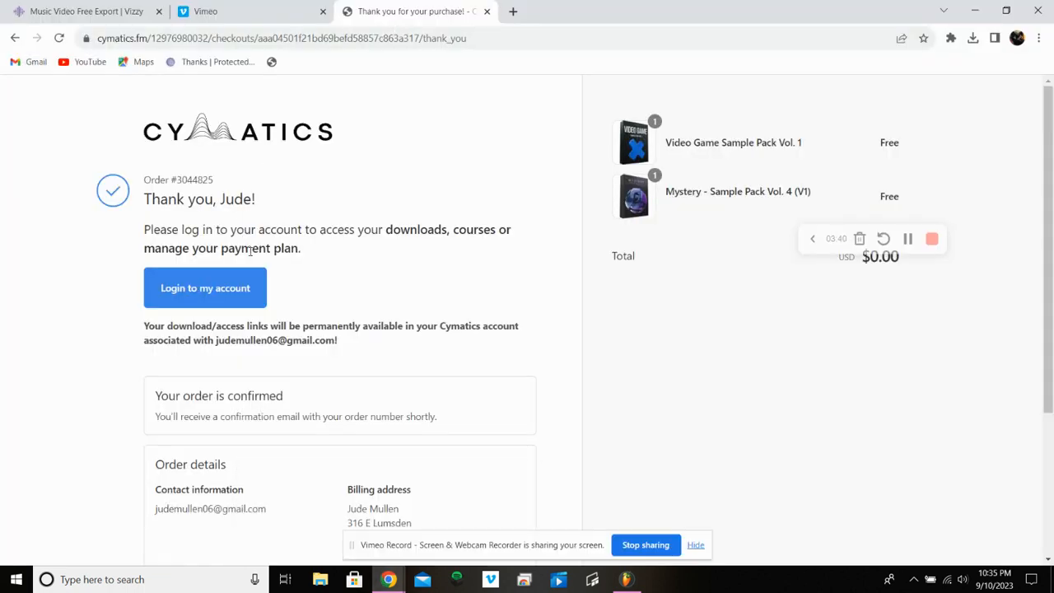
Open the Cymatics account sign-in page from the order confirmation
{"action": "scroll", "coordinate": [595, 264], "scroll_direction": "down", "scroll_amount": 3}
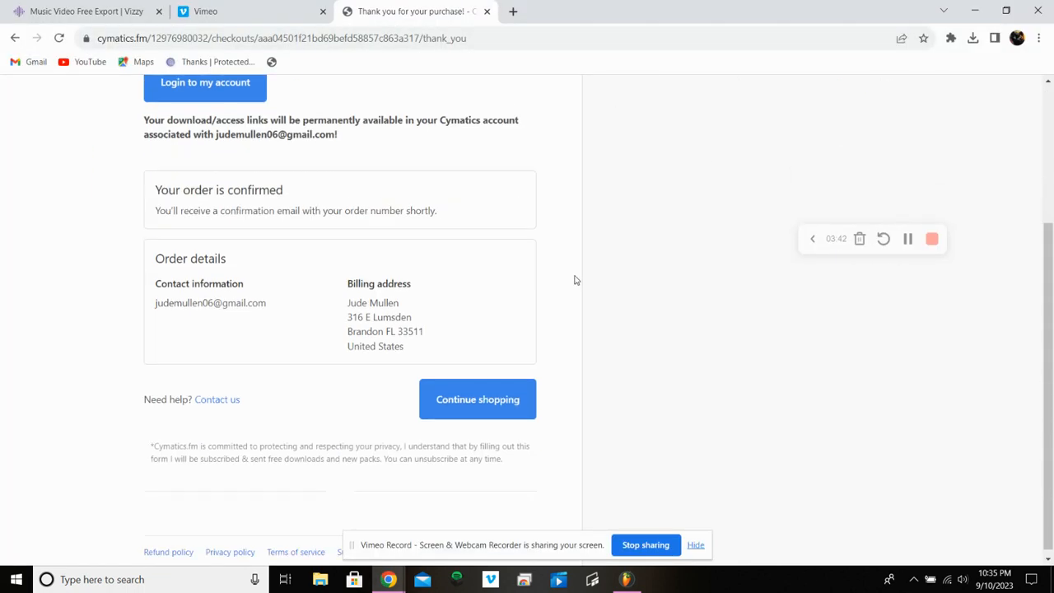
{"action": "scroll", "coordinate": [487, 314], "scroll_direction": "up", "scroll_amount": 3}
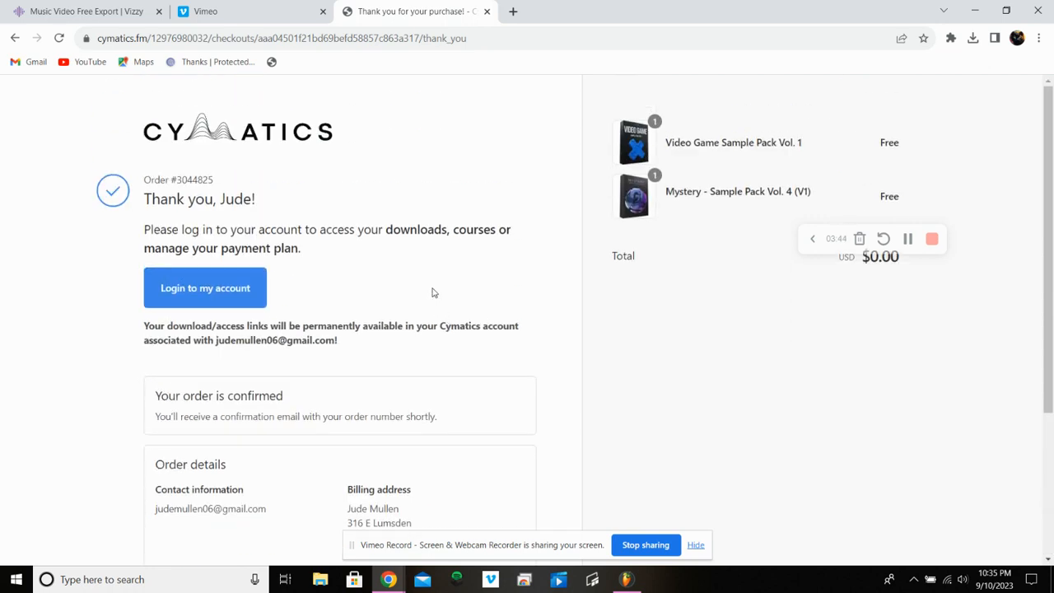
{"action": "left_click", "coordinate": [205, 304]}
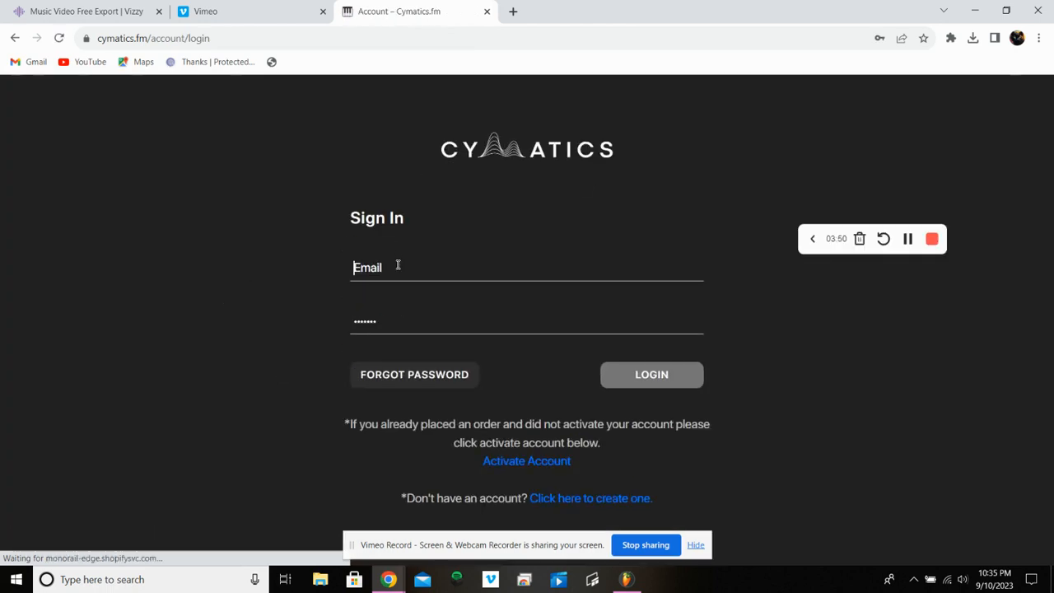
Try to sign in with the browser's saved password and no email
{"action": "left_click", "coordinate": [453, 270]}
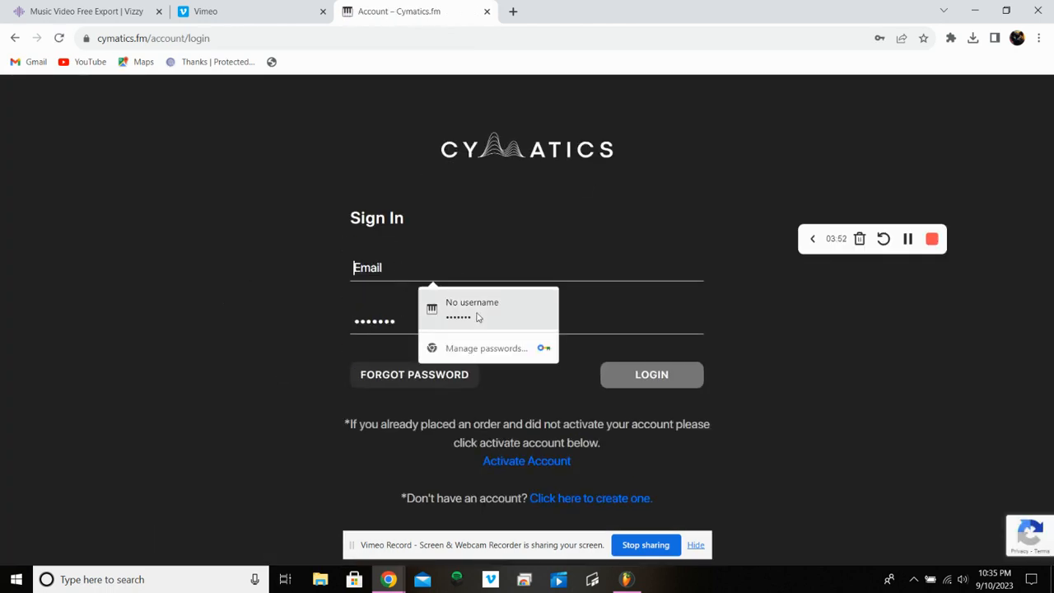
{"action": "left_click", "coordinate": [478, 315]}
{"action": "left_click", "coordinate": [616, 380]}
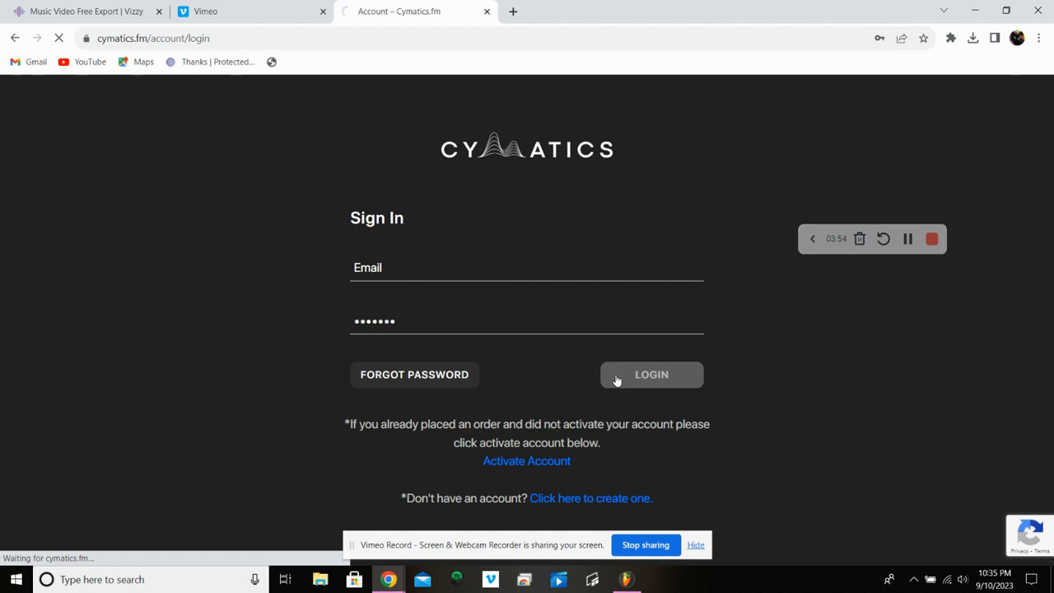
Fill in the account email, replace the password with the account password, and log in
{"action": "left_click", "coordinate": [413, 288]}
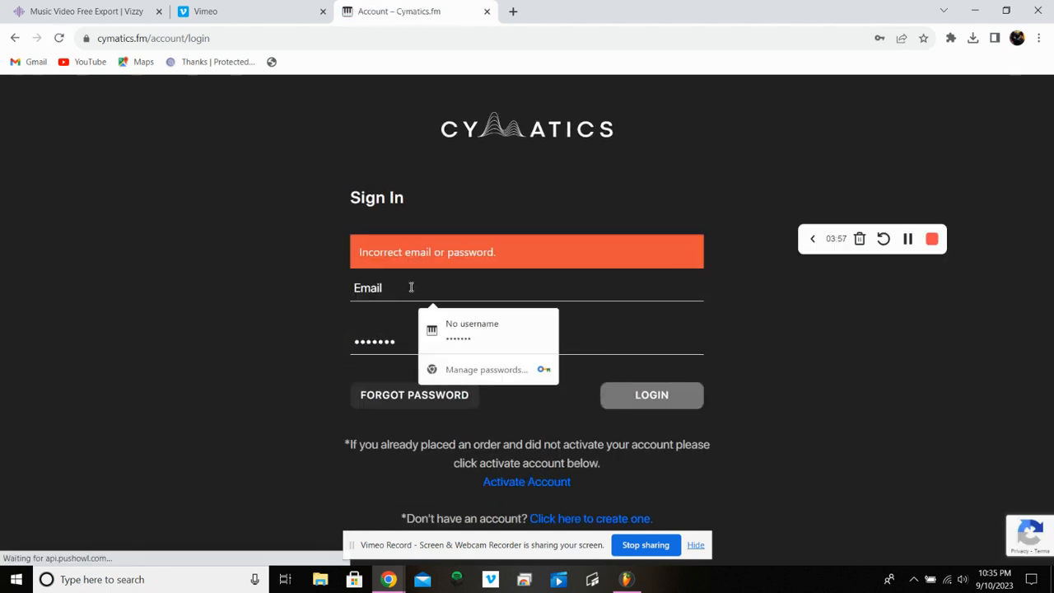
{"action": "type", "text": "j"}
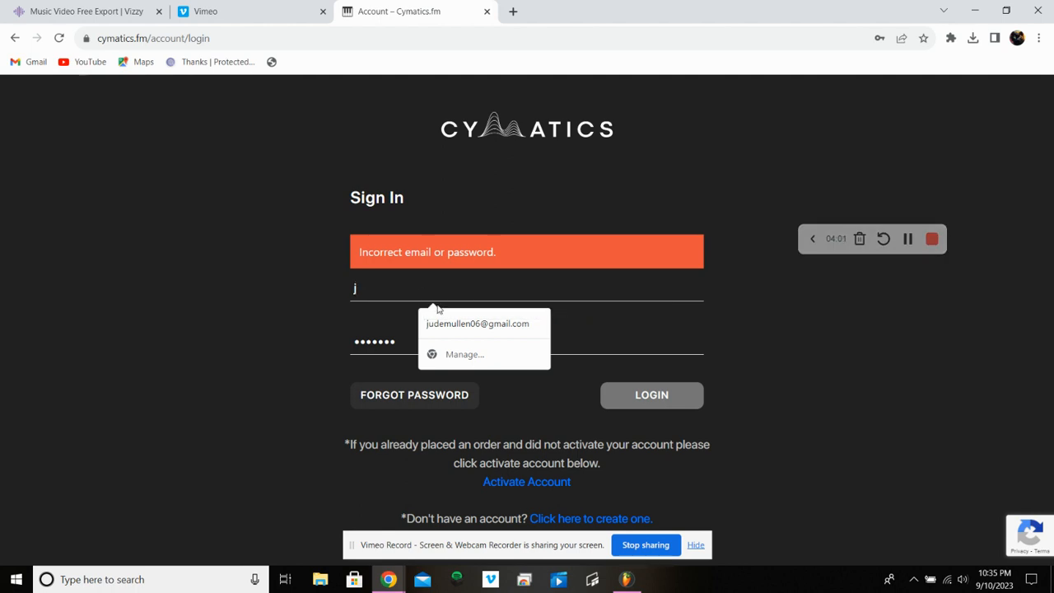
{"action": "left_click", "coordinate": [436, 321]}
{"action": "left_click", "coordinate": [402, 343]}
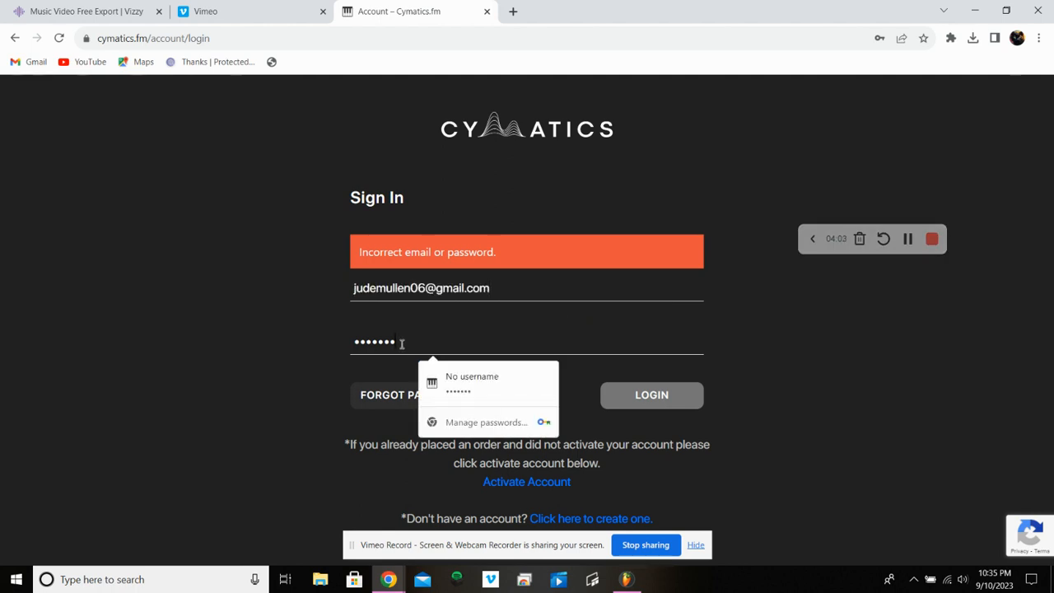
{"action": "key", "text": "BackSpace"}
{"action": "key", "text": "BackSpace"}
{"action": "key", "text": "BackSpace"}
{"action": "key", "text": "BackSpace"}
{"action": "key", "text": "BackSpace"}
{"action": "key", "text": "BackSpace"}
{"action": "key", "text": "BackSpace"}
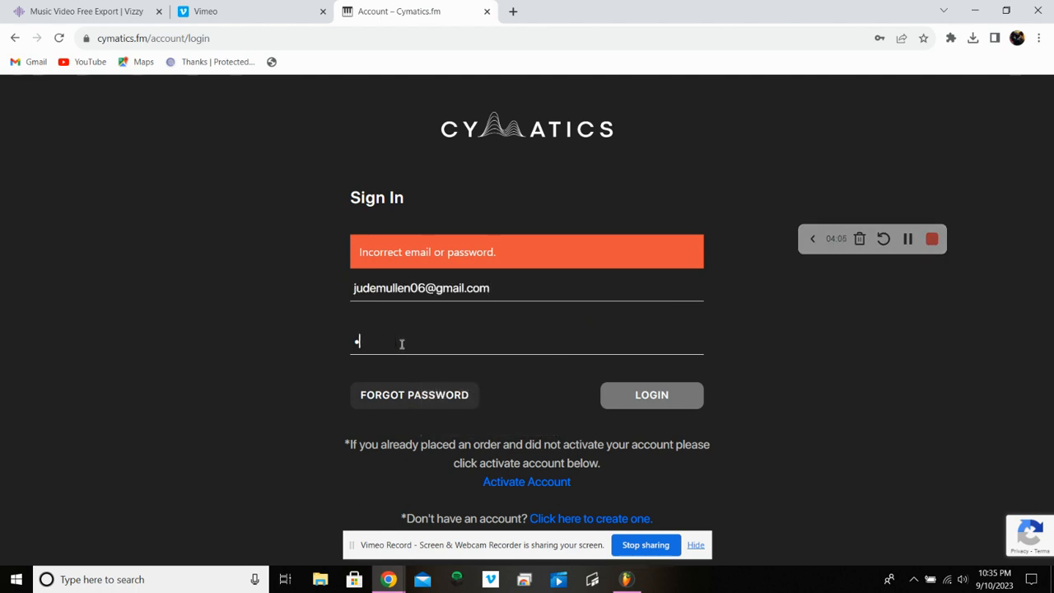
{"action": "type", "text": "•"}
{"action": "left_click", "coordinate": [697, 396]}
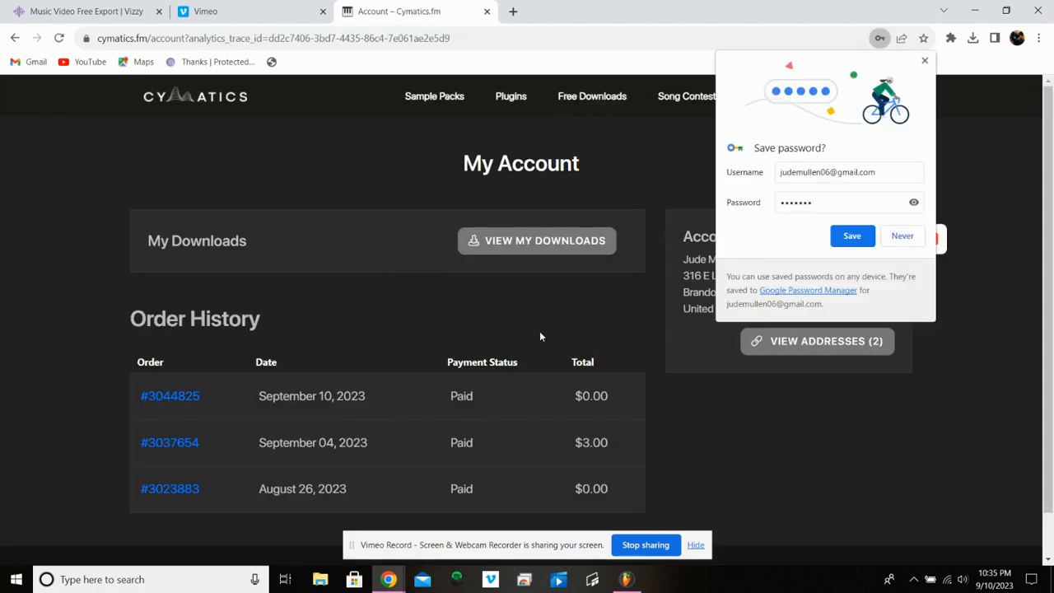
Open the account's My Downloads page, dismiss the offer to save the password, and download Video Game Sample Pack Vol. 1
{"action": "left_click", "coordinate": [546, 239]}
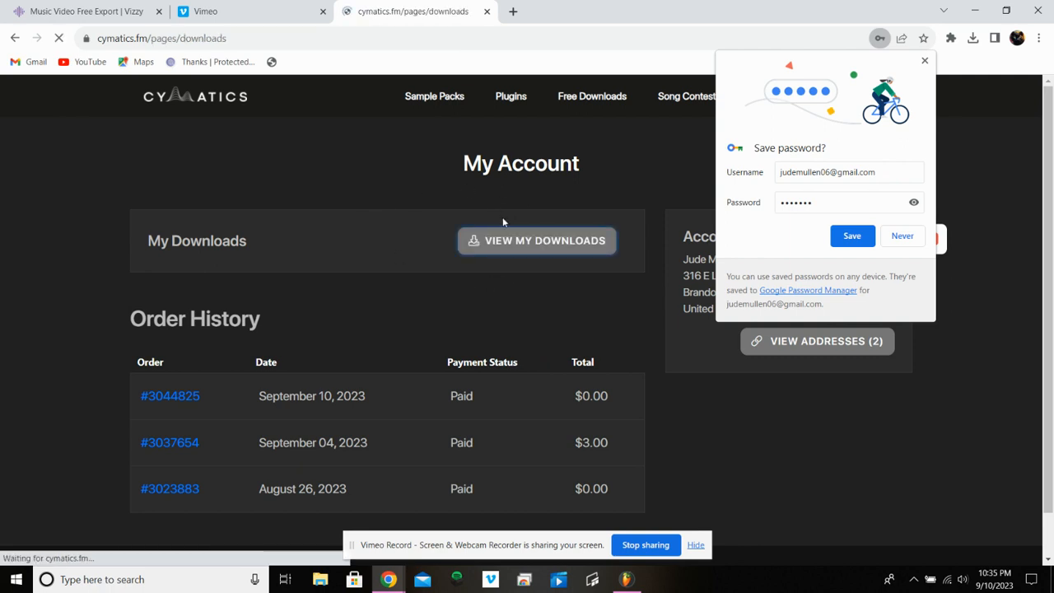
{"action": "scroll", "coordinate": [299, 299], "scroll_direction": "down", "scroll_amount": 1}
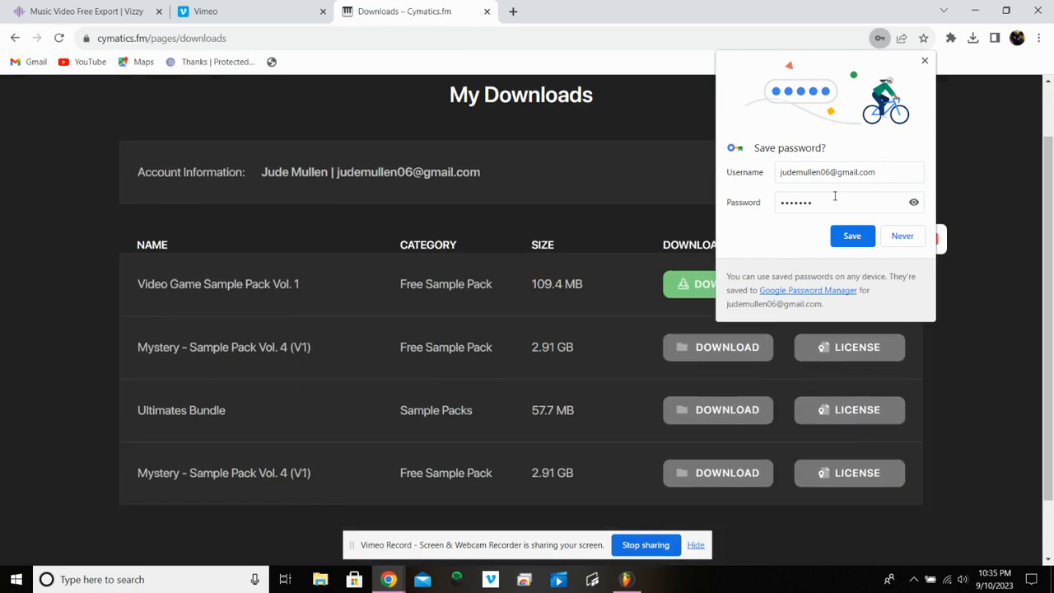
{"action": "left_click", "coordinate": [924, 61]}
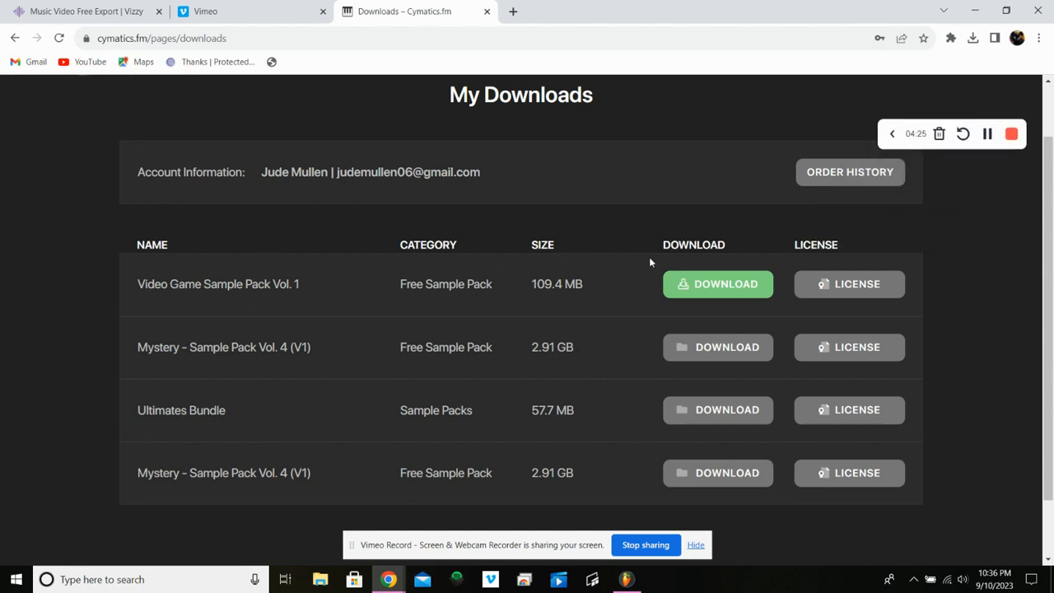
{"action": "left_click", "coordinate": [702, 282]}
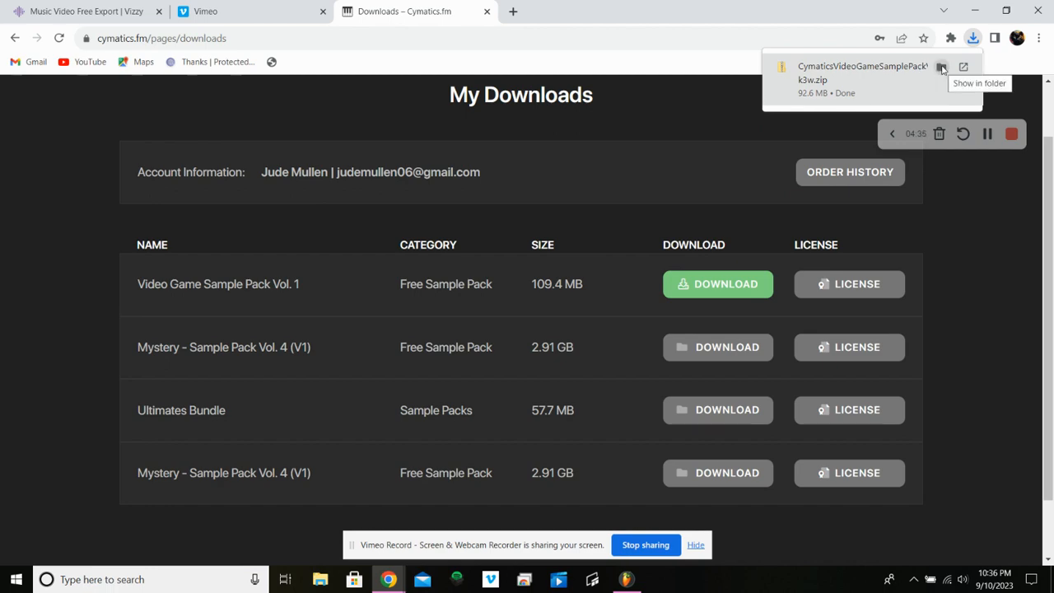
Show the downloaded Video Game Sample Pack zip in its folder and extract all its files to the OneDrive Desktop
{"action": "left_click", "coordinate": [942, 68]}
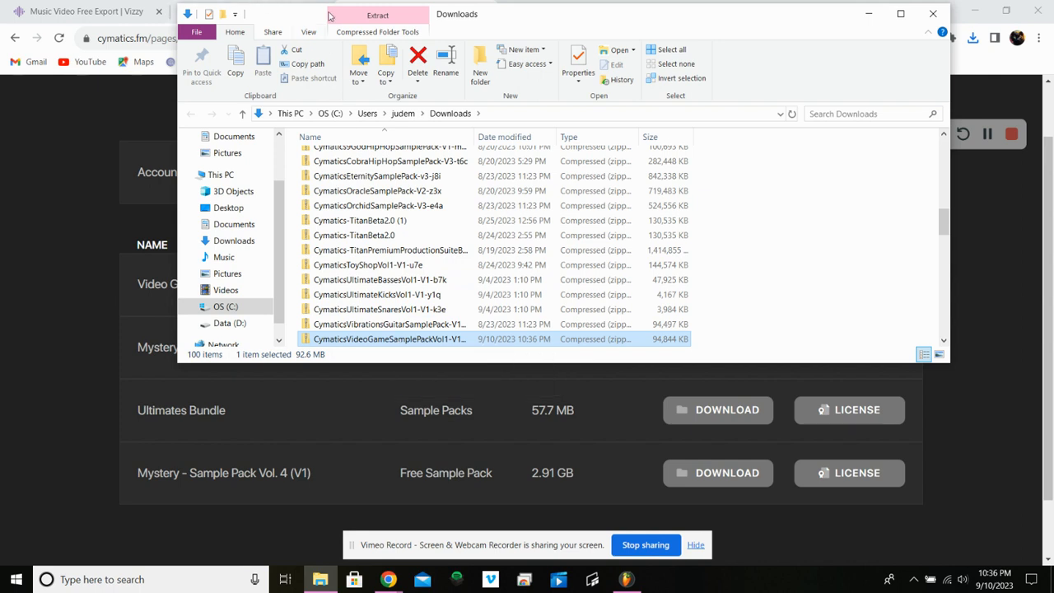
{"action": "left_click", "coordinate": [363, 17]}
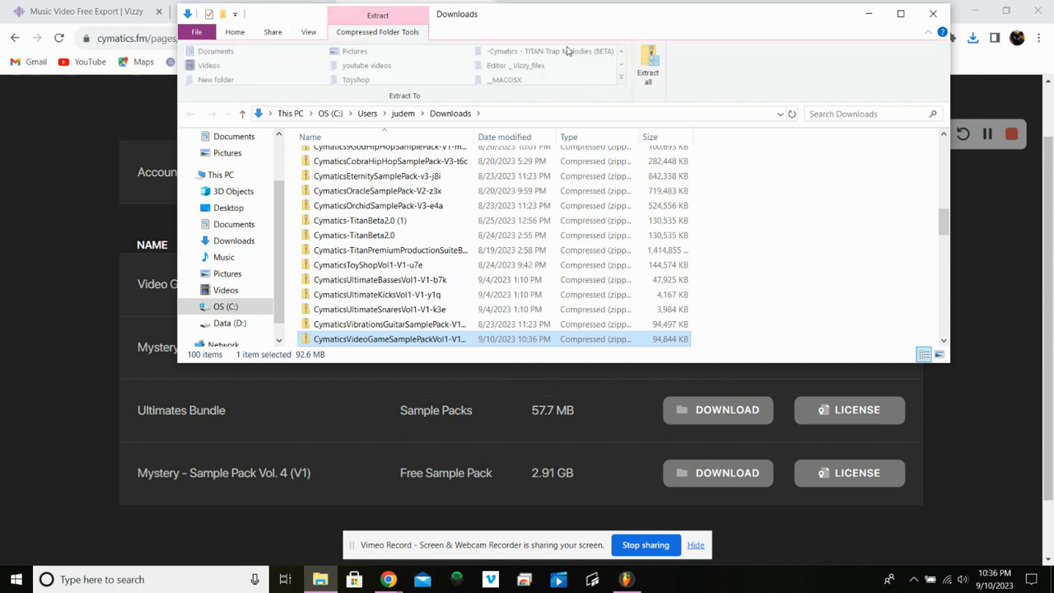
{"action": "left_click", "coordinate": [648, 66]}
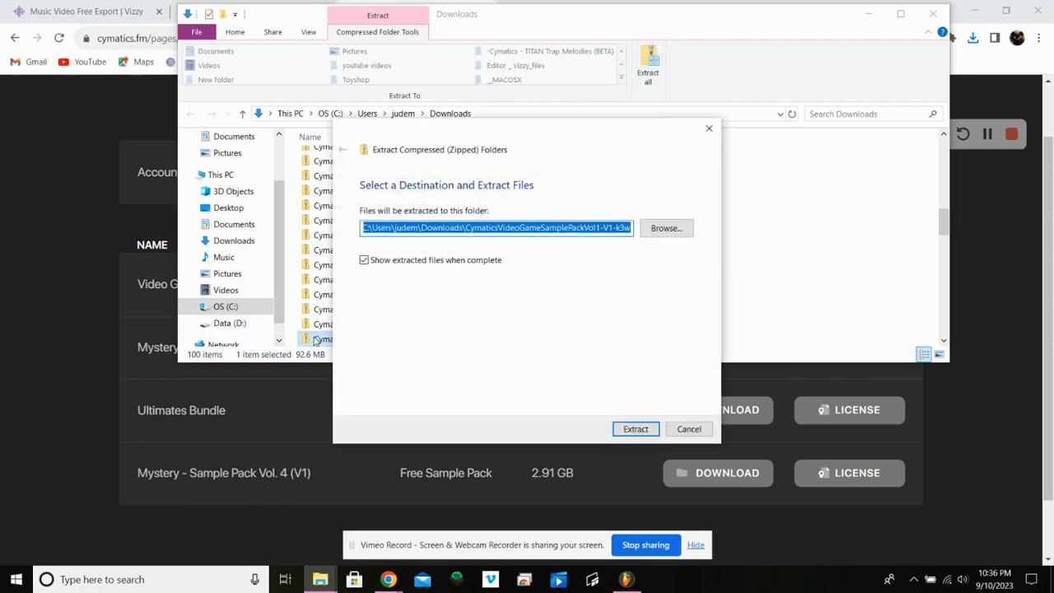
{"action": "left_click", "coordinate": [665, 228]}
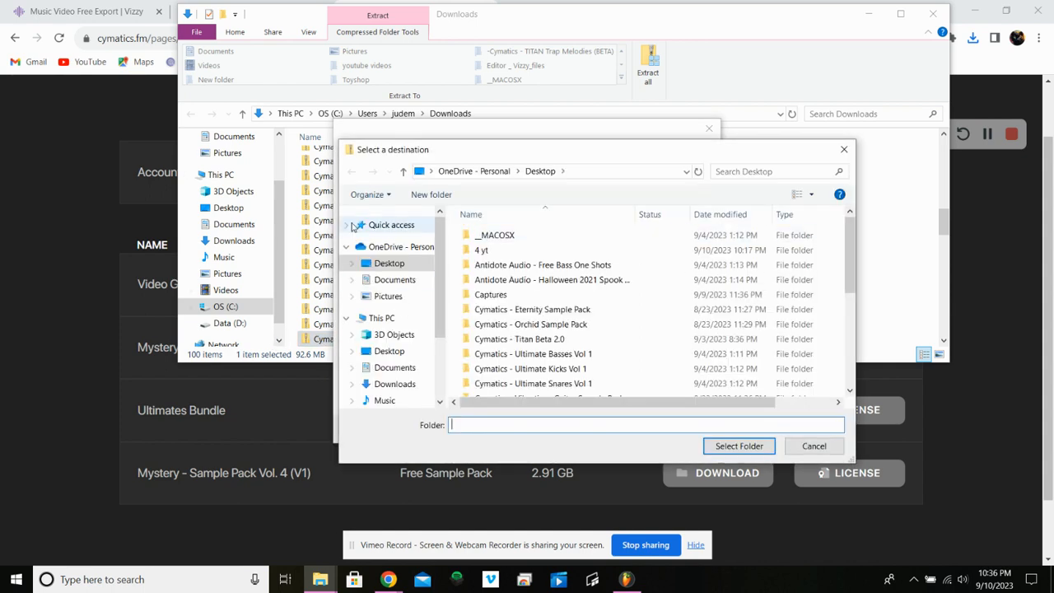
{"action": "left_click", "coordinate": [376, 268]}
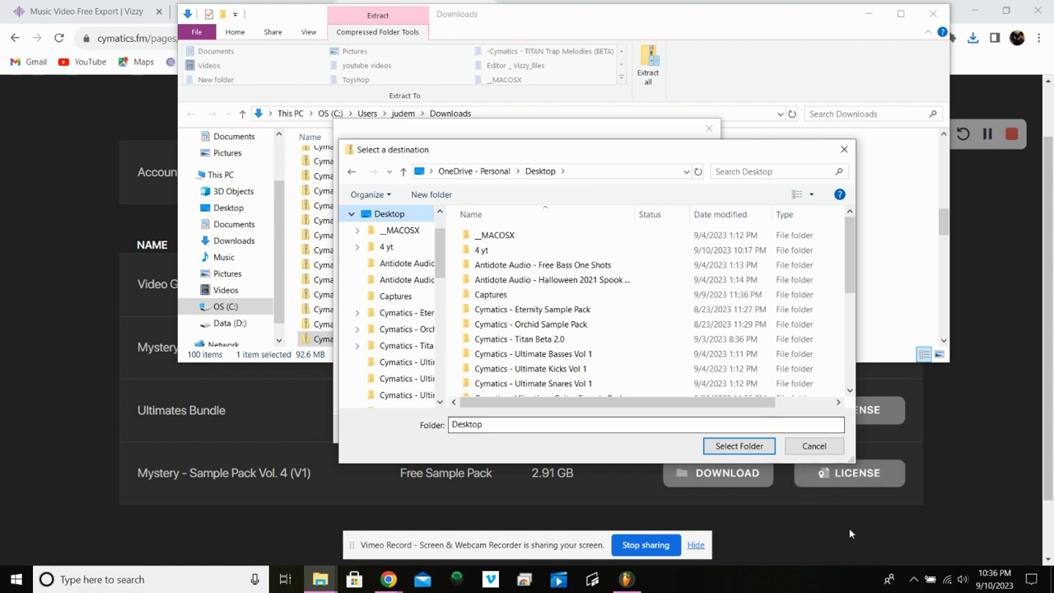
{"action": "left_click", "coordinate": [725, 447]}
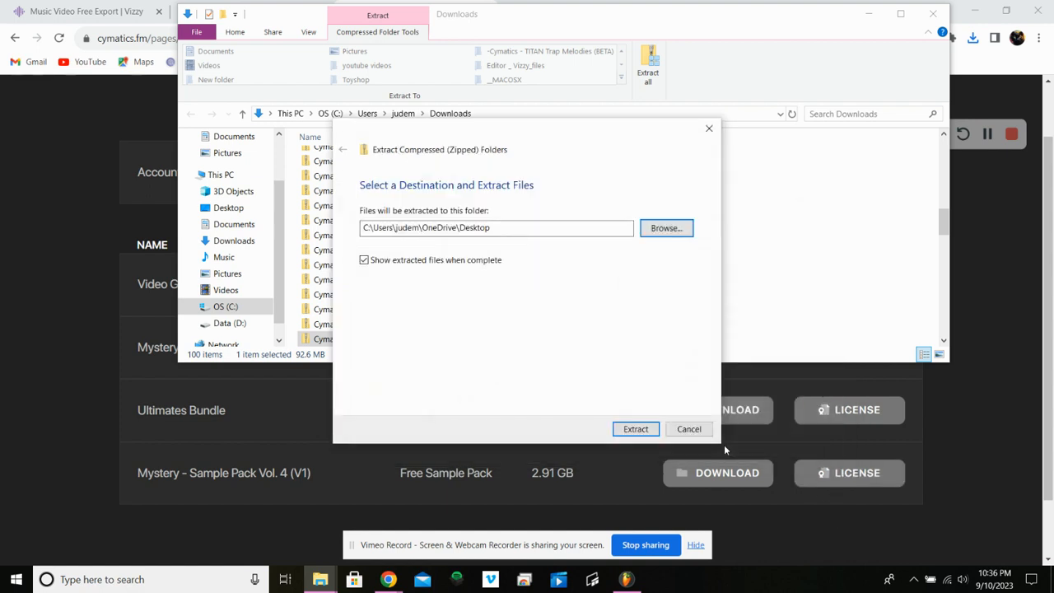
{"action": "left_click", "coordinate": [645, 431]}
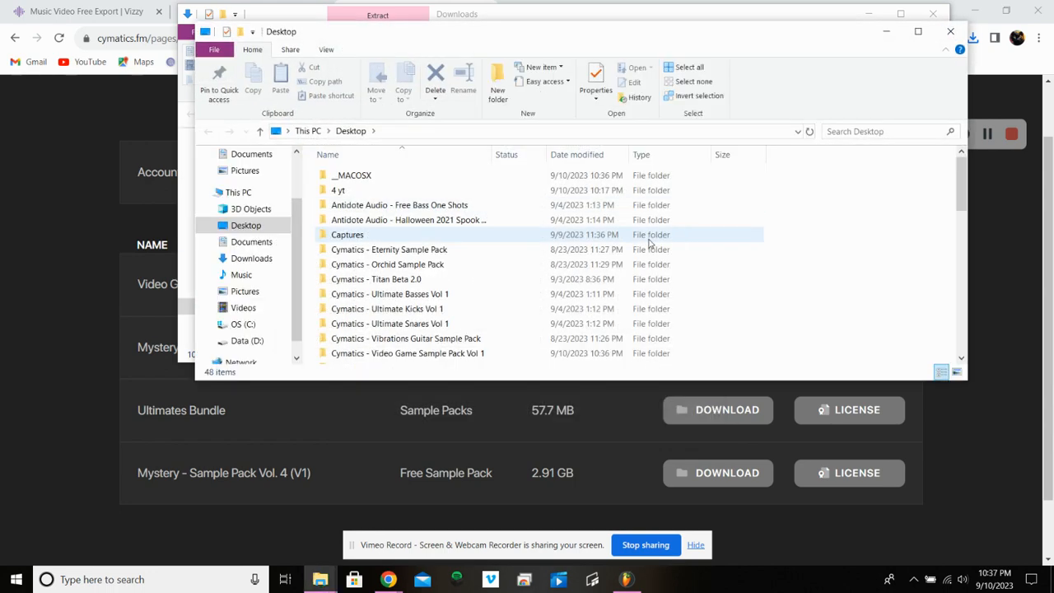
Locate the extracted Cymatics - Video Game Sample Pack Vol 1 folder on the Desktop and close both File Explorer windows
{"action": "scroll", "coordinate": [461, 264], "scroll_direction": "down", "scroll_amount": 2}
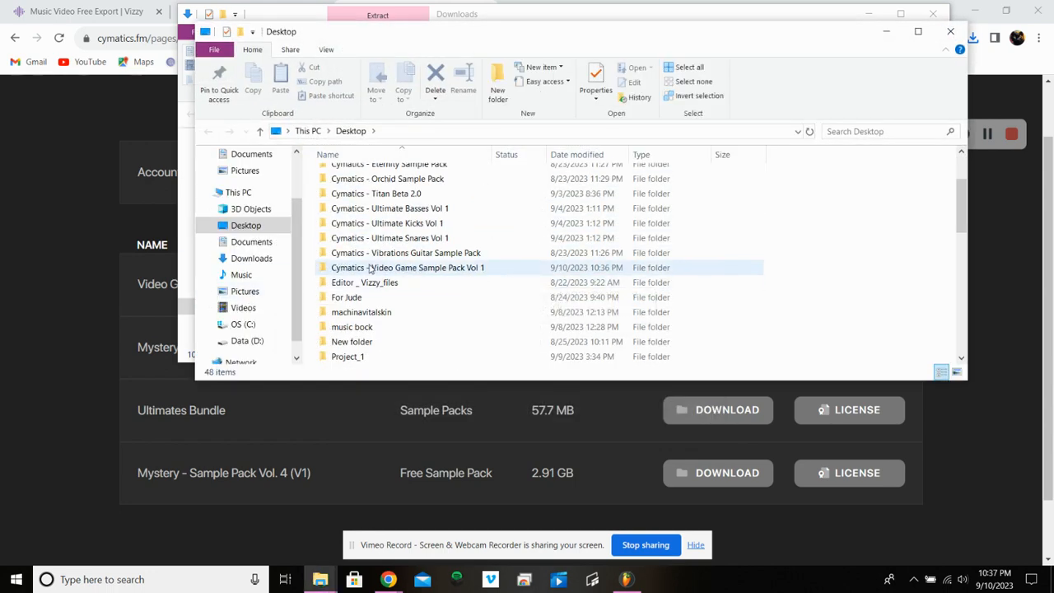
{"action": "left_click", "coordinate": [950, 31]}
{"action": "left_click", "coordinate": [935, 12]}
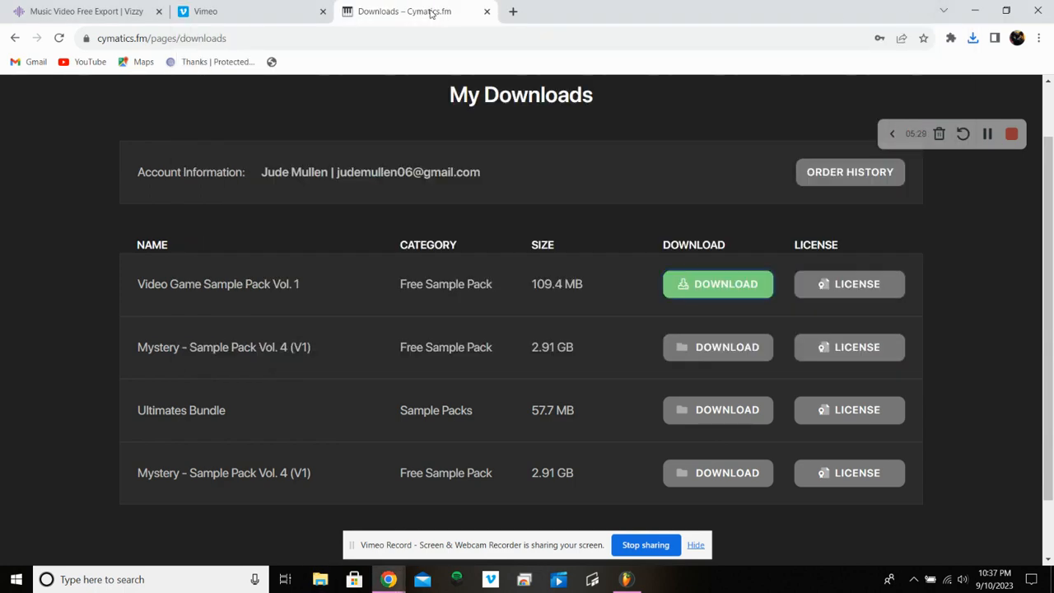
Switch to FL Studio and open its file settings
{"action": "left_click", "coordinate": [625, 578]}
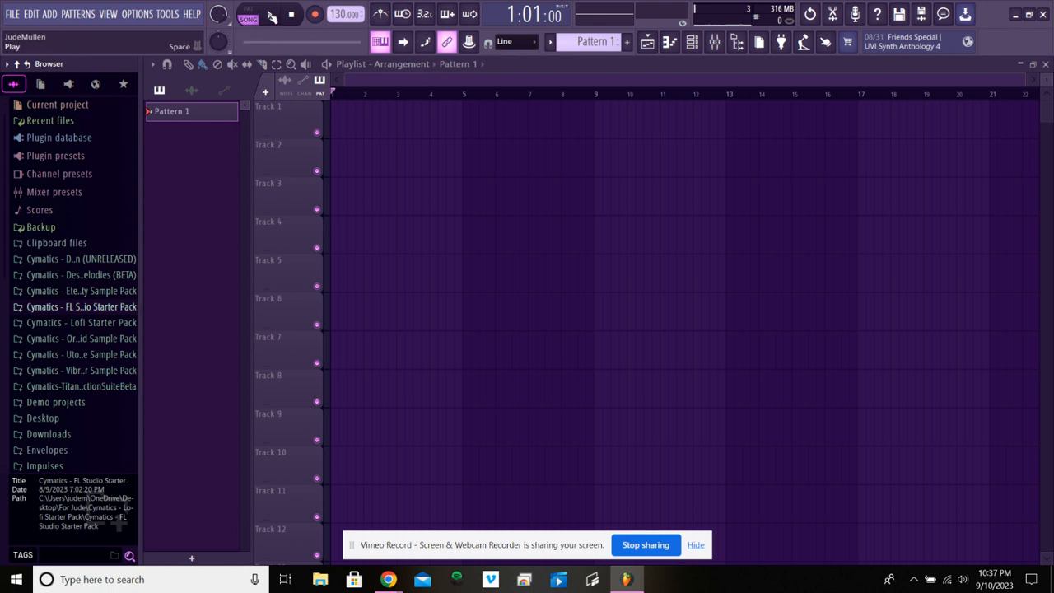
{"action": "left_click", "coordinate": [138, 14]}
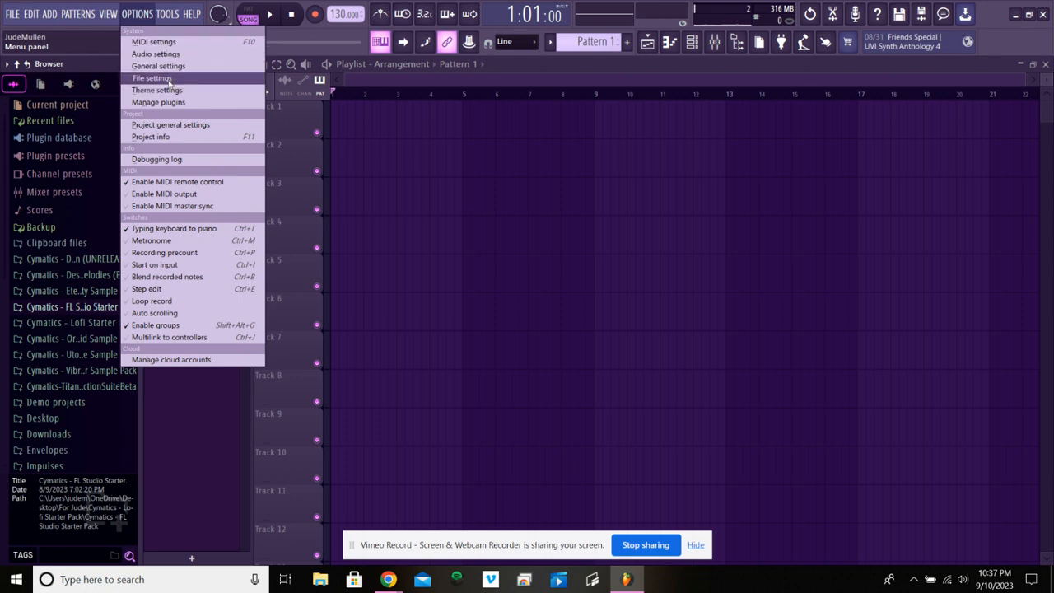
{"action": "left_click", "coordinate": [152, 78]}
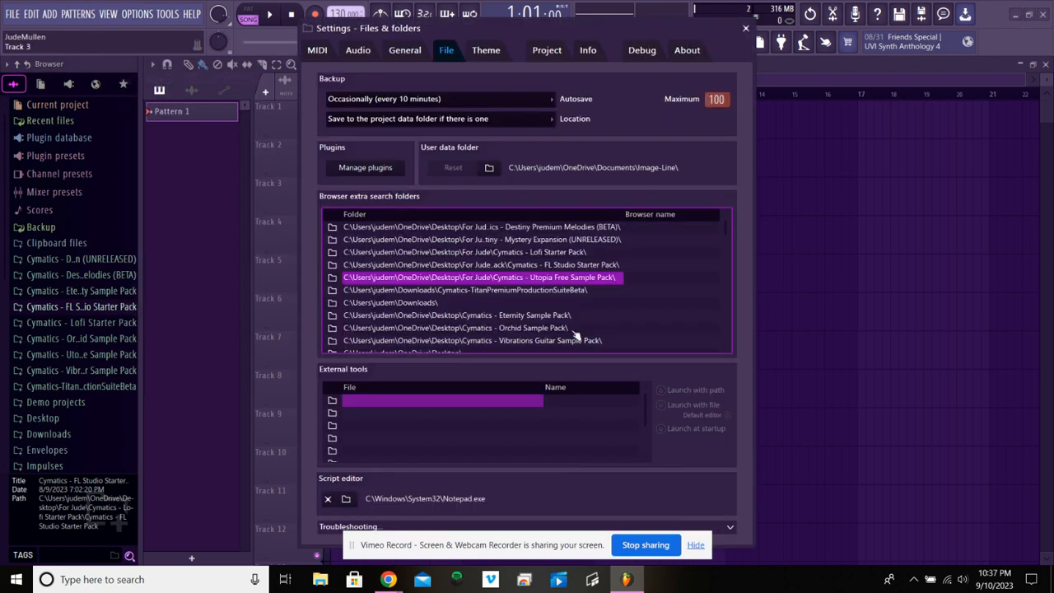
Add the OneDrive Desktop folder Cymatics - Video Game Sample Pack Vol 1 to the browser extra search folders
{"action": "scroll", "coordinate": [480, 297], "scroll_direction": "down", "scroll_amount": 8}
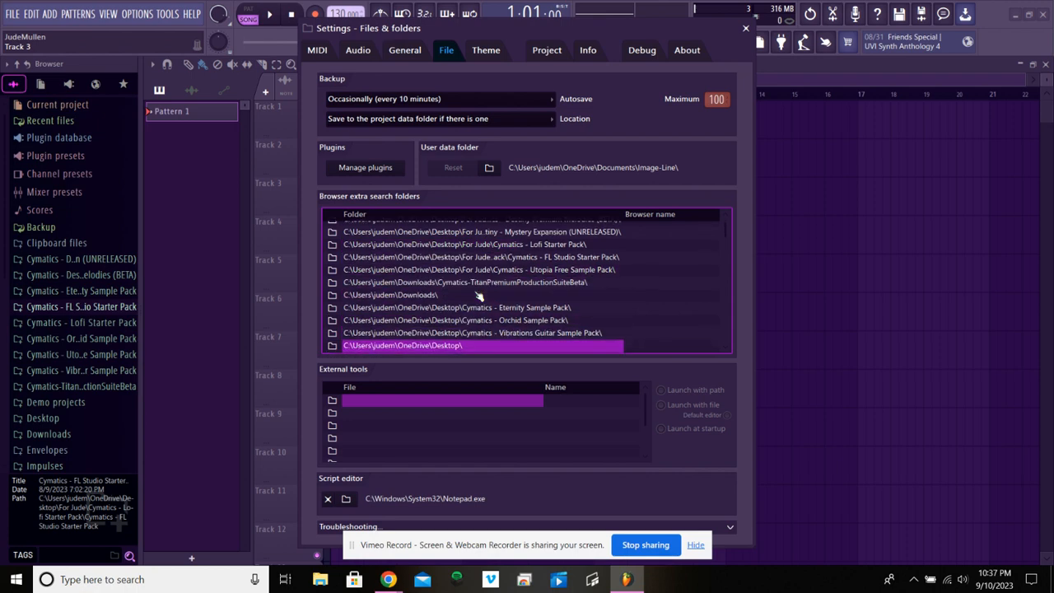
{"action": "left_click", "coordinate": [334, 338]}
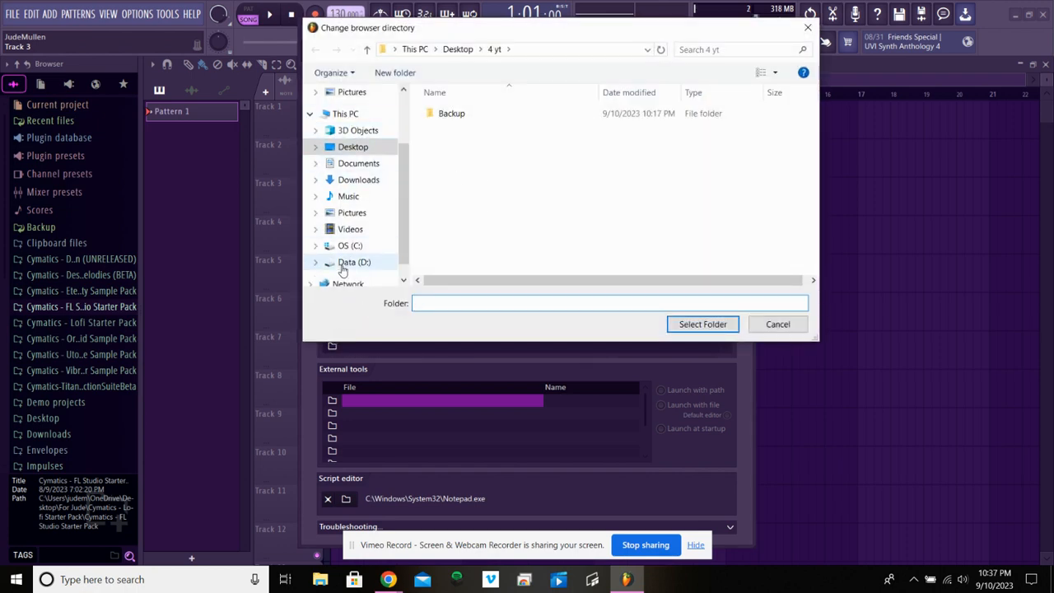
{"action": "scroll", "coordinate": [354, 259], "scroll_direction": "up", "scroll_amount": 3}
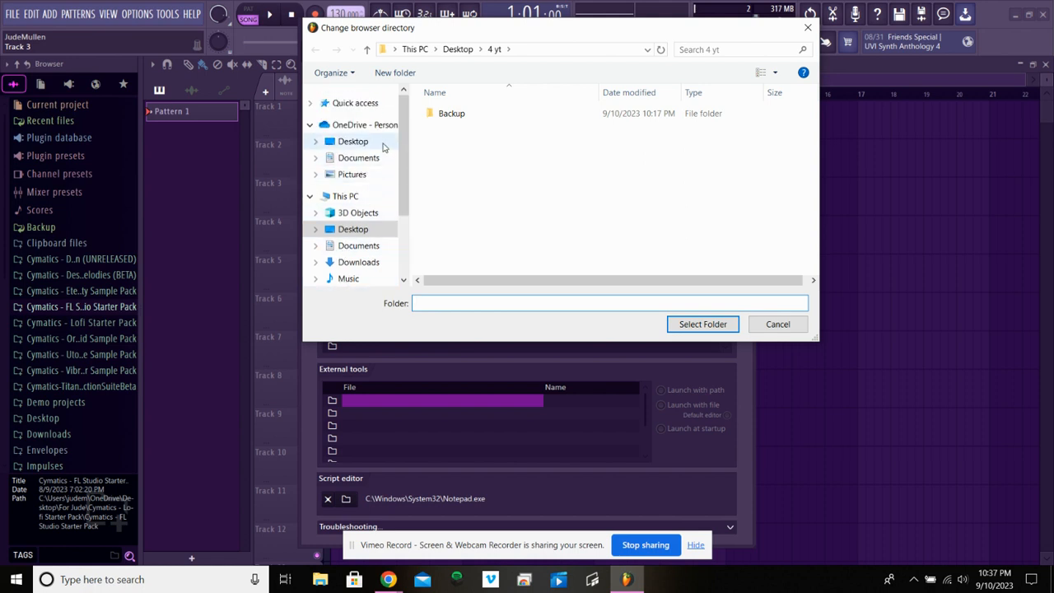
{"action": "left_click", "coordinate": [352, 144]}
{"action": "scroll", "coordinate": [518, 223], "scroll_direction": "down", "scroll_amount": 2}
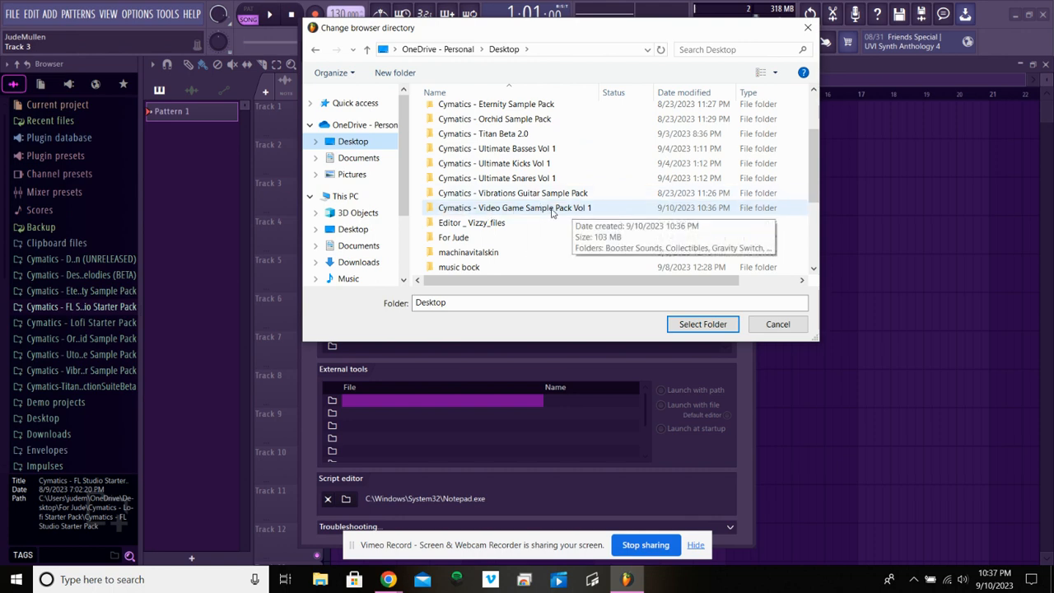
{"action": "left_click", "coordinate": [552, 211]}
{"action": "left_click", "coordinate": [695, 323]}
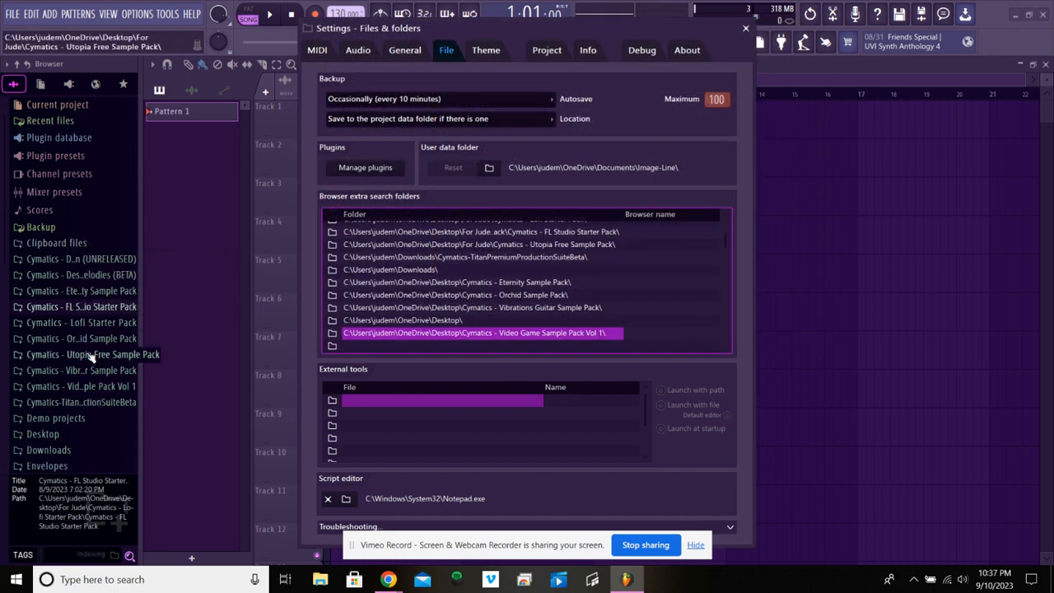
Expand and collapse the Video Game Sample Pack Vol 1 folder in the browser, and close the settings
{"action": "left_click", "coordinate": [93, 389]}
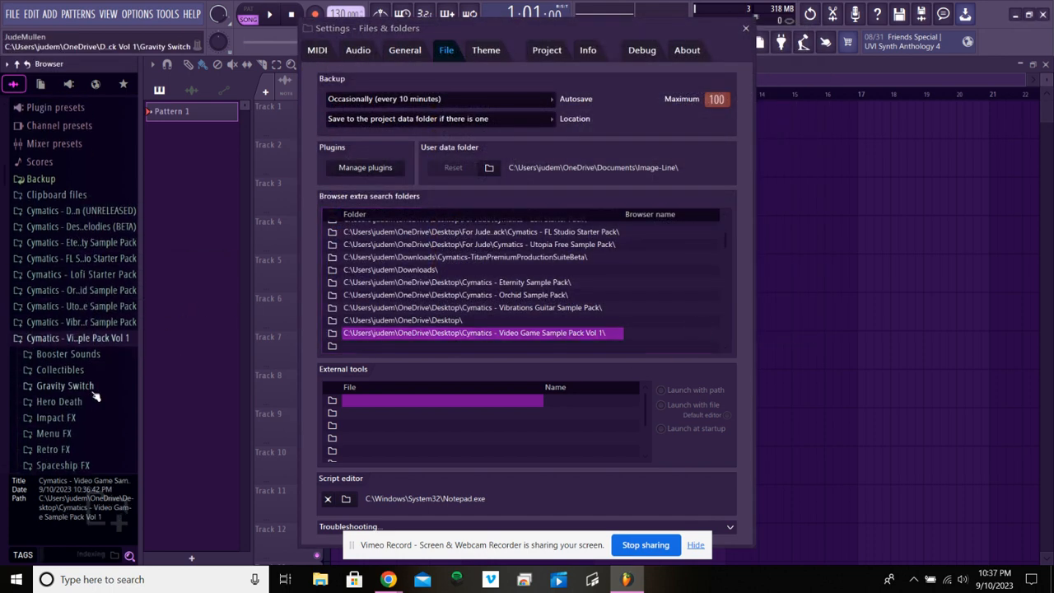
{"action": "left_click", "coordinate": [95, 337]}
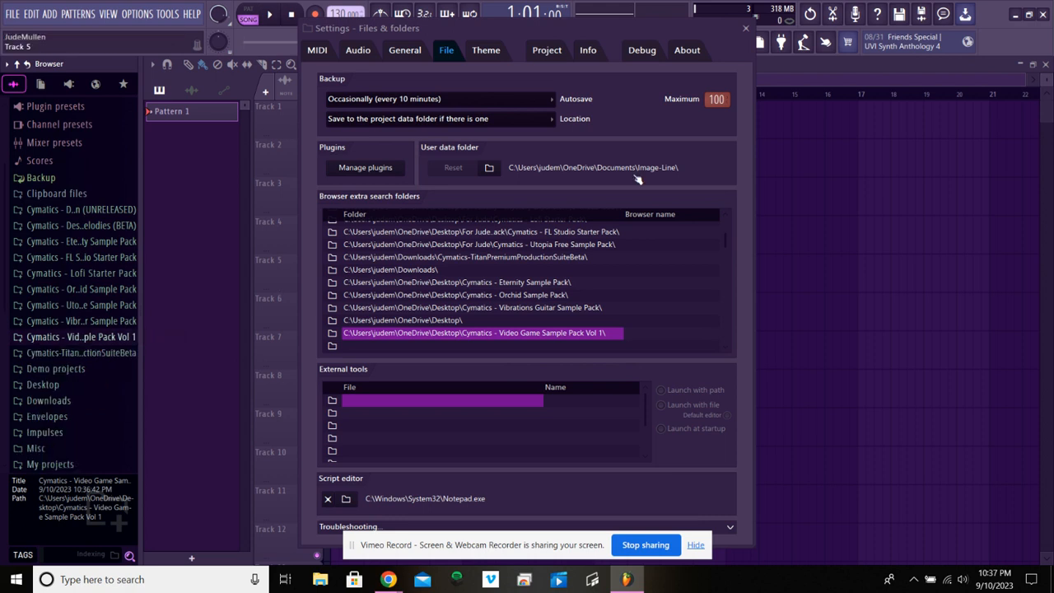
{"action": "left_click", "coordinate": [746, 28]}
Preview Booster Sounds samples from the Video Game Sample Pack Vol 1 folder, and collapse the Booster Sounds subfolder
{"action": "left_click", "coordinate": [71, 337]}
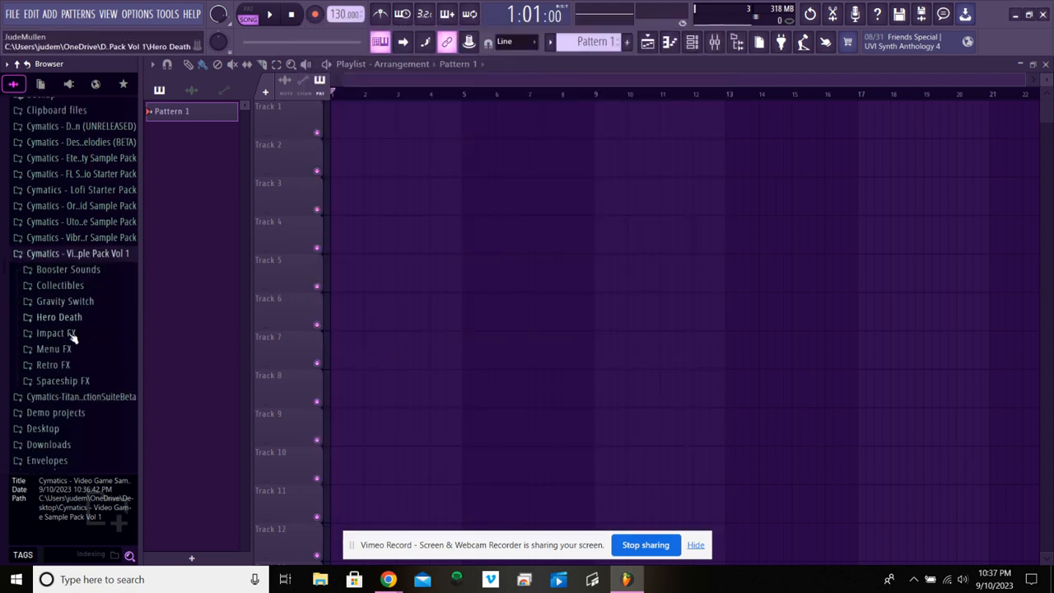
{"action": "left_click", "coordinate": [73, 265]}
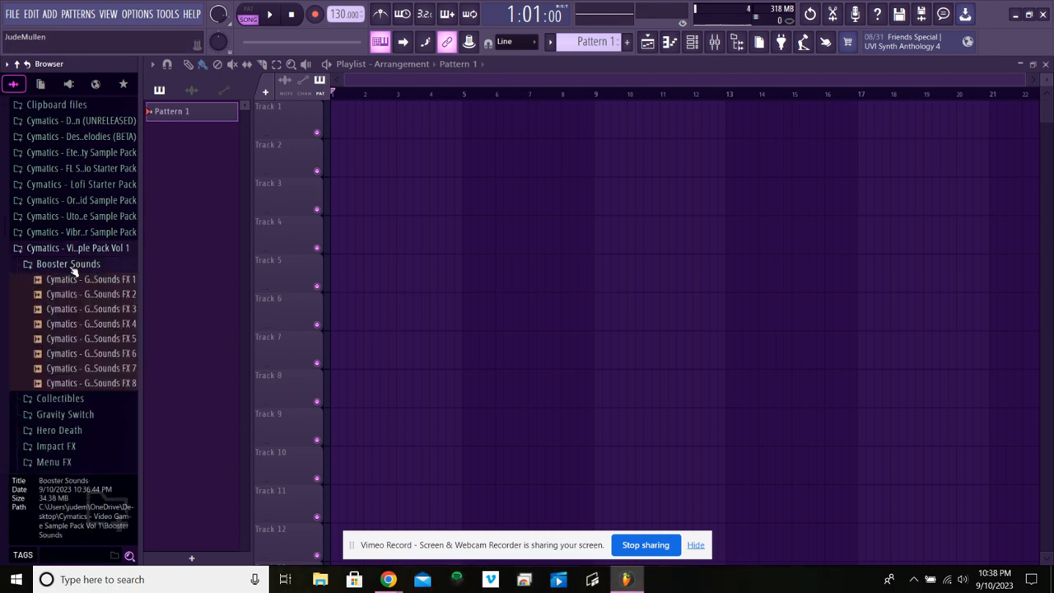
{"action": "left_click", "coordinate": [78, 279]}
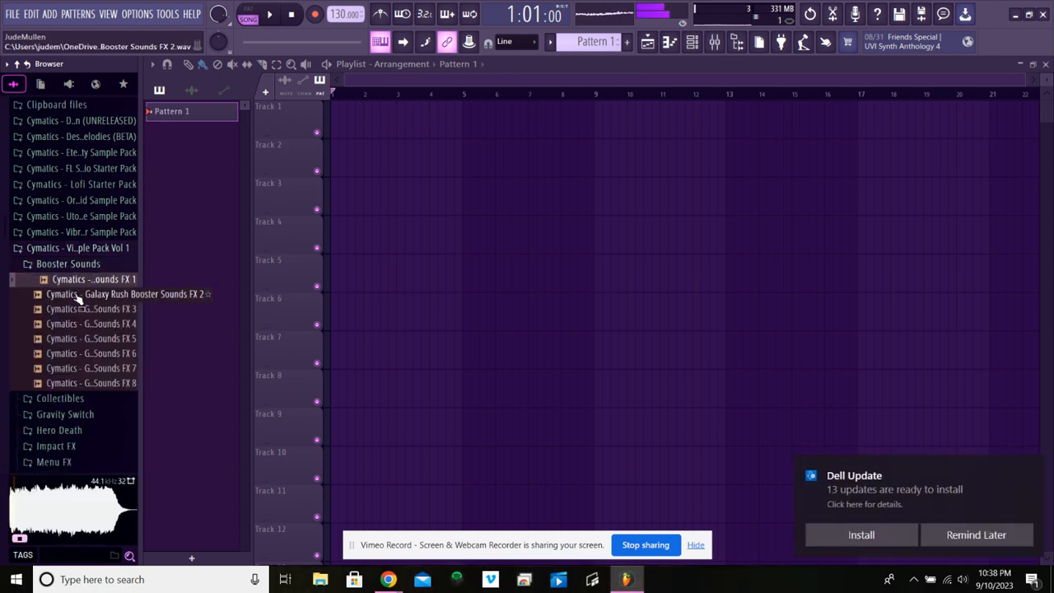
{"action": "left_click", "coordinate": [81, 298]}
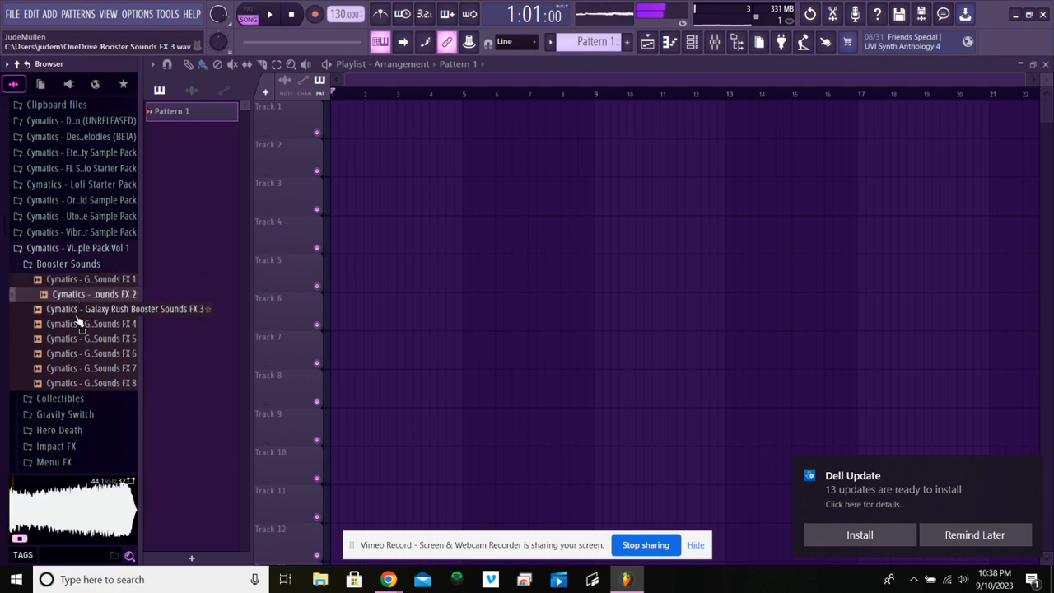
{"action": "left_click", "coordinate": [83, 311]}
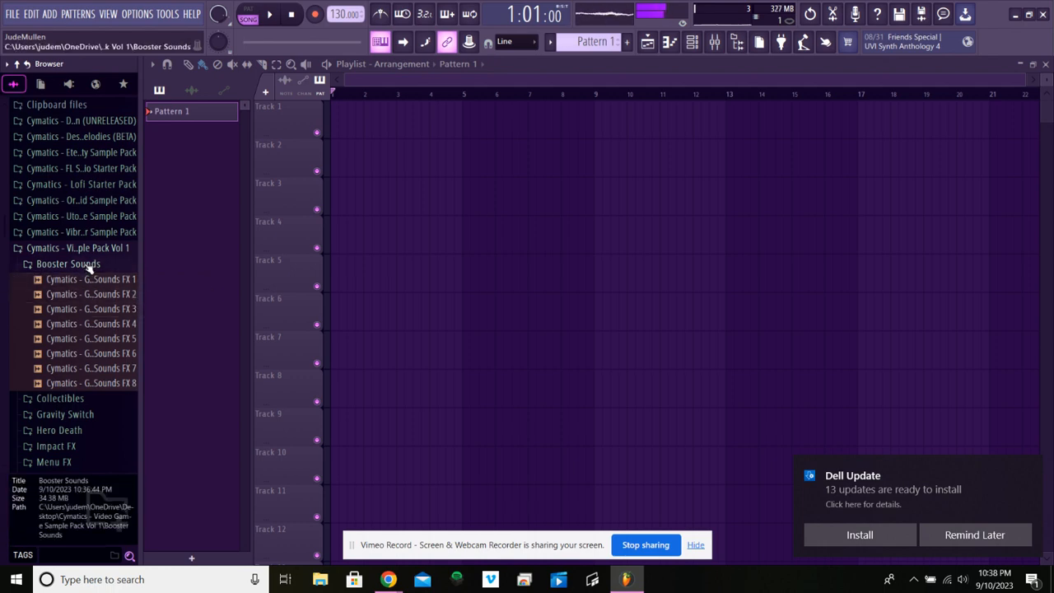
{"action": "left_click", "coordinate": [86, 266]}
Preview several Classic FX and Sci Fi FX samples in the pack's Collectibles folder, and collapse that folder
{"action": "left_click", "coordinate": [79, 280]}
{"action": "left_click", "coordinate": [78, 223]}
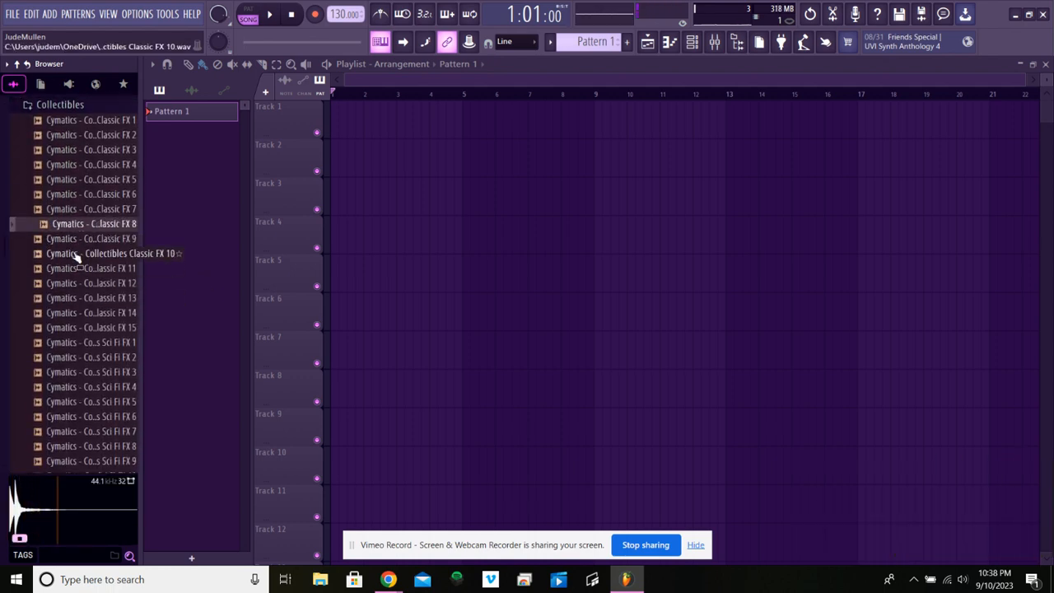
{"action": "left_click", "coordinate": [78, 254]}
{"action": "left_click", "coordinate": [74, 282]}
{"action": "left_click", "coordinate": [76, 298]}
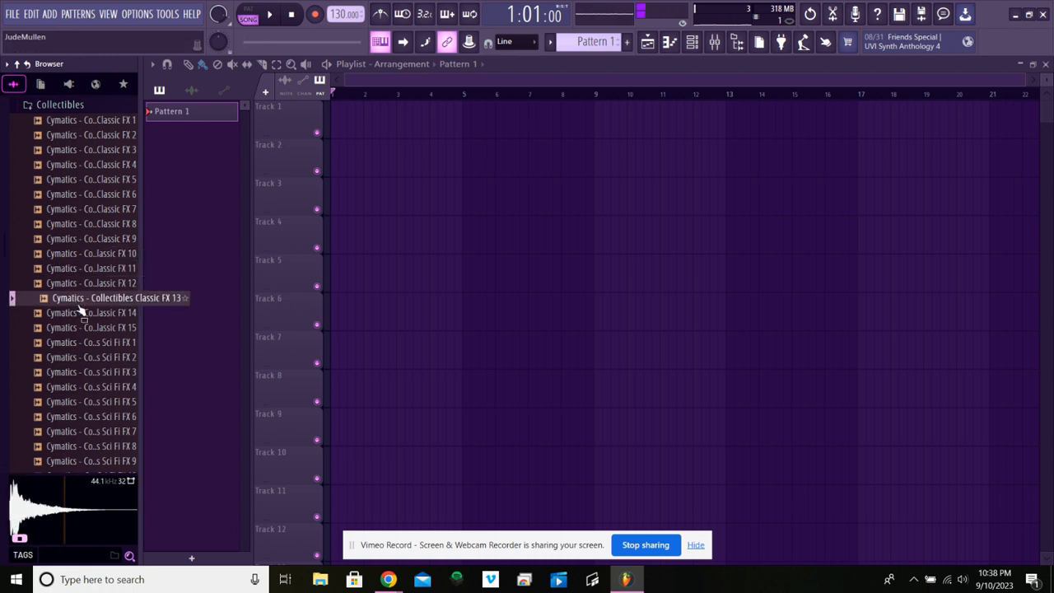
{"action": "left_click", "coordinate": [80, 313]}
{"action": "left_click", "coordinate": [82, 402]}
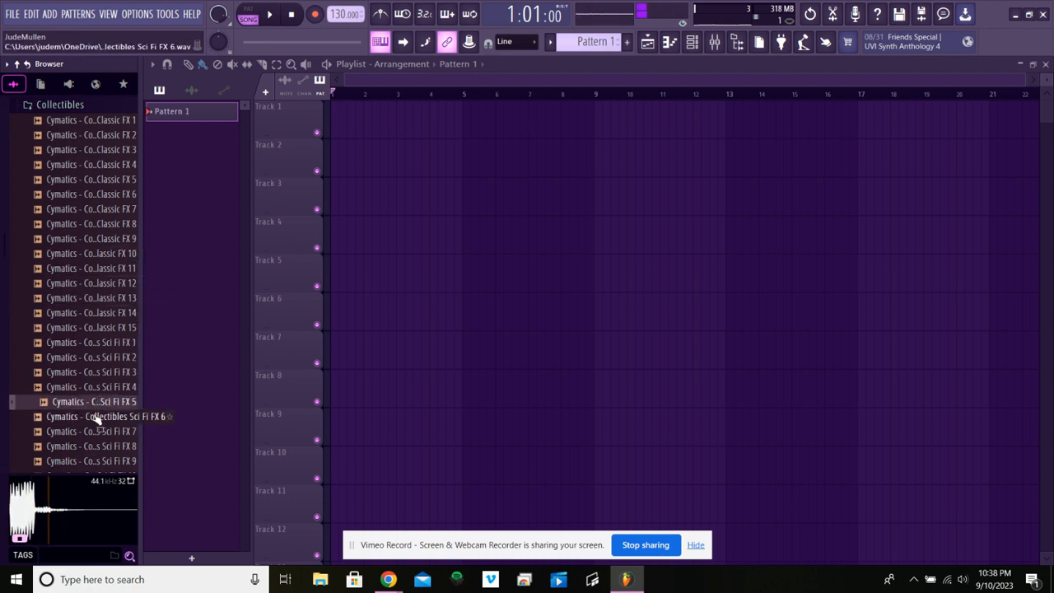
{"action": "left_click", "coordinate": [97, 416]}
{"action": "scroll", "coordinate": [97, 395], "scroll_direction": "up", "scroll_amount": 4}
{"action": "left_click", "coordinate": [92, 283]}
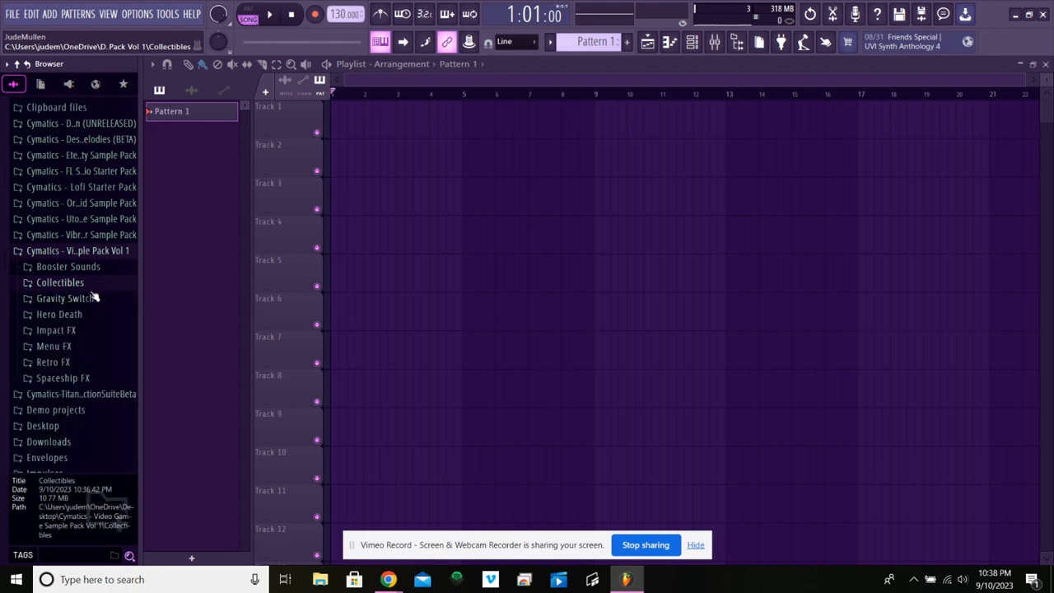
Preview several chord samples in the pack's Gravity Switch folder, and collapse that folder
{"action": "left_click", "coordinate": [66, 299]}
{"action": "left_click", "coordinate": [25, 212]}
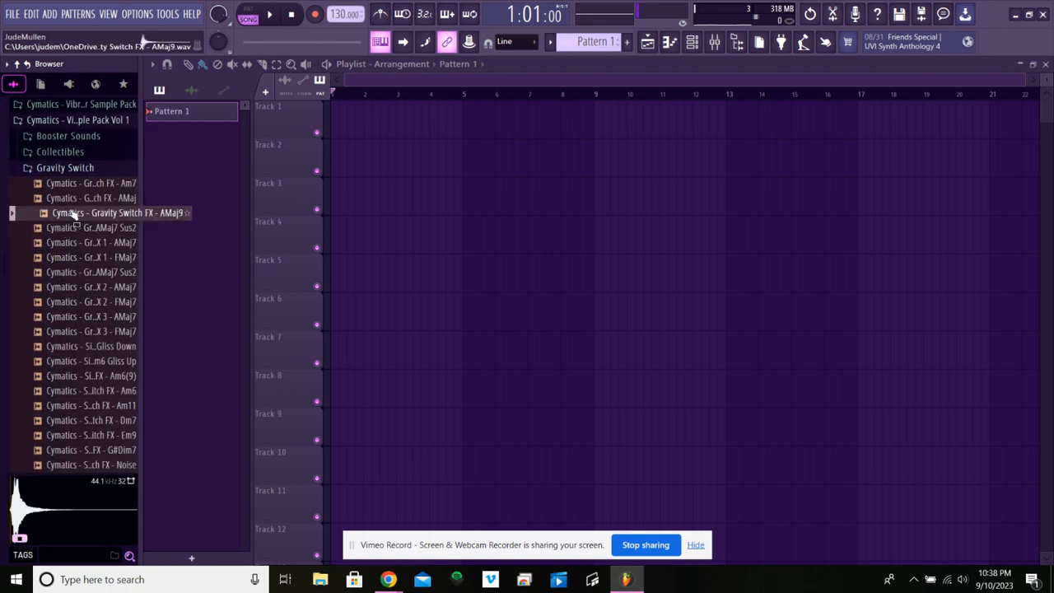
{"action": "left_click", "coordinate": [84, 243]}
{"action": "left_click", "coordinate": [84, 256]}
{"action": "left_click", "coordinate": [85, 272]}
{"action": "left_click", "coordinate": [85, 286]}
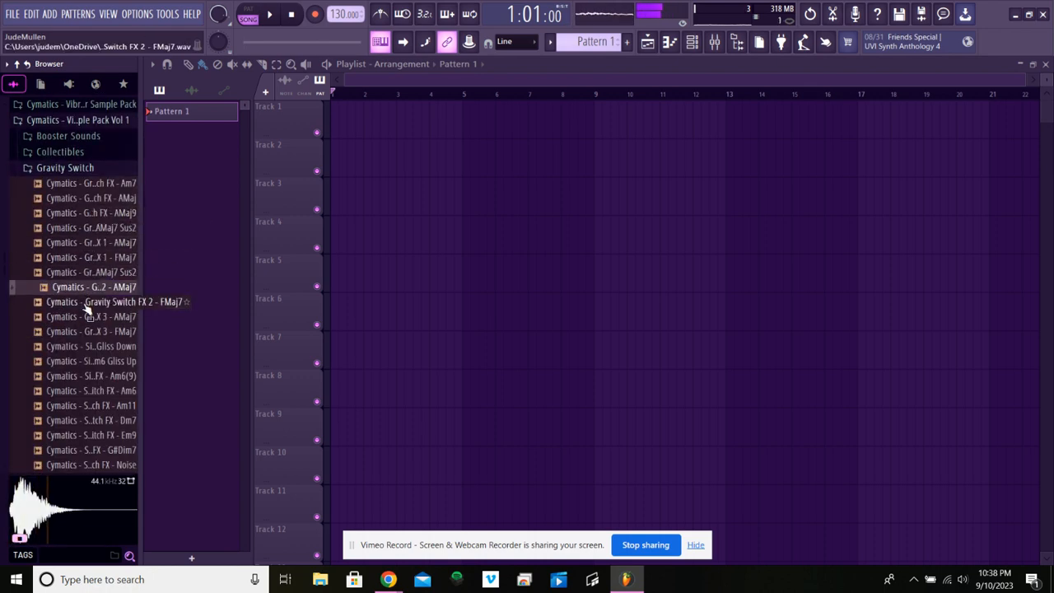
{"action": "left_click", "coordinate": [85, 302]}
{"action": "left_click", "coordinate": [87, 319]}
{"action": "left_click", "coordinate": [66, 168]}
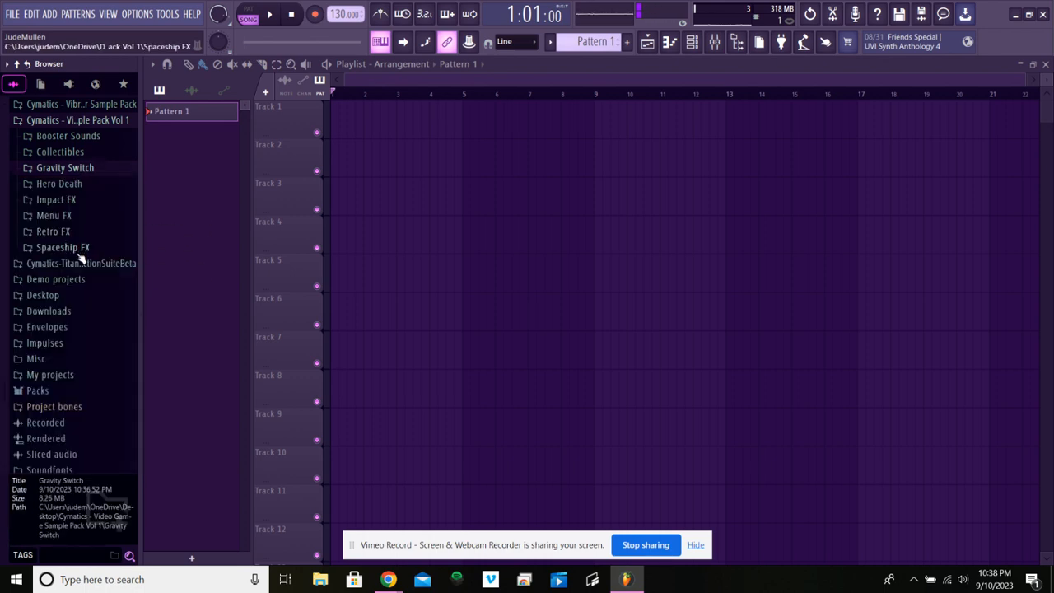
Preview the Explosion FX and several Hero Death FX samples in the Hero Death folder, and collapse that folder
{"action": "left_click", "coordinate": [64, 185]}
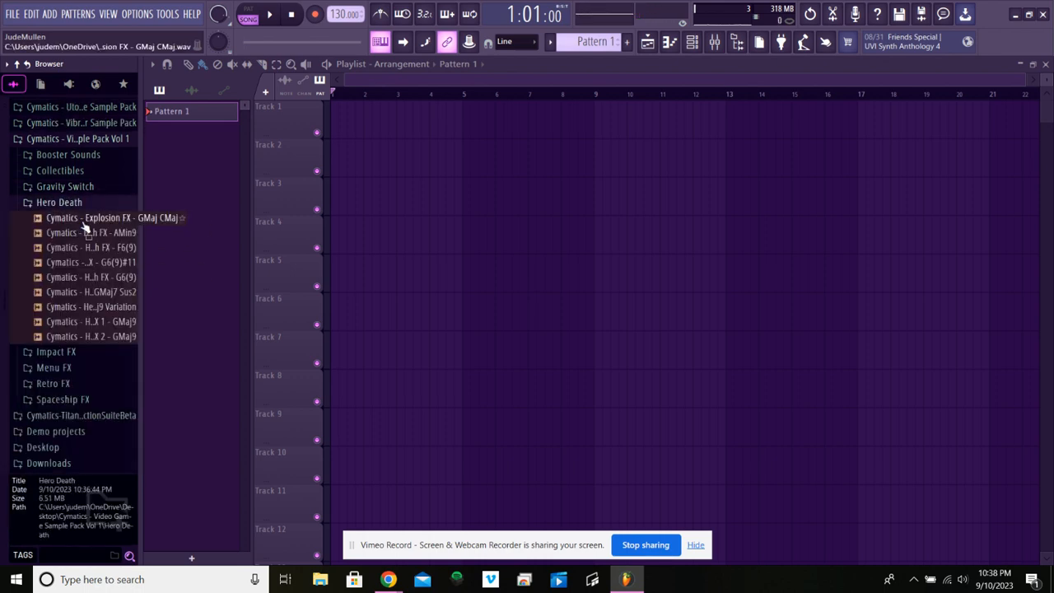
{"action": "left_click", "coordinate": [84, 221]}
{"action": "left_click", "coordinate": [89, 234]}
{"action": "left_click", "coordinate": [94, 247]}
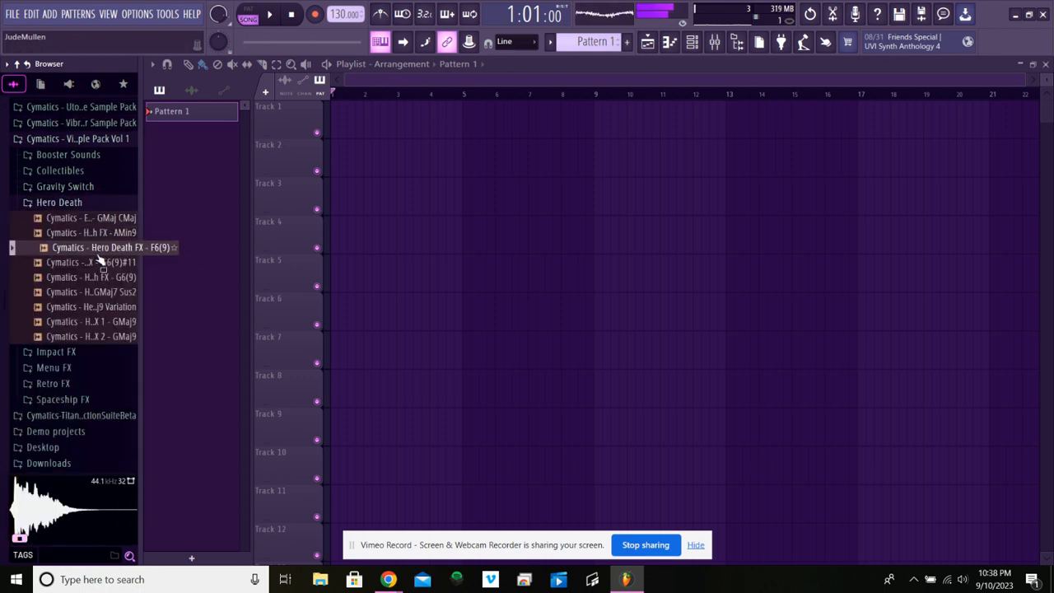
{"action": "left_click", "coordinate": [99, 262]}
{"action": "left_click", "coordinate": [107, 292]}
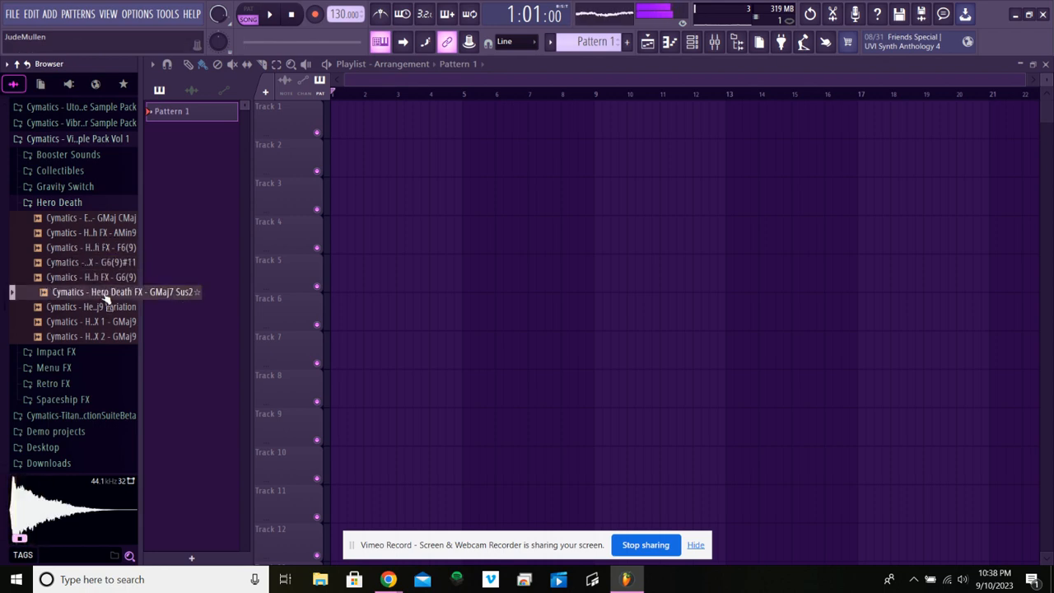
{"action": "left_click", "coordinate": [60, 202]}
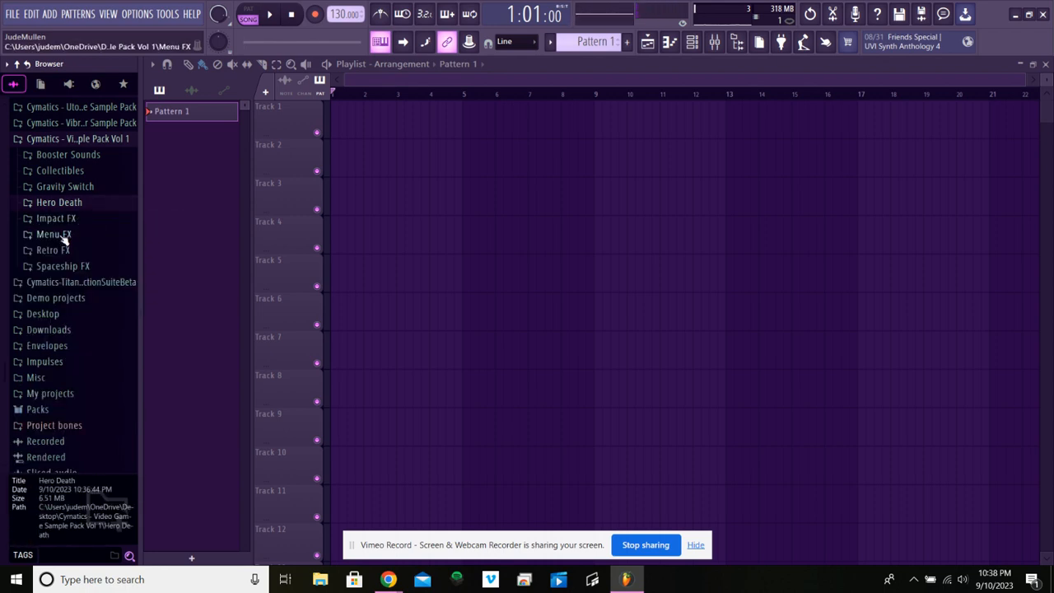
Preview the first few chiptune samples in the pack's Menu FX folder, and collapse that folder
{"action": "left_click", "coordinate": [65, 238]}
{"action": "left_click", "coordinate": [71, 249]}
{"action": "left_click", "coordinate": [76, 265]}
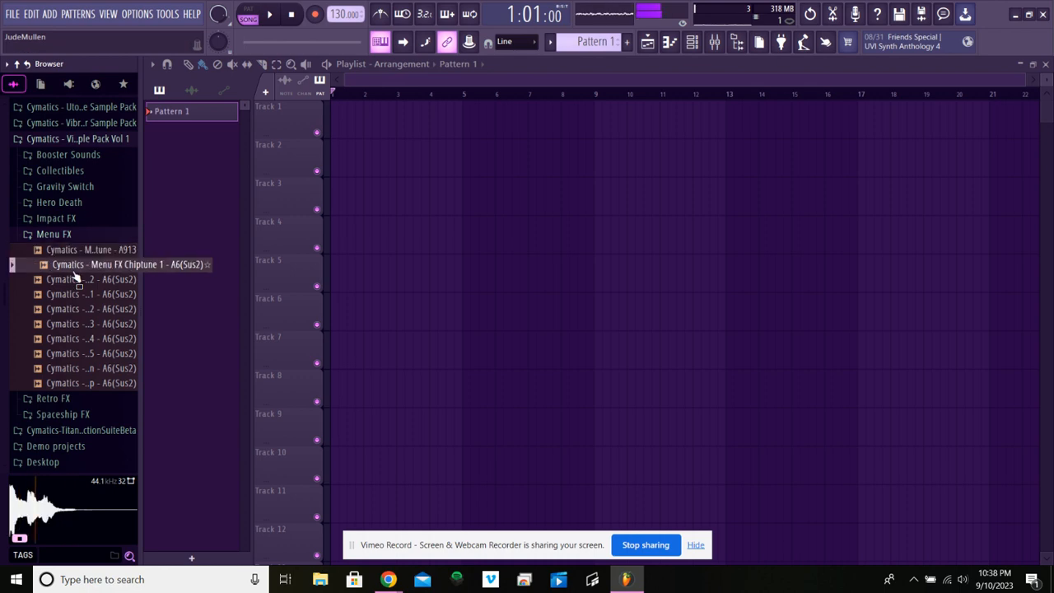
{"action": "left_click", "coordinate": [82, 279]}
{"action": "left_click", "coordinate": [89, 236]}
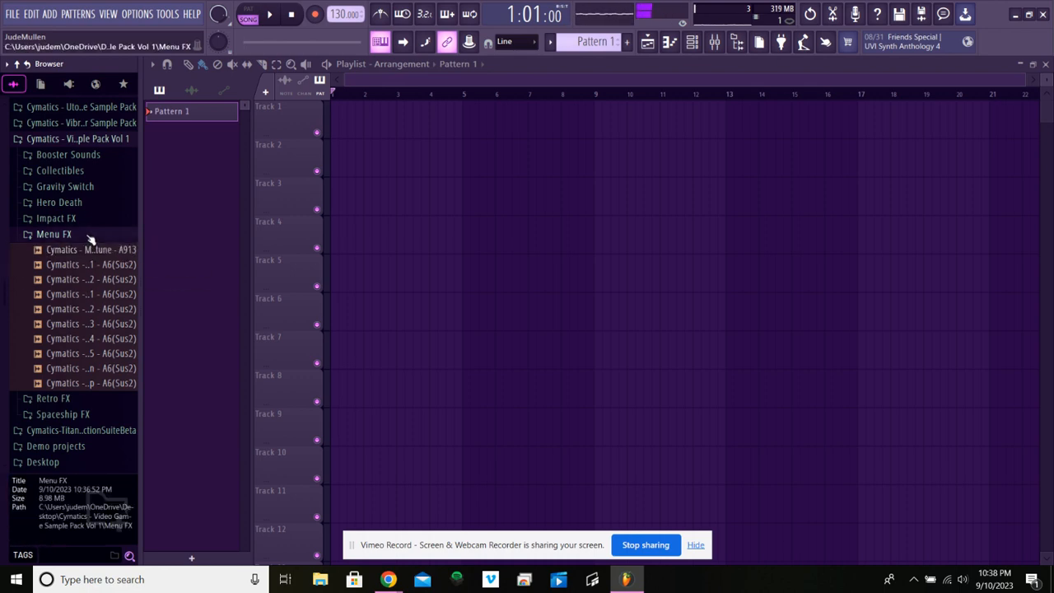
Preview a few samples in the Spaceship FX folder, and collapse the whole Video Game Sample Pack Vol 1 folder
{"action": "left_click", "coordinate": [64, 265]}
{"action": "left_click", "coordinate": [70, 275]}
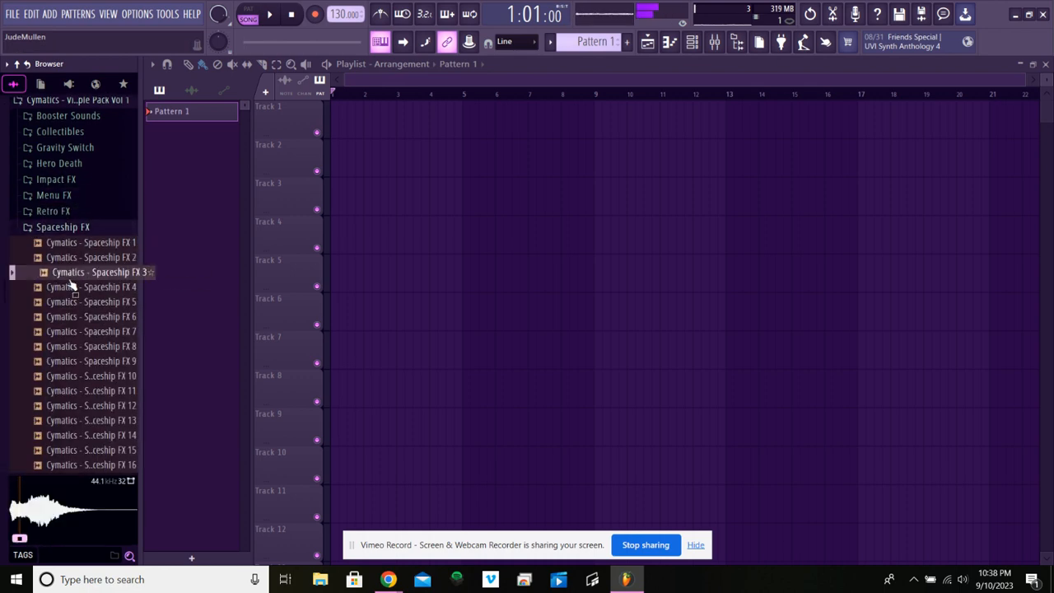
{"action": "left_click", "coordinate": [70, 301]}
{"action": "scroll", "coordinate": [28, 350], "scroll_direction": "up", "scroll_amount": 2}
{"action": "left_click", "coordinate": [74, 188]}
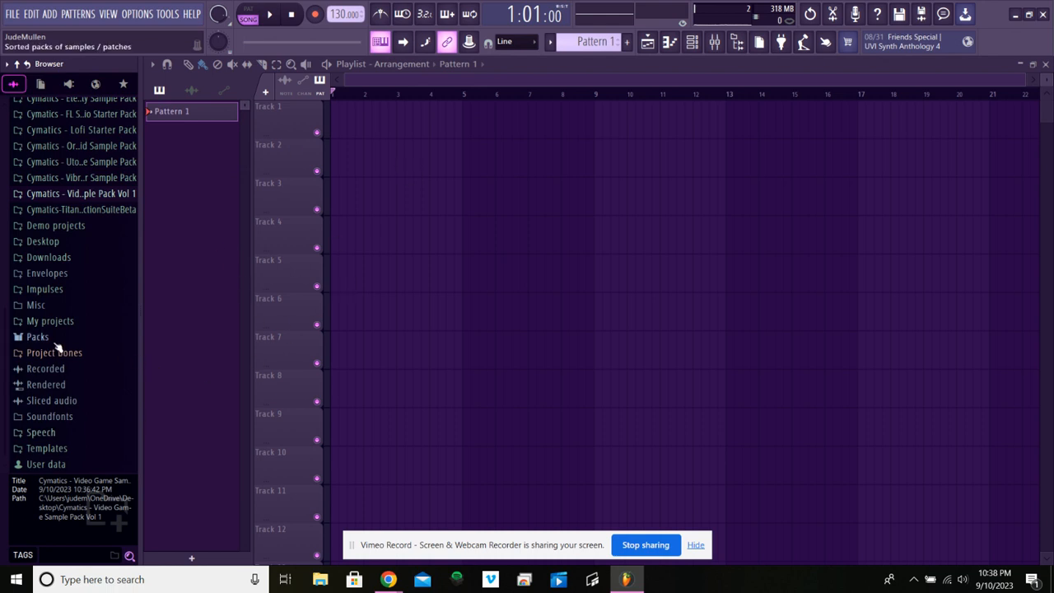
{"action": "scroll", "coordinate": [54, 345], "scroll_direction": "up", "scroll_amount": 4}
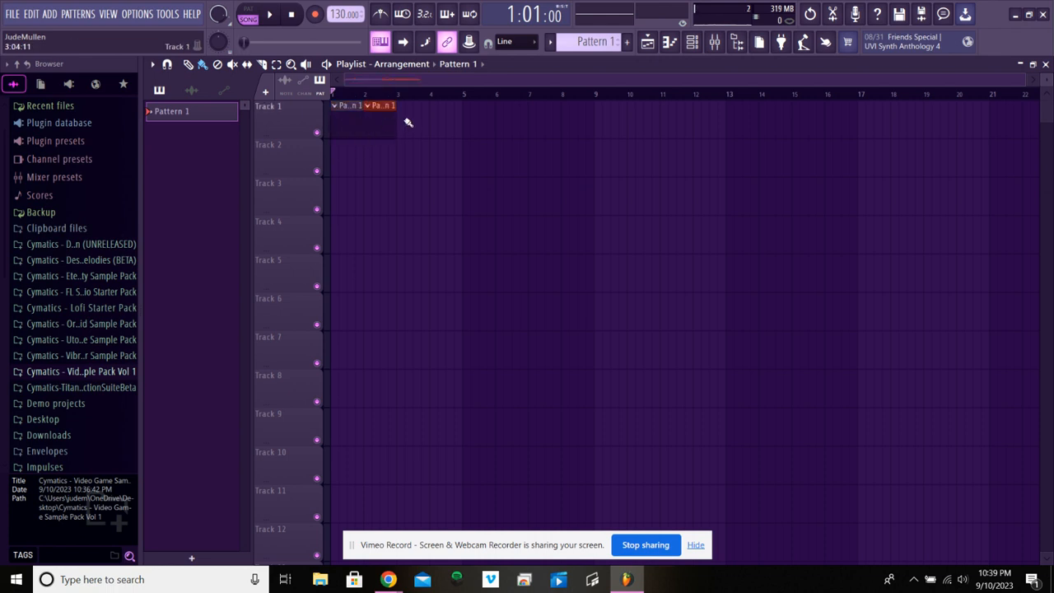
Delete the Pattern 1 clips from Track 1 of the playlist, and briefly play and pause the song
{"action": "right_click", "coordinate": [461, 119]}
{"action": "right_click", "coordinate": [423, 123]}
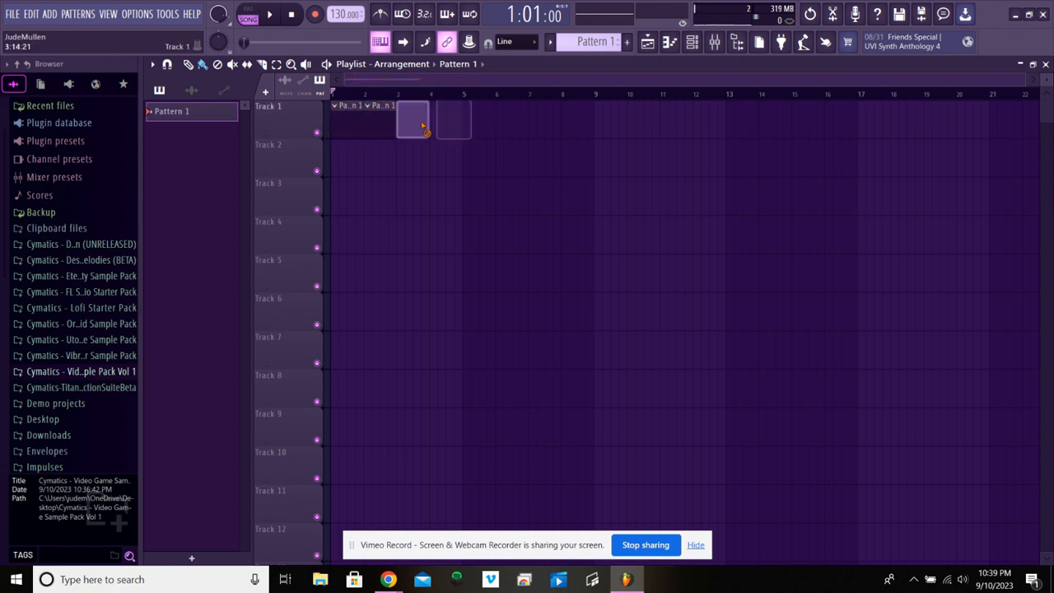
{"action": "right_click", "coordinate": [382, 121]}
{"action": "right_click", "coordinate": [344, 118]}
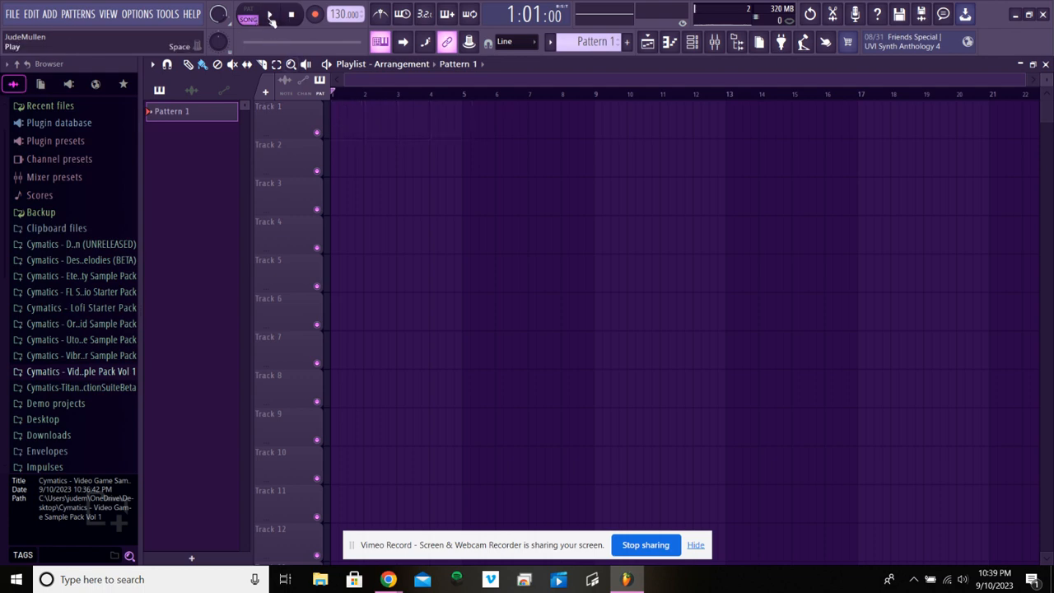
{"action": "left_click", "coordinate": [270, 16]}
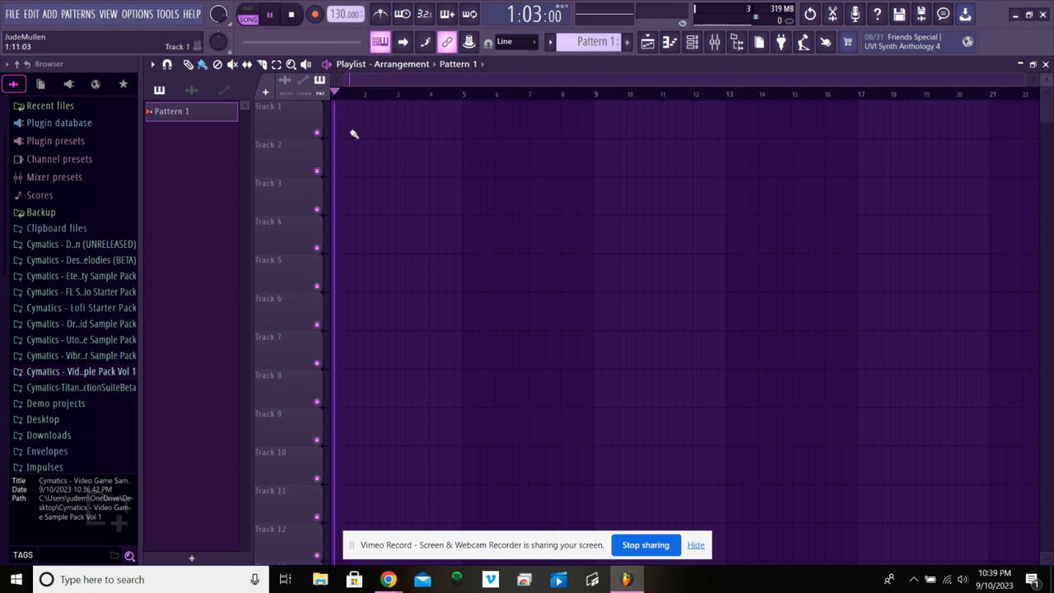
{"action": "left_click", "coordinate": [271, 16]}
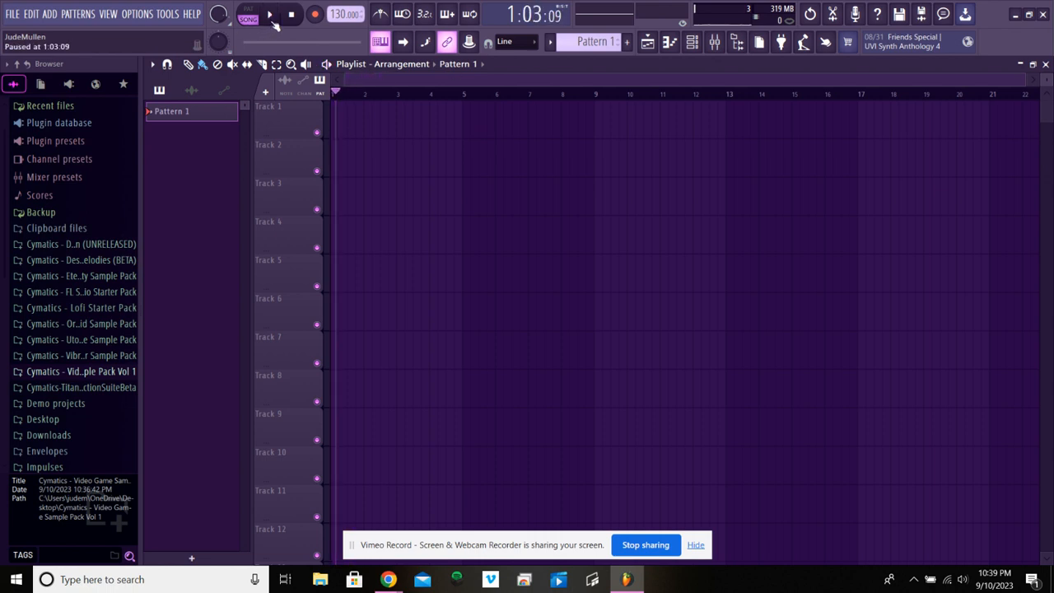
Draw three ascending, overlapping notes in bar 1 of the 808 Kick piano roll, starting with G2 and B2
{"action": "left_click", "coordinate": [673, 50]}
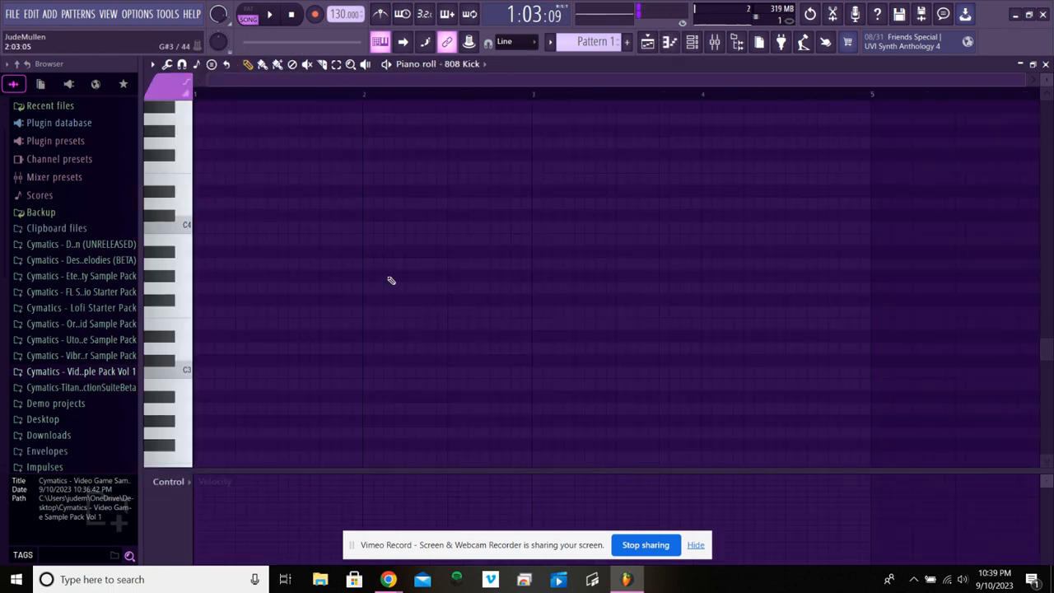
{"action": "scroll", "coordinate": [325, 317], "scroll_direction": "up", "scroll_amount": 2}
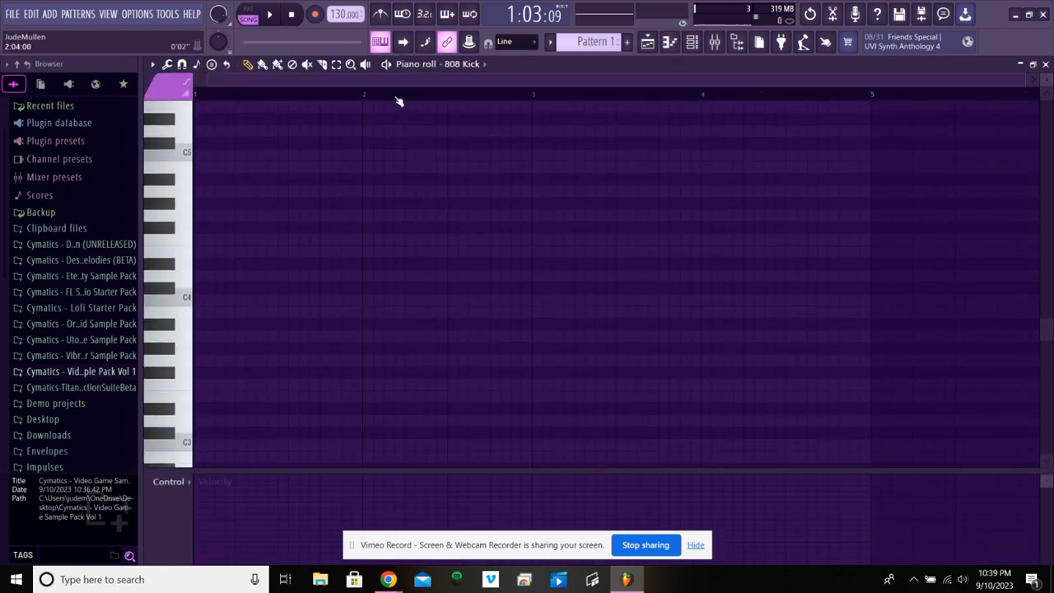
{"action": "scroll", "coordinate": [268, 271], "scroll_direction": "down", "scroll_amount": 8}
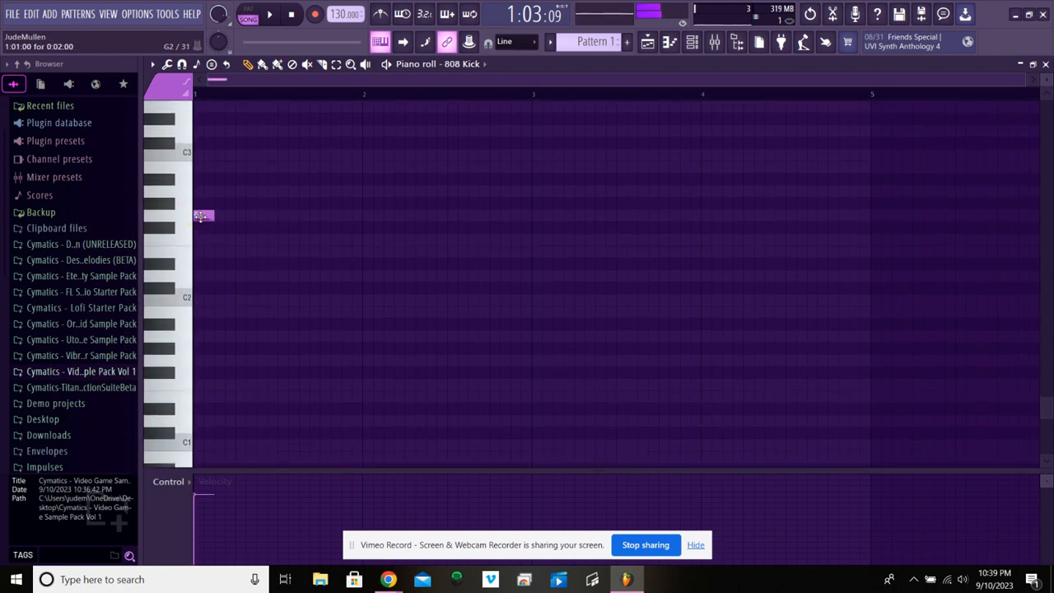
{"action": "left_click", "coordinate": [242, 168]}
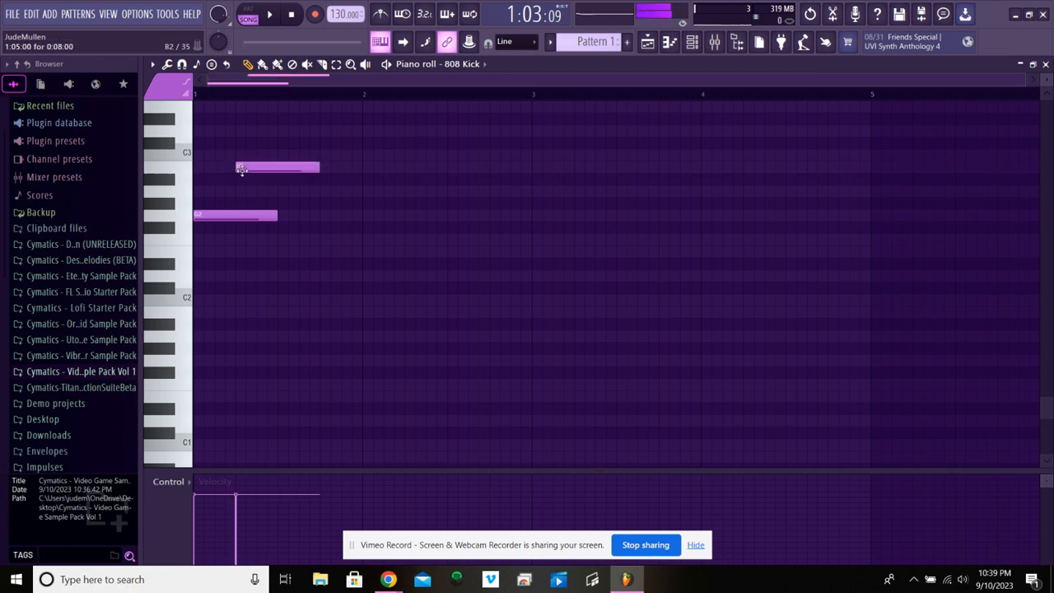
{"action": "left_click", "coordinate": [284, 142]}
Delete the three notes from the 808 Kick piano roll
{"action": "right_click", "coordinate": [338, 143]}
{"action": "right_click", "coordinate": [307, 167]}
{"action": "right_click", "coordinate": [251, 216]}
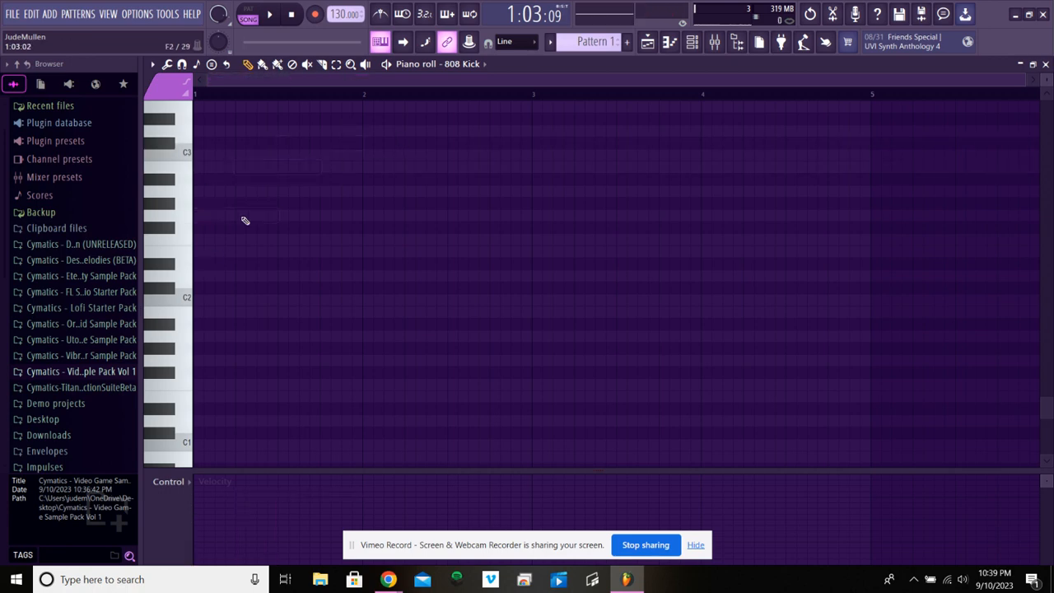
Show the channel rack over the piano roll and start playback in pattern mode
{"action": "left_click", "coordinate": [694, 43]}
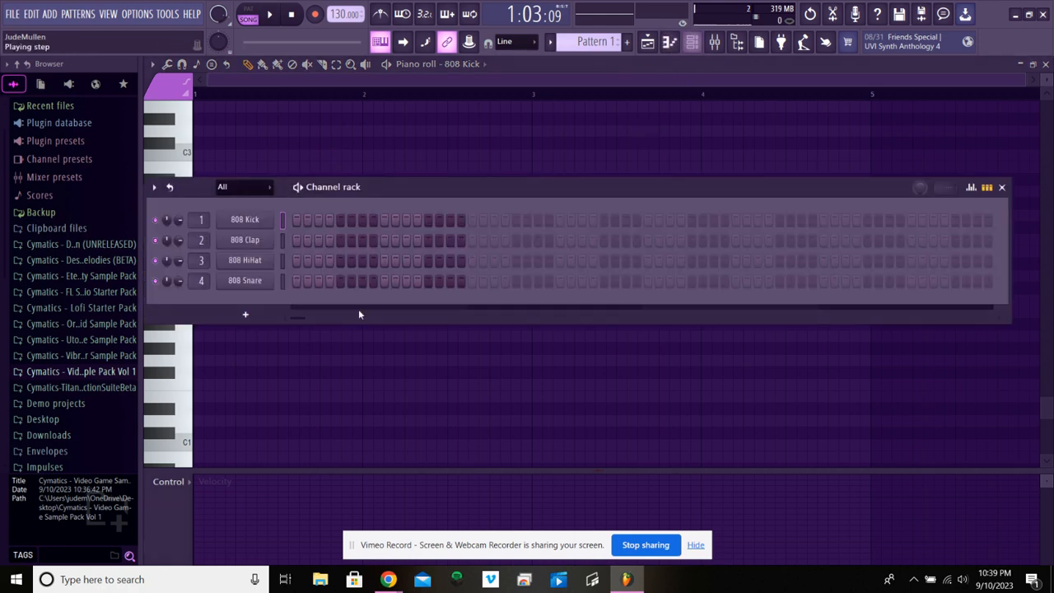
{"action": "left_click_drag", "start_coordinate": [429, 187], "coordinate": [496, 180]}
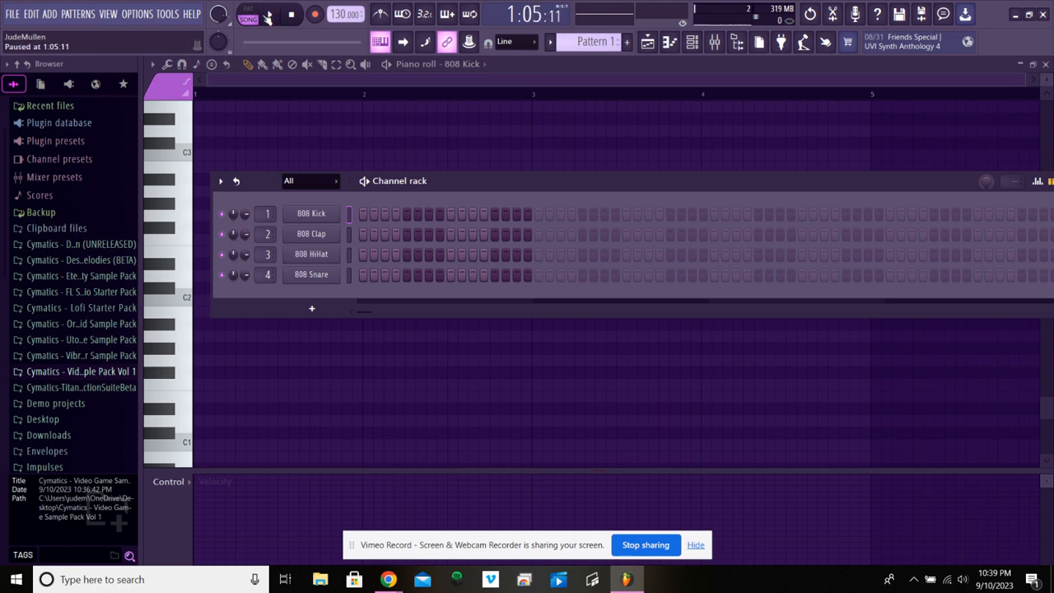
{"action": "left_click", "coordinate": [271, 15]}
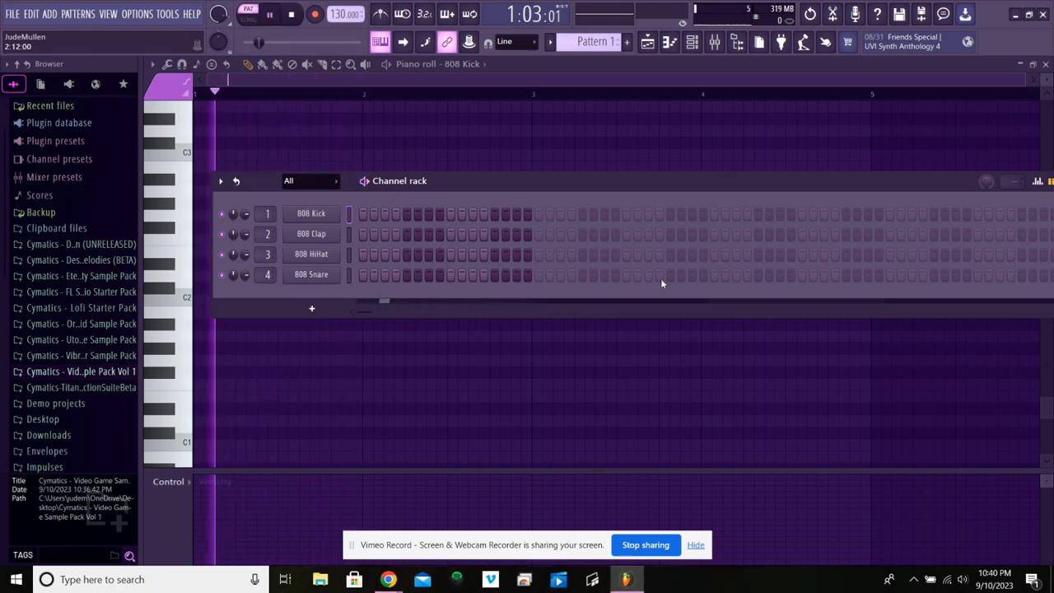
Add 808 Kick hits on steps 1, 5, 9 and 13 of Pattern 1 in the channel rack
{"action": "left_click", "coordinate": [363, 214]}
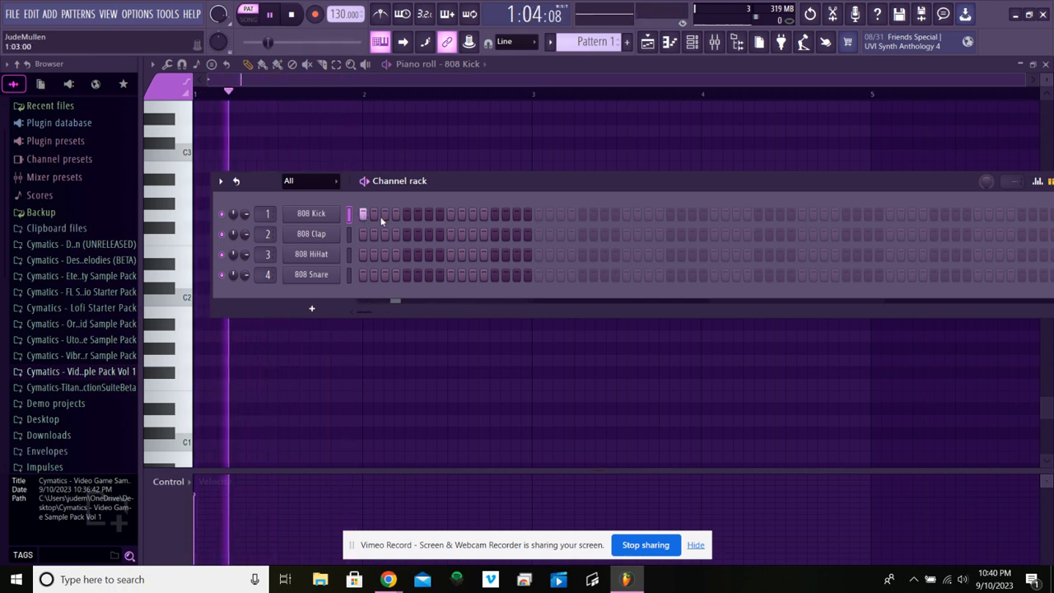
{"action": "left_click", "coordinate": [406, 214]}
{"action": "left_click", "coordinate": [450, 214]}
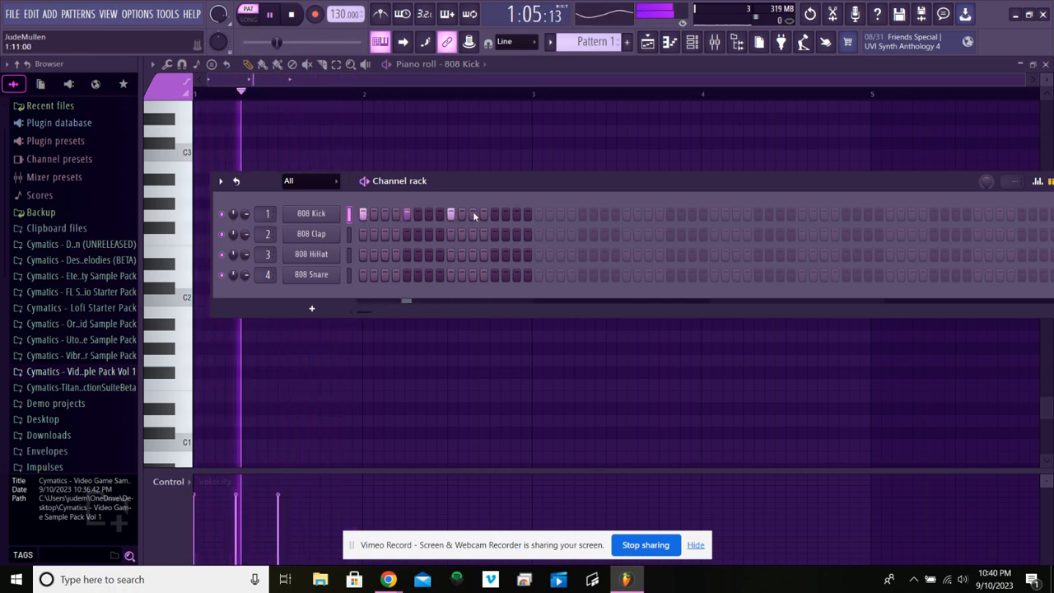
{"action": "left_click", "coordinate": [494, 214]}
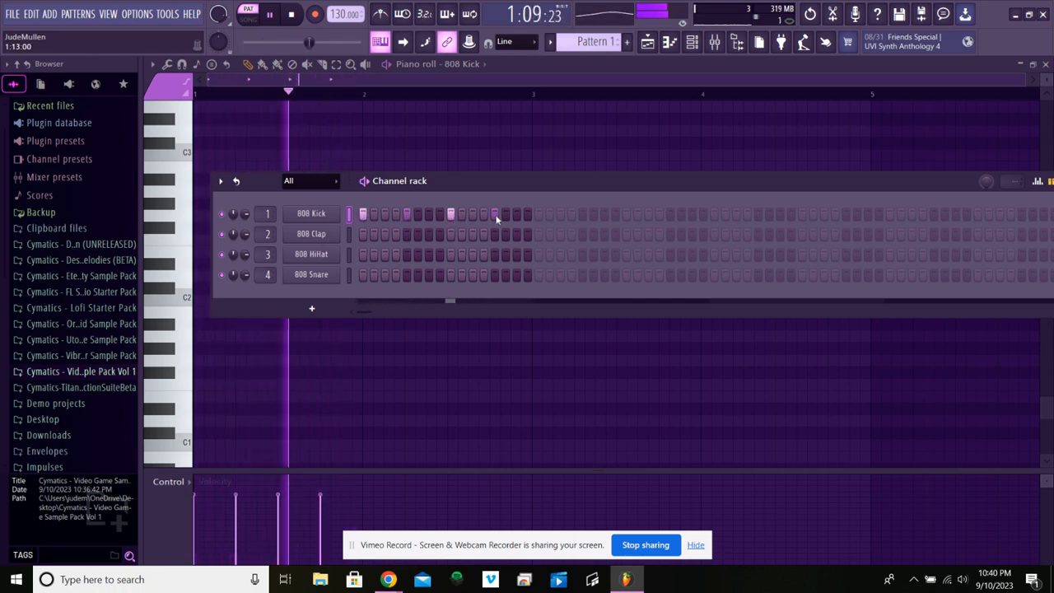
Add 808 HiHat hits on steps 3, 7, 11, 12 and 15, and try snare and clap hits on steps 5 and 13
{"action": "left_click", "coordinate": [383, 254]}
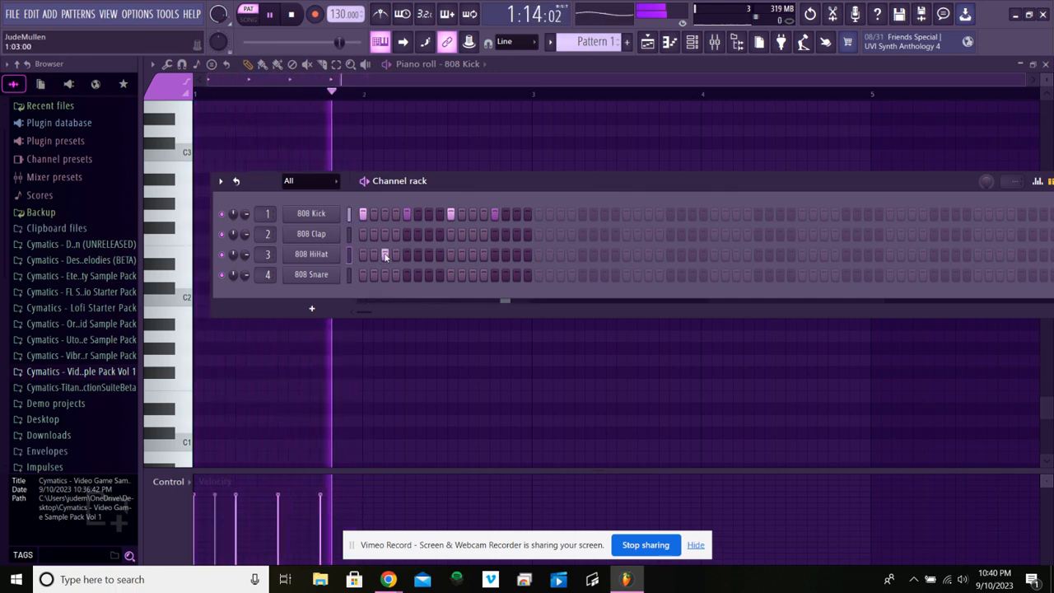
{"action": "left_click", "coordinate": [474, 256]}
{"action": "left_click", "coordinate": [483, 255]}
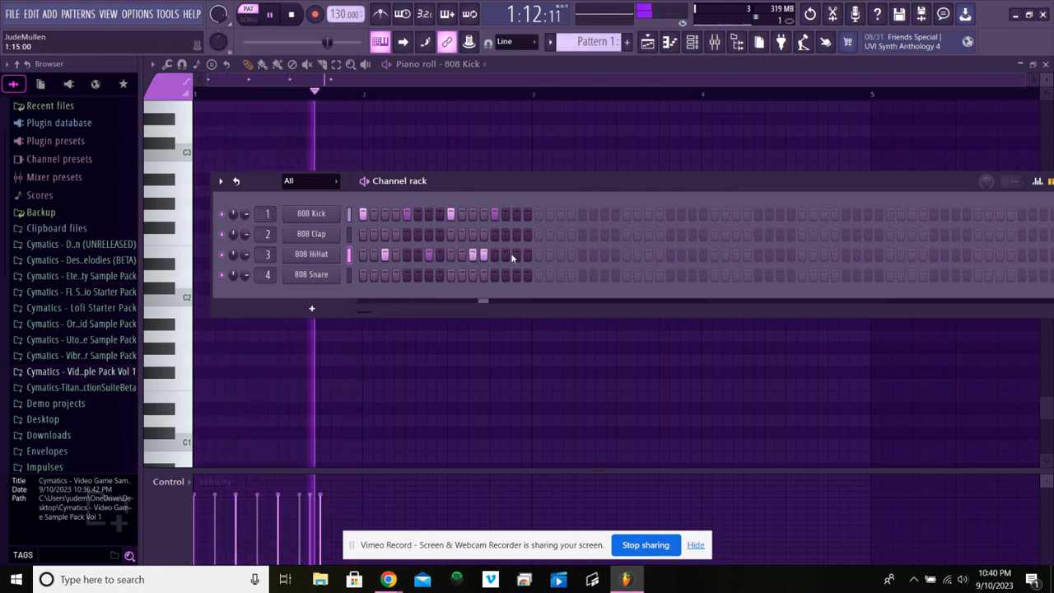
{"action": "left_click", "coordinate": [515, 254]}
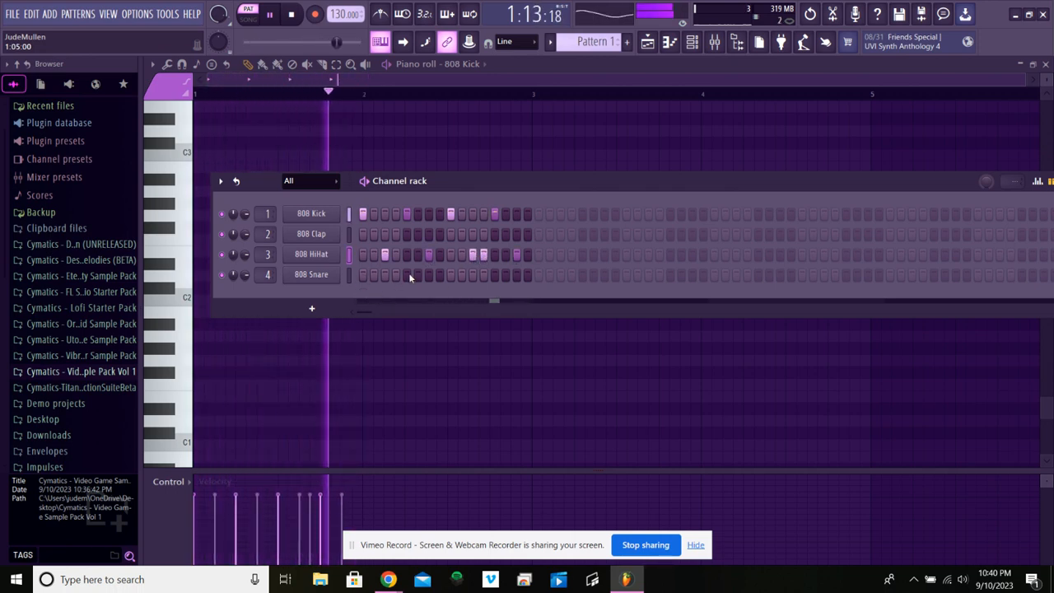
{"action": "left_click", "coordinate": [407, 274]}
{"action": "left_click", "coordinate": [494, 275]}
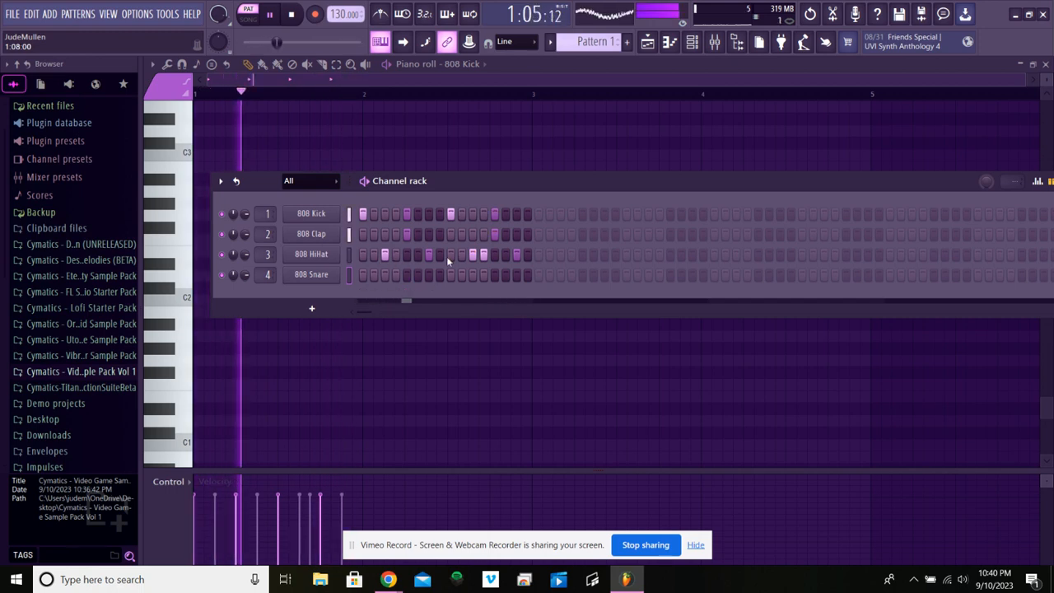
Clear all programmed steps from the four drum channels of Pattern 1
{"action": "mouse_move", "coordinate": [387, 253]}
{"action": "left_mouse_down"}
{"action": "mouse_move", "coordinate": [540, 257]}
{"action": "mouse_move", "coordinate": [365, 214]}
{"action": "mouse_move", "coordinate": [492, 217]}
{"action": "left_mouse_up"}
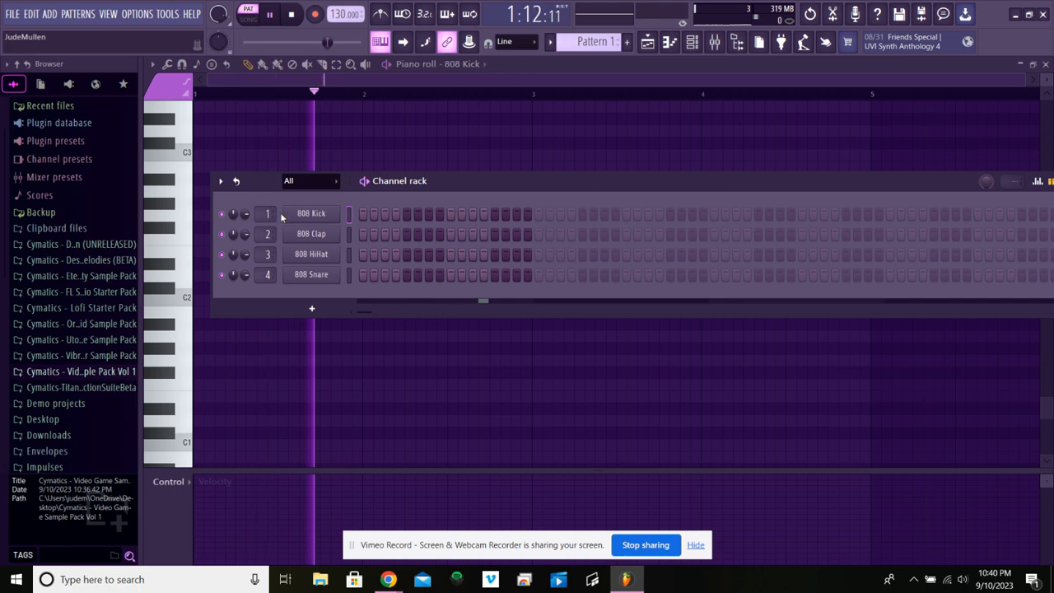
Show the whole mixer, and compare the Insert 1 and Master tracks by selecting each of them
{"action": "left_click", "coordinate": [716, 44]}
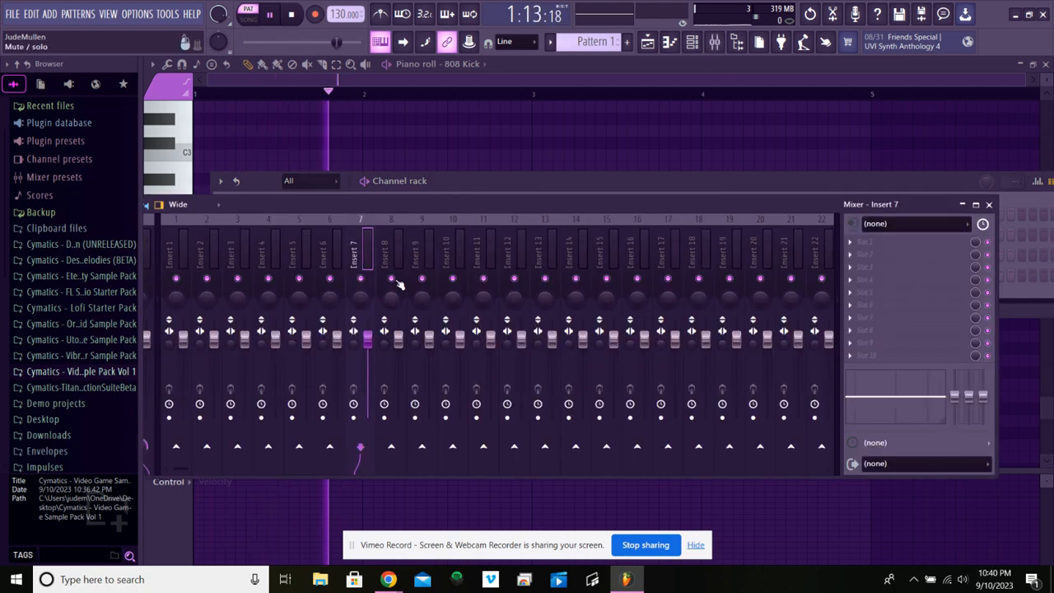
{"action": "left_click_drag", "start_coordinate": [396, 206], "coordinate": [488, 204]}
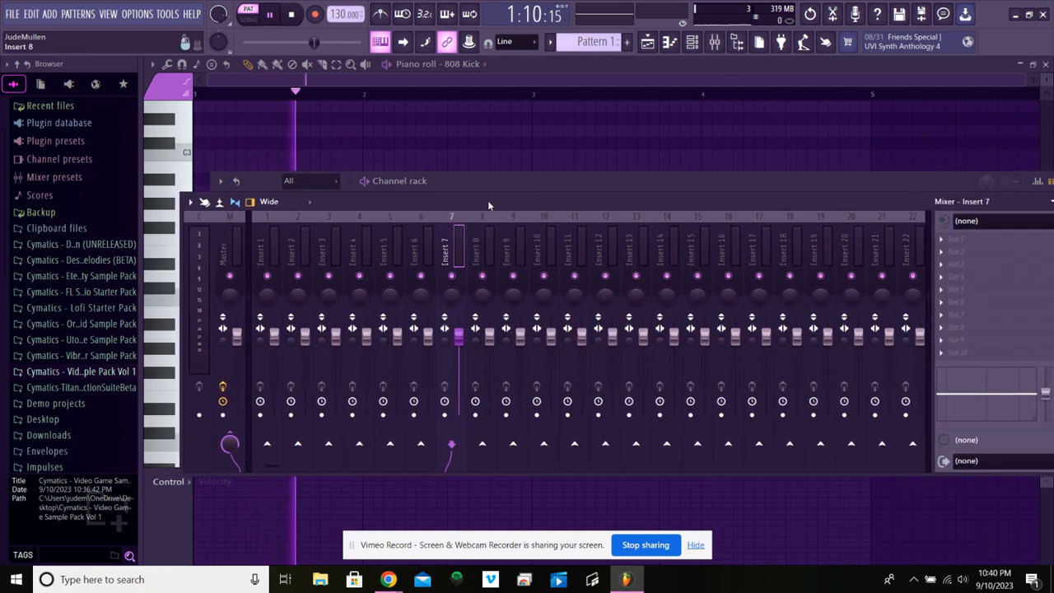
{"action": "left_click", "coordinate": [267, 217]}
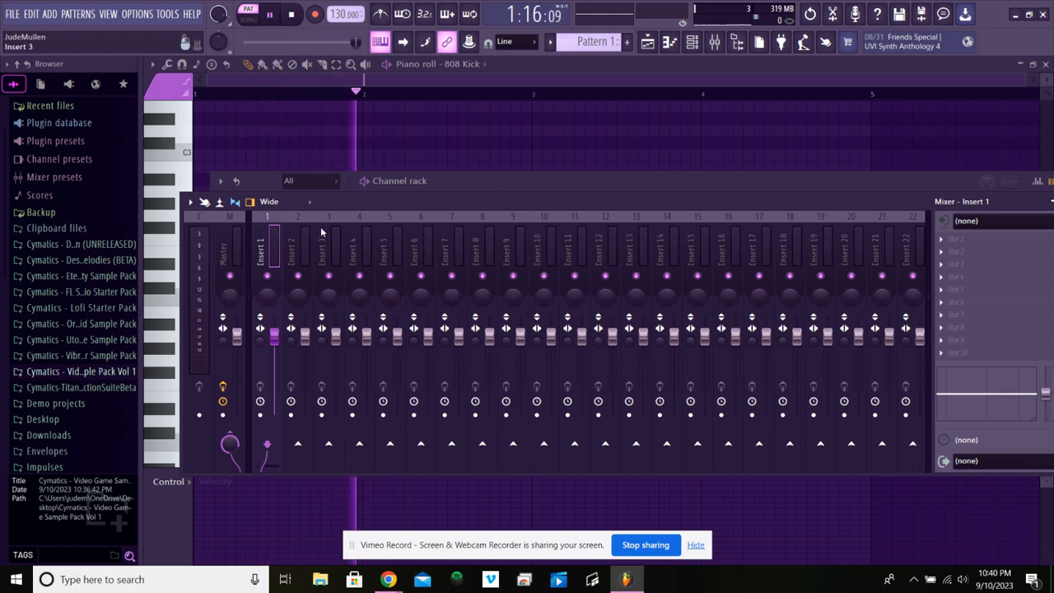
{"action": "left_click_drag", "start_coordinate": [363, 198], "coordinate": [326, 188]}
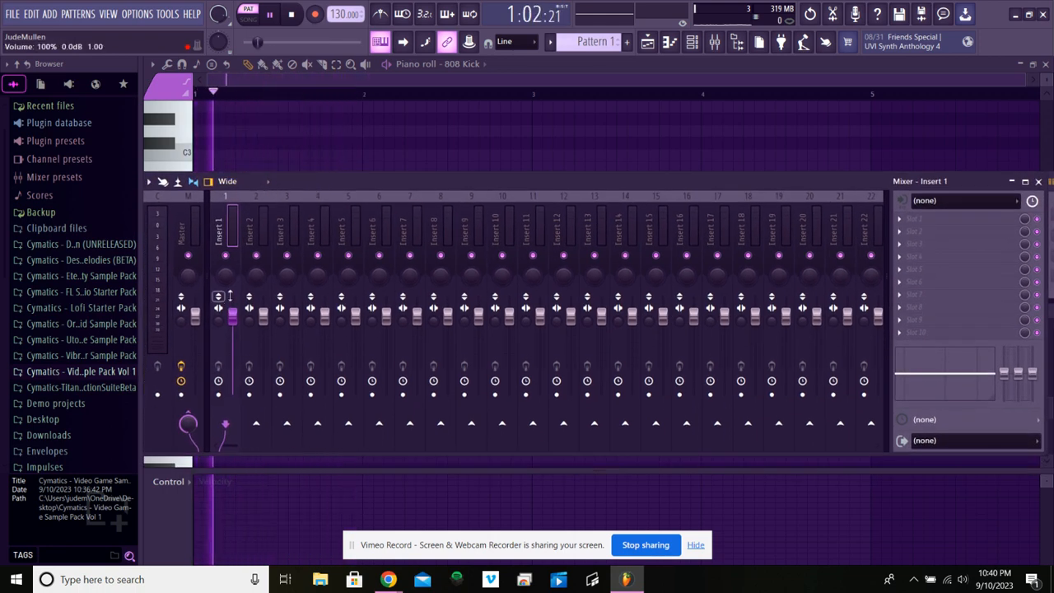
{"action": "left_click", "coordinate": [191, 226]}
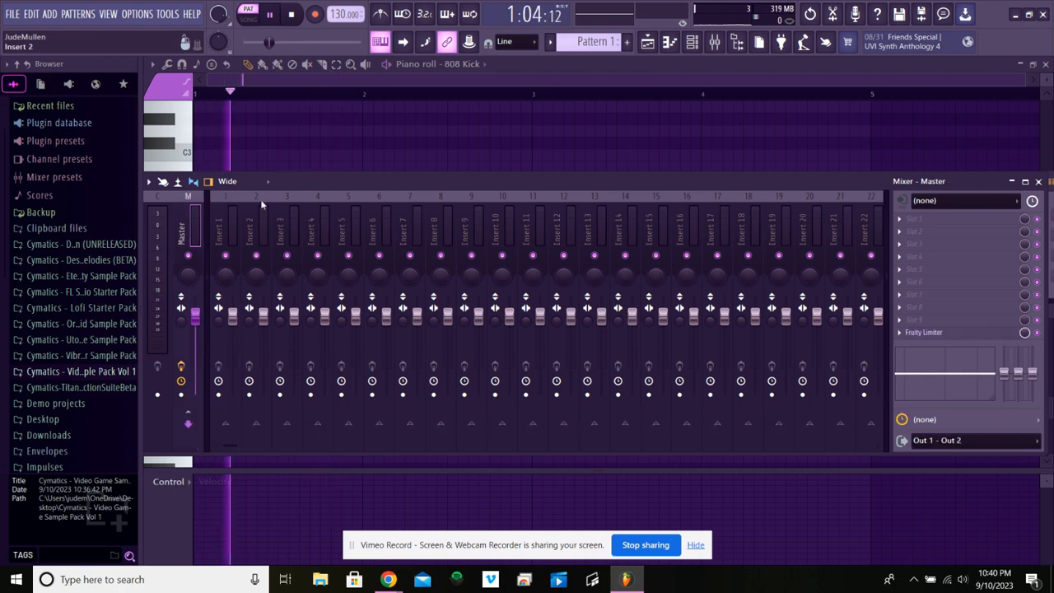
{"action": "left_click", "coordinate": [221, 200]}
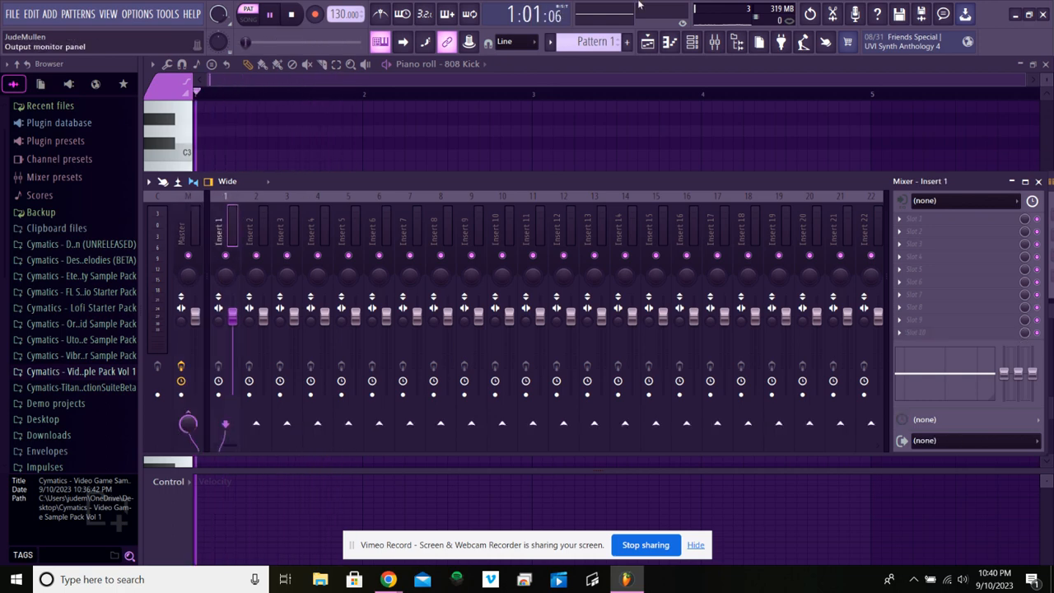
Place the channel rack above the mixer, and add 808 Kick hits on steps 1, 5, 9 and 808 Clap hits on steps 5, 13
{"action": "left_click", "coordinate": [691, 45]}
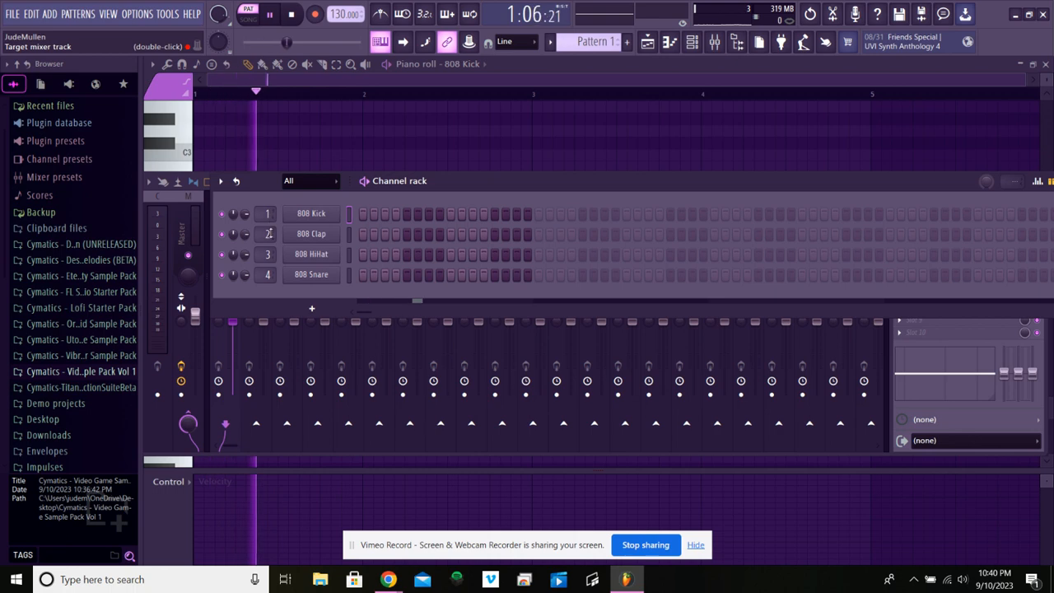
{"action": "left_click_drag", "start_coordinate": [492, 177], "coordinate": [456, 67]}
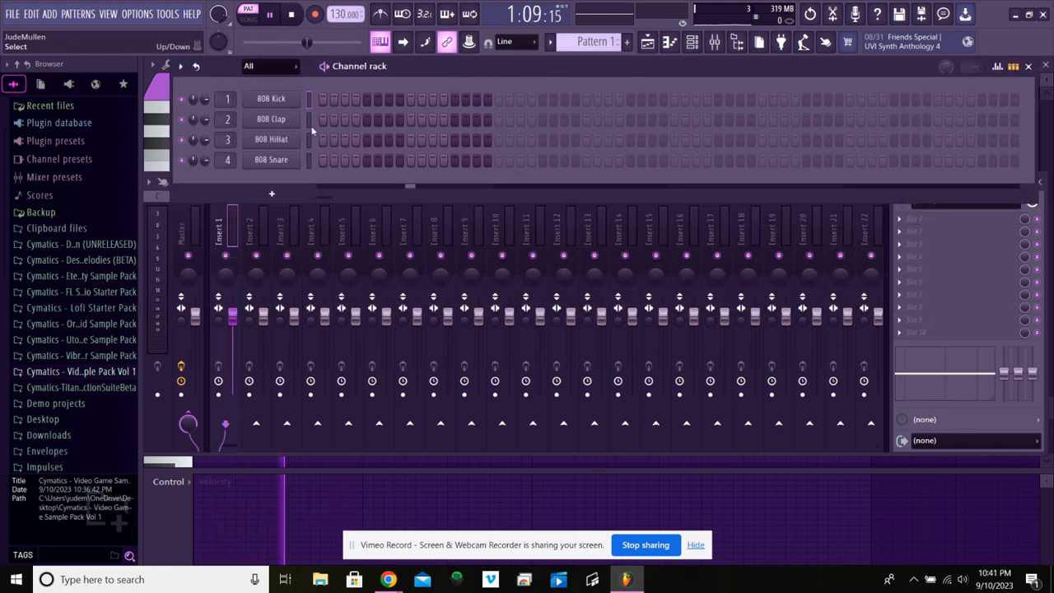
{"action": "left_click", "coordinate": [322, 99]}
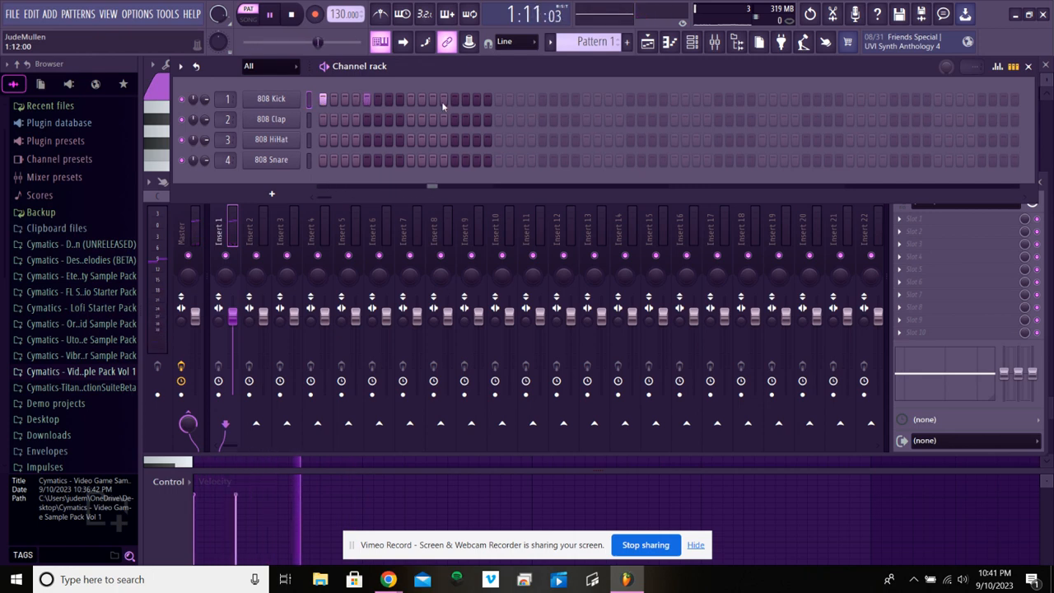
{"action": "left_click", "coordinate": [410, 99]}
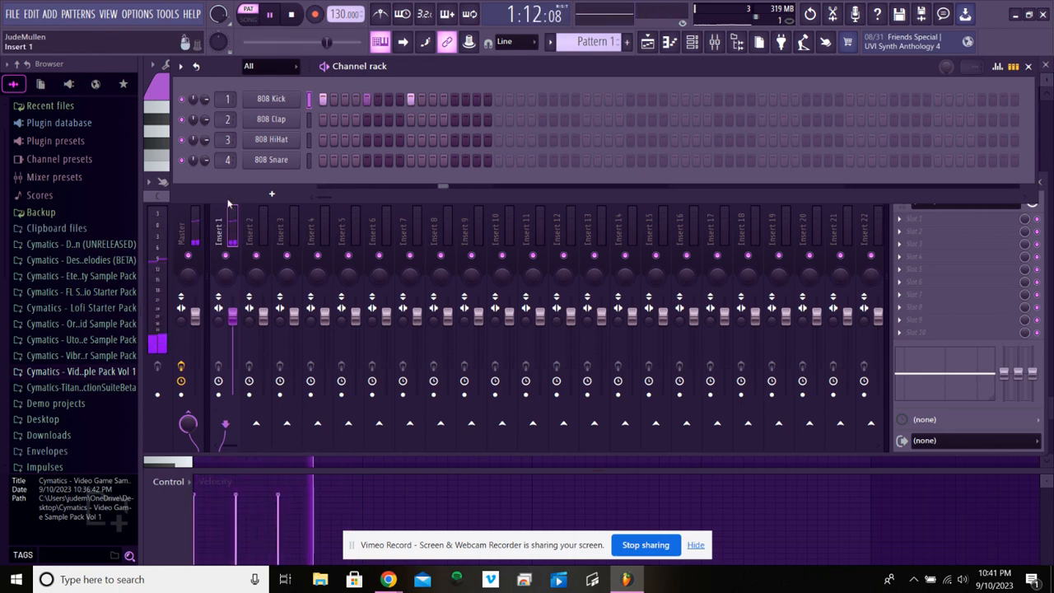
{"action": "left_click", "coordinate": [368, 120]}
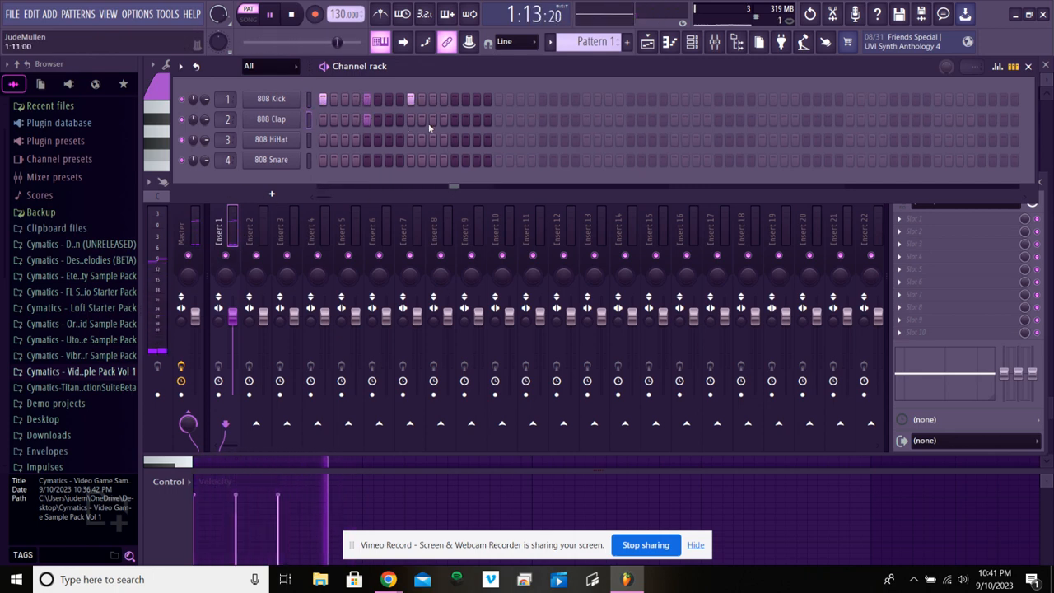
{"action": "left_click", "coordinate": [453, 120]}
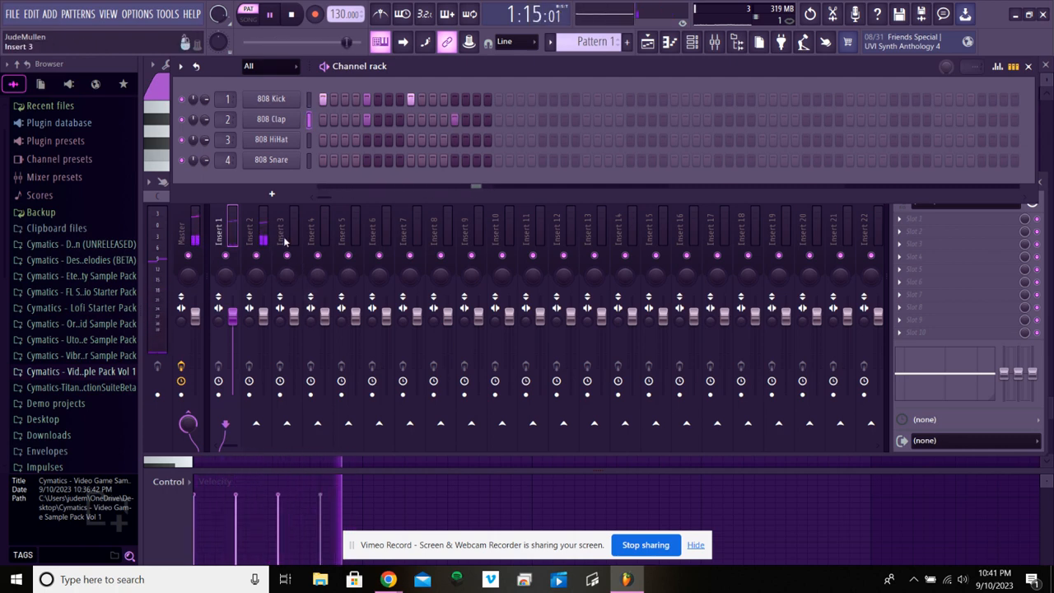
Remove the 808 Clap and 808 Kick hits from the channel rack
{"action": "right_click", "coordinate": [456, 120]}
{"action": "right_click", "coordinate": [367, 121]}
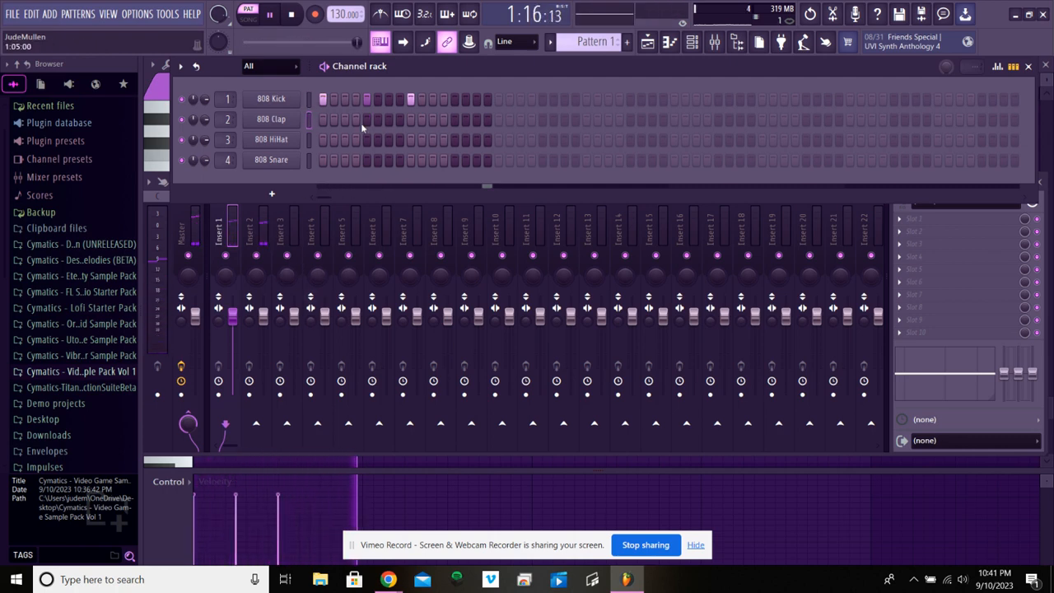
{"action": "right_click", "coordinate": [412, 101]}
{"action": "right_click", "coordinate": [367, 99]}
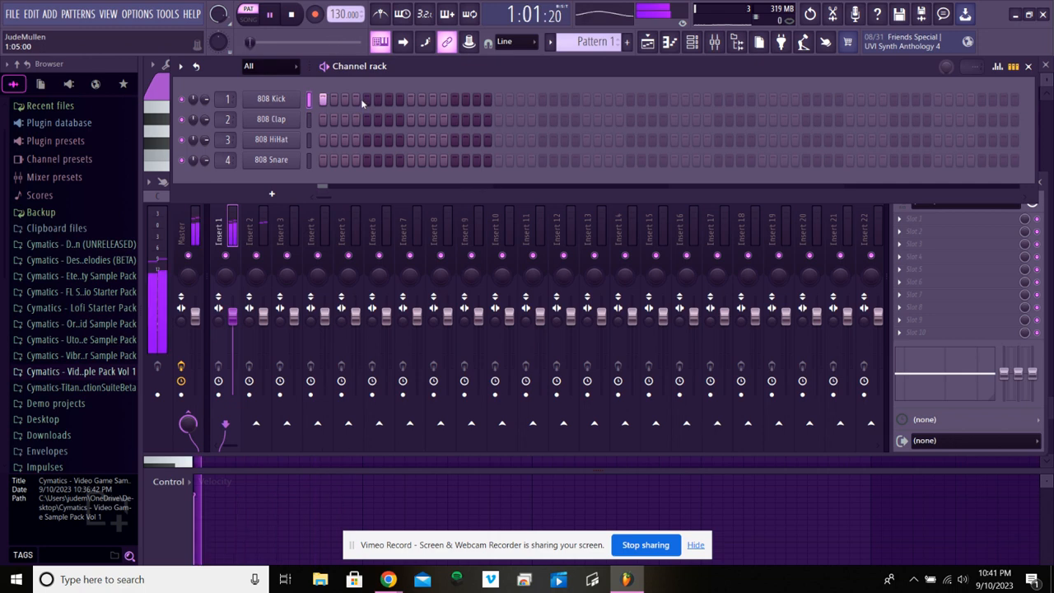
Close the channel rack and the mixer so only the piano roll stays open
{"action": "left_click_drag", "start_coordinate": [623, 71], "coordinate": [371, 158]}
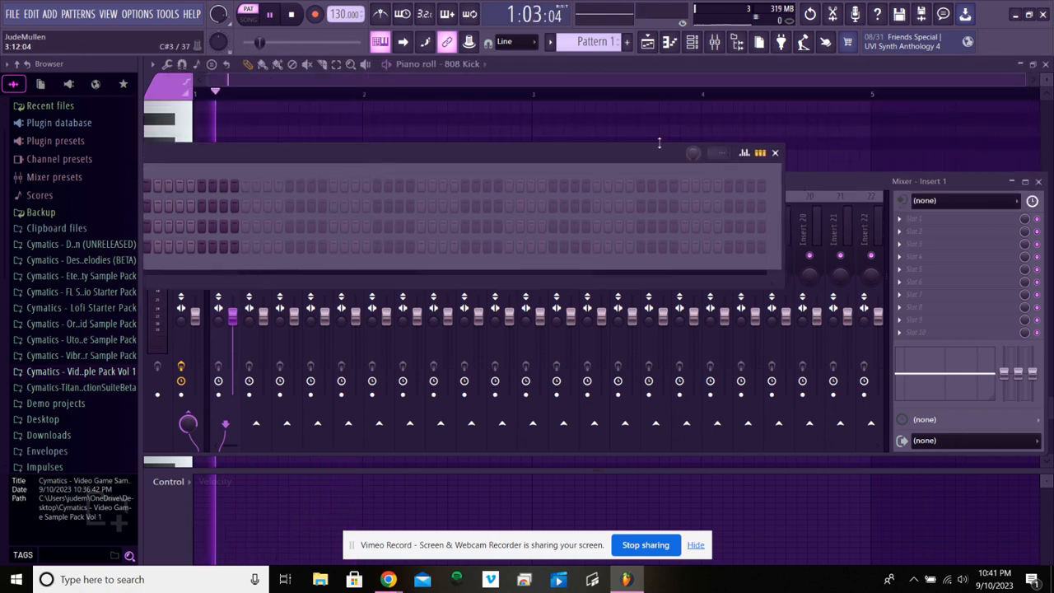
{"action": "left_click", "coordinate": [777, 154]}
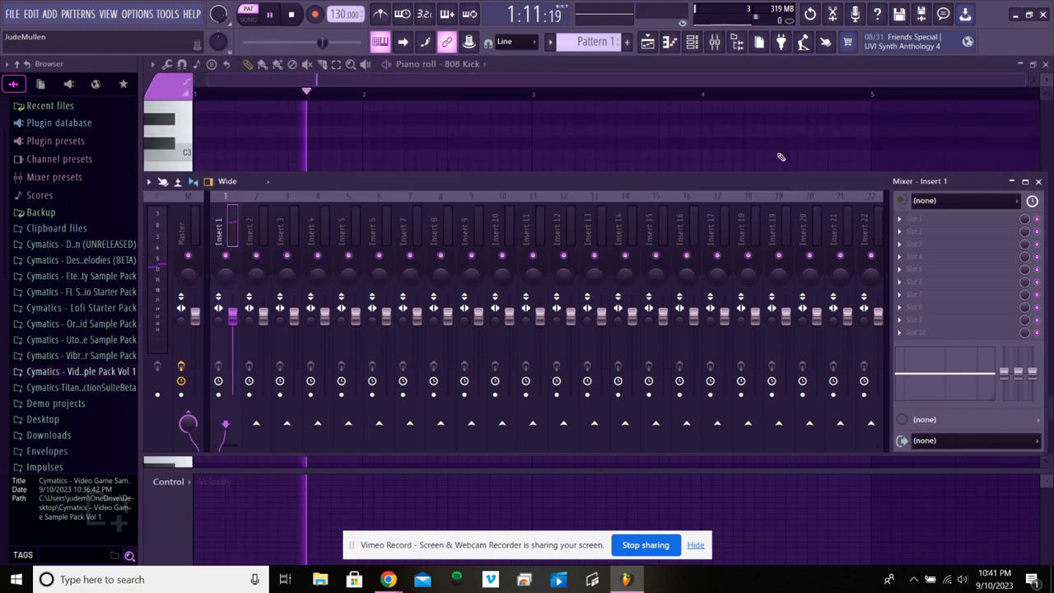
{"action": "left_click", "coordinate": [1038, 182]}
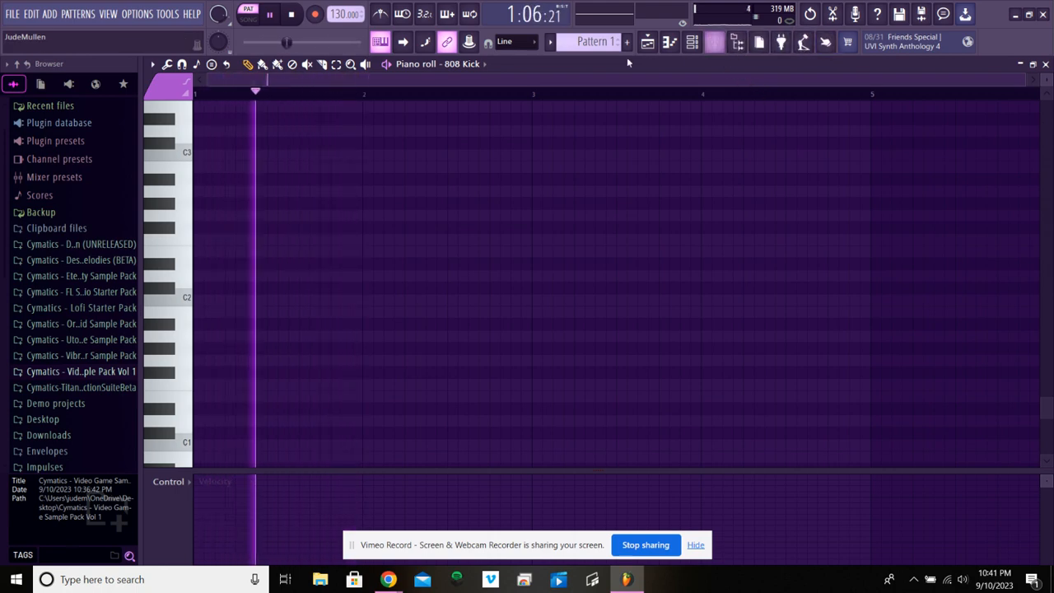
Pause playback, set the project tempo to 194 BPM, and resume playing the pattern
{"action": "left_click", "coordinate": [270, 14]}
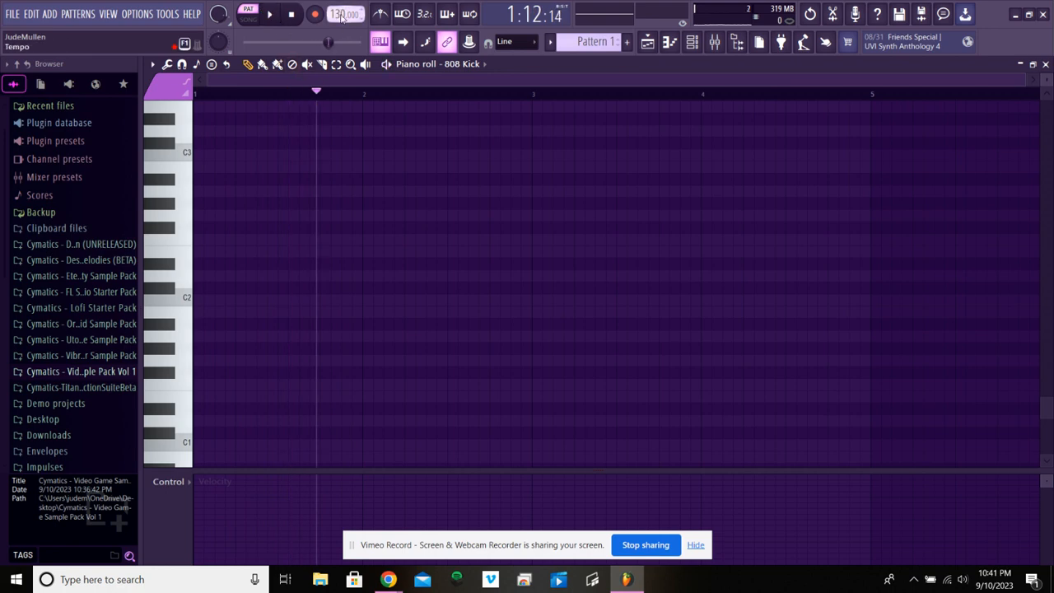
{"action": "left_click", "coordinate": [280, 17]}
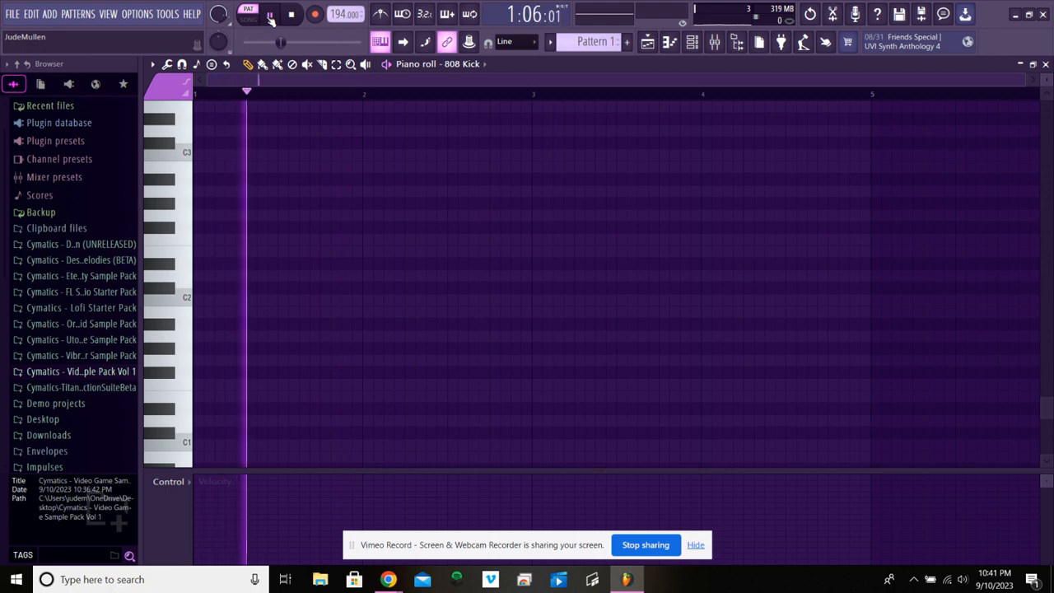
Set the project tempo to 130 BPM and open the playlist
{"action": "left_click_drag", "start_coordinate": [337, 14], "coordinate": [334, 229]}
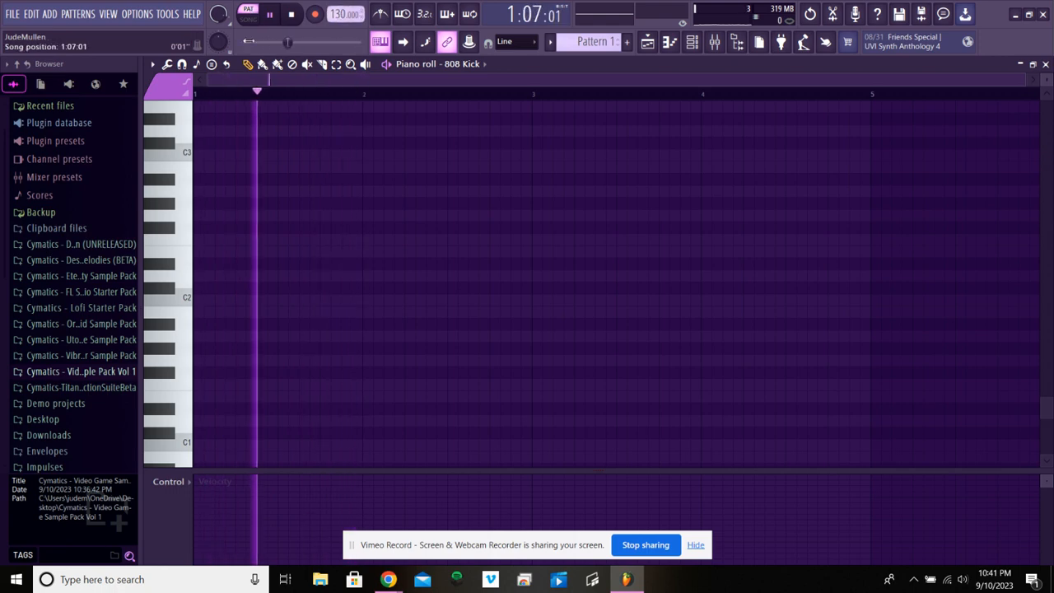
{"action": "left_click", "coordinate": [647, 43]}
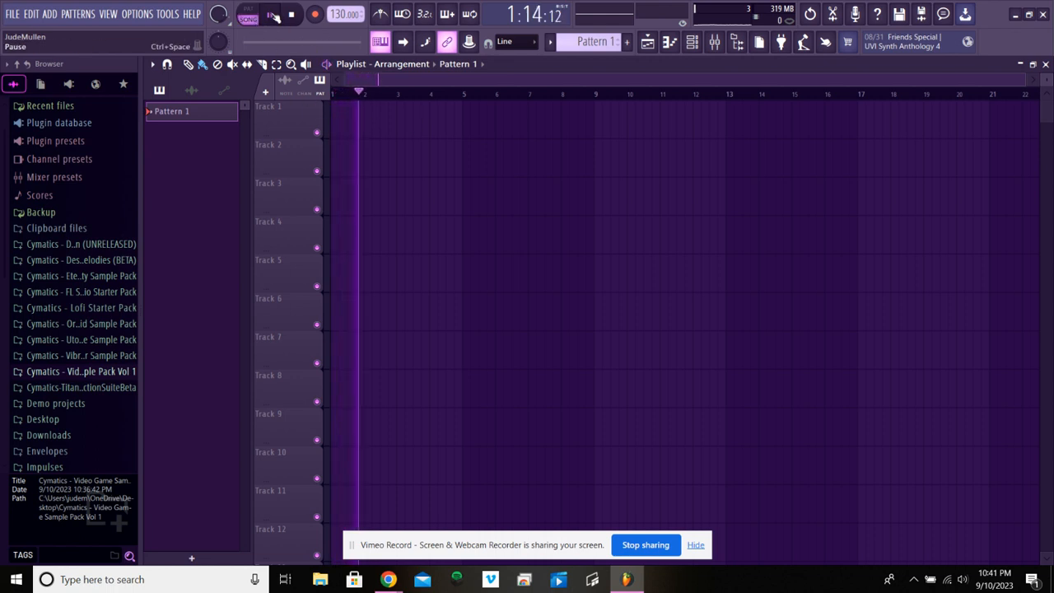
Toggle between pattern and song mode, pause playback in song mode, and return the playhead to the start of bar 1
{"action": "left_click", "coordinate": [256, 11]}
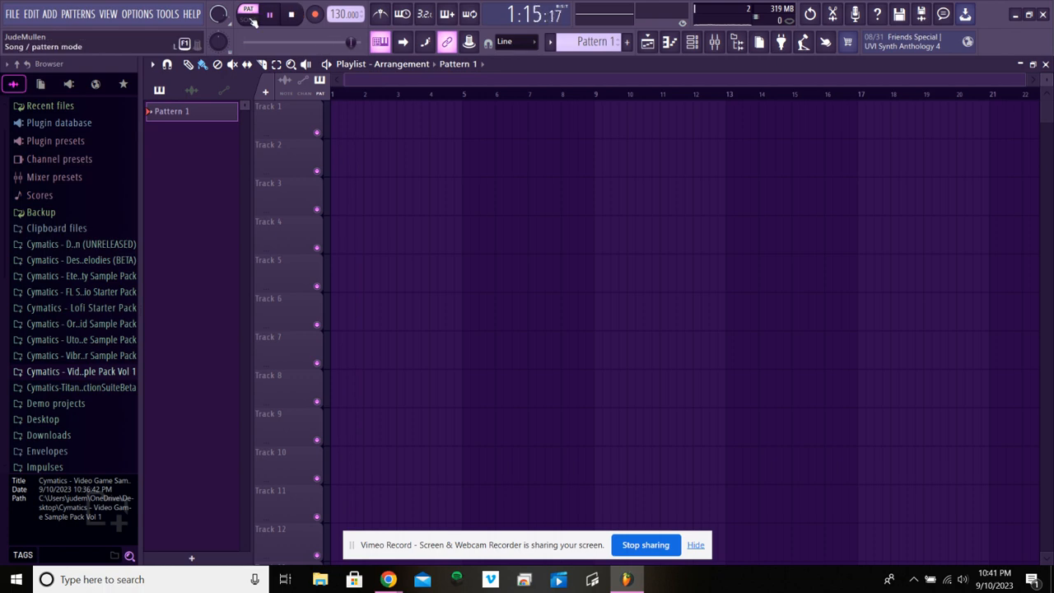
{"action": "left_click", "coordinate": [249, 15]}
{"action": "left_click", "coordinate": [272, 15]}
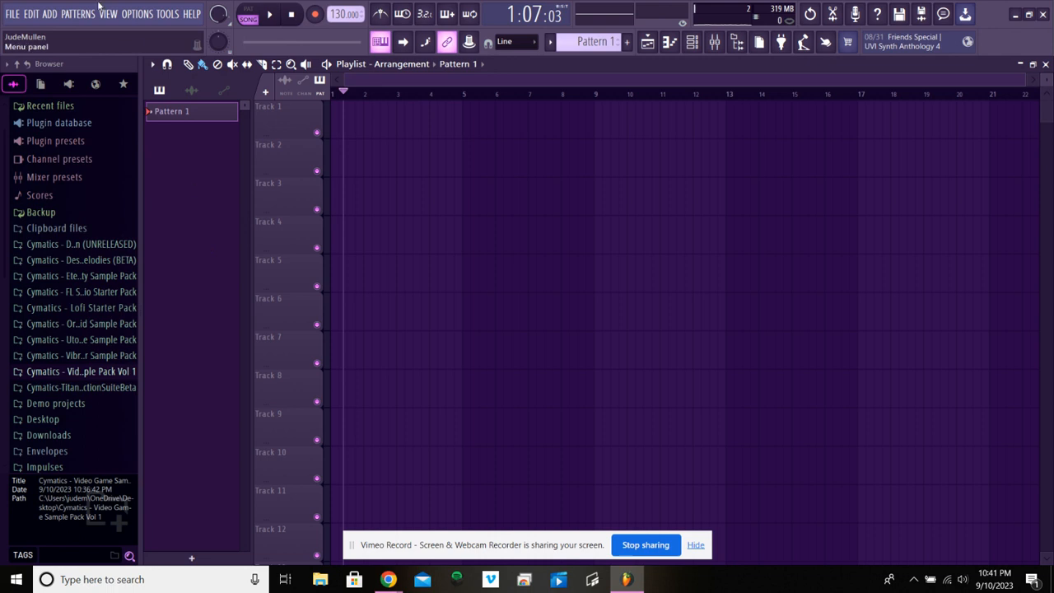
{"action": "left_click_drag", "start_coordinate": [348, 93], "coordinate": [308, 102]}
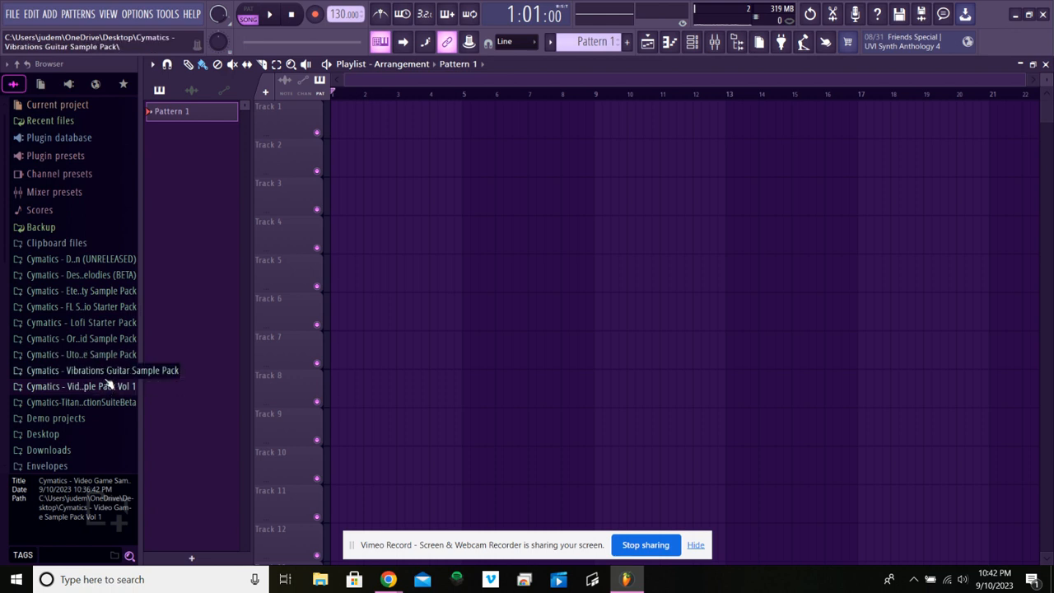
Browse the Cymatics Eternity Sample Pack to its Melodics > Loops > Lofi folder
{"action": "left_click", "coordinate": [101, 295]}
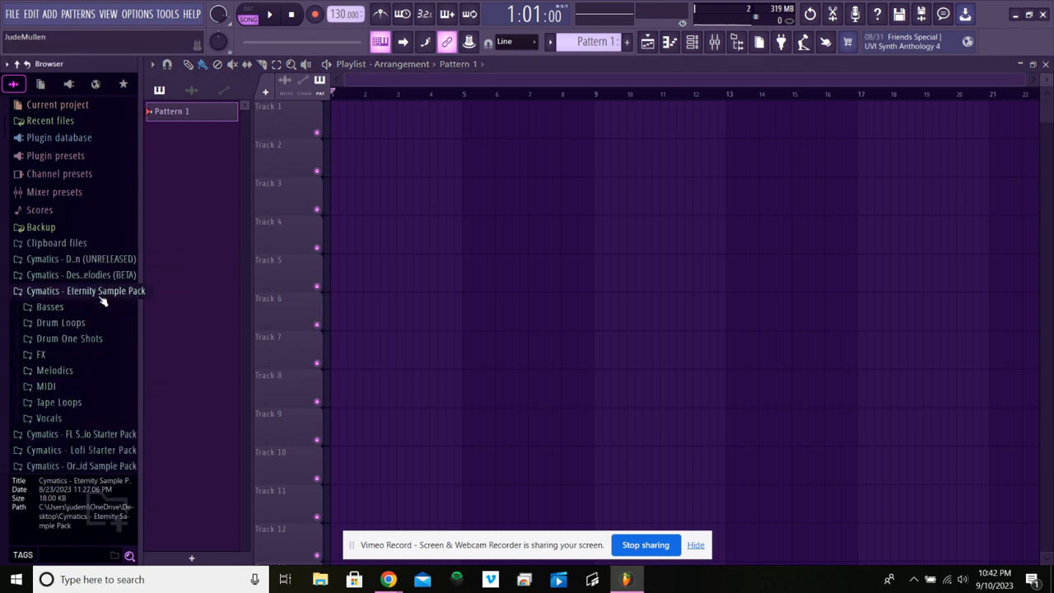
{"action": "scroll", "coordinate": [101, 288], "scroll_direction": "down", "scroll_amount": 3}
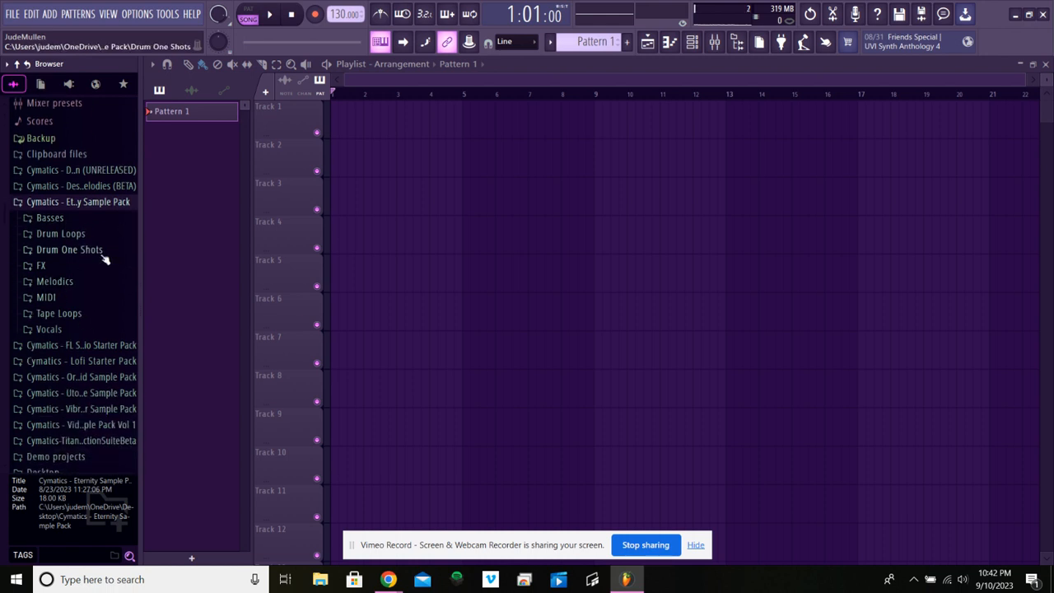
{"action": "left_click", "coordinate": [57, 281]}
{"action": "scroll", "coordinate": [88, 247], "scroll_direction": "down", "scroll_amount": 4}
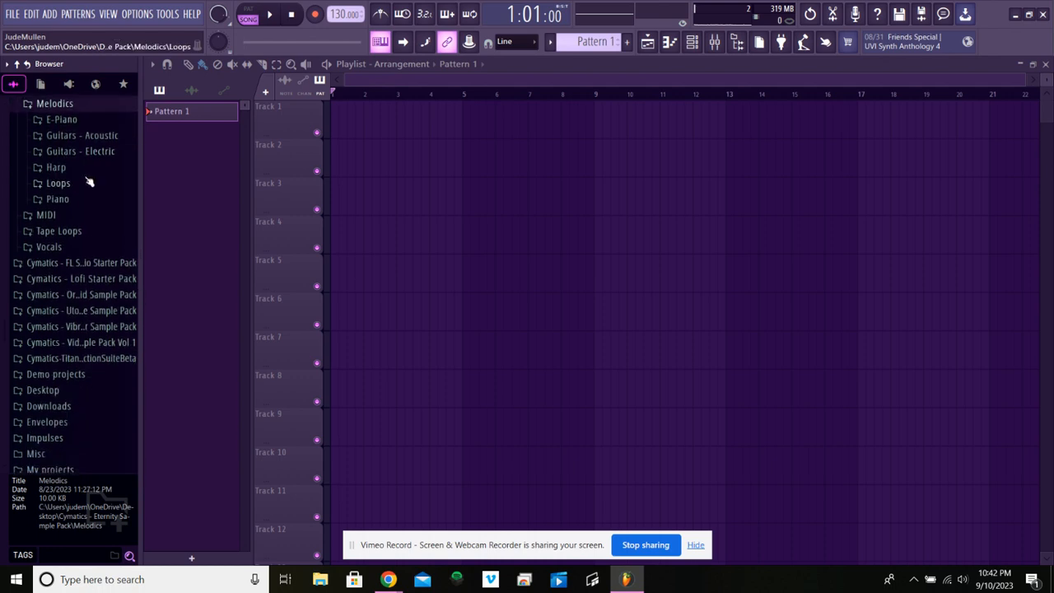
{"action": "scroll", "coordinate": [61, 255], "scroll_direction": "up", "scroll_amount": 2}
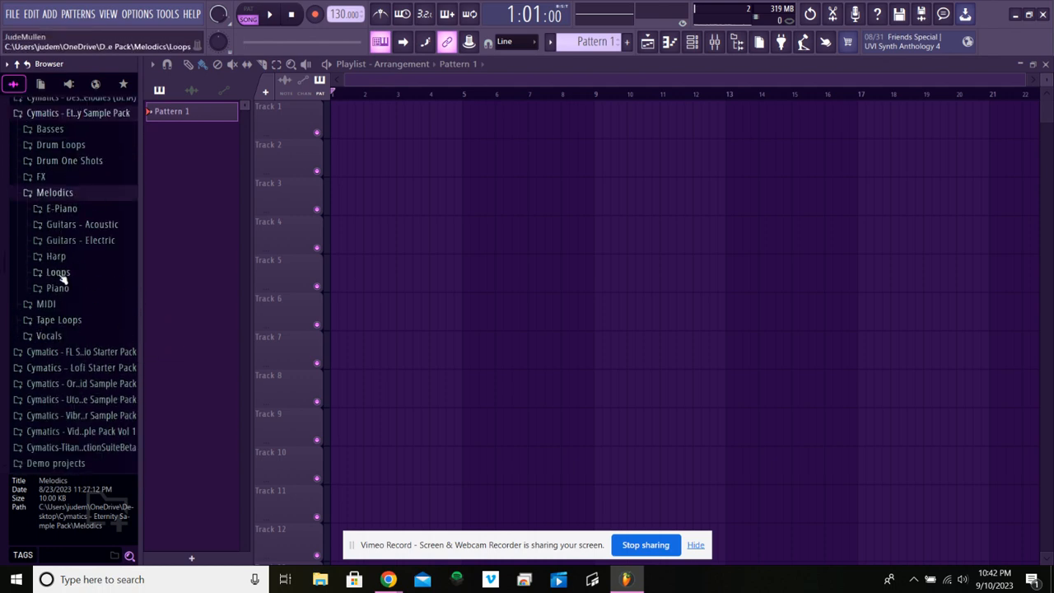
{"action": "left_click", "coordinate": [60, 274]}
{"action": "left_click", "coordinate": [68, 304]}
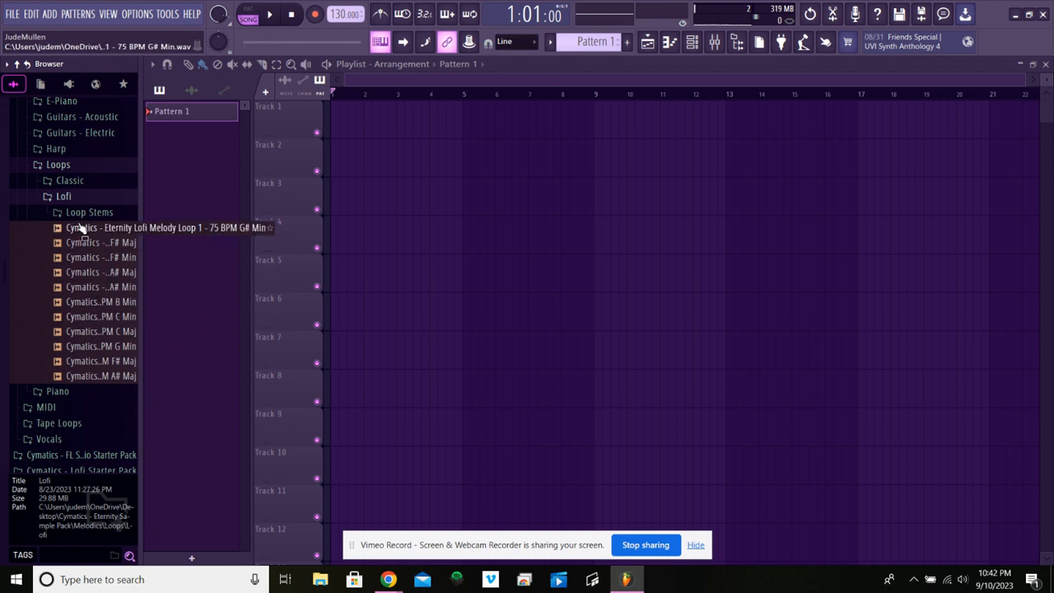
Preview Eternity Lofi Melody Loops 1 through 11 in order
{"action": "left_click", "coordinate": [82, 229]}
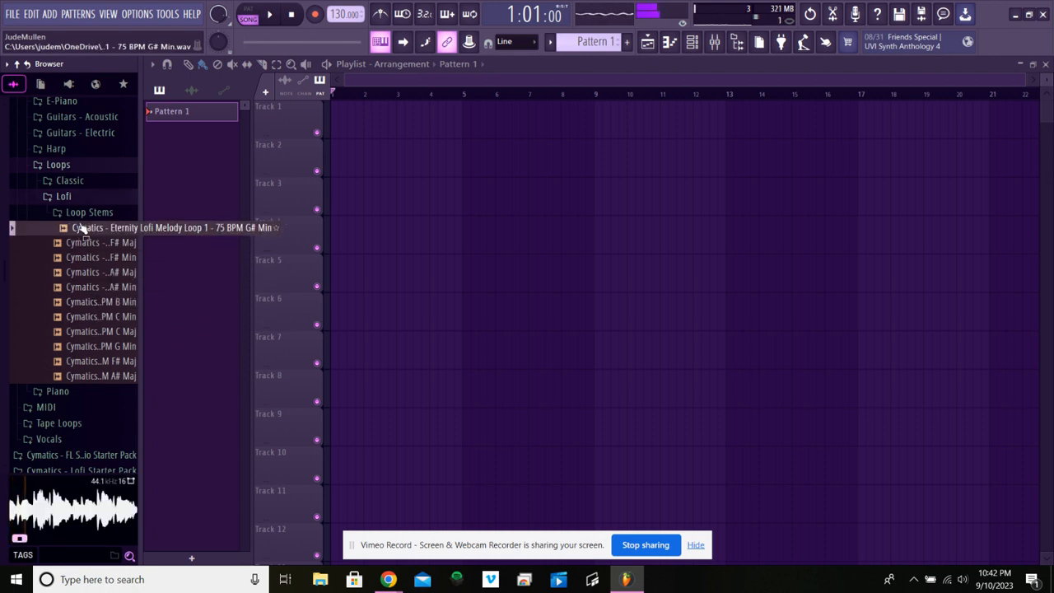
{"action": "left_click", "coordinate": [96, 243]}
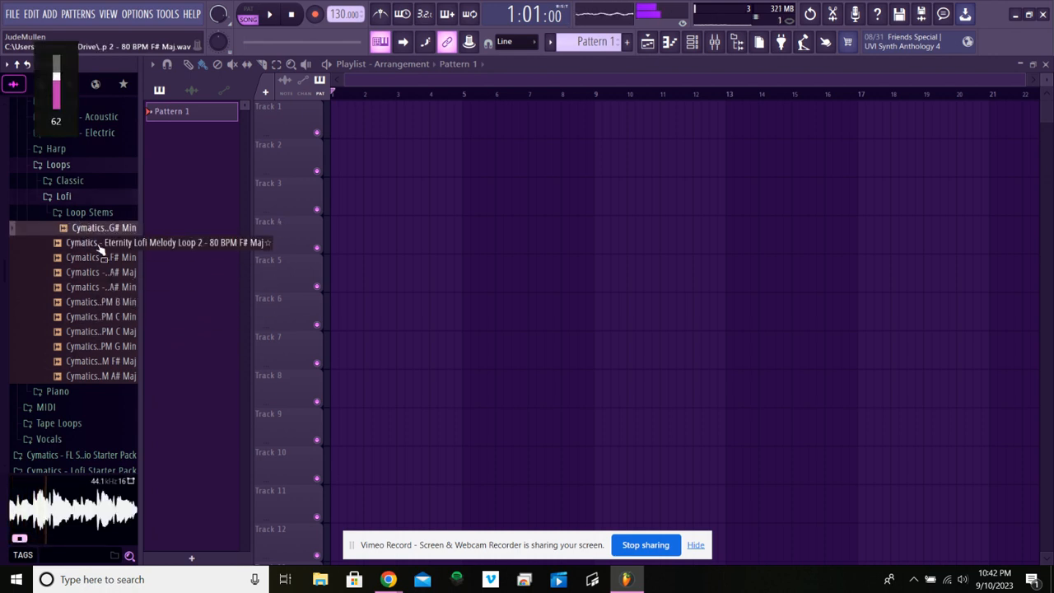
{"action": "left_click", "coordinate": [102, 257]}
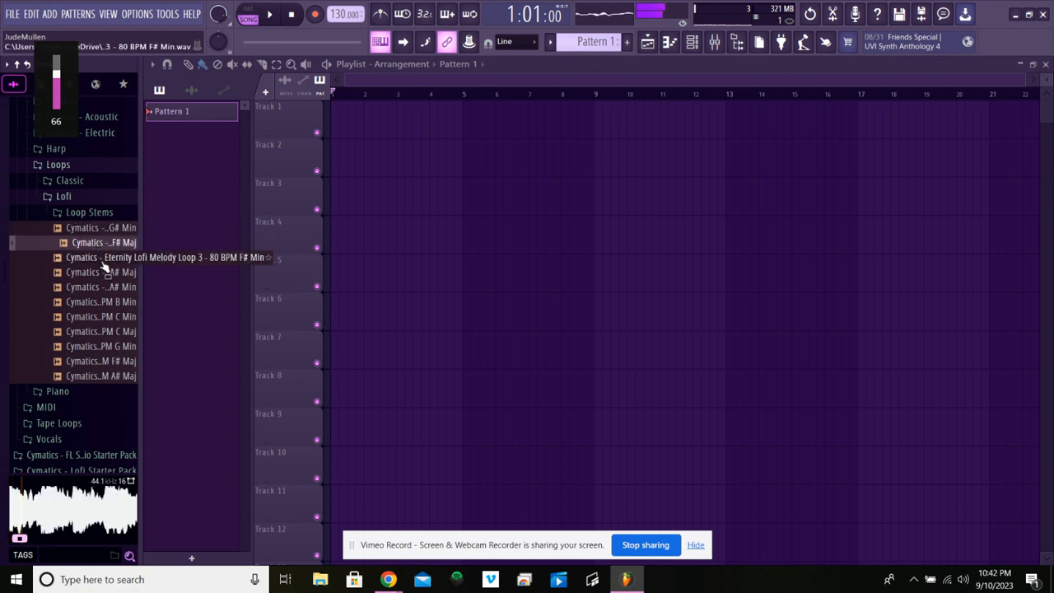
{"action": "left_click", "coordinate": [102, 259]}
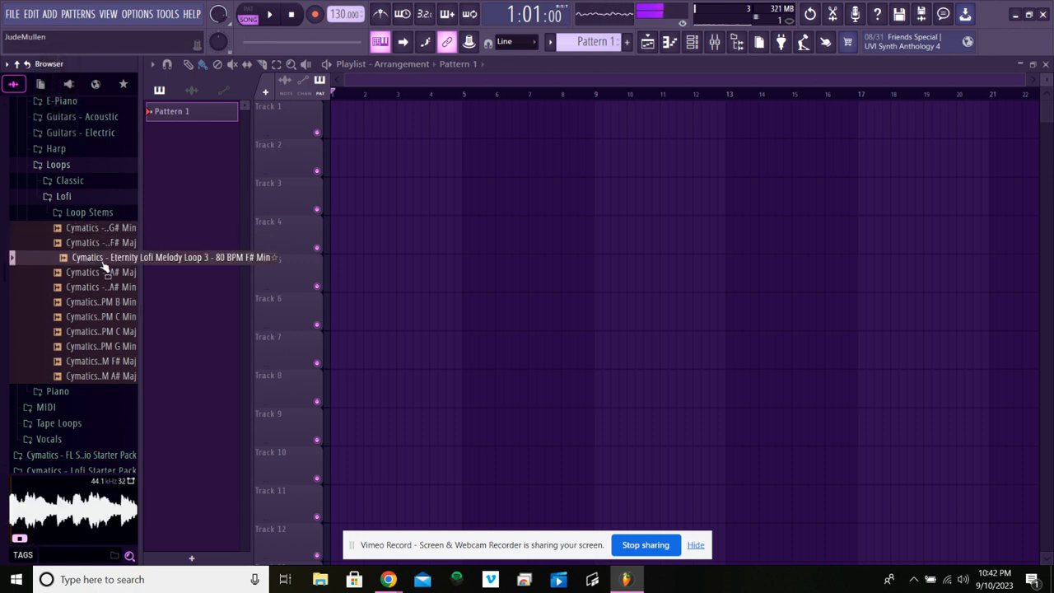
{"action": "left_click", "coordinate": [101, 273]}
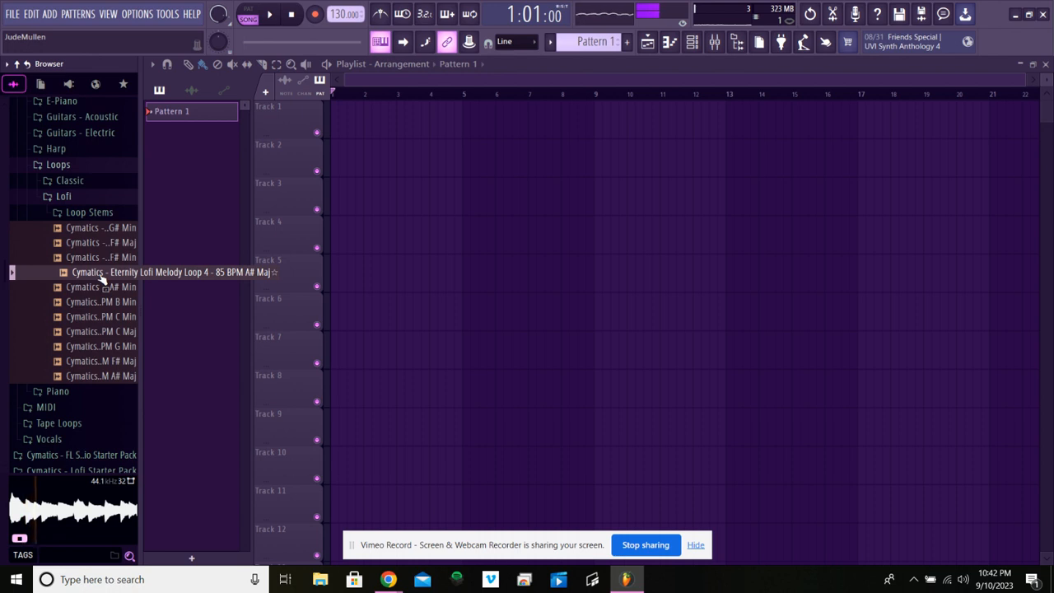
{"action": "left_click", "coordinate": [103, 286]}
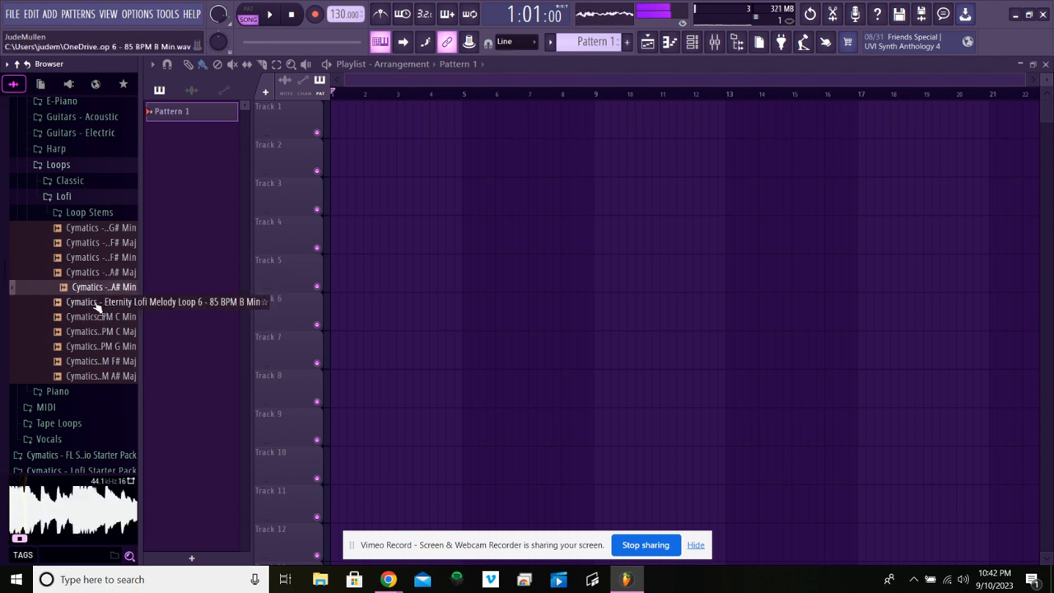
{"action": "left_click", "coordinate": [97, 302]}
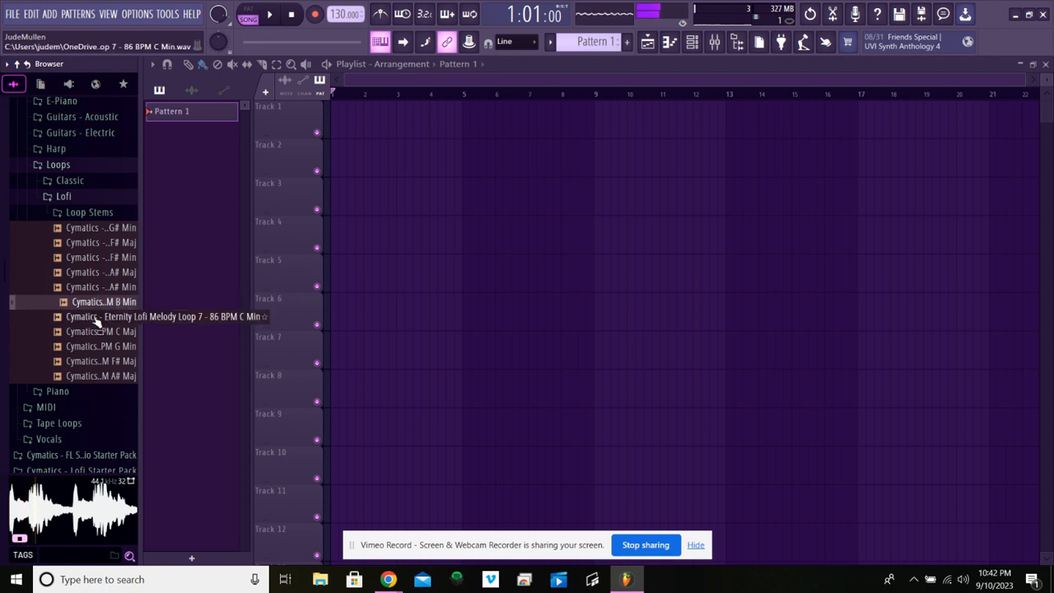
{"action": "left_click", "coordinate": [96, 319]}
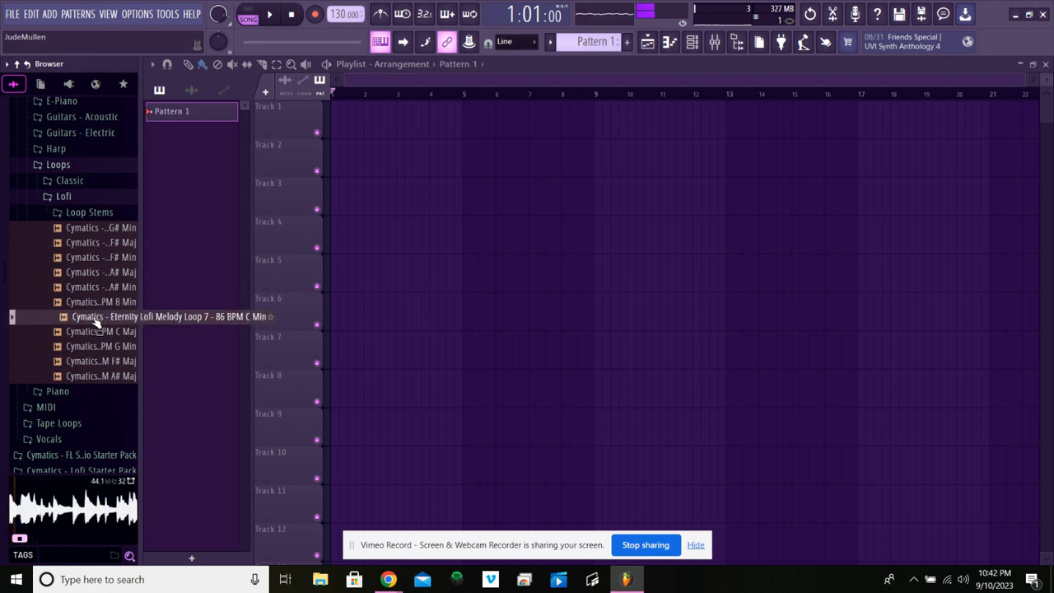
{"action": "left_click", "coordinate": [91, 333]}
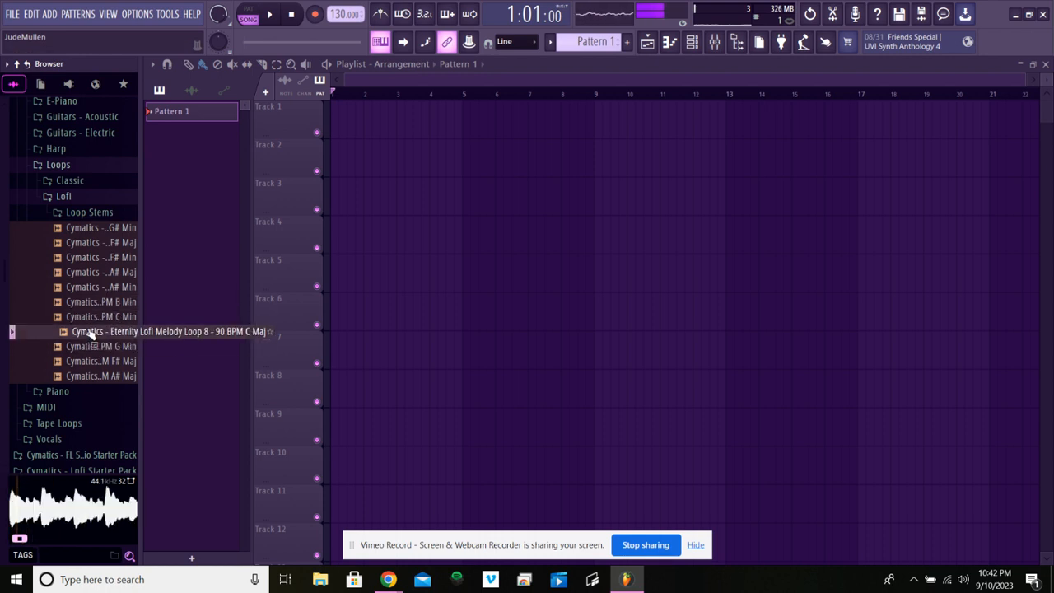
{"action": "left_click", "coordinate": [90, 346]}
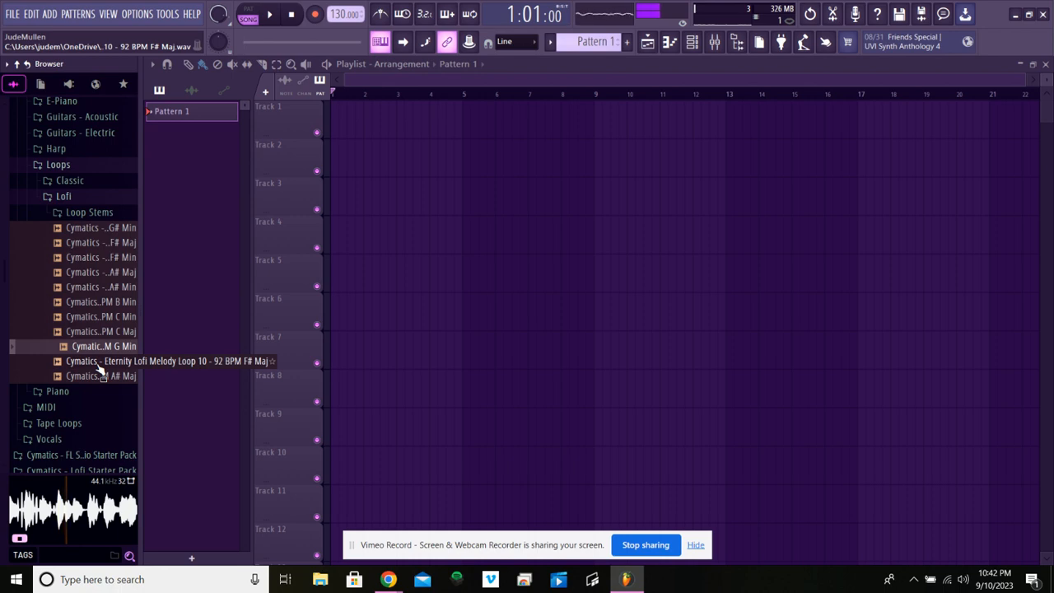
{"action": "left_click", "coordinate": [99, 362]}
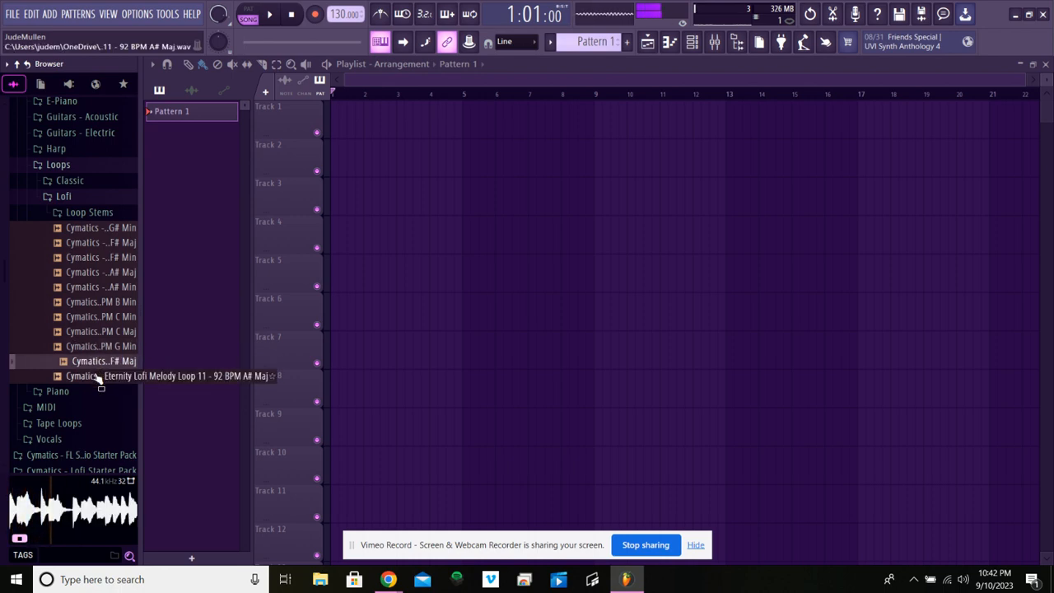
{"action": "left_click", "coordinate": [97, 377]}
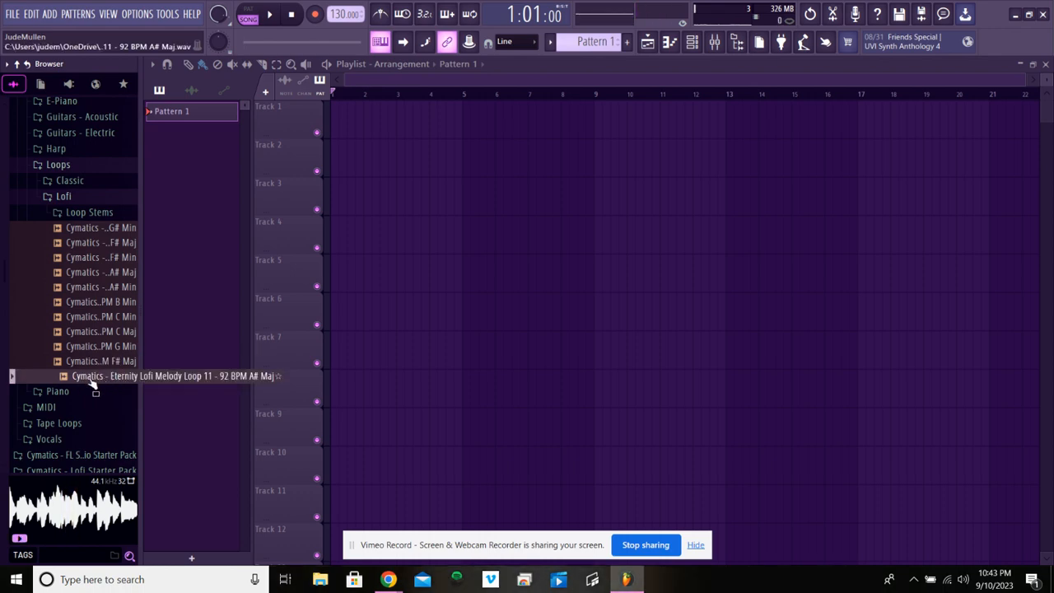
Place Eternity Lofi Melody Loop 11 at the start of Track 1 and audition it at a project tempo of 92 BPM
{"action": "left_click_drag", "start_coordinate": [93, 376], "coordinate": [331, 125]}
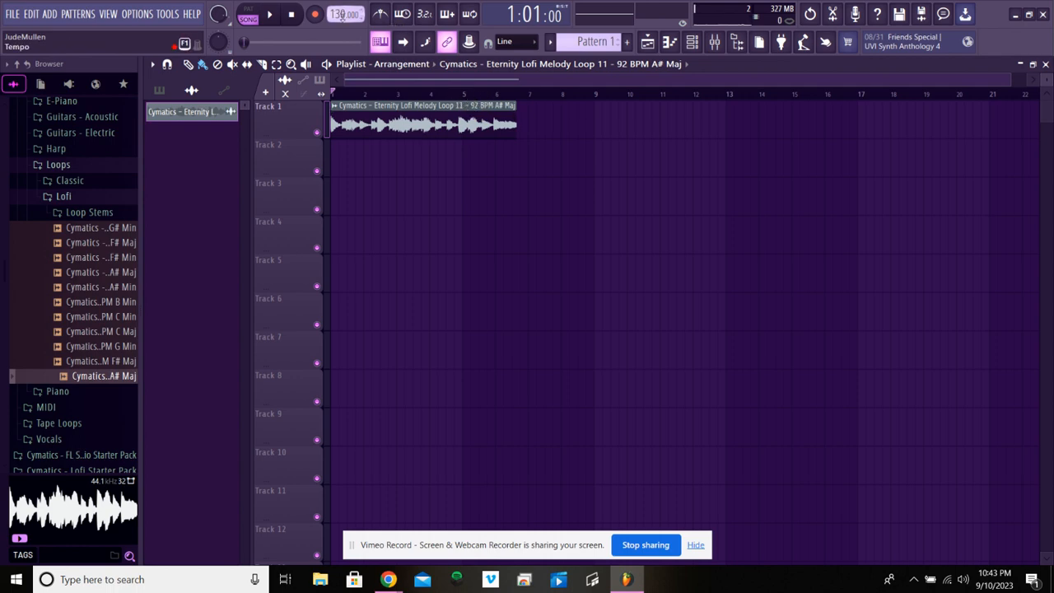
{"action": "left_click_drag", "start_coordinate": [342, 15], "coordinate": [331, 146]}
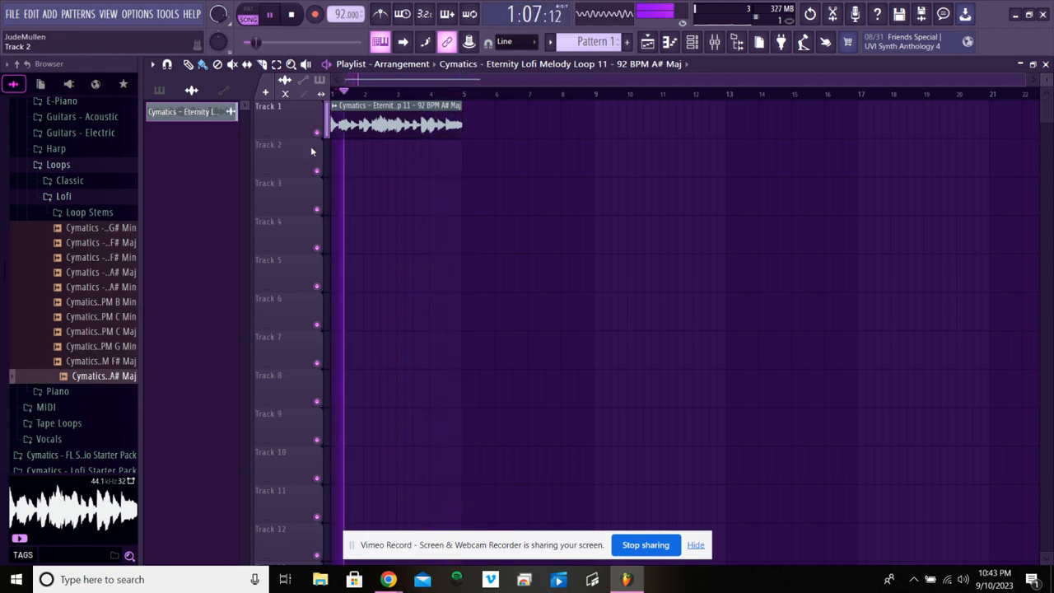
{"action": "left_click", "coordinate": [275, 18]}
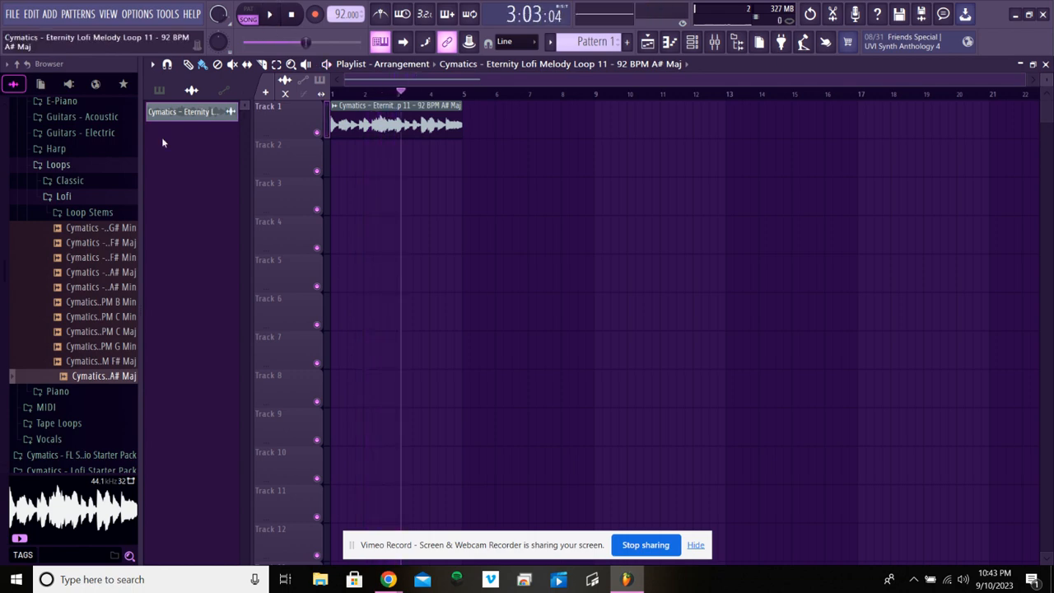
Place Pattern 1 at the start of Track 2 in the playlist
{"action": "left_click", "coordinate": [160, 93]}
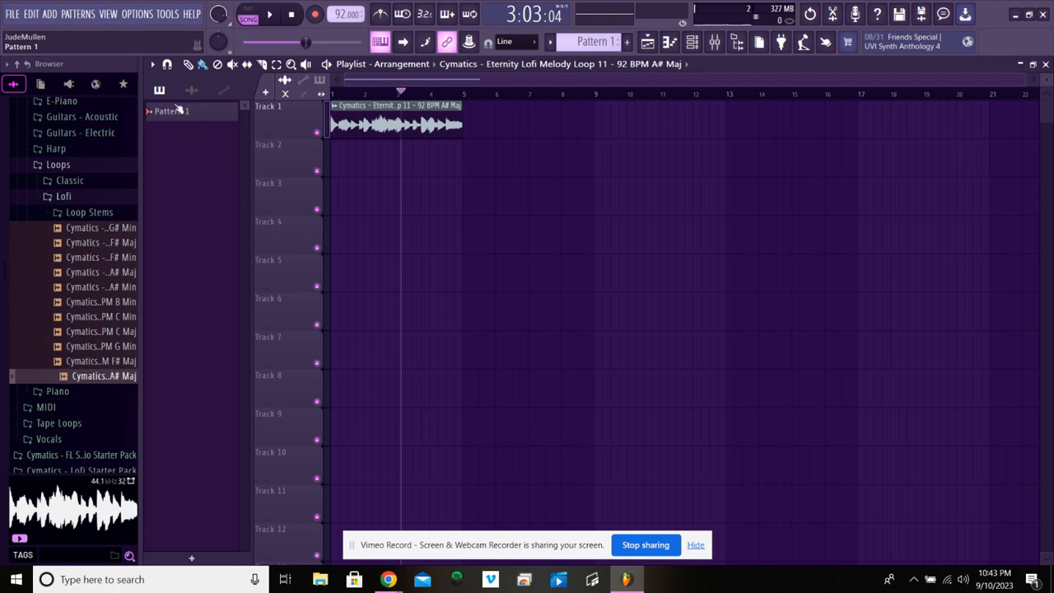
{"action": "left_click_drag", "start_coordinate": [178, 112], "coordinate": [347, 161]}
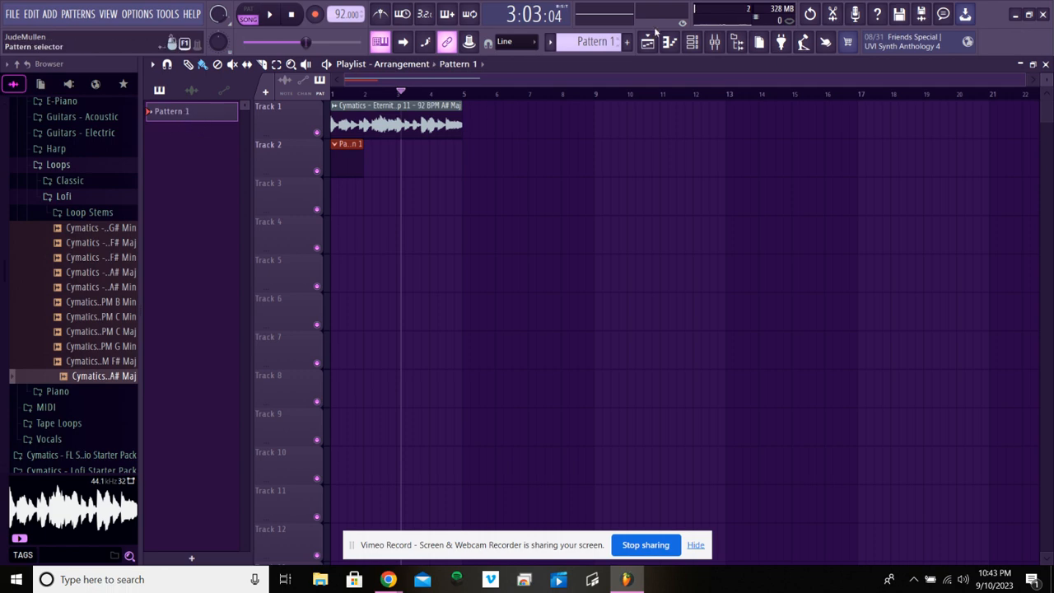
Open the channel rack, switch its channel filter from Audio to All, and close it again
{"action": "left_click", "coordinate": [693, 42]}
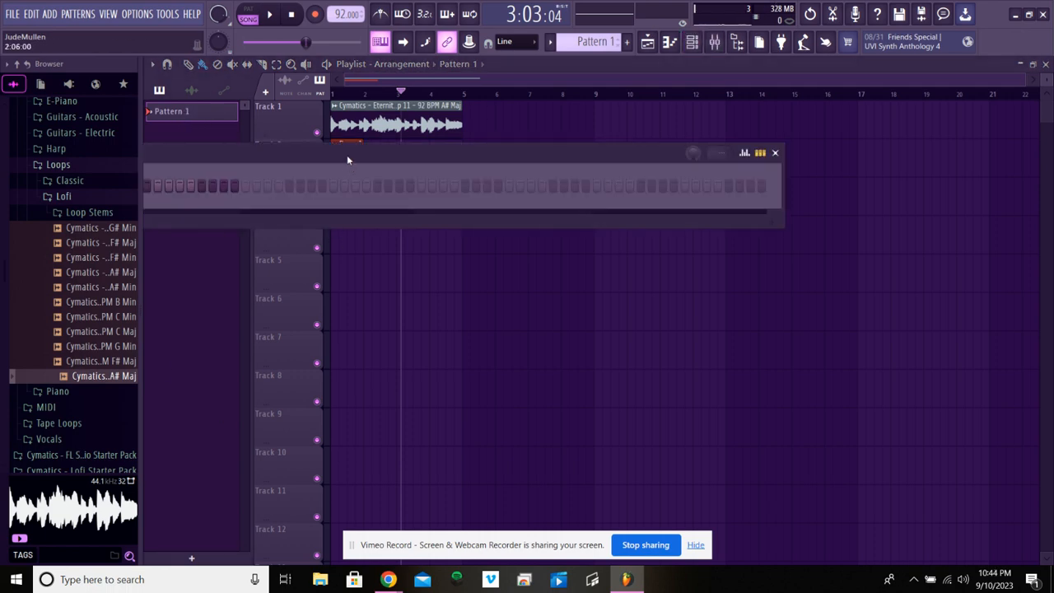
{"action": "left_click_drag", "start_coordinate": [347, 155], "coordinate": [417, 323]}
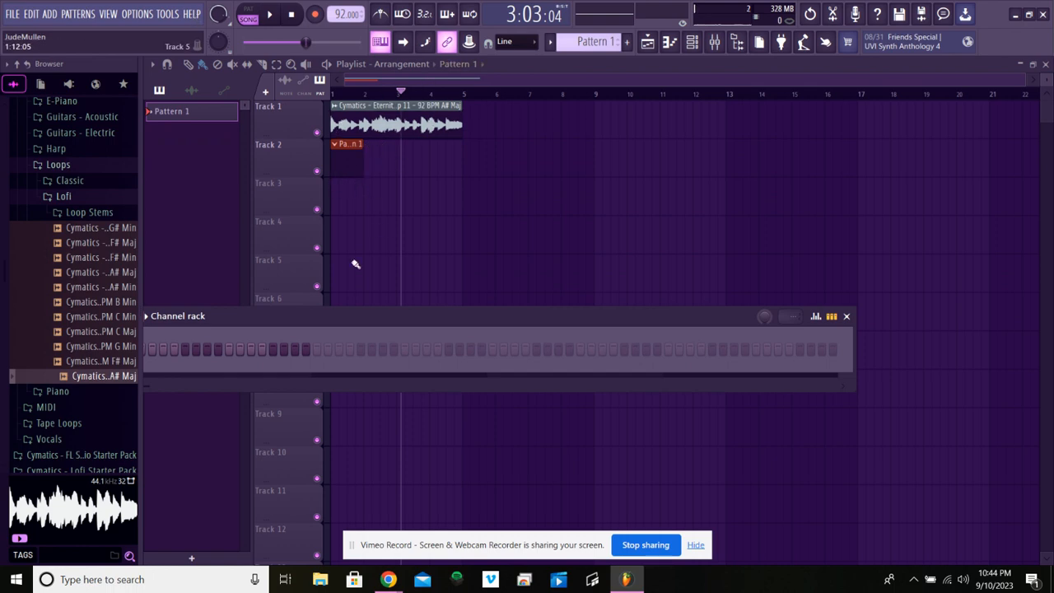
{"action": "left_click_drag", "start_coordinate": [361, 323], "coordinate": [530, 249]}
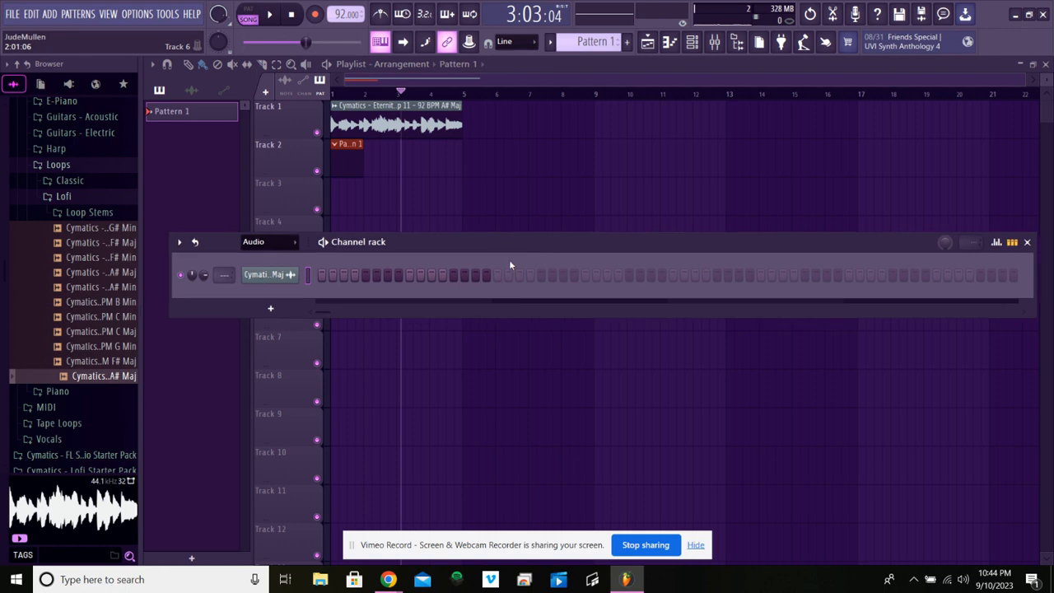
{"action": "left_click", "coordinate": [280, 242]}
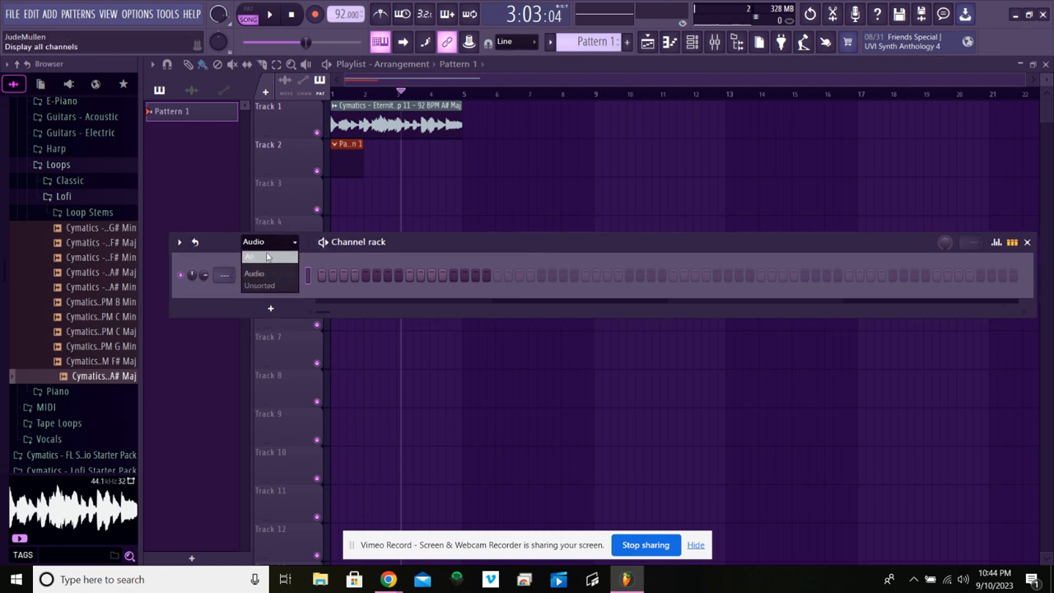
{"action": "left_click", "coordinate": [267, 256]}
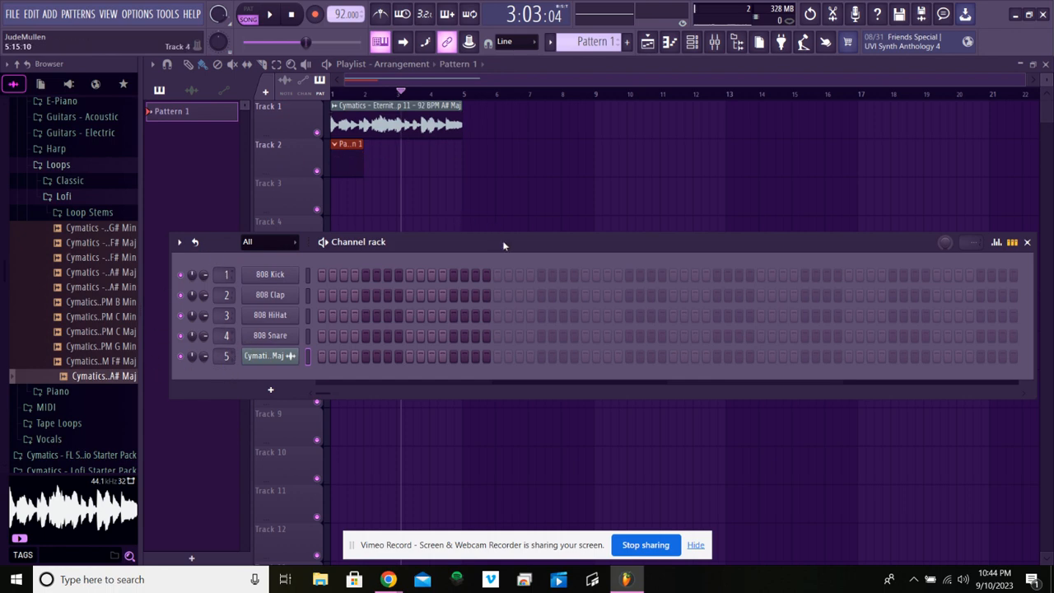
{"action": "left_click_drag", "start_coordinate": [503, 246], "coordinate": [356, 258]}
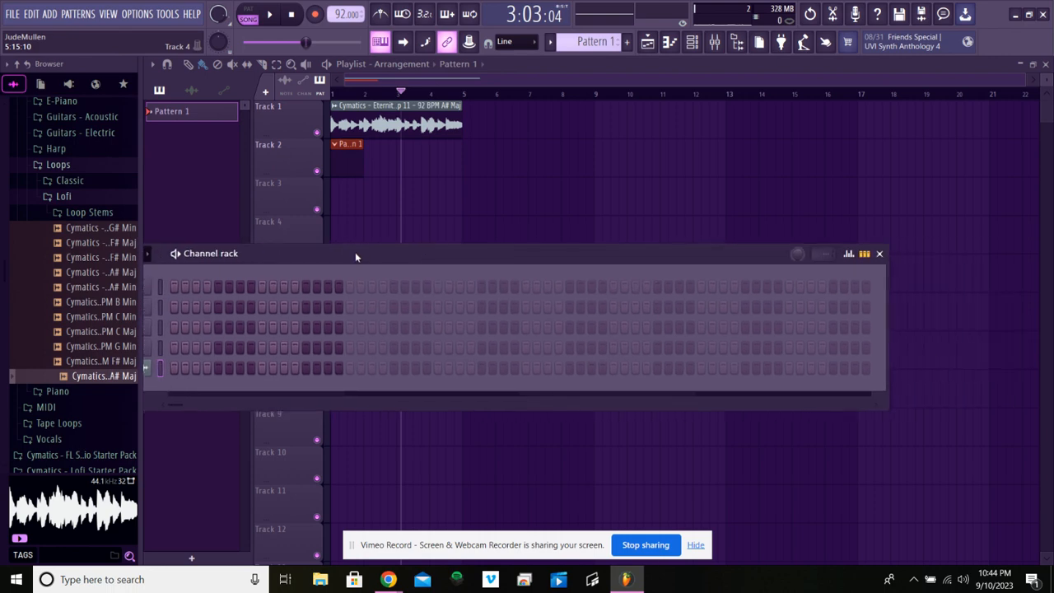
{"action": "left_click", "coordinate": [880, 256]}
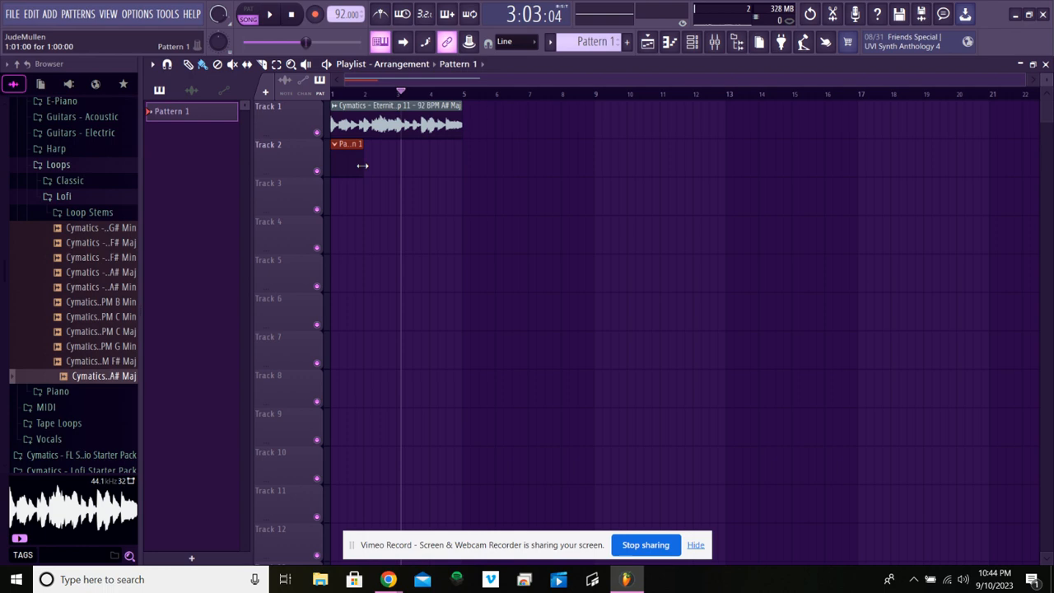
Extend the Pattern 1 clip on Track 2 to four bars, matching the length of the melody loop above
{"action": "left_click_drag", "start_coordinate": [362, 166], "coordinate": [444, 166]}
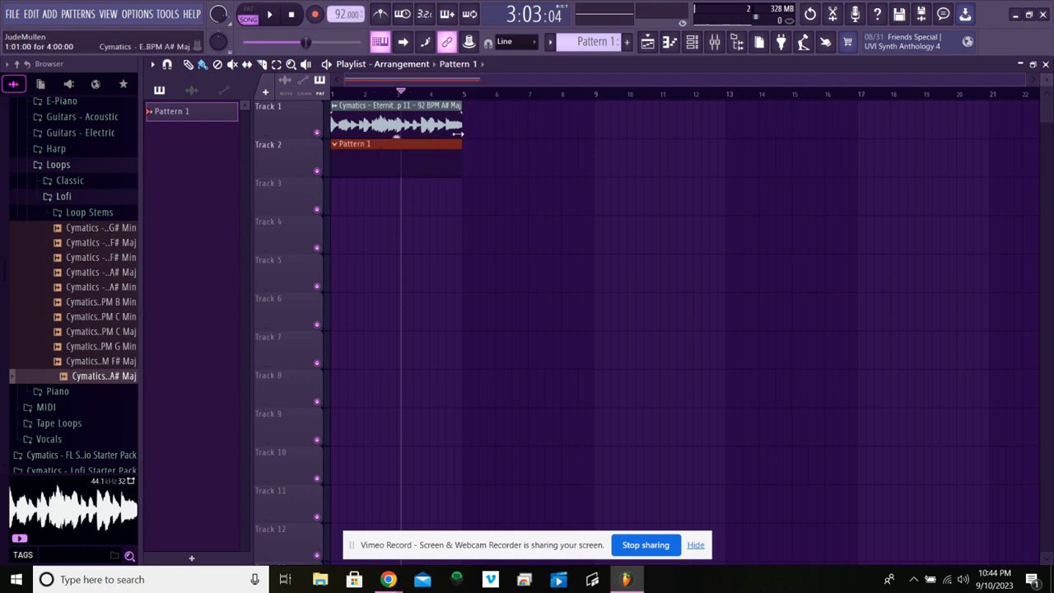
Play the arrangement from the beginning and collapse the Lofi, Loops and Melodics folders in the browser, stopping playback when done
{"action": "left_click_drag", "start_coordinate": [403, 95], "coordinate": [331, 97]}
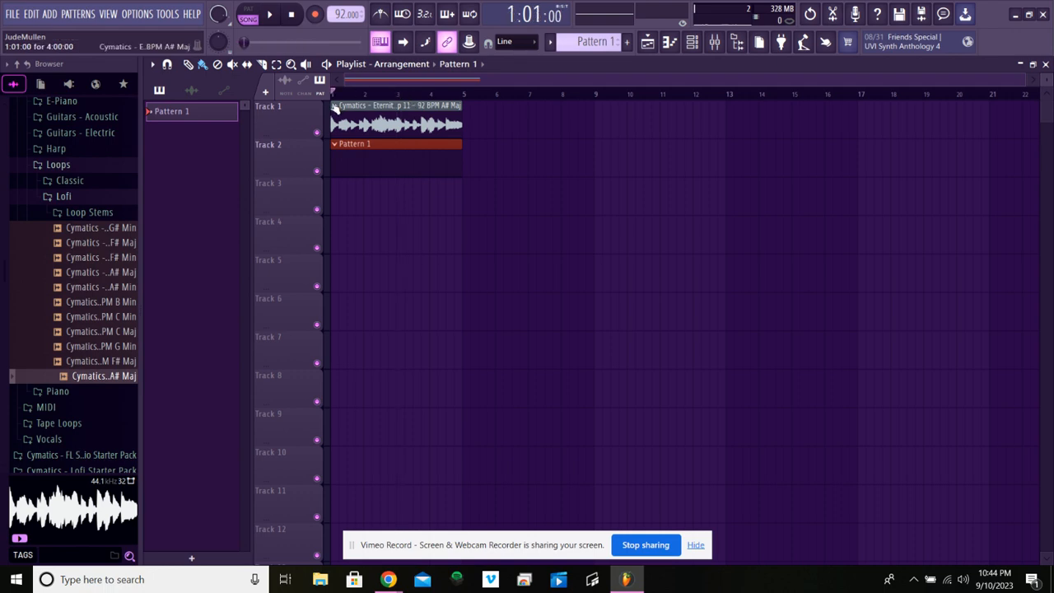
{"action": "key", "text": "space"}
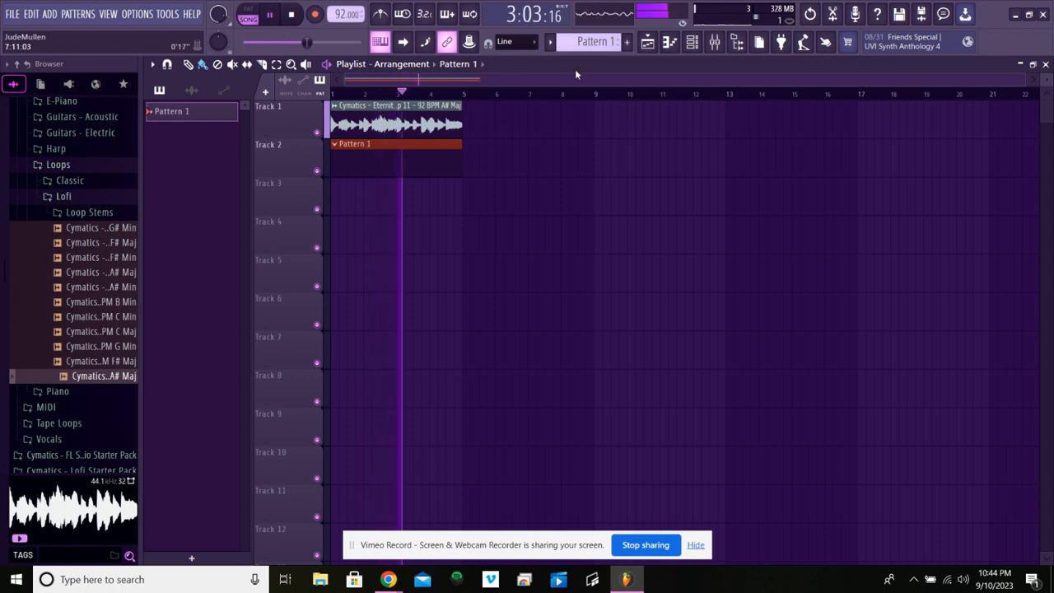
{"action": "left_click", "coordinate": [59, 196]}
{"action": "left_click", "coordinate": [58, 164]}
{"action": "scroll", "coordinate": [78, 181], "scroll_direction": "up", "scroll_amount": 4}
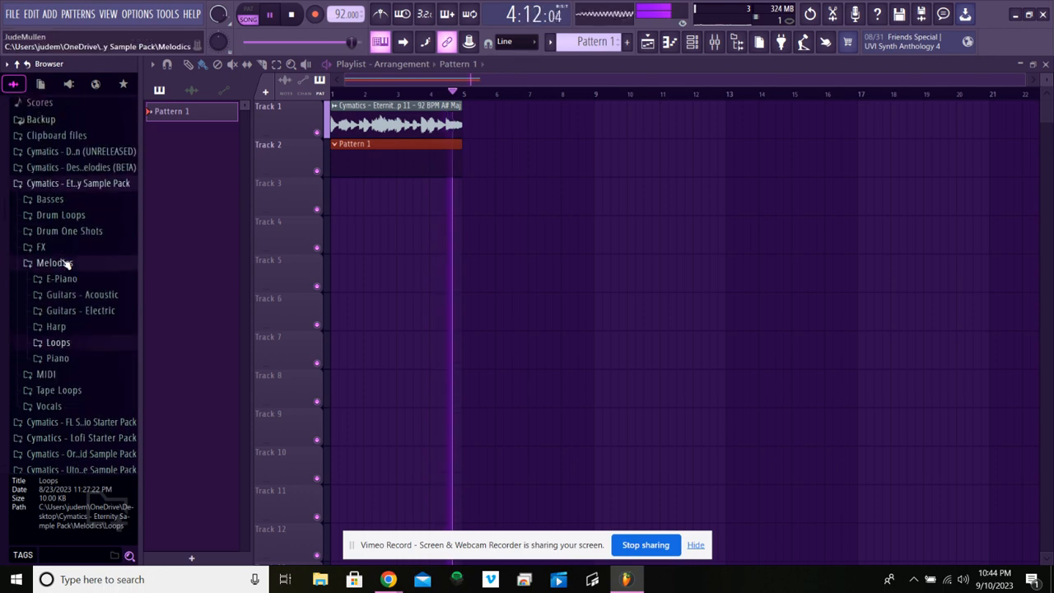
{"action": "left_click", "coordinate": [54, 262]}
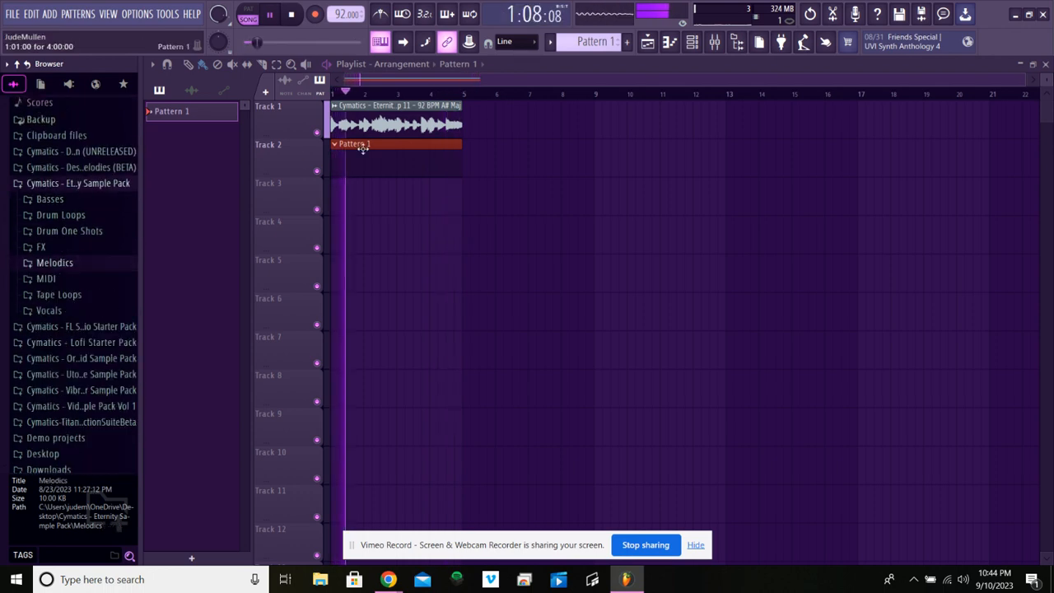
{"action": "left_click", "coordinate": [269, 16]}
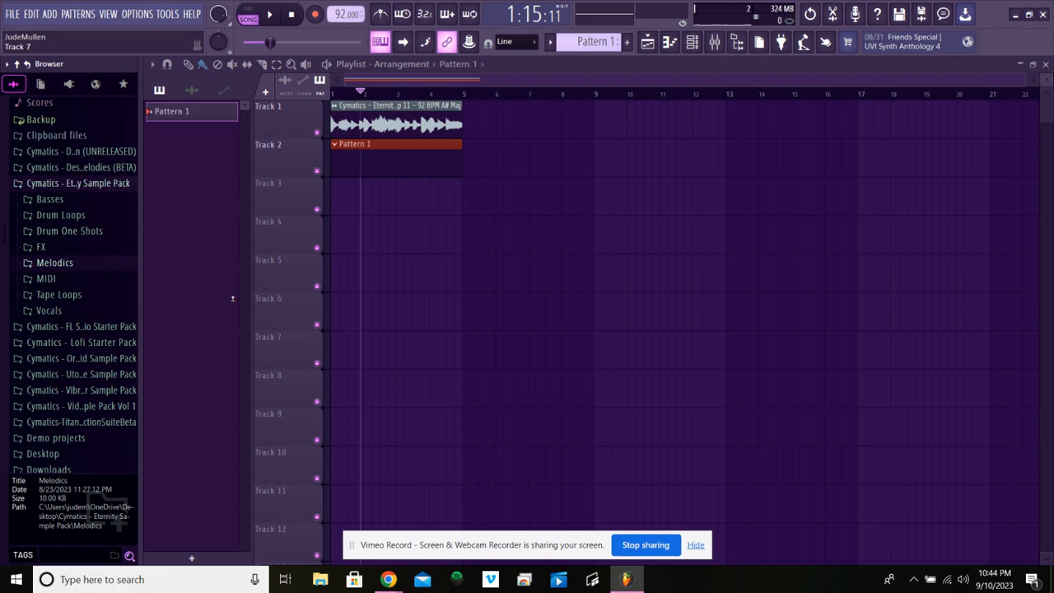
Expand the Drum One Shots folder and open the channel rack, moving it so the drum channel names are fully visible
{"action": "left_click", "coordinate": [52, 232]}
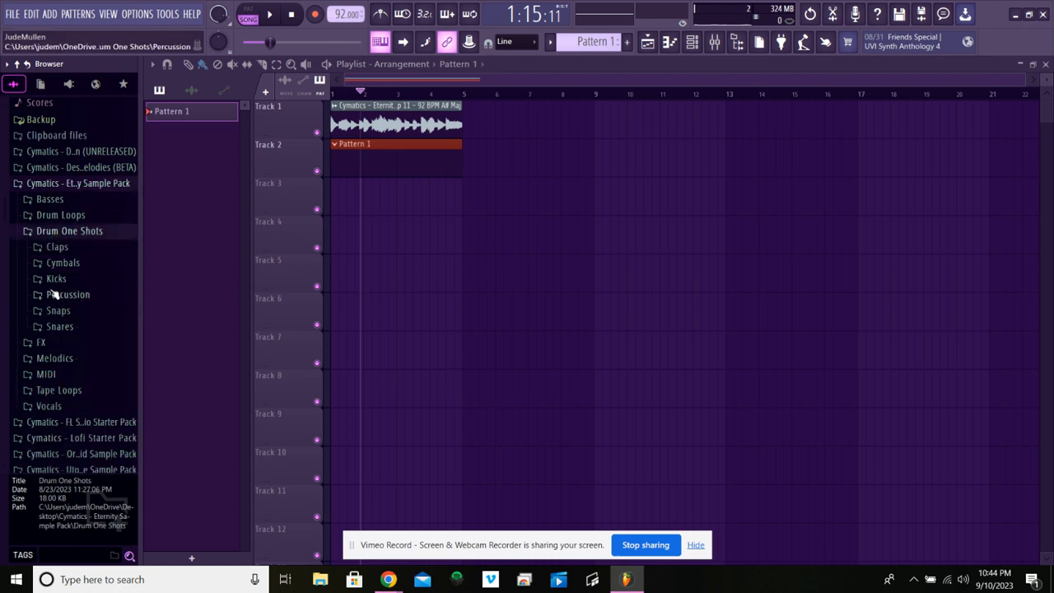
{"action": "left_click", "coordinate": [696, 42]}
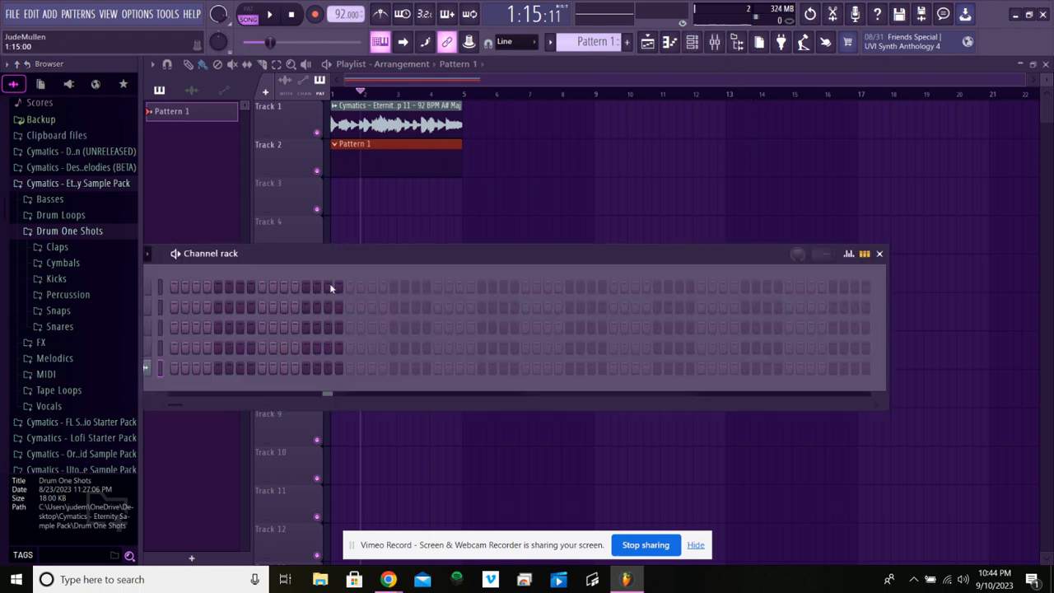
{"action": "left_click_drag", "start_coordinate": [353, 260], "coordinate": [533, 256]}
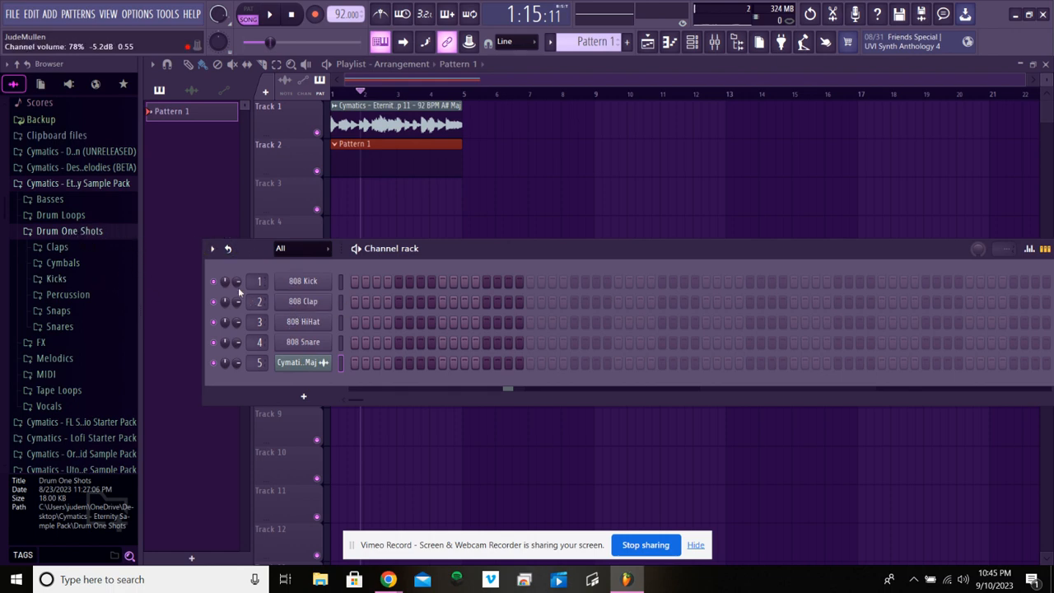
Open the Snares folder of the Eternity pack and audition Snares 1 to 5 on their own
{"action": "left_click", "coordinate": [58, 326]}
{"action": "left_click", "coordinate": [28, 273]}
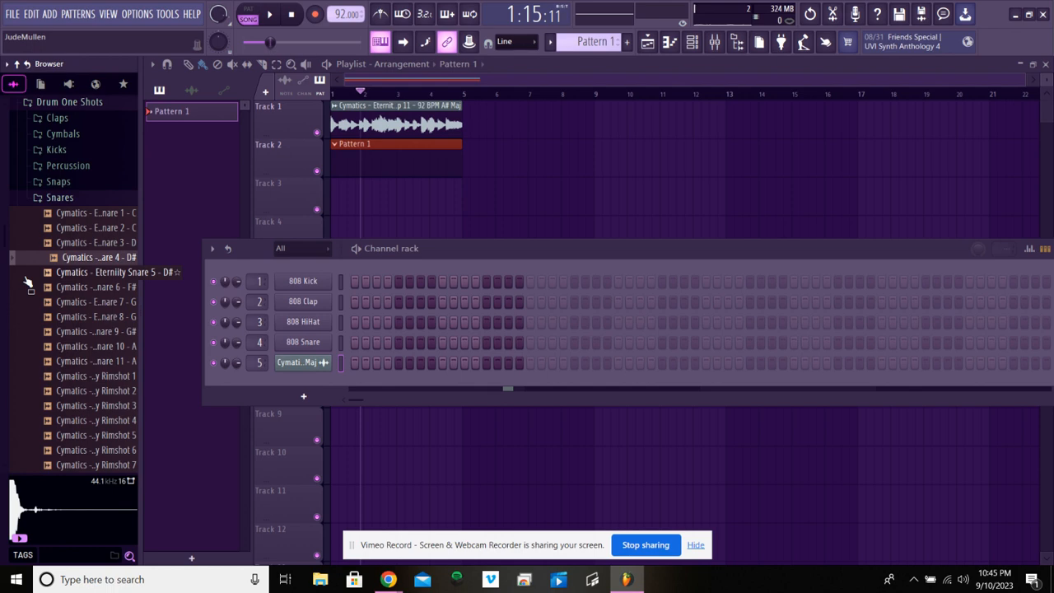
{"action": "left_click", "coordinate": [71, 273]}
{"action": "left_click", "coordinate": [82, 242]}
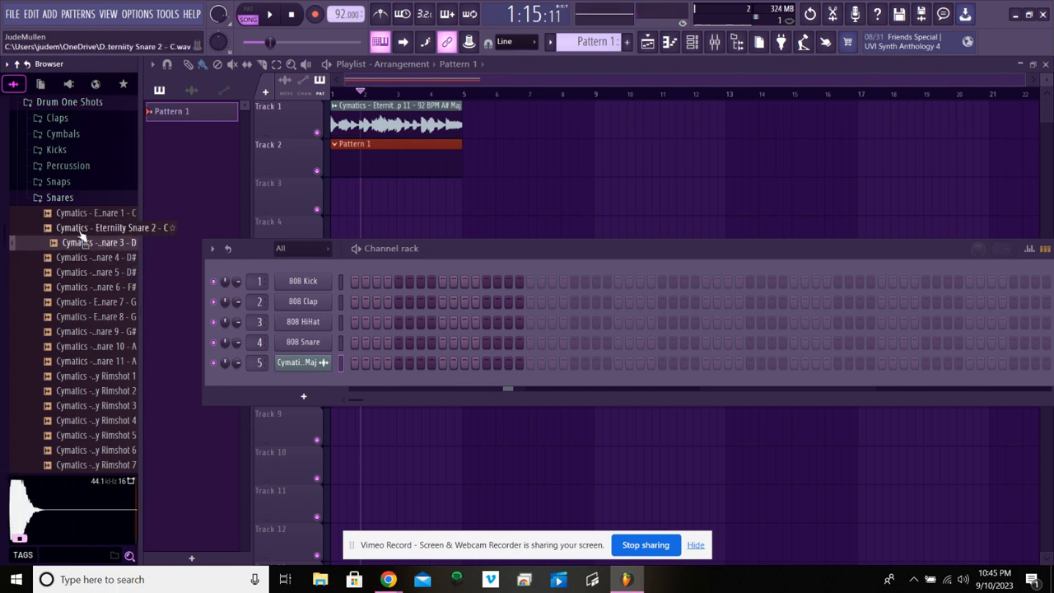
{"action": "left_click", "coordinate": [83, 229]}
{"action": "left_click", "coordinate": [84, 218]}
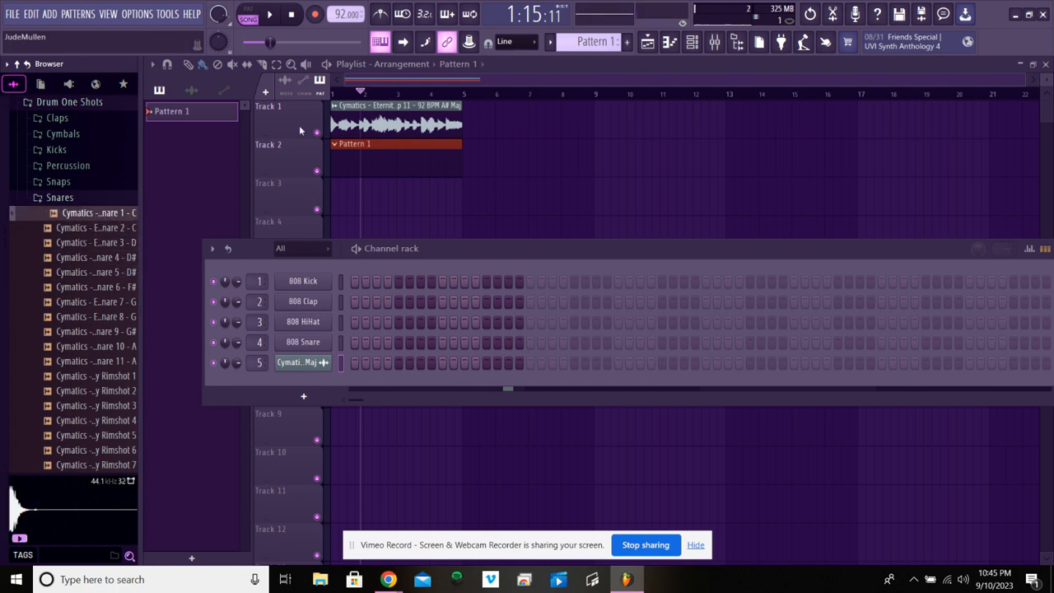
Play the melody loop from the beginning and audition Eternity Snares 2 to 11 over it
{"action": "left_click_drag", "start_coordinate": [359, 93], "coordinate": [332, 104]}
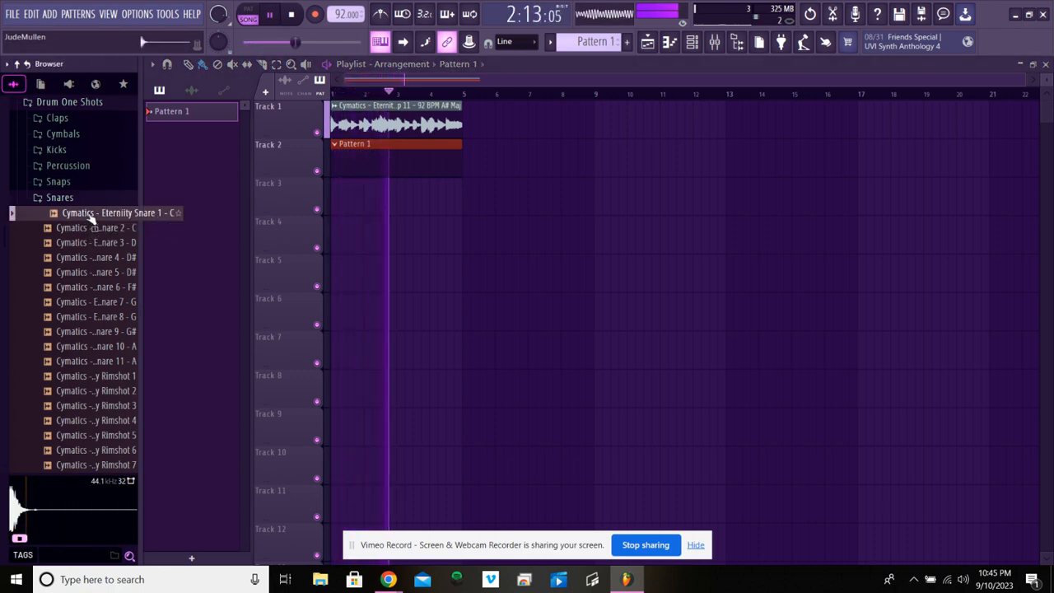
{"action": "left_click", "coordinate": [97, 260]}
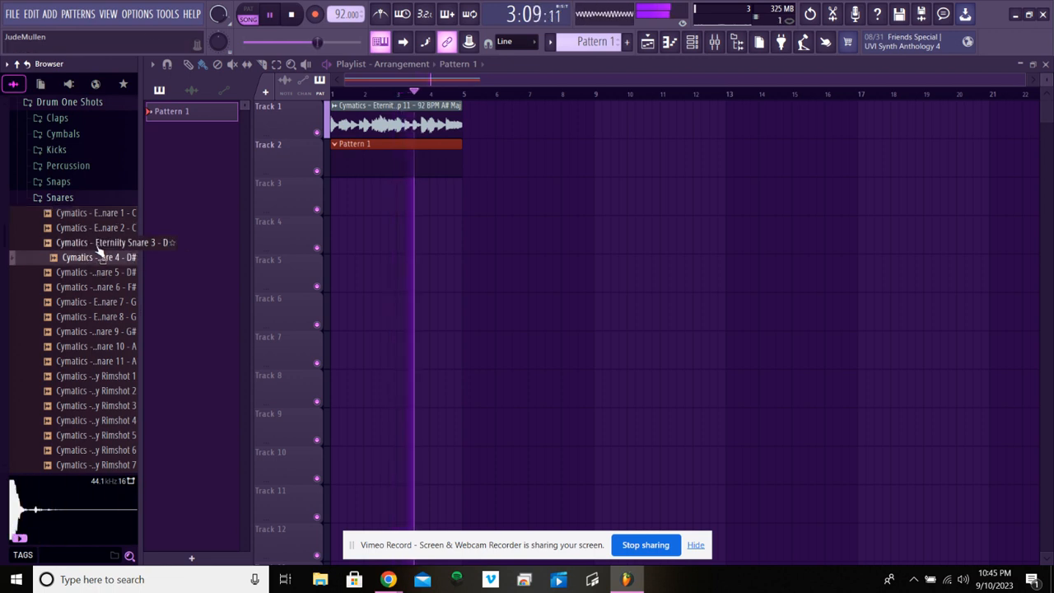
{"action": "left_click", "coordinate": [97, 244]}
{"action": "left_click", "coordinate": [101, 228]}
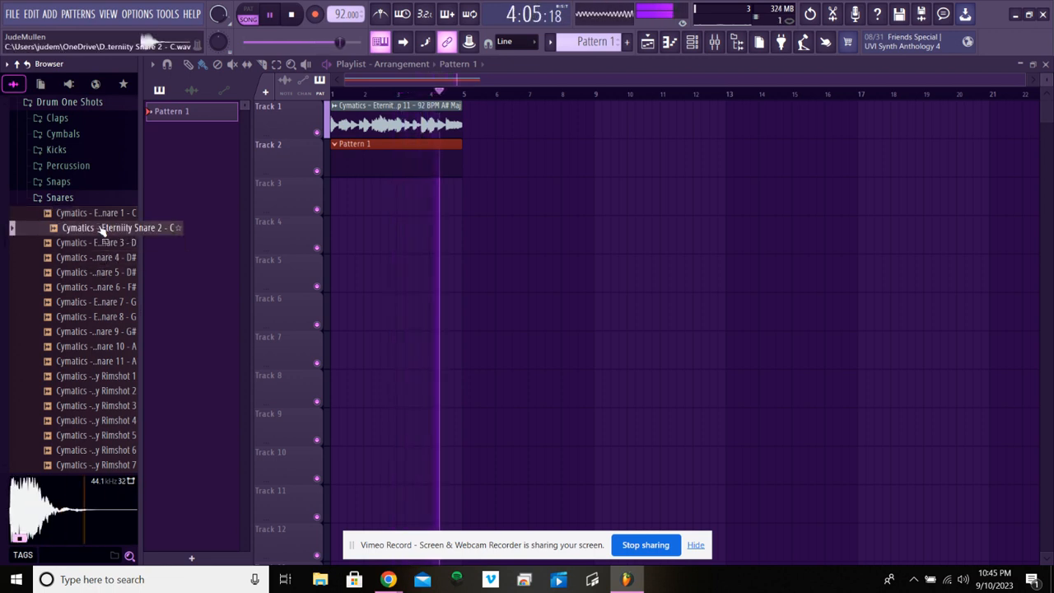
{"action": "left_click", "coordinate": [105, 258]}
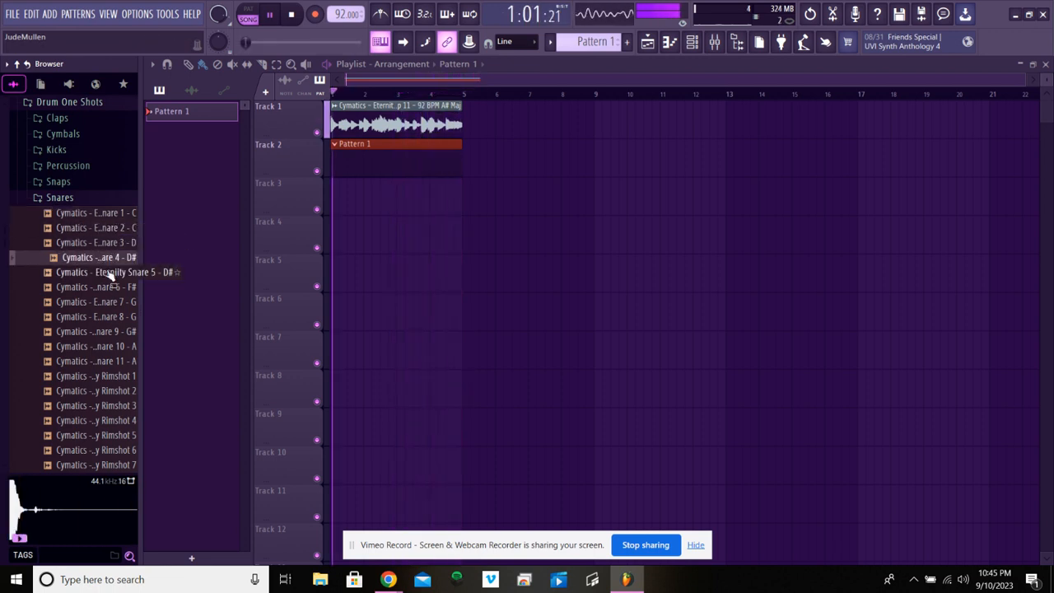
{"action": "left_click", "coordinate": [110, 275]}
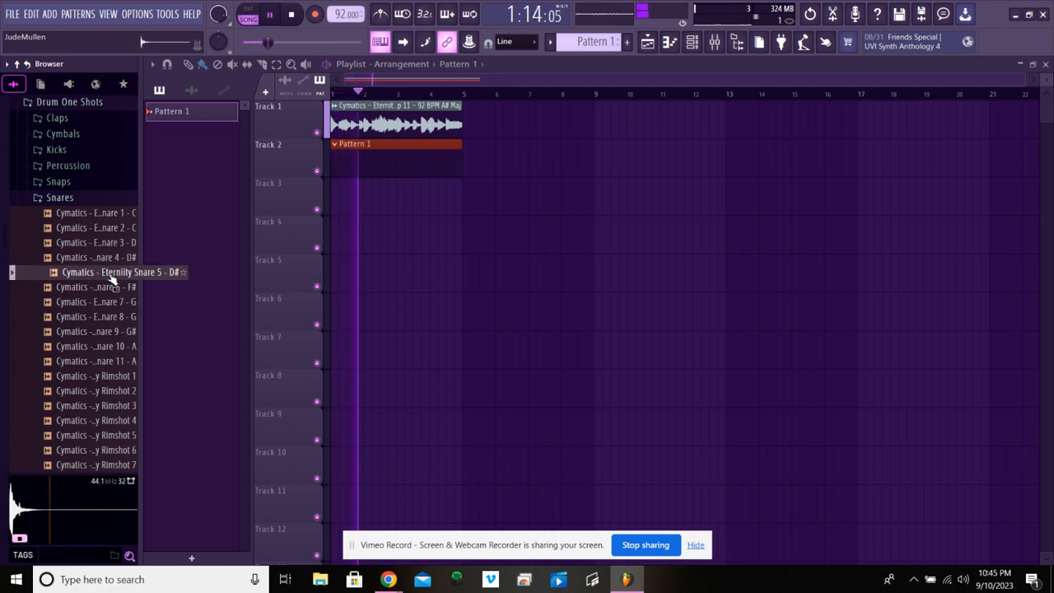
{"action": "left_click", "coordinate": [117, 290]}
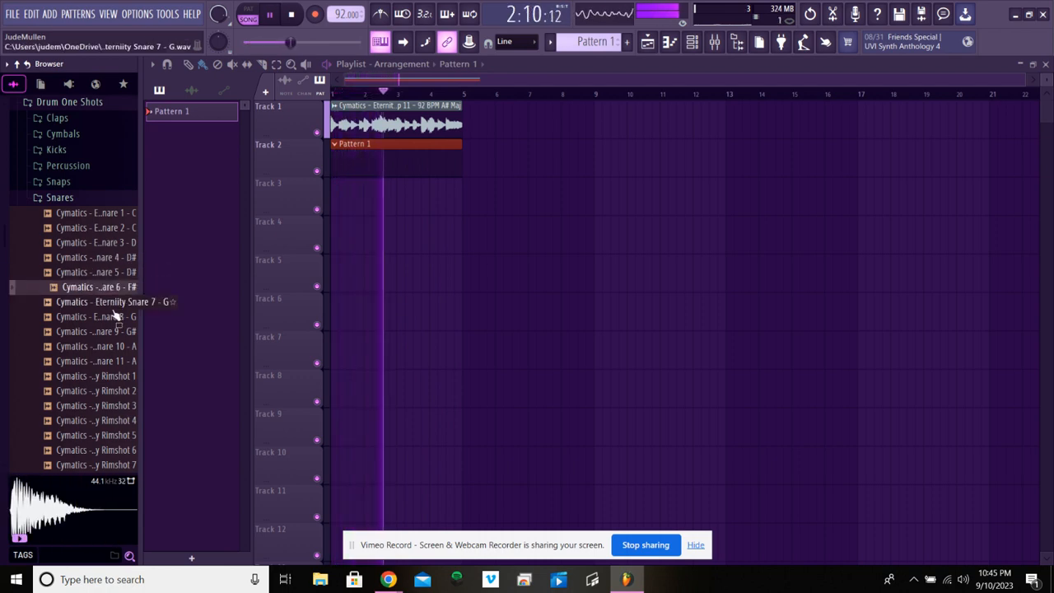
{"action": "left_click", "coordinate": [118, 306]}
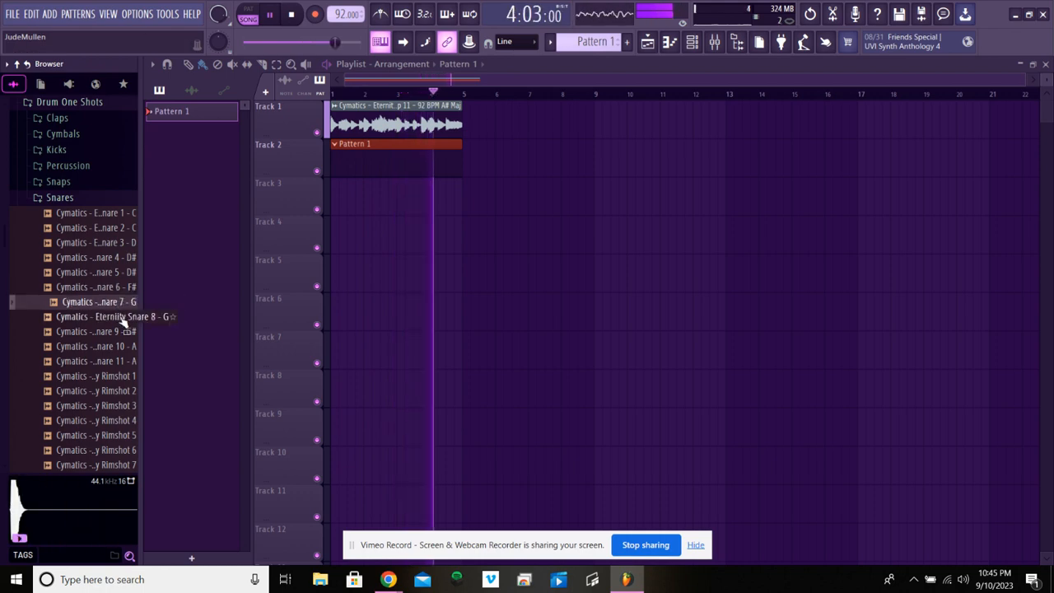
{"action": "left_click", "coordinate": [123, 318]}
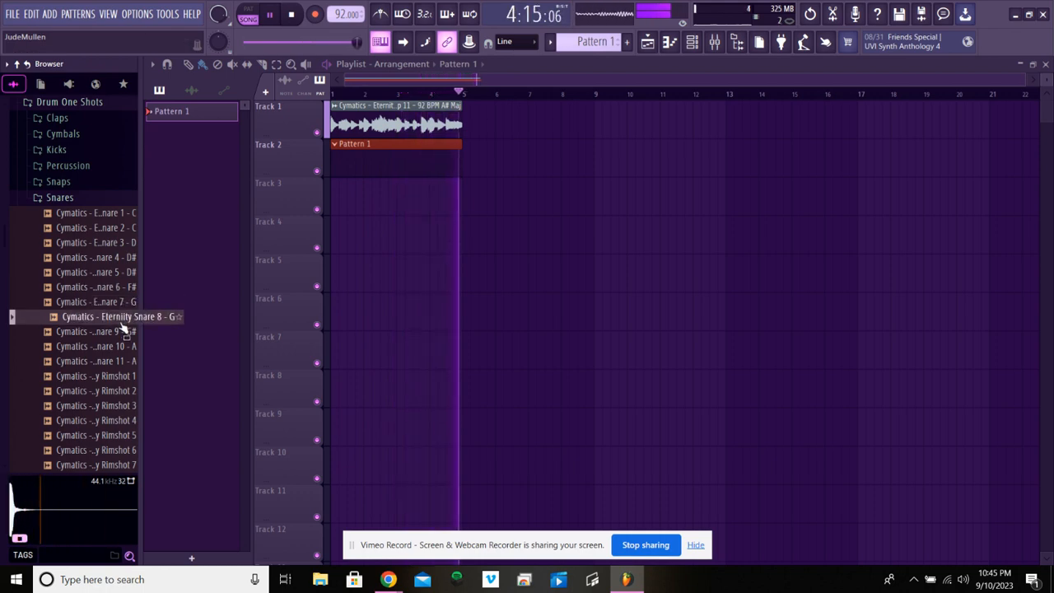
{"action": "left_click", "coordinate": [121, 333]}
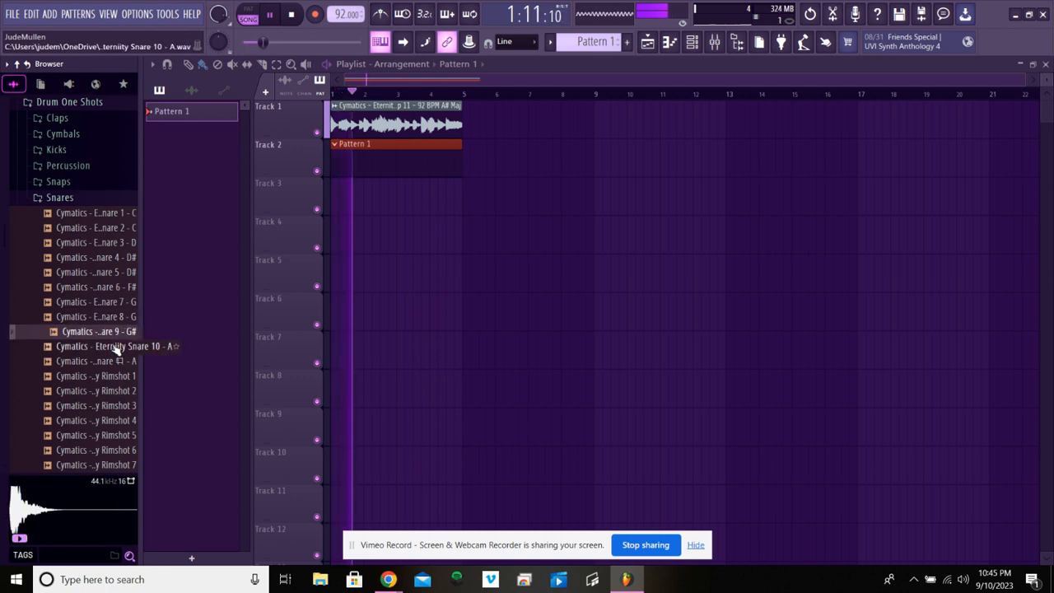
{"action": "left_click", "coordinate": [115, 346]}
{"action": "scroll", "coordinate": [115, 329], "scroll_direction": "down", "scroll_amount": 2}
{"action": "left_click", "coordinate": [117, 277]}
Audition Eternity Rimshots 1 to 7 over the playing loop and compare them again with Snares 3 and 1
{"action": "left_click", "coordinate": [118, 287]}
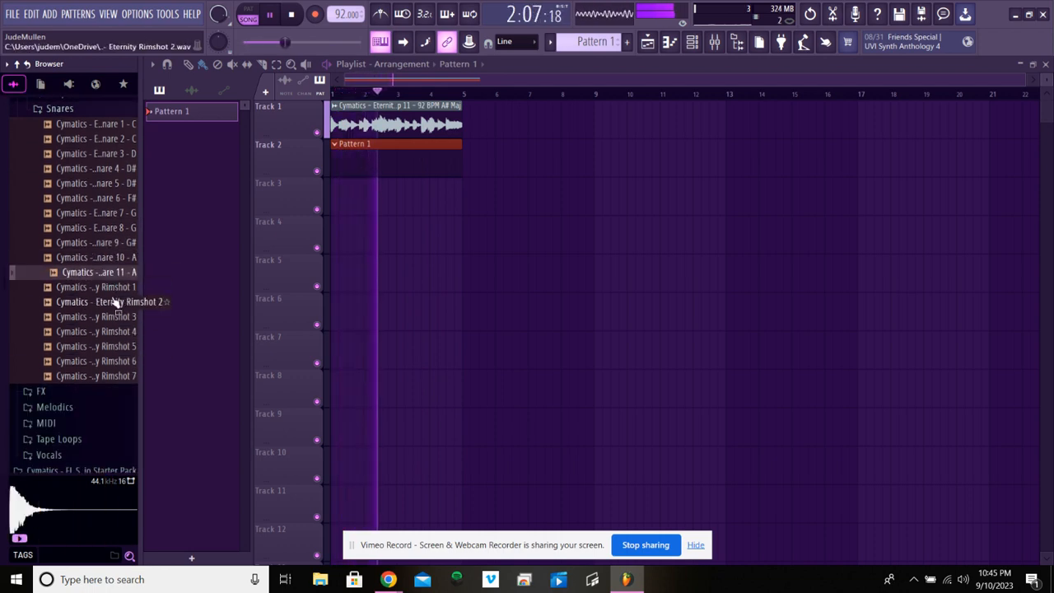
{"action": "left_click", "coordinate": [118, 301]}
{"action": "left_click", "coordinate": [118, 318]}
{"action": "left_click", "coordinate": [117, 332]}
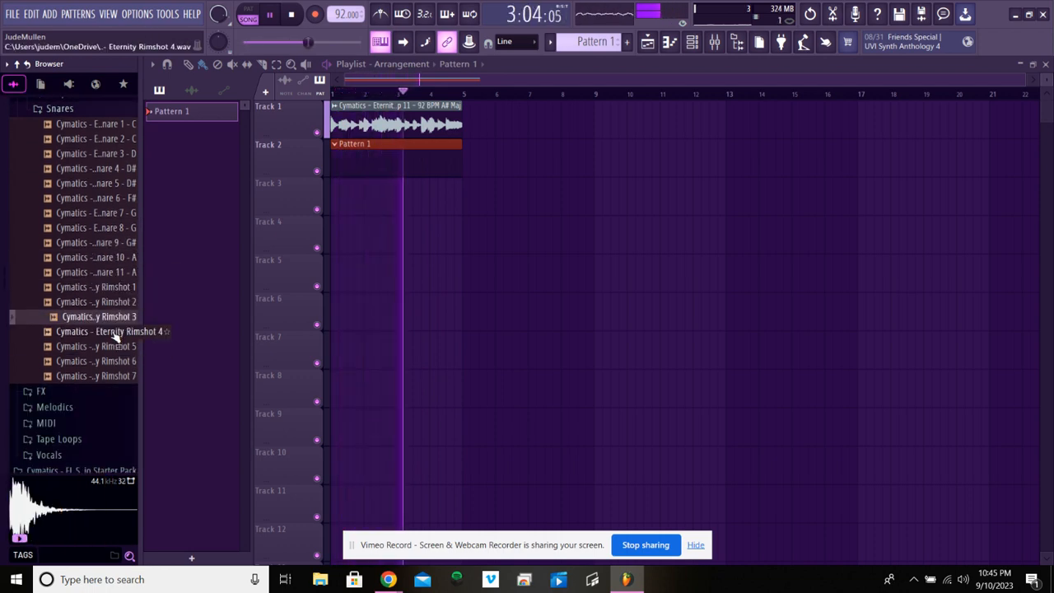
{"action": "left_click", "coordinate": [117, 346]}
{"action": "left_click", "coordinate": [117, 360]}
{"action": "left_click", "coordinate": [117, 375]}
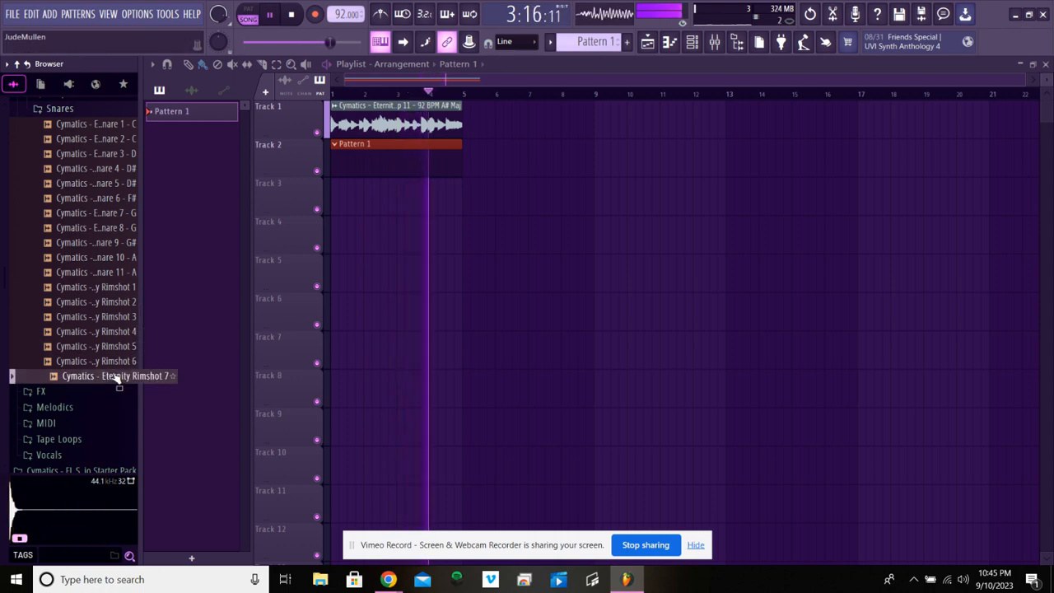
{"action": "left_click", "coordinate": [105, 154]}
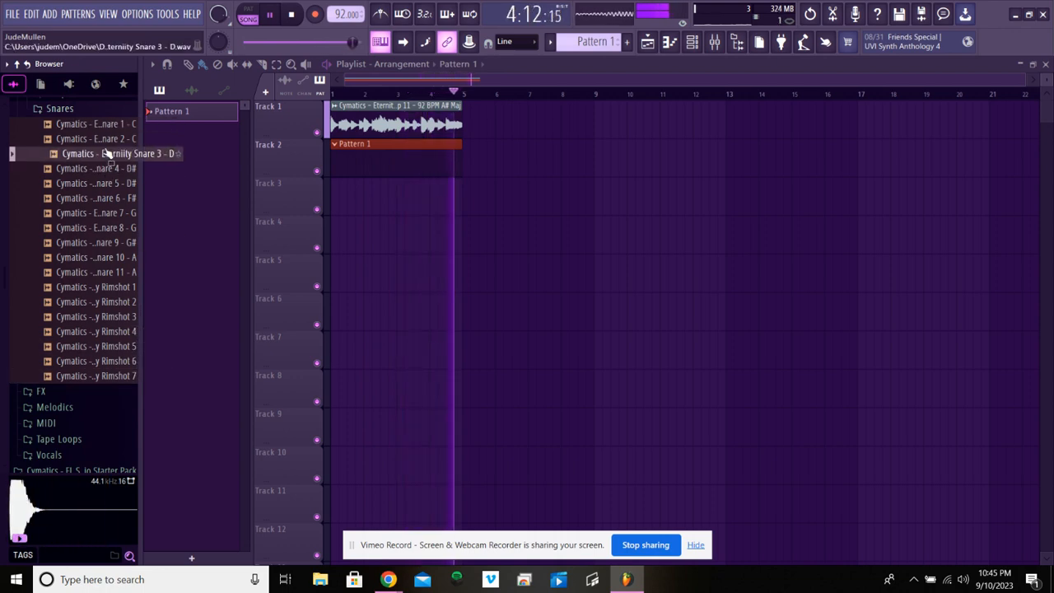
{"action": "left_click", "coordinate": [115, 124]}
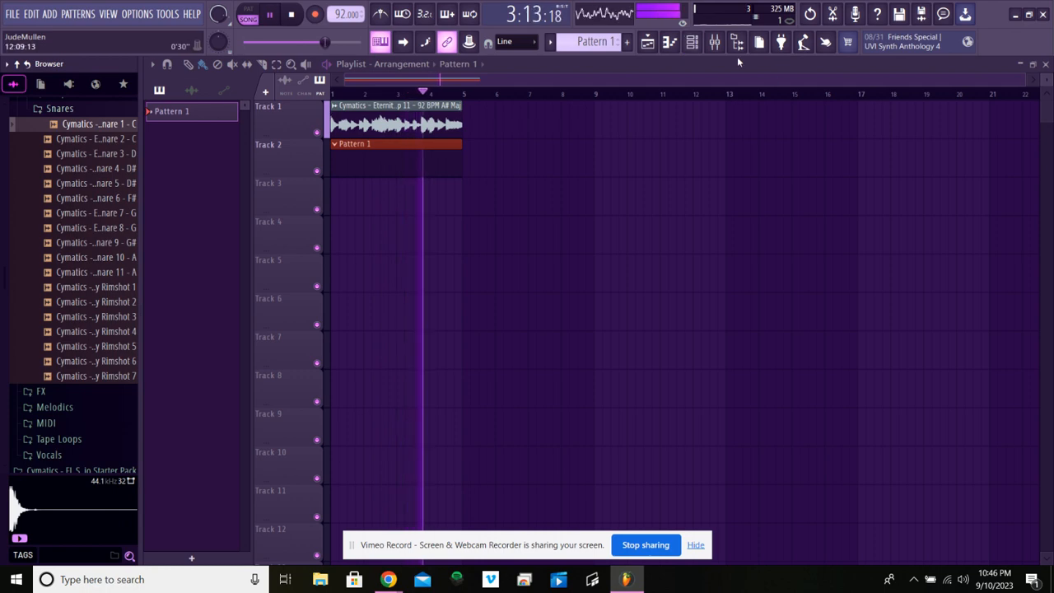
Reopen the channel rack and position it above its previous spot, fully on screen
{"action": "left_click", "coordinate": [693, 42]}
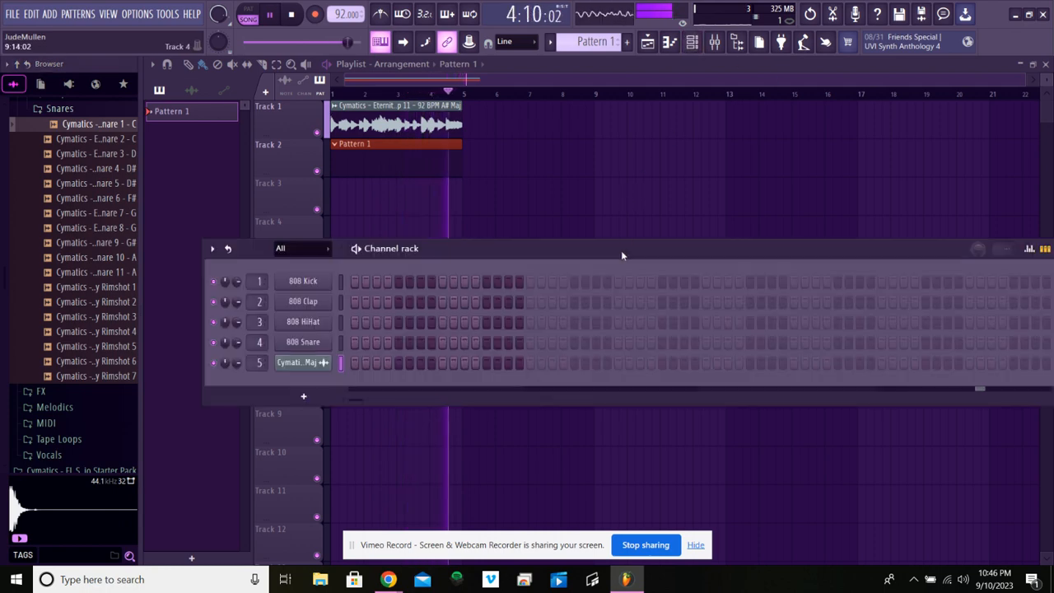
{"action": "left_click_drag", "start_coordinate": [620, 251], "coordinate": [597, 190]}
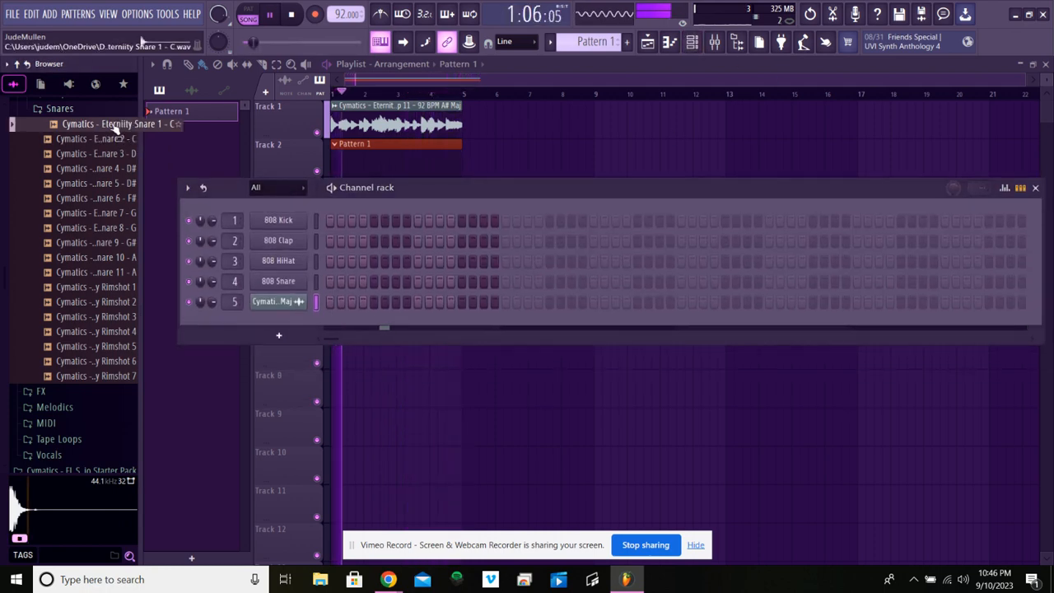
{"action": "left_click_drag", "start_coordinate": [116, 128], "coordinate": [280, 325]}
{"action": "right_click", "coordinate": [305, 319]}
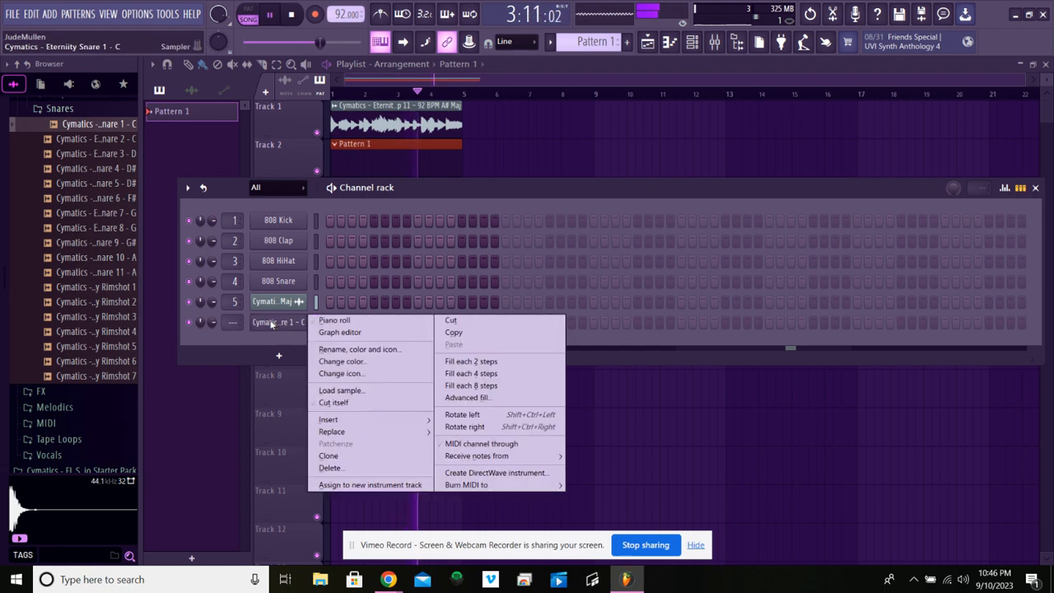
{"action": "left_click", "coordinate": [345, 468]}
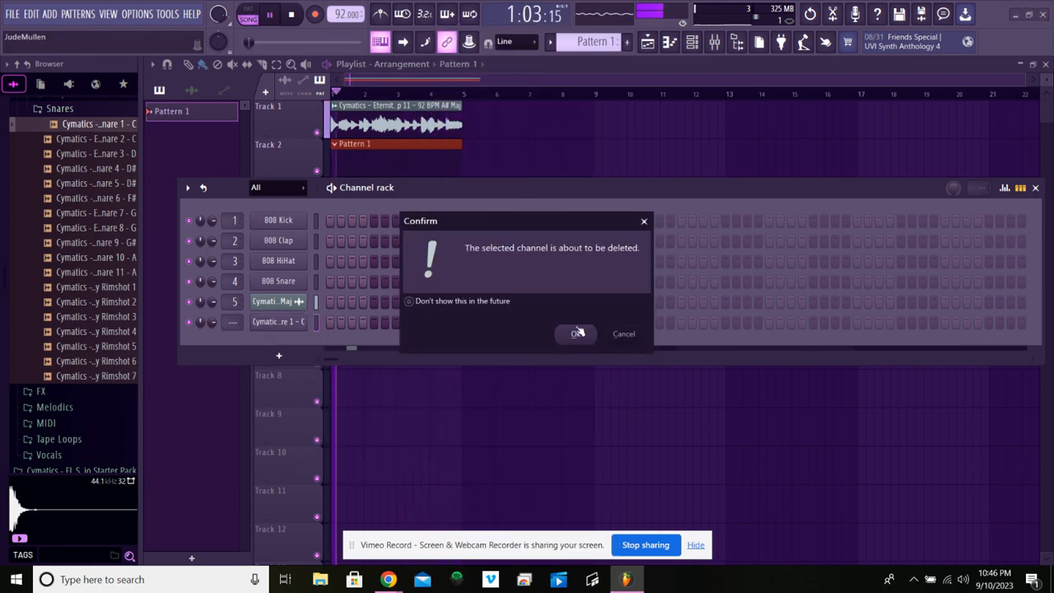
{"action": "left_click", "coordinate": [571, 332]}
Replace the 808 Snare channel's sample with Eternity Snare 1 and place snare hits on steps 5, 13, 21 and 29
{"action": "left_click_drag", "start_coordinate": [99, 123], "coordinate": [288, 282]}
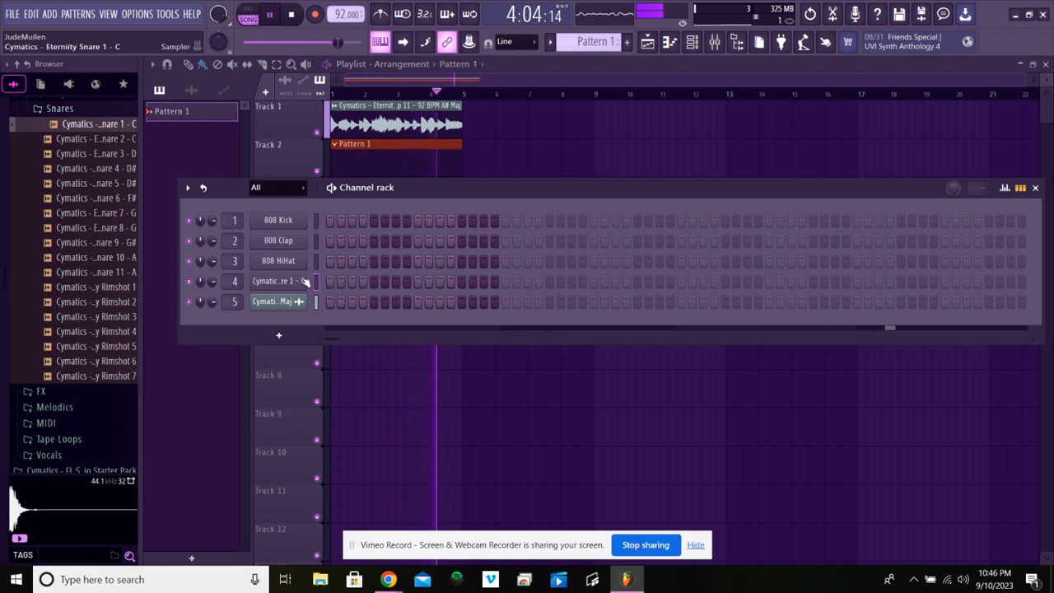
{"action": "left_click", "coordinate": [374, 281]}
{"action": "left_click", "coordinate": [461, 281]}
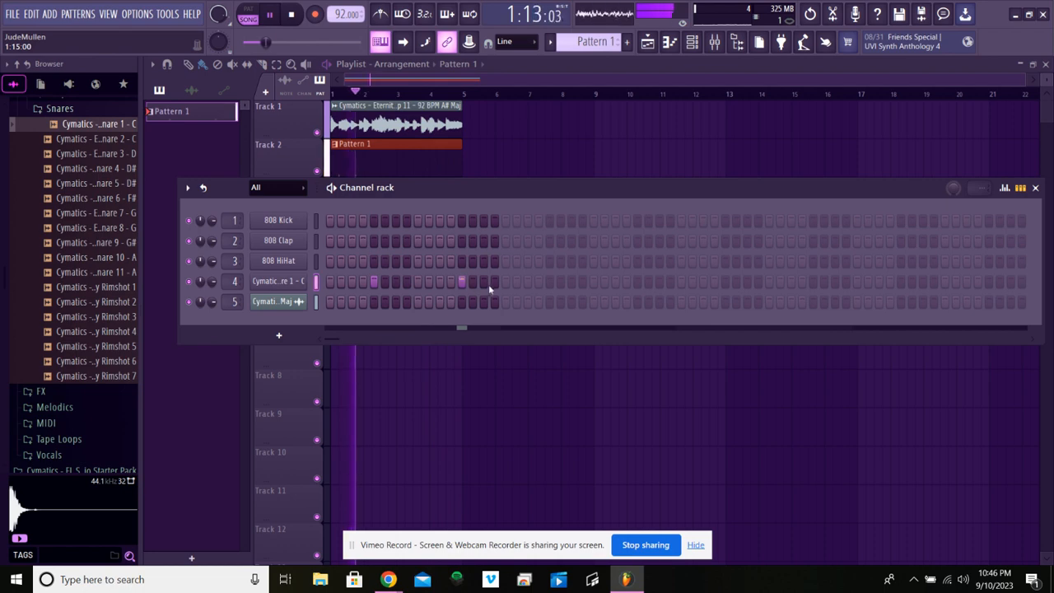
{"action": "left_click", "coordinate": [549, 281]}
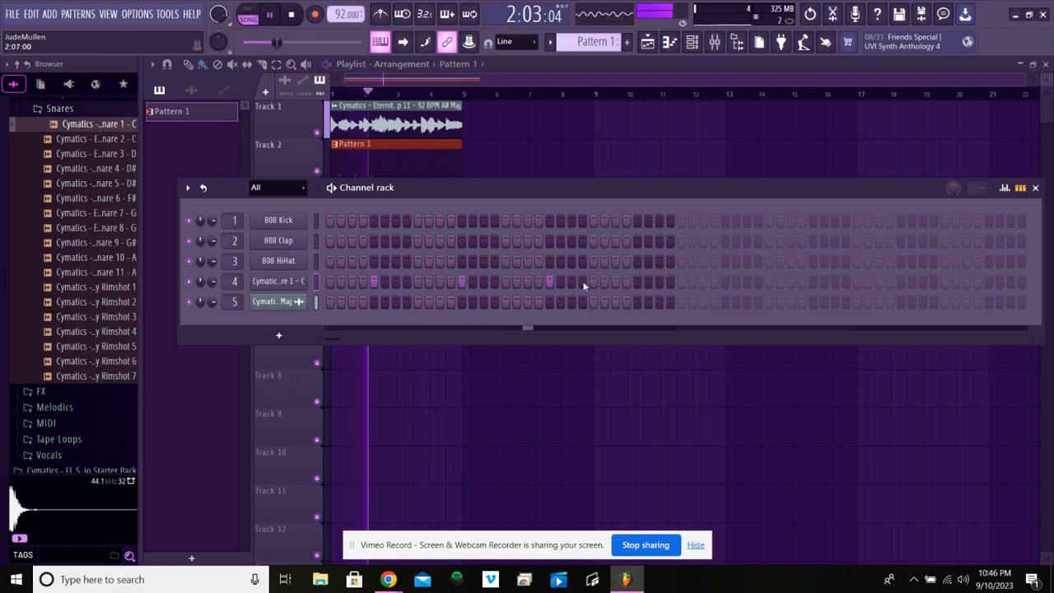
{"action": "left_click", "coordinate": [649, 283]}
{"action": "left_click", "coordinate": [638, 282]}
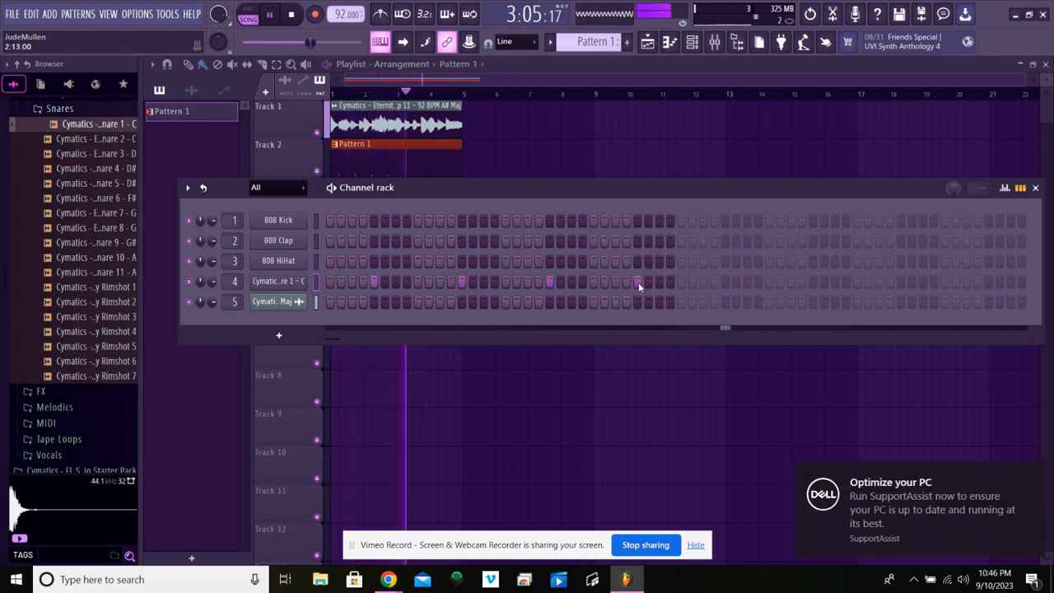
Continue the snare on steps 37, 45, 53 and 61 with an extra hit on step 64, and shift the channel rack slightly toward the browser
{"action": "left_click", "coordinate": [714, 282]}
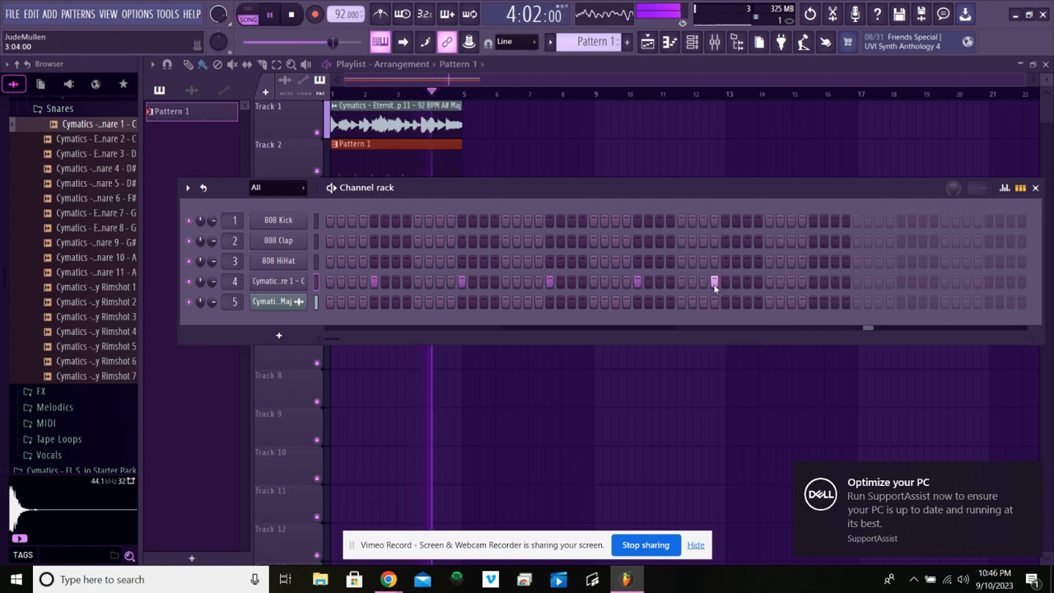
{"action": "left_click", "coordinate": [714, 282]}
{"action": "left_click", "coordinate": [723, 282]}
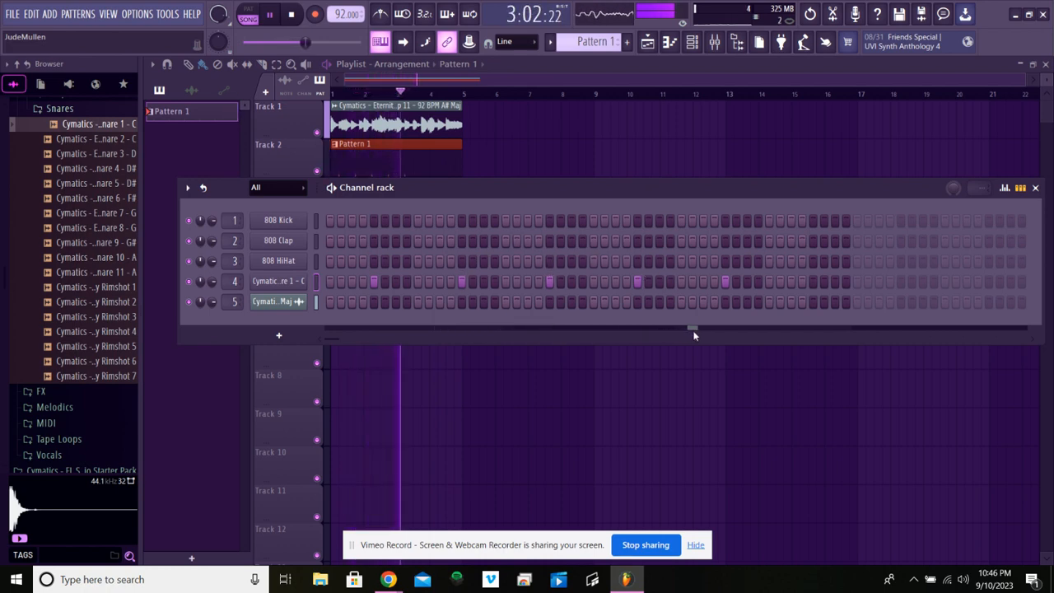
{"action": "left_click", "coordinate": [815, 283]}
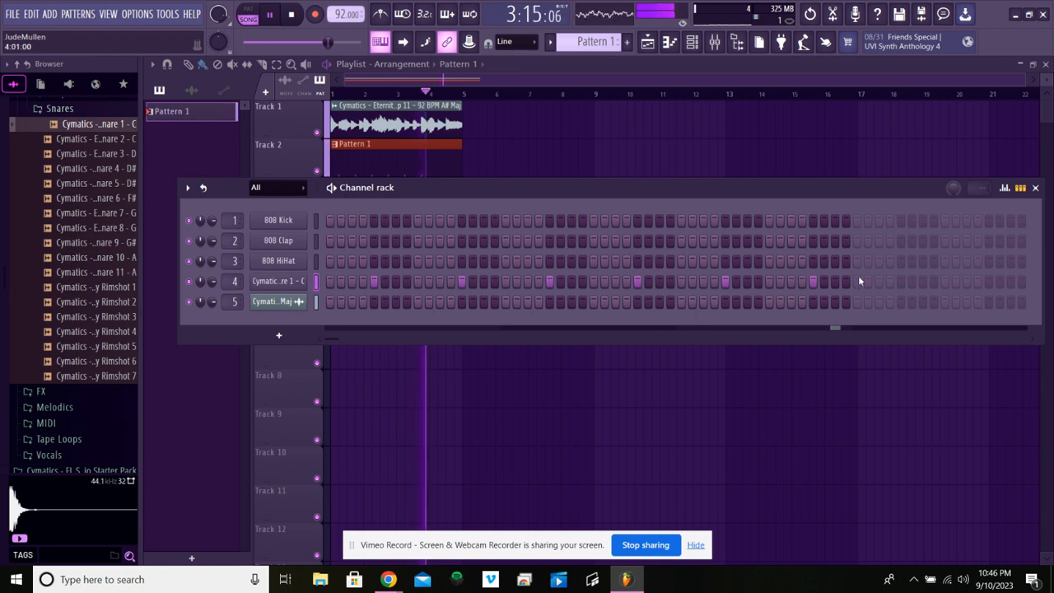
{"action": "left_click", "coordinate": [900, 281]}
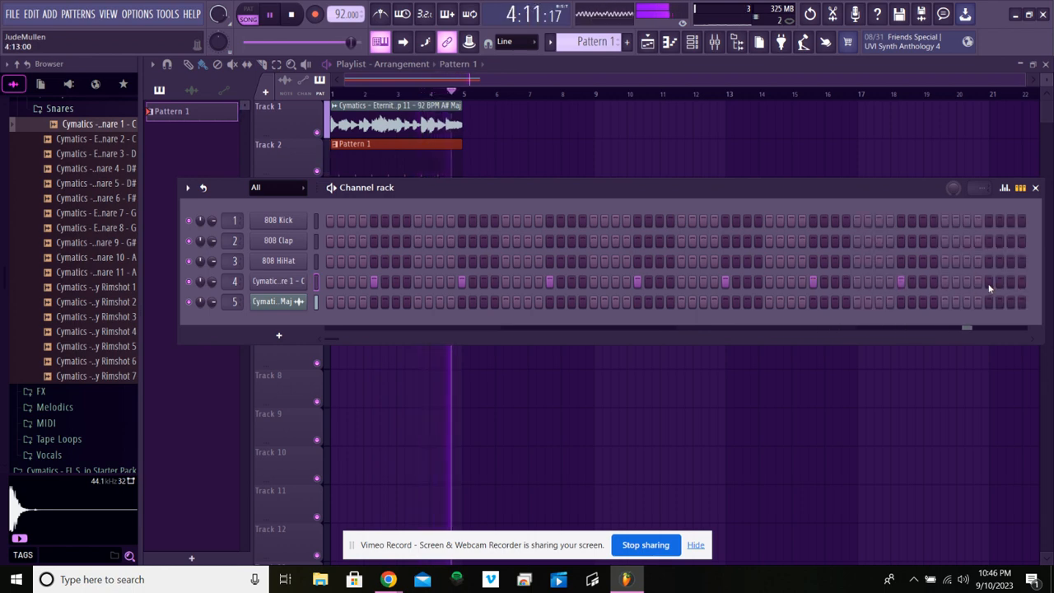
{"action": "left_click", "coordinate": [1010, 282]}
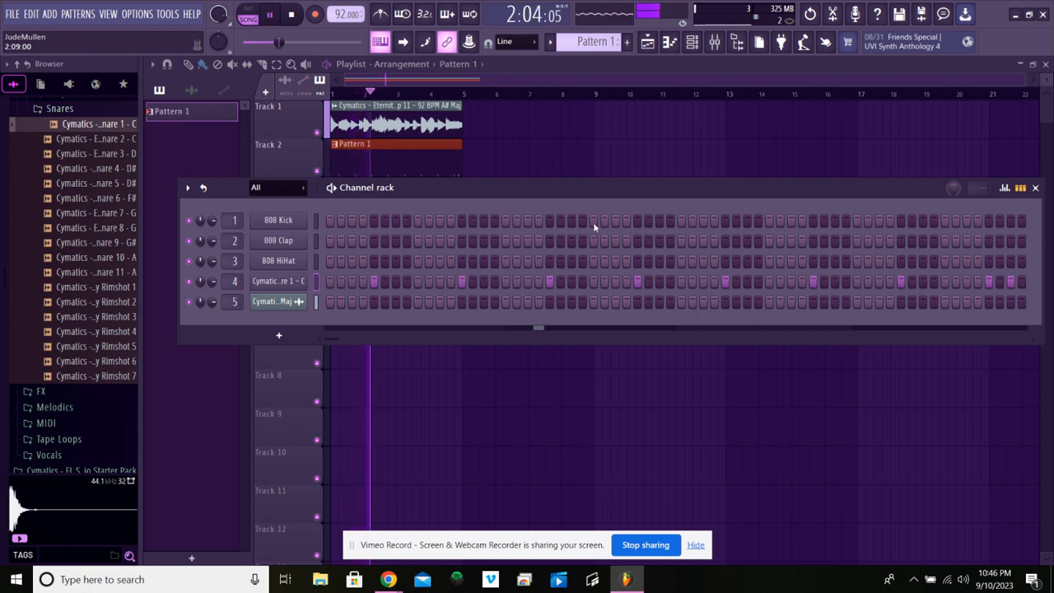
{"action": "left_click_drag", "start_coordinate": [634, 191], "coordinate": [602, 192]}
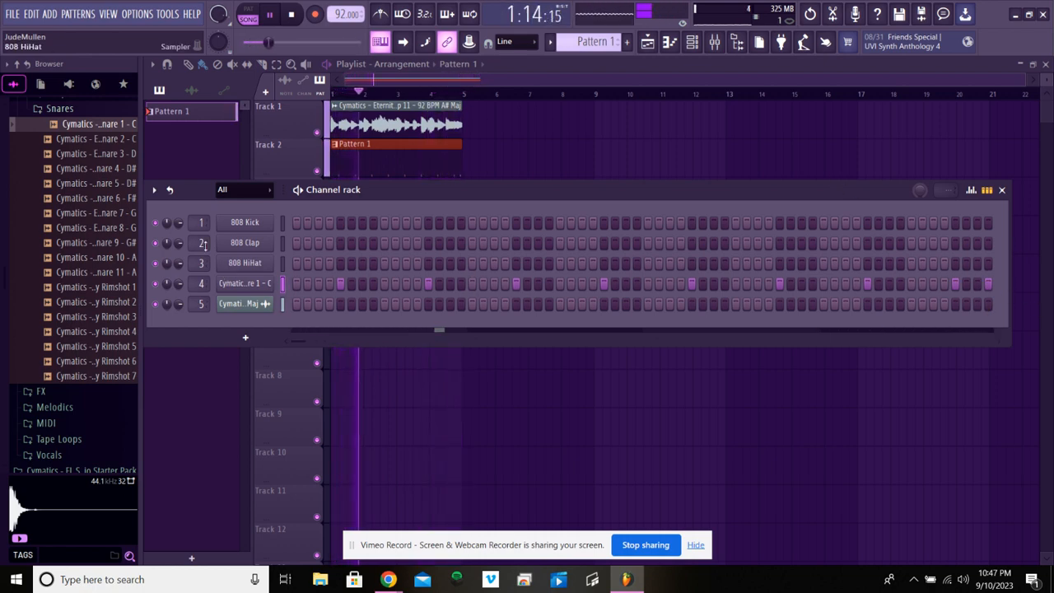
Collapse the Snares folder and expand the Cymbals folder in the Eternity pack's Drum One Shots
{"action": "scroll", "coordinate": [33, 247], "scroll_direction": "up", "scroll_amount": 3}
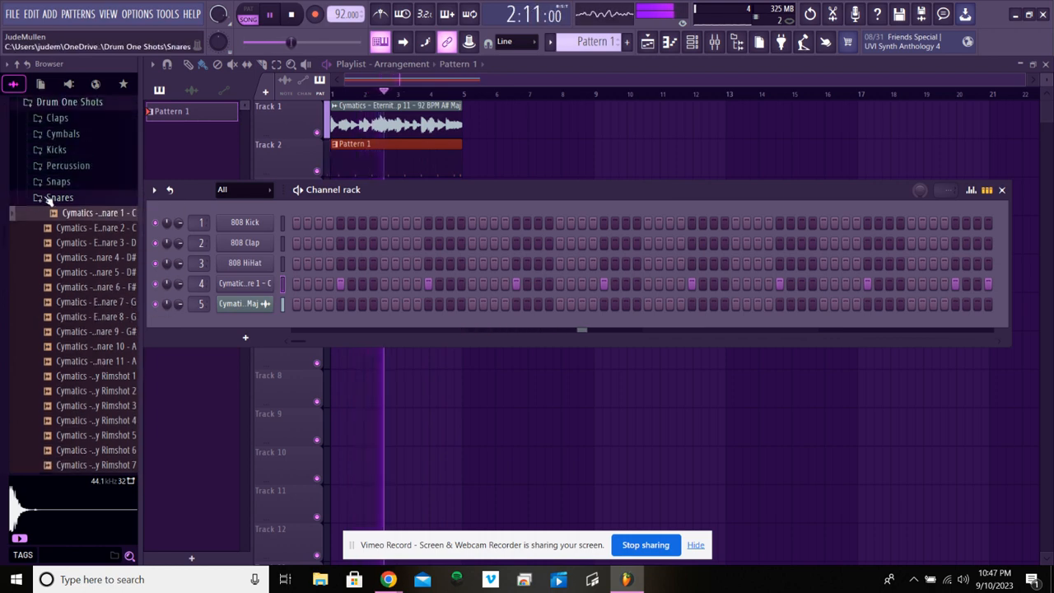
{"action": "left_click", "coordinate": [50, 198]}
{"action": "scroll", "coordinate": [78, 247], "scroll_direction": "up", "scroll_amount": 2}
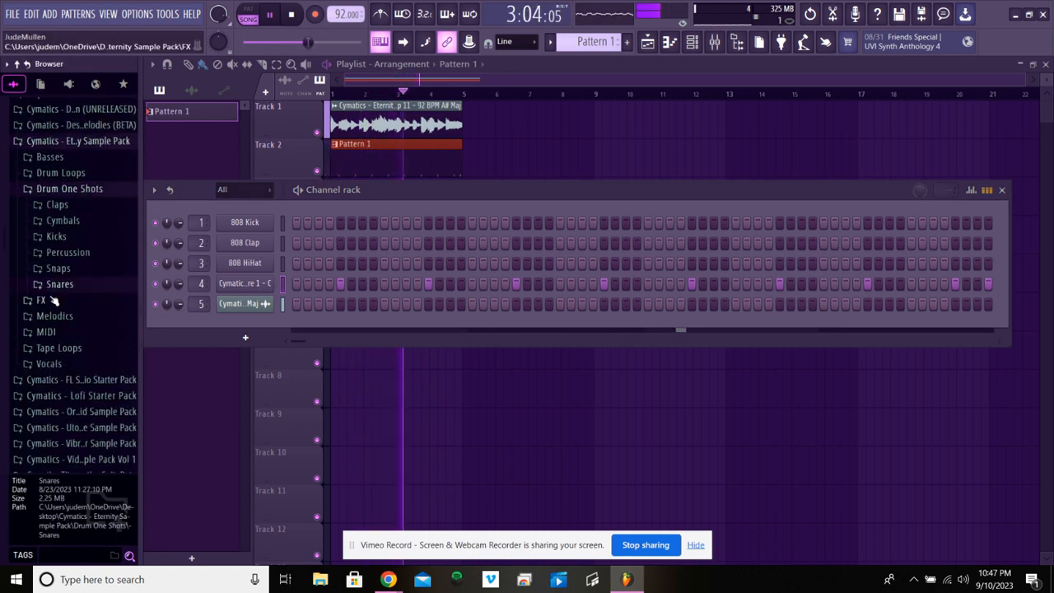
{"action": "left_click", "coordinate": [78, 224]}
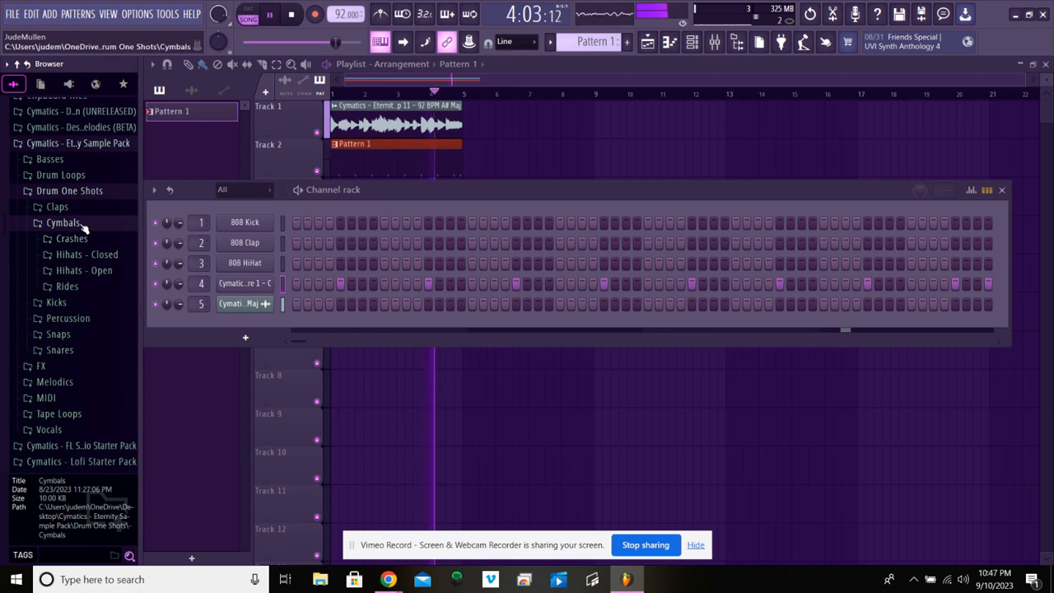
{"action": "left_click", "coordinate": [65, 223]}
{"action": "left_click", "coordinate": [68, 223]}
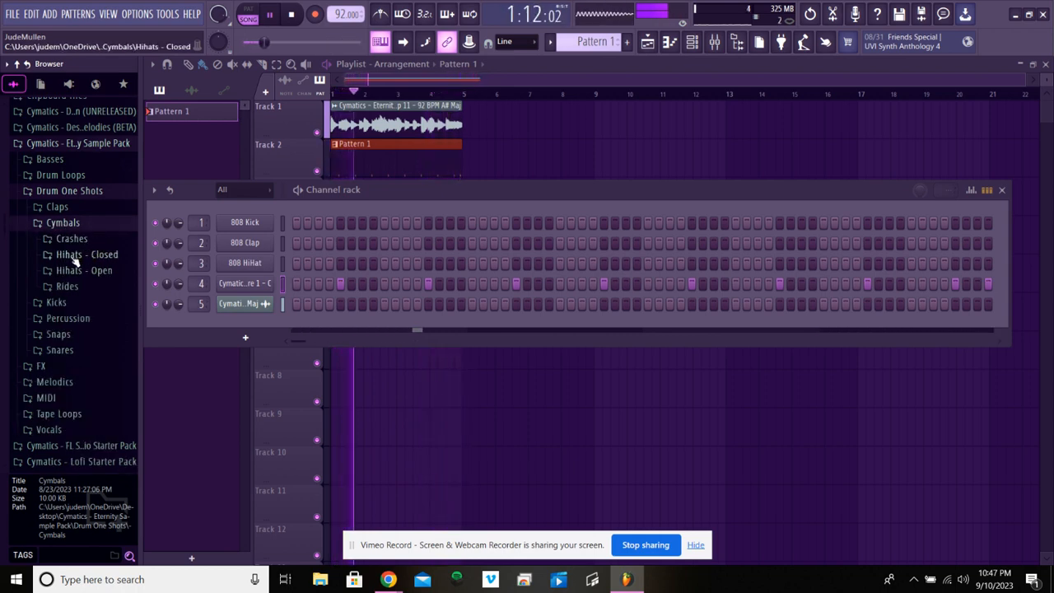
Open the Hihats - Open folder, audition Eternity Open Hihats 1 to 4 over the loop, and collapse the folder
{"action": "left_click", "coordinate": [99, 271]}
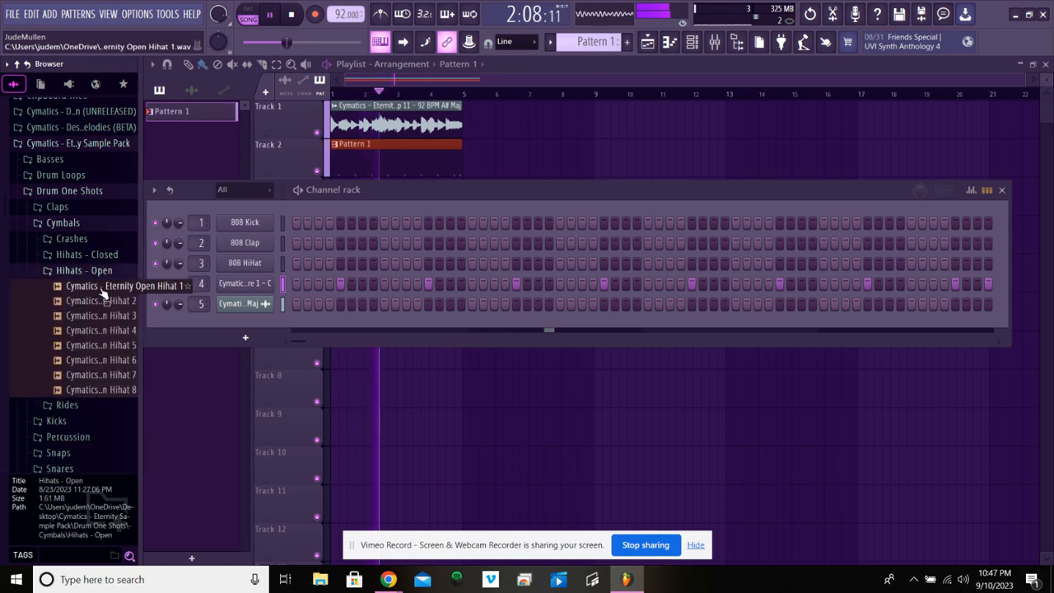
{"action": "left_click", "coordinate": [103, 289]}
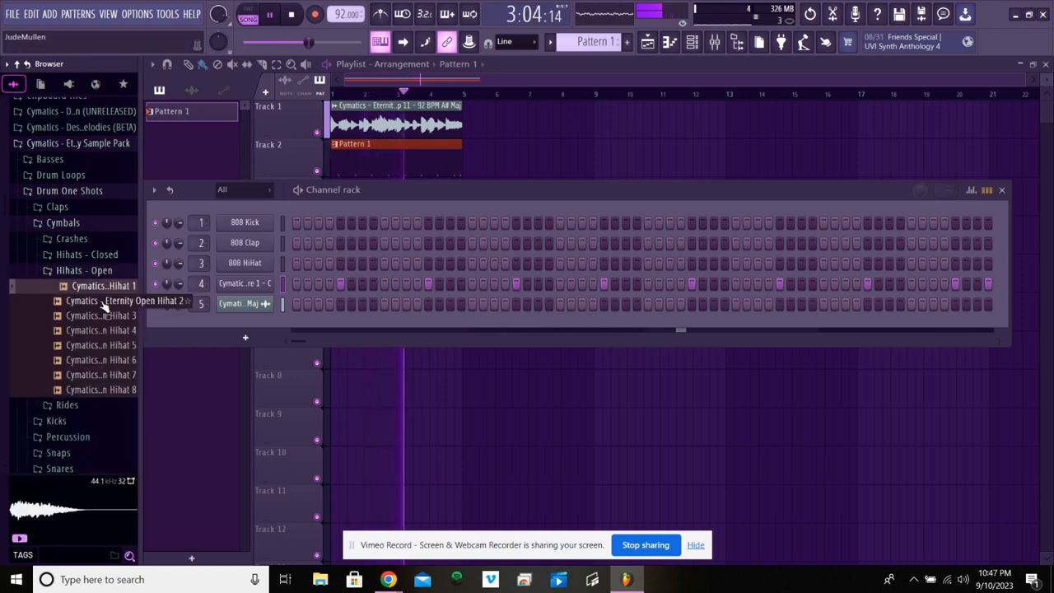
{"action": "left_click", "coordinate": [104, 302]}
{"action": "left_click", "coordinate": [103, 318]}
{"action": "left_click", "coordinate": [103, 335]}
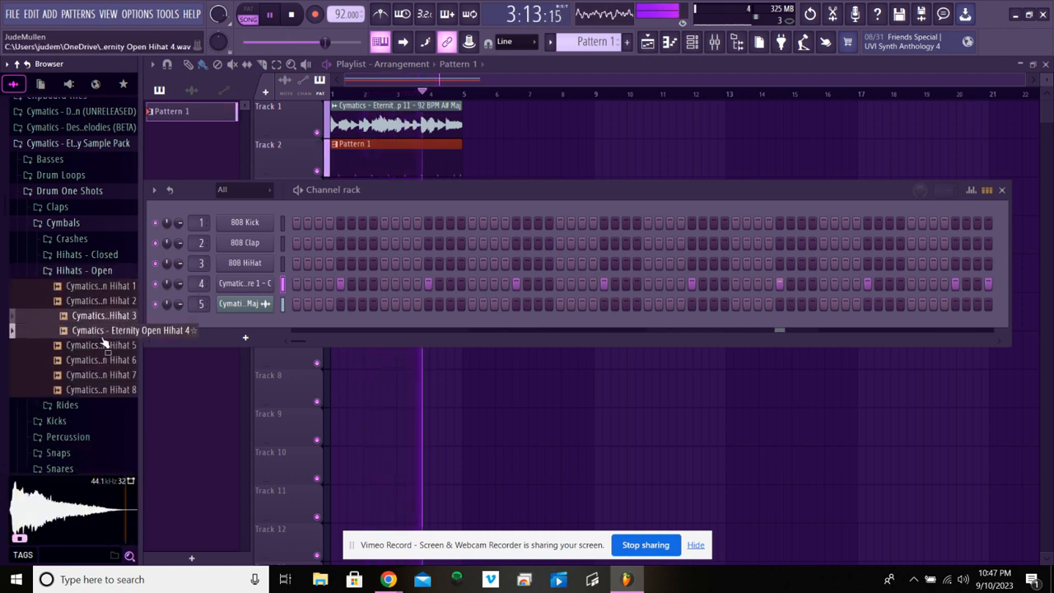
{"action": "left_click", "coordinate": [113, 271]}
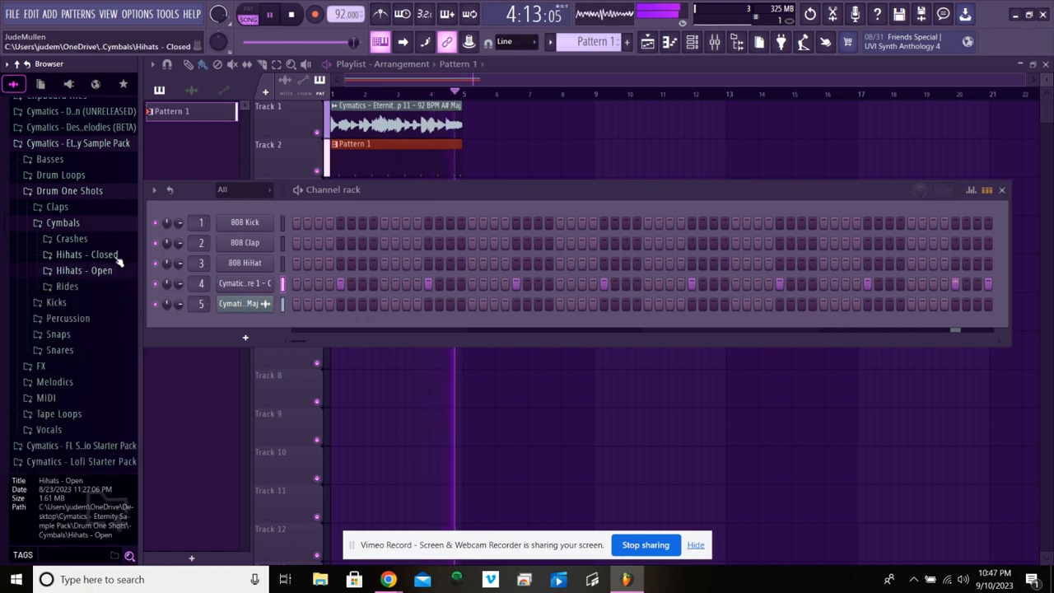
Open the Hihats - Closed folder and audition Eternity Closed Hihats 1 to 6 over the playing beat
{"action": "left_click", "coordinate": [118, 256]}
{"action": "left_click", "coordinate": [115, 284]}
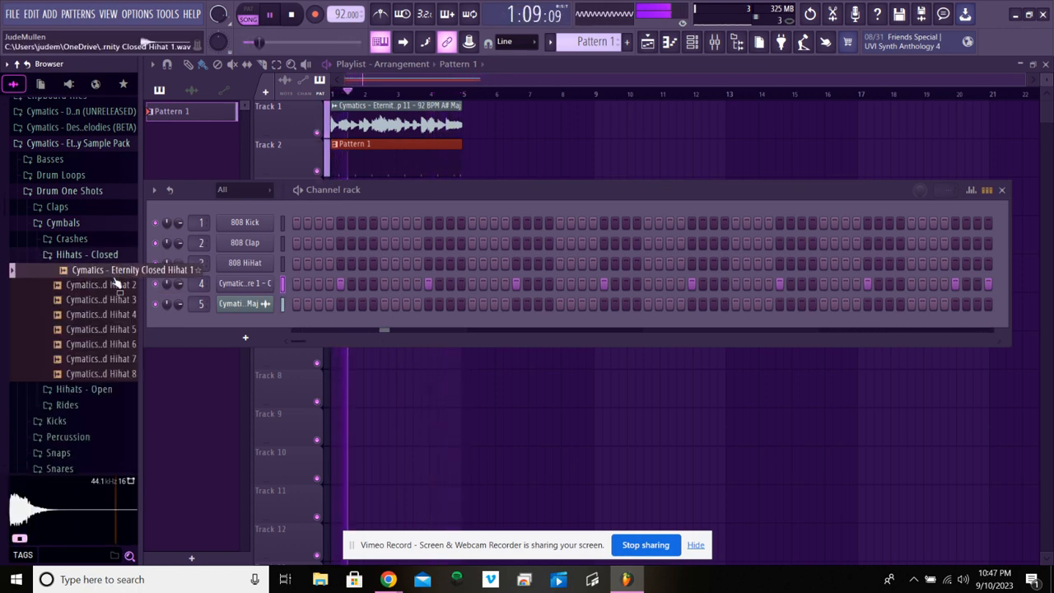
{"action": "left_click", "coordinate": [115, 300]}
{"action": "left_click", "coordinate": [116, 314]}
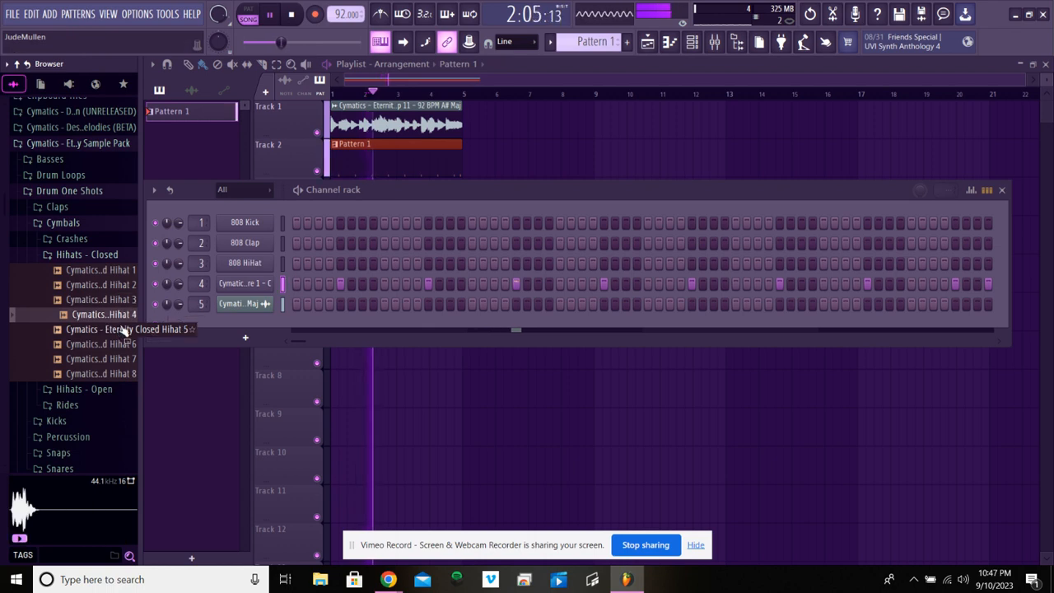
{"action": "left_click", "coordinate": [118, 329]}
{"action": "left_click", "coordinate": [120, 345]}
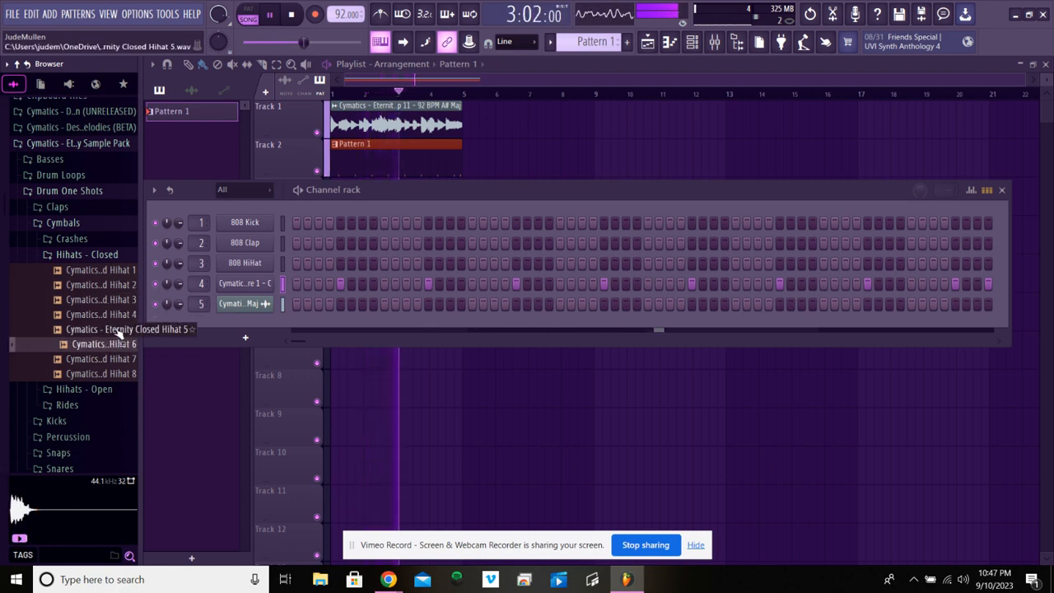
Replay Eternity Closed Hihats 2, 3 and 6 over the beat and audition Closed Hihats 7 and 8
{"action": "left_click", "coordinate": [88, 284]}
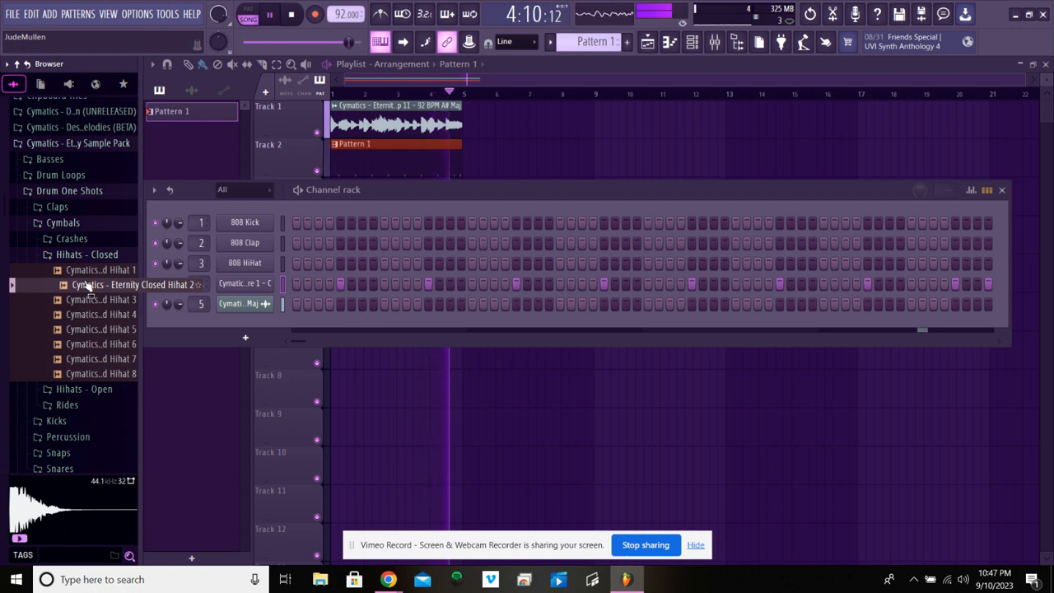
{"action": "left_click", "coordinate": [84, 303]}
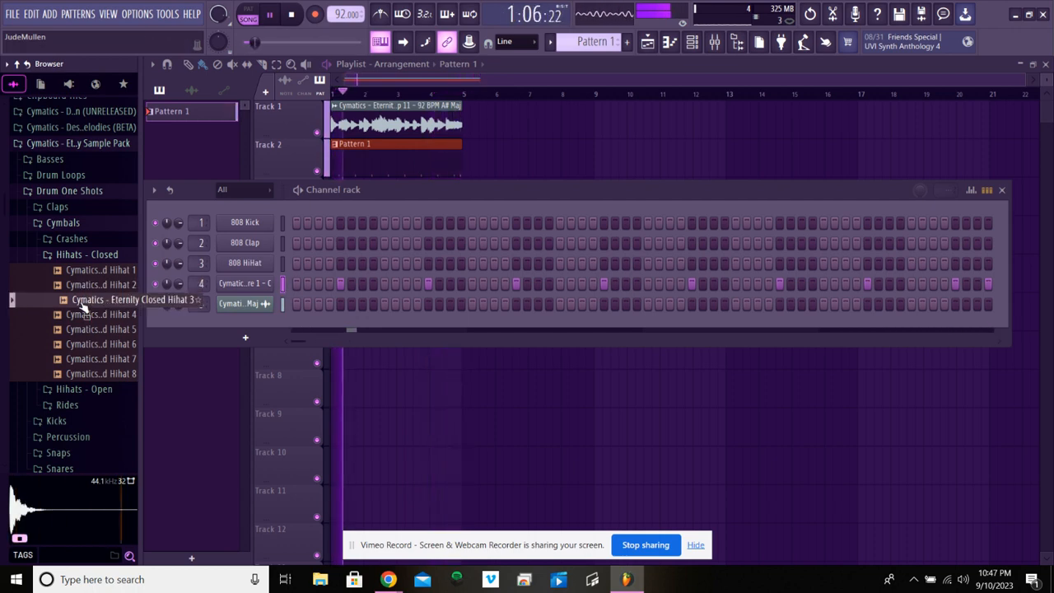
{"action": "left_click", "coordinate": [72, 345]}
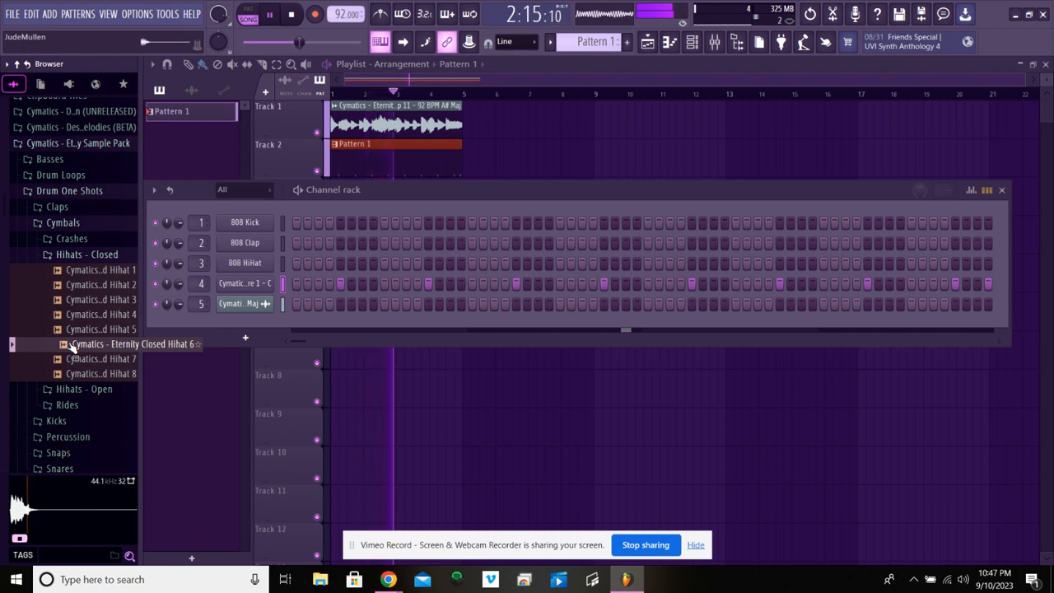
{"action": "left_click", "coordinate": [75, 360]}
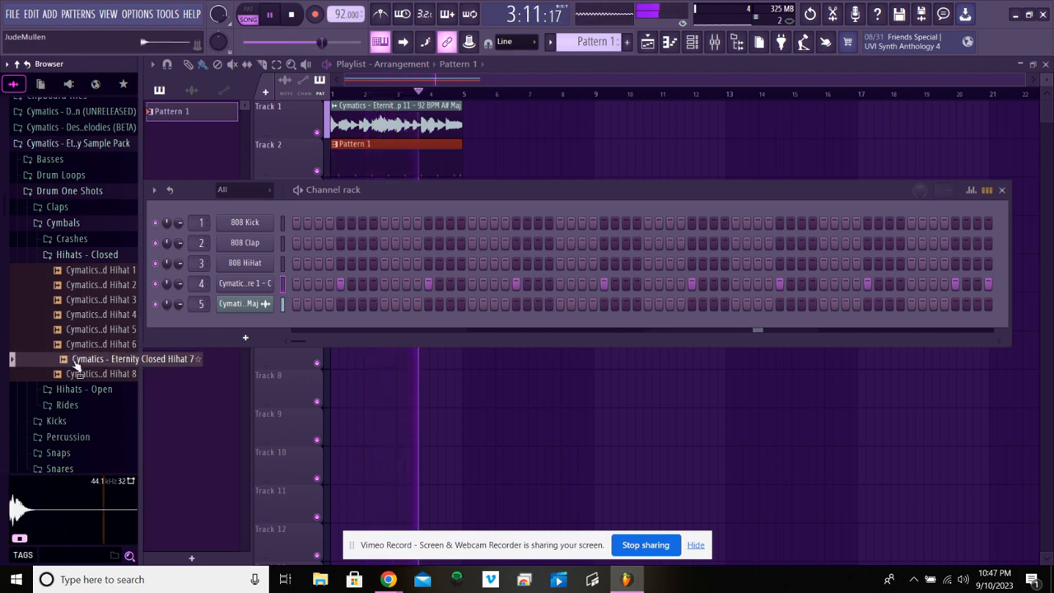
{"action": "left_click", "coordinate": [78, 373]}
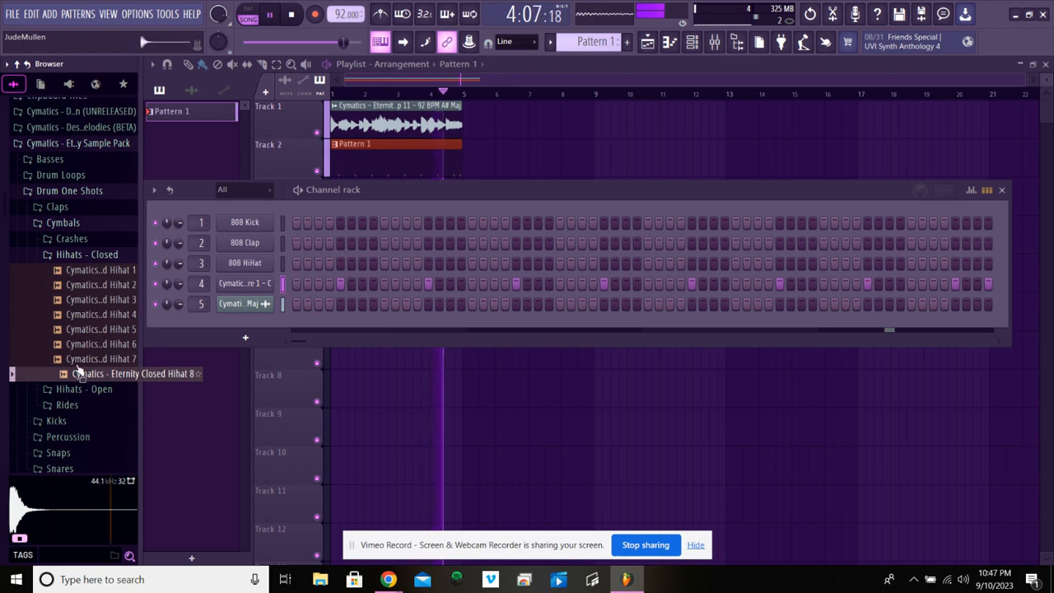
Compare Eternity Closed Hihats 1 to 4 against each other over the beat, ending on Closed Hihat 1
{"action": "left_click", "coordinate": [83, 270]}
{"action": "left_click", "coordinate": [87, 284]}
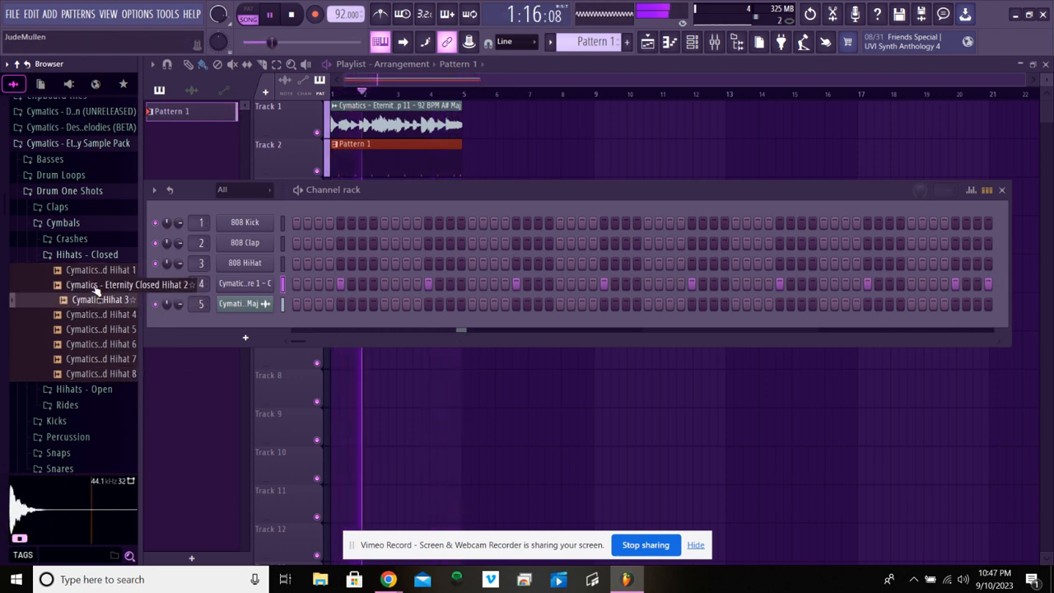
{"action": "left_click", "coordinate": [96, 286]}
{"action": "left_click", "coordinate": [94, 272]}
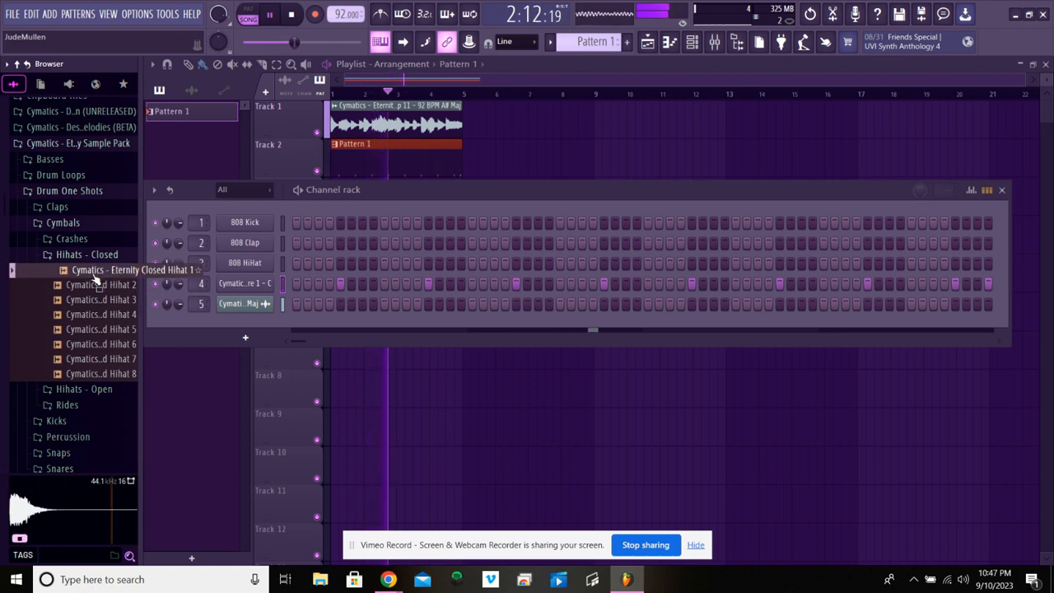
{"action": "left_click", "coordinate": [119, 317]}
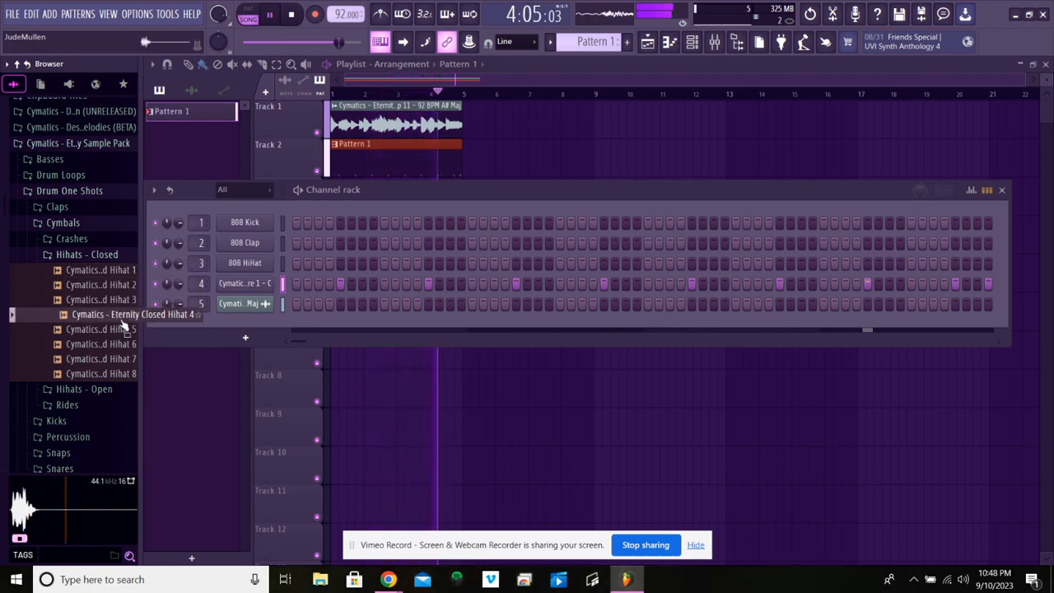
{"action": "left_click", "coordinate": [125, 272]}
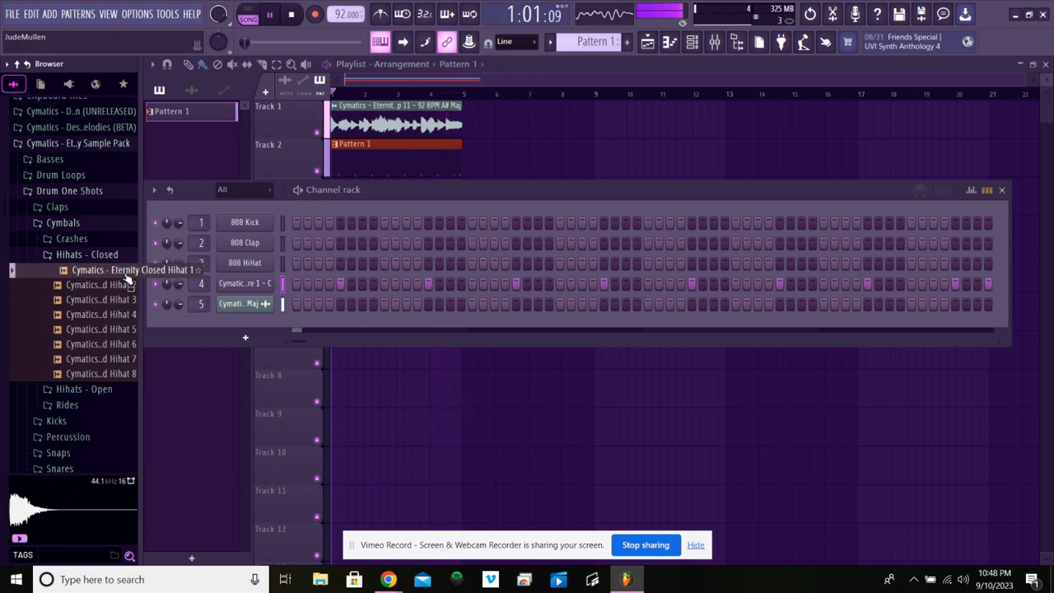
Replace the 808 HiHat channel's sample with Eternity Closed Hihat 1 and fill its row on every 2 steps
{"action": "left_click_drag", "start_coordinate": [128, 280], "coordinate": [259, 268]}
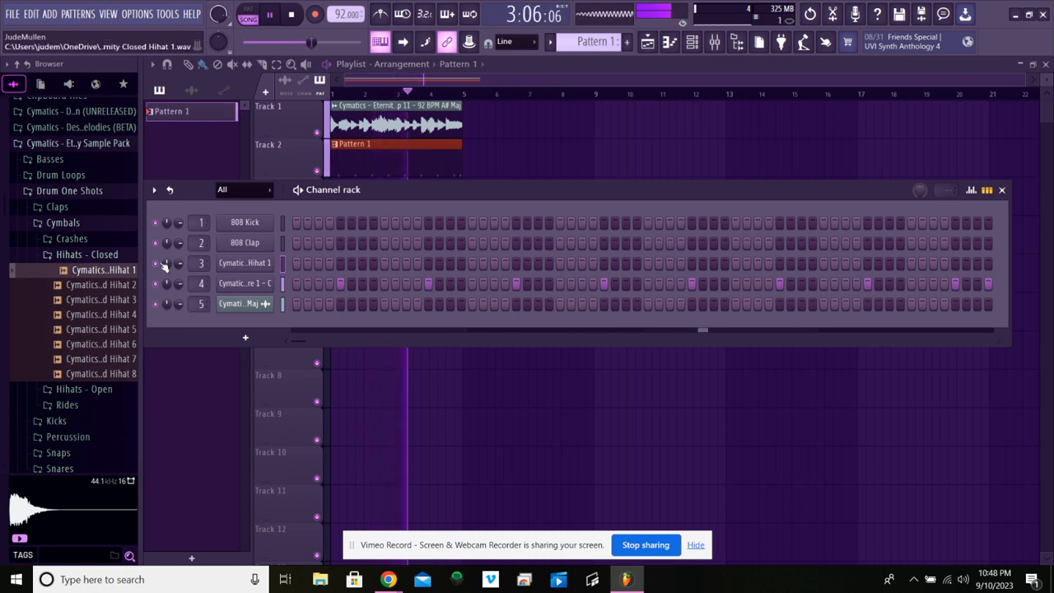
{"action": "right_click", "coordinate": [253, 264]}
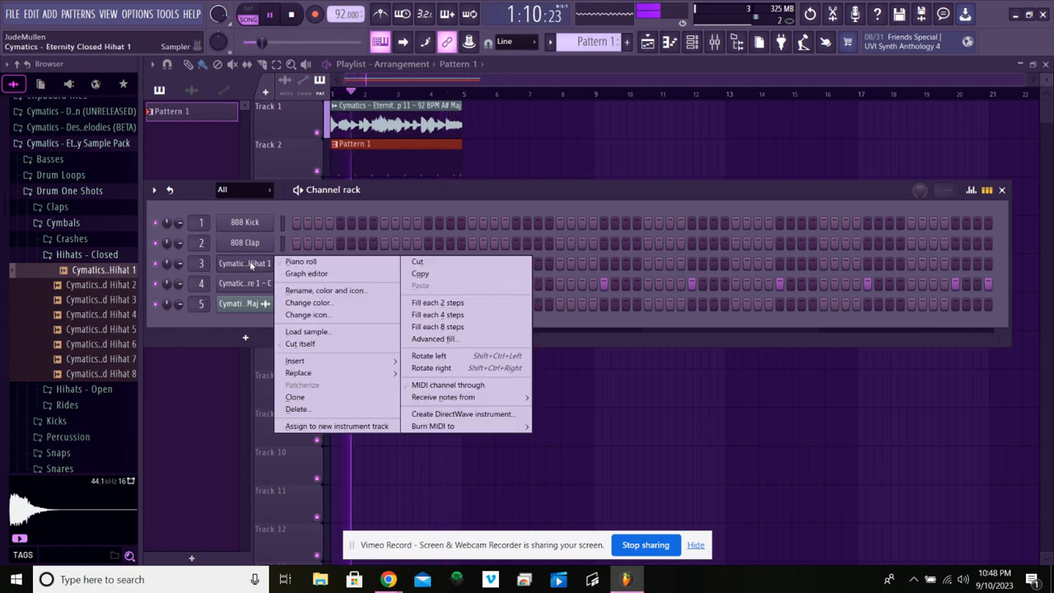
{"action": "left_click", "coordinate": [433, 306]}
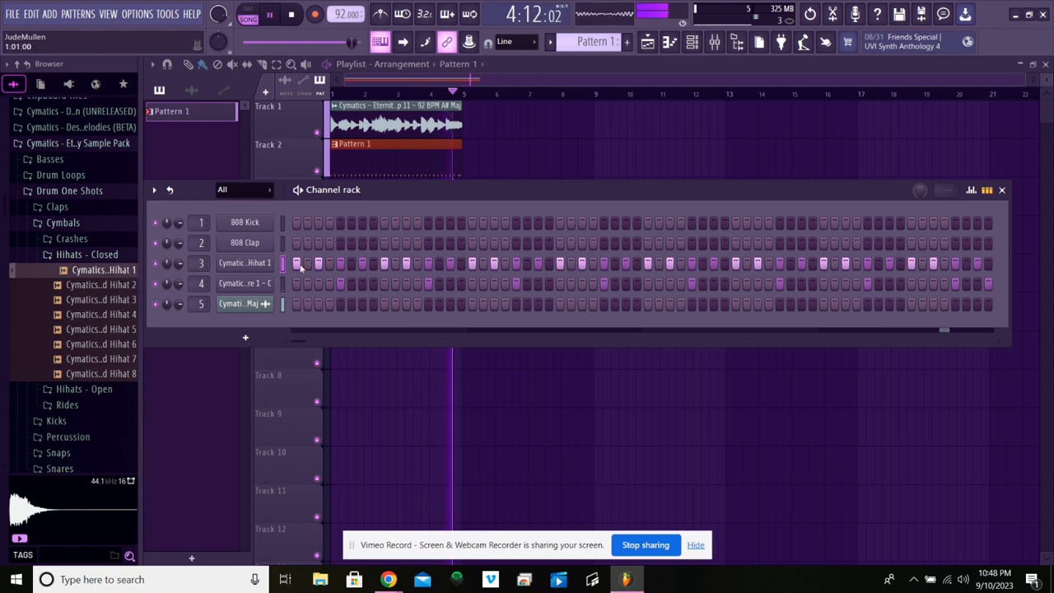
Try Eternity Closed Hihat 2 in the hi-hat channel, and swap it for Closed Hihat 3
{"action": "left_click_drag", "start_coordinate": [121, 284], "coordinate": [245, 265]}
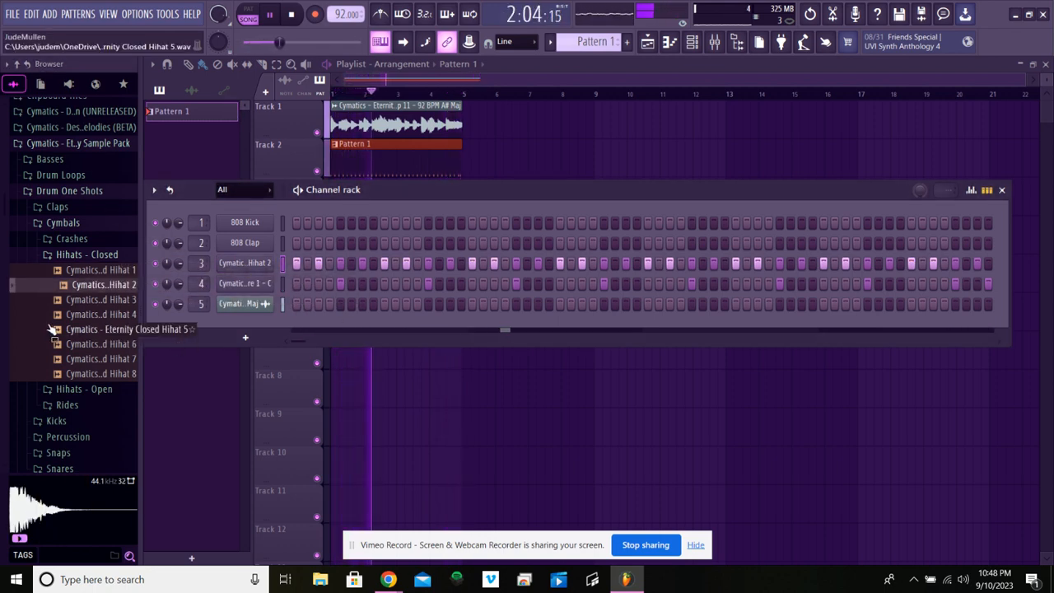
{"action": "left_click_drag", "start_coordinate": [100, 299], "coordinate": [239, 265]}
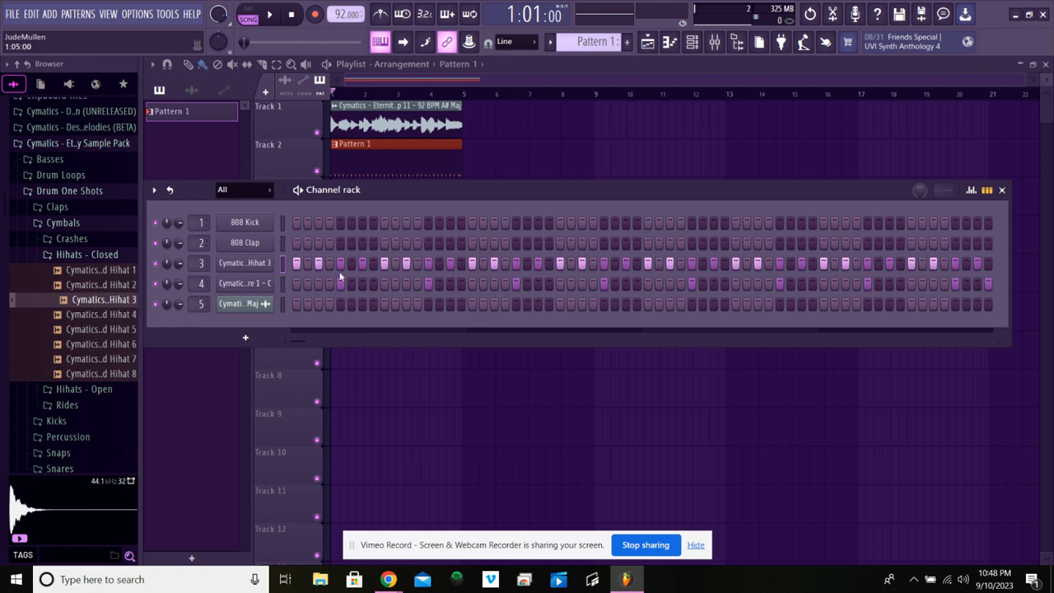
Play the beat back and add an extra Eternity Closed Hihat 3 hit on step 16
{"action": "key", "text": "space"}
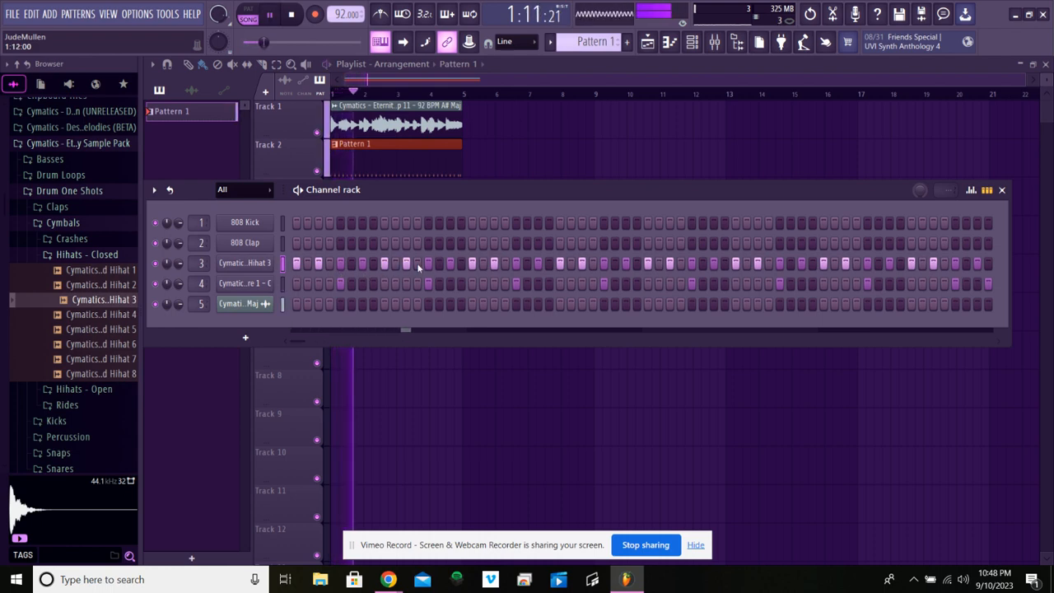
{"action": "key", "text": "space"}
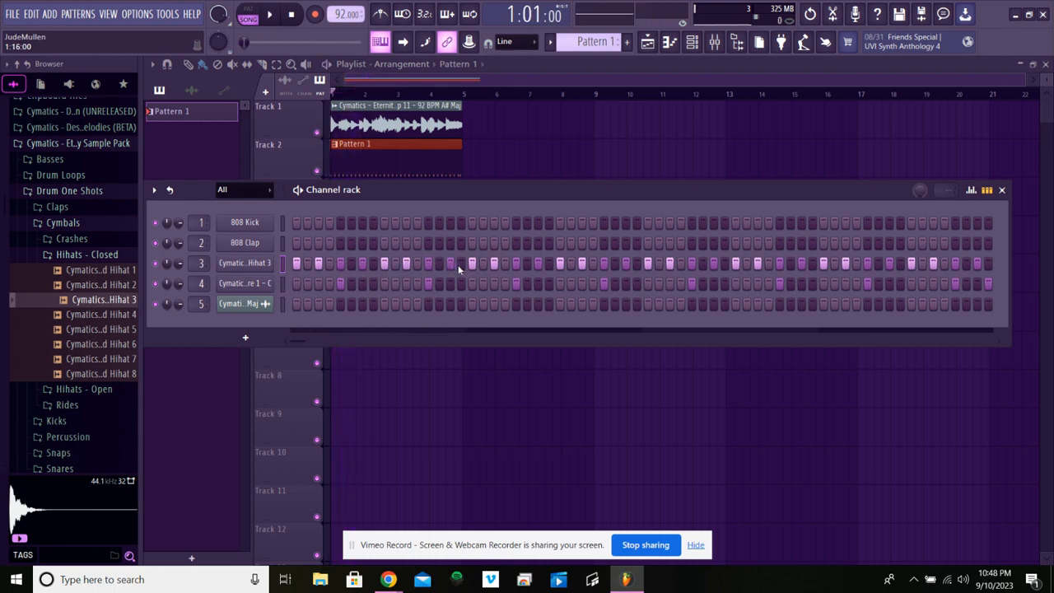
{"action": "key", "text": "space"}
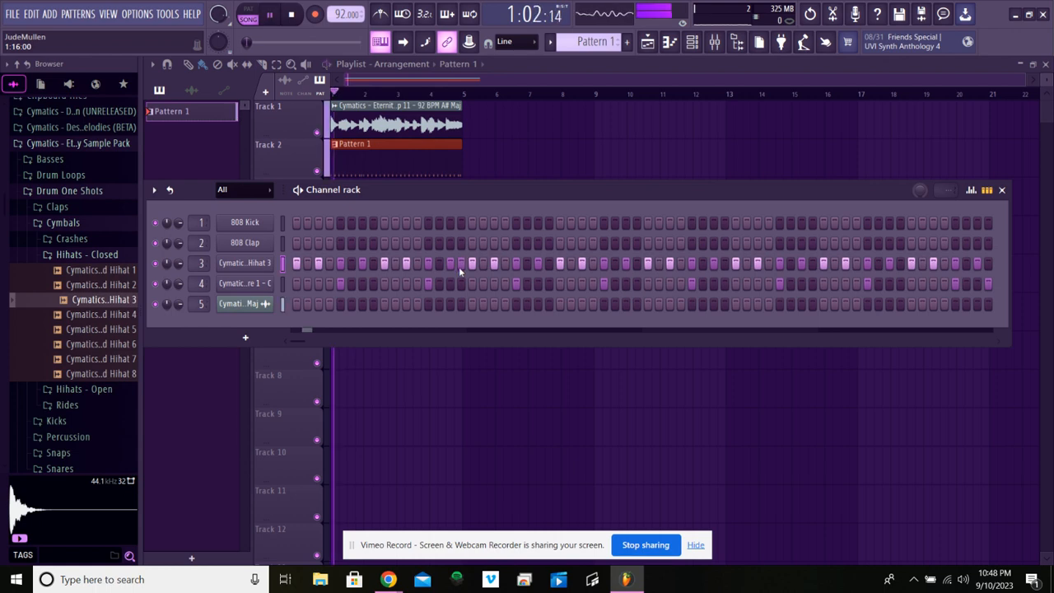
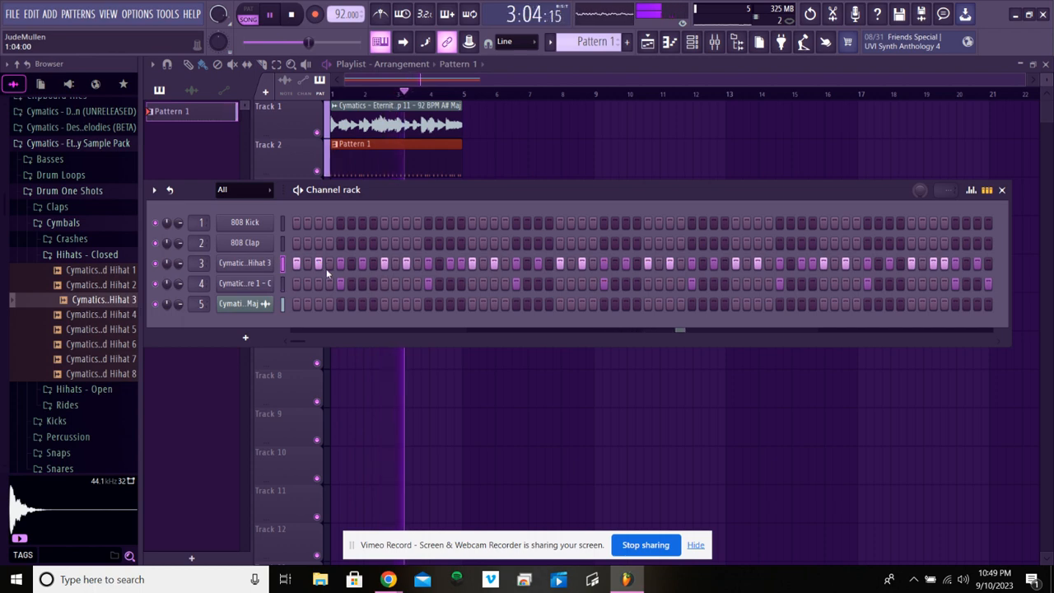
Open the Eternity pack's Snaps folder and audition its samples over the beat, including Snaps 1, 3 and 7
{"action": "left_click", "coordinate": [103, 255]}
{"action": "left_click", "coordinate": [86, 224]}
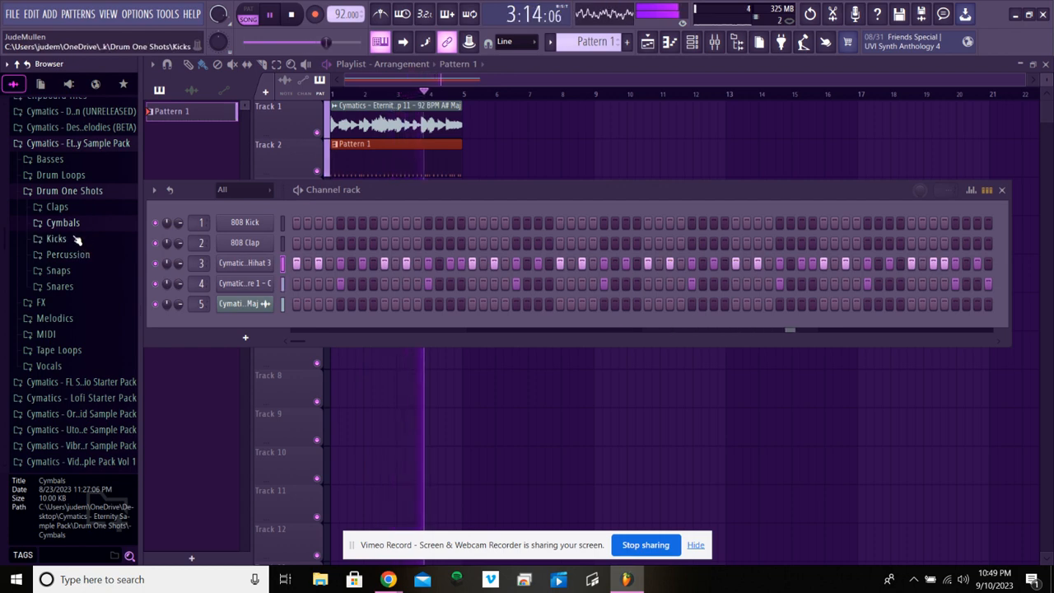
{"action": "left_click", "coordinate": [74, 272]}
{"action": "left_click", "coordinate": [73, 286]}
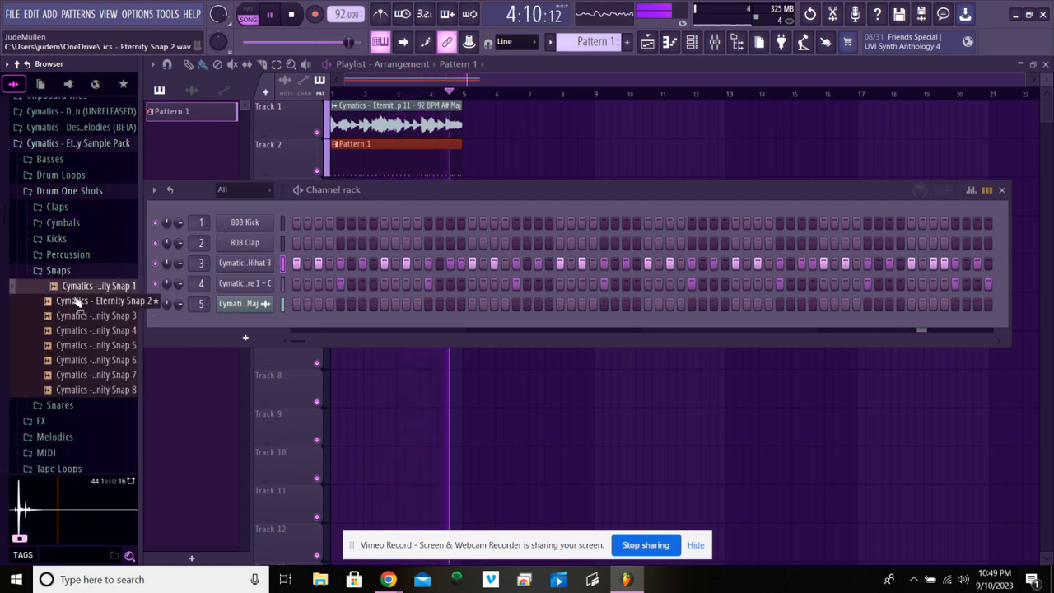
{"action": "left_click", "coordinate": [83, 316]}
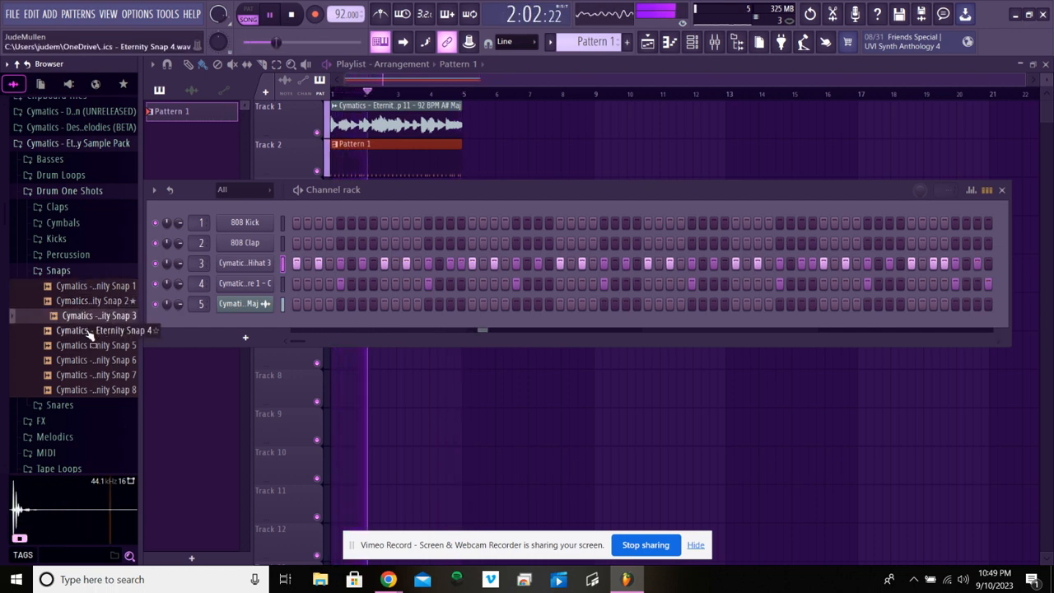
{"action": "left_click", "coordinate": [88, 330]}
{"action": "left_click", "coordinate": [92, 345]}
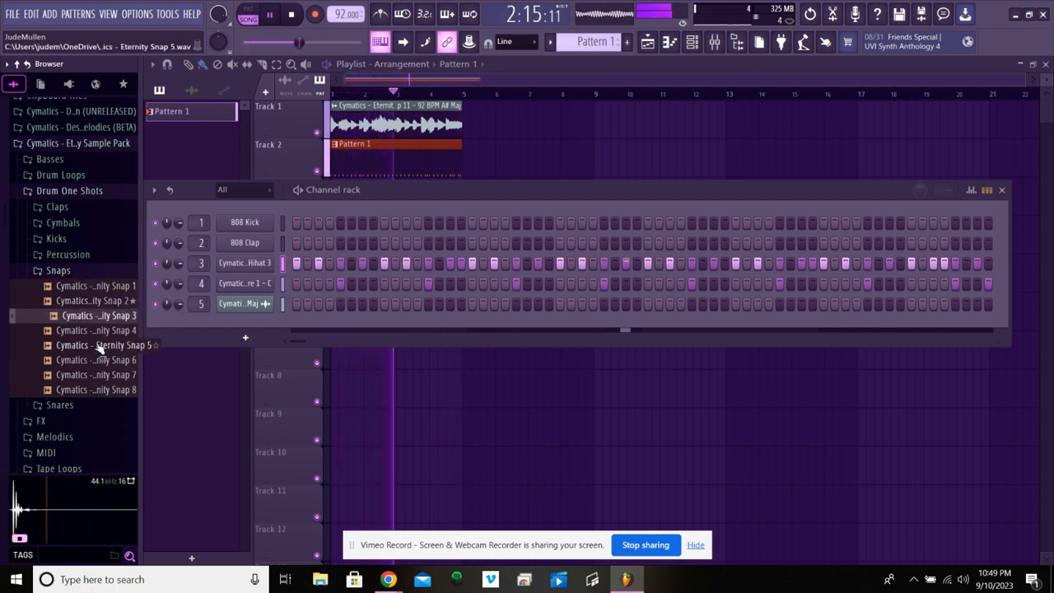
{"action": "left_click", "coordinate": [99, 360]}
{"action": "left_click", "coordinate": [99, 375]}
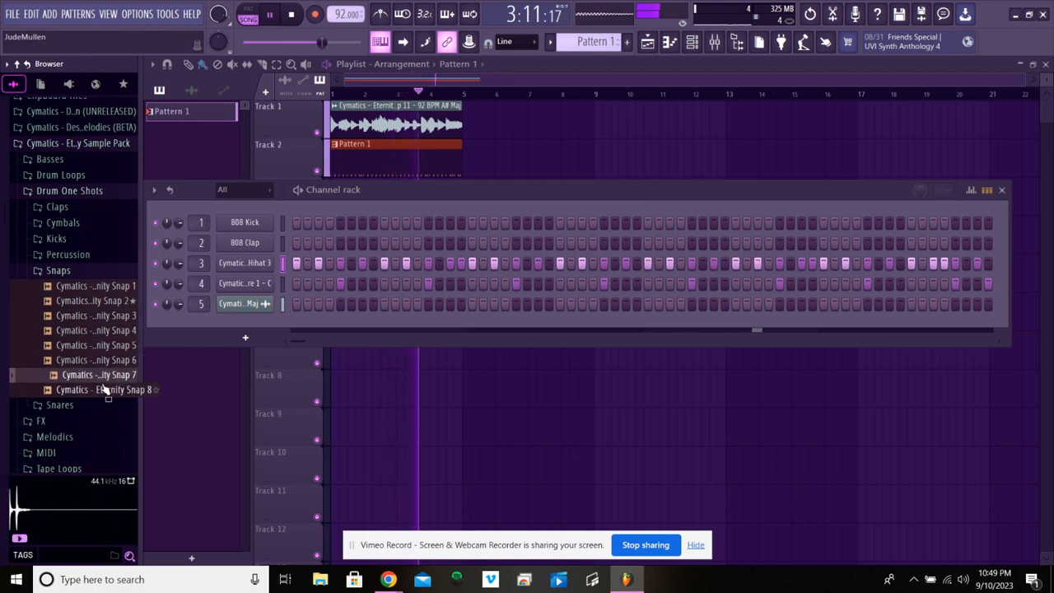
{"action": "left_click", "coordinate": [102, 390]}
{"action": "left_click", "coordinate": [105, 376]}
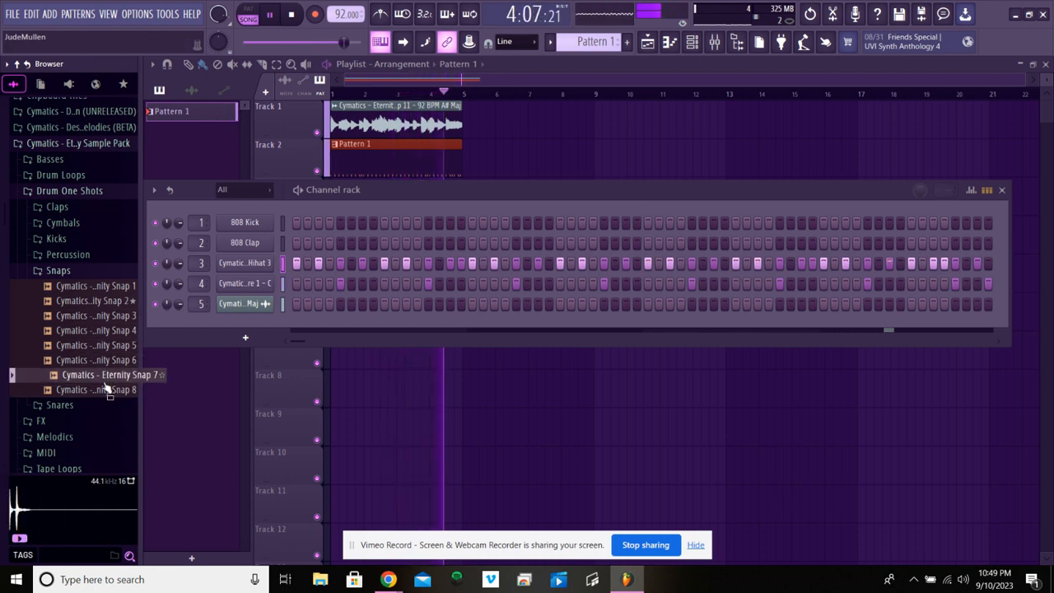
Replace the 808 Clap channel's sample with Eternity Snap 7 and copy the snare channel's step pattern into its row
{"action": "left_click_drag", "start_coordinate": [105, 383], "coordinate": [250, 244]}
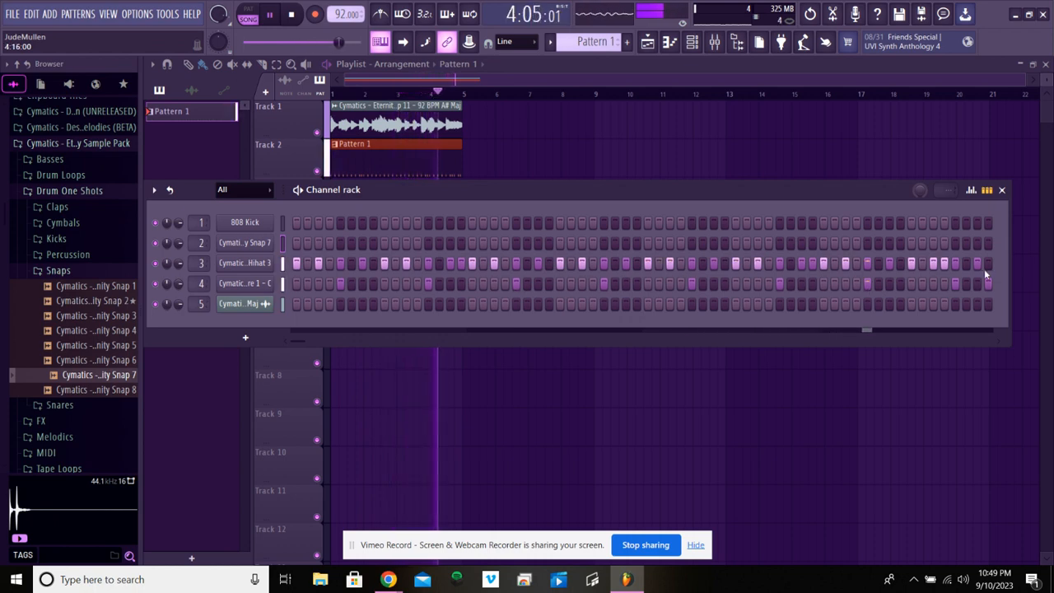
{"action": "right_click", "coordinate": [241, 285]}
{"action": "left_click", "coordinate": [432, 295]}
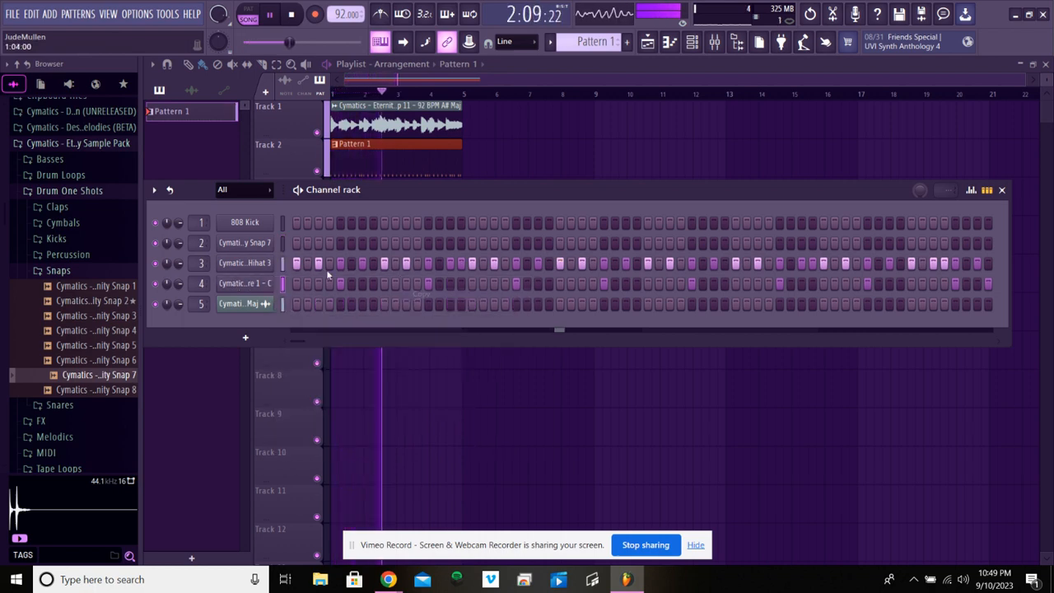
{"action": "right_click", "coordinate": [260, 243]}
{"action": "left_click", "coordinate": [420, 265]}
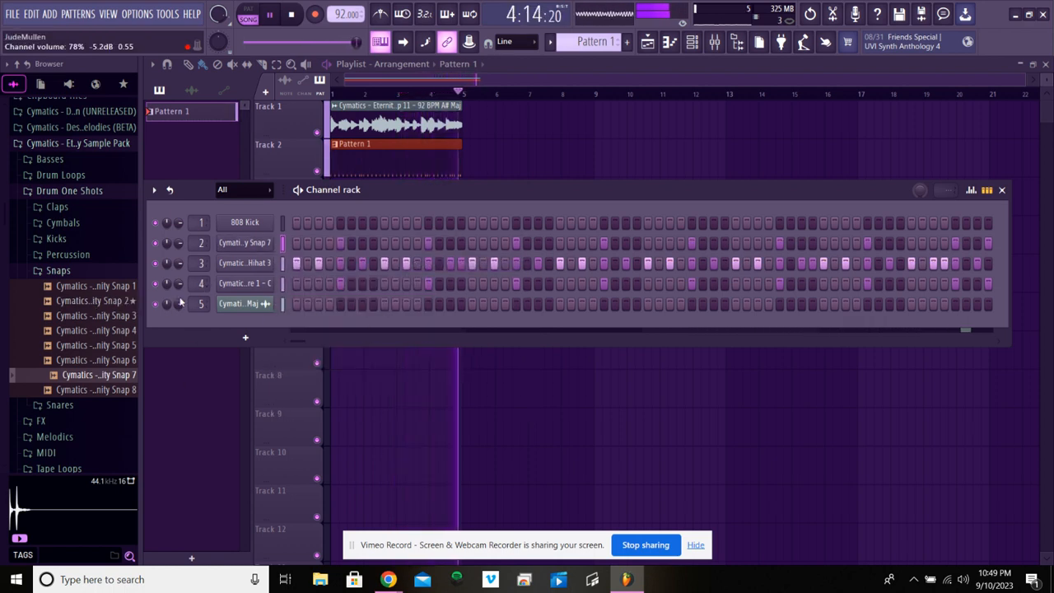
Open the Eternity pack's Kicks folder and audition Kicks 3, 6, 7 and 8 over the beat
{"action": "left_click", "coordinate": [109, 274]}
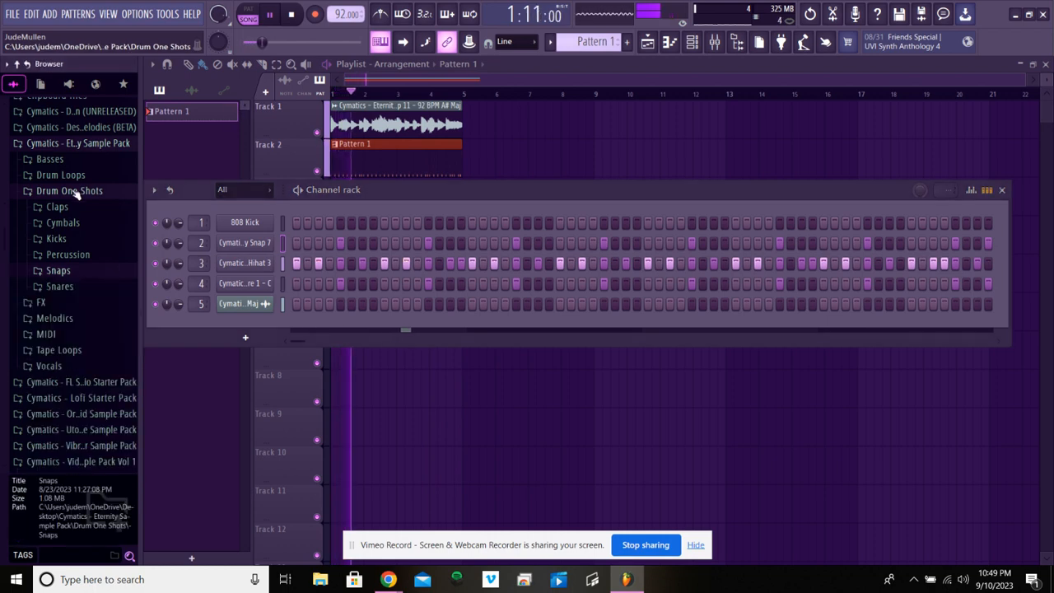
{"action": "left_click", "coordinate": [86, 190]}
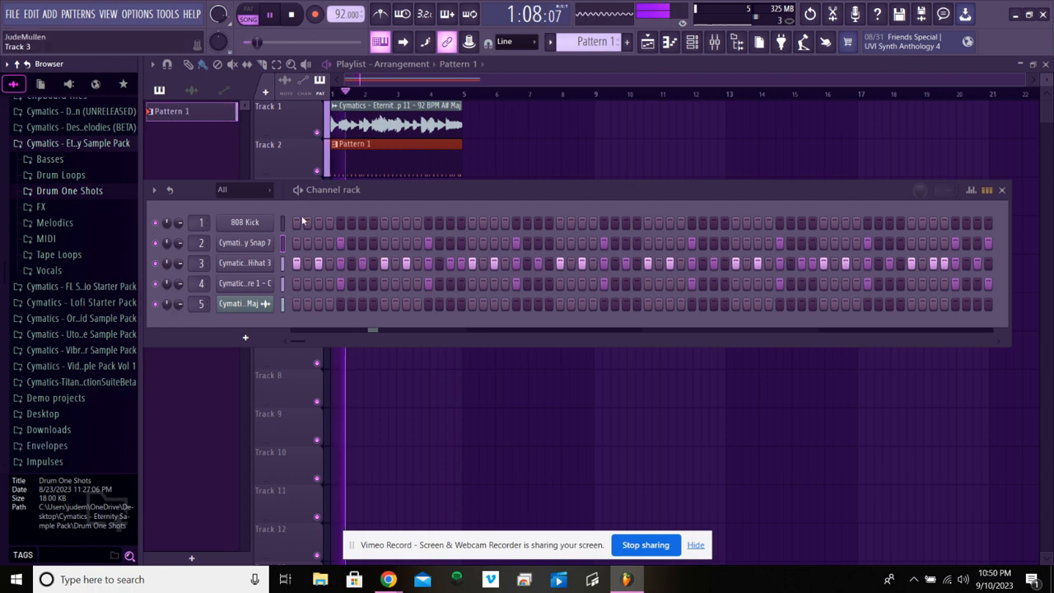
{"action": "left_click", "coordinate": [80, 195]}
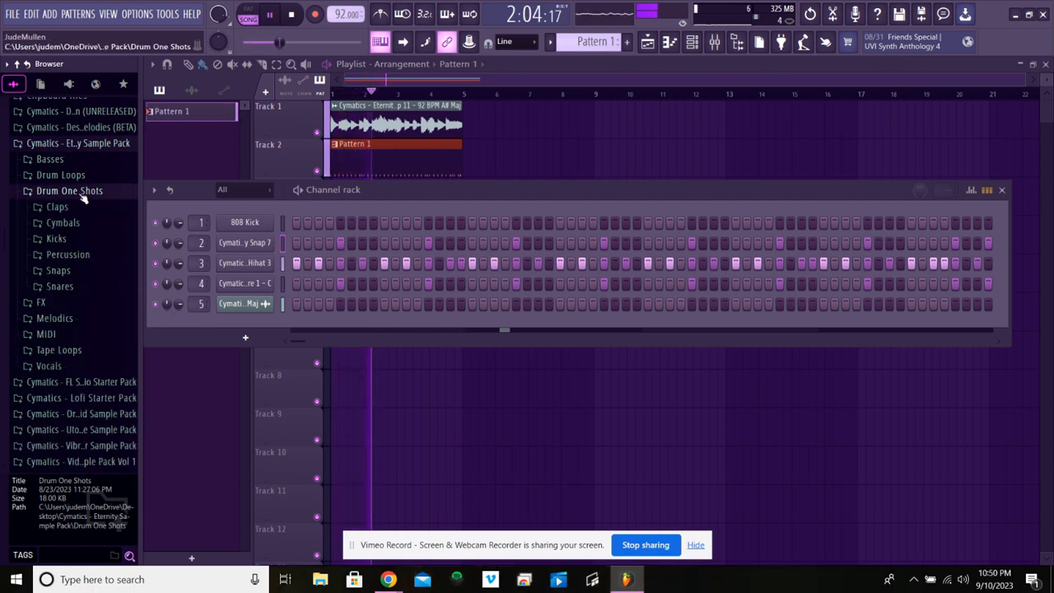
{"action": "left_click", "coordinate": [54, 238]}
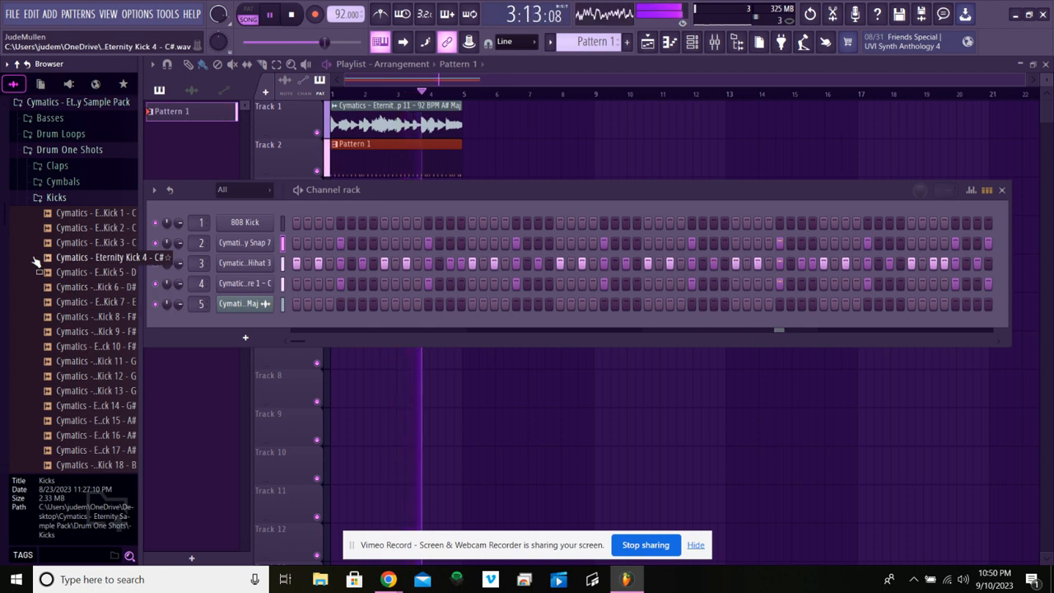
{"action": "left_click", "coordinate": [95, 242]}
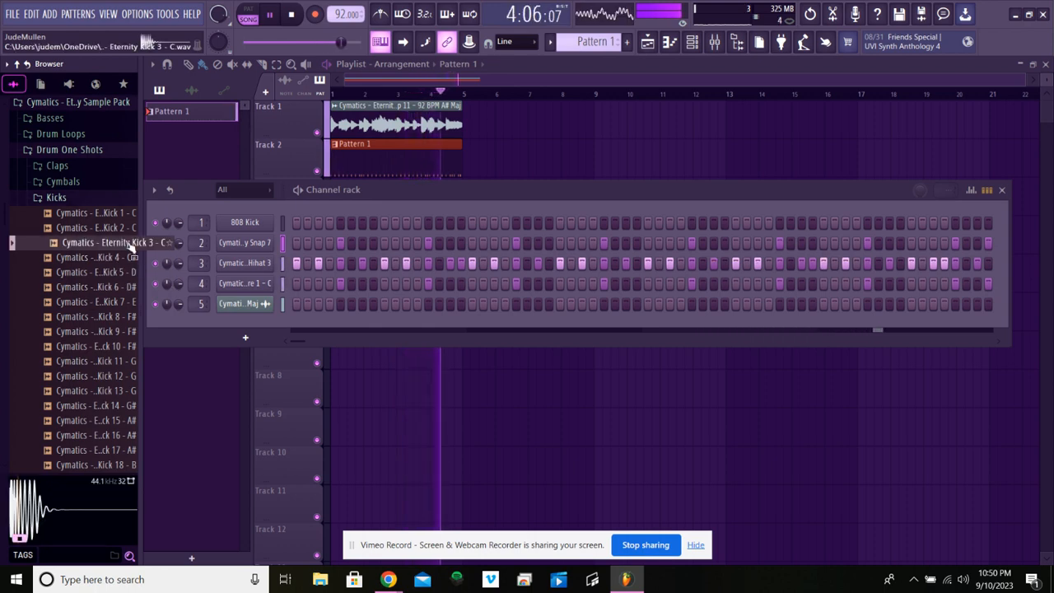
{"action": "left_click", "coordinate": [103, 288]}
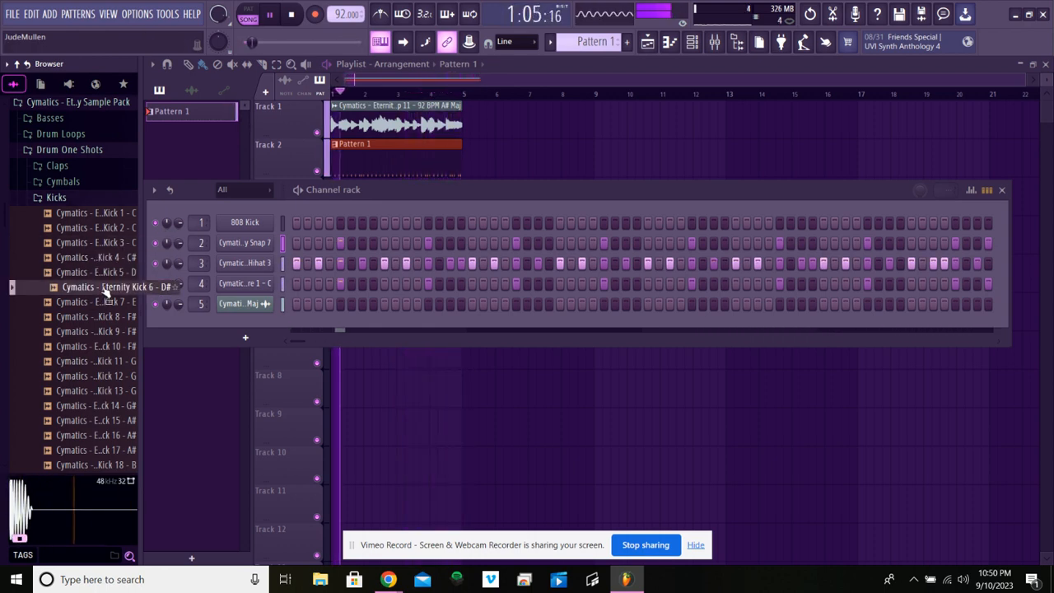
{"action": "left_click", "coordinate": [106, 303]}
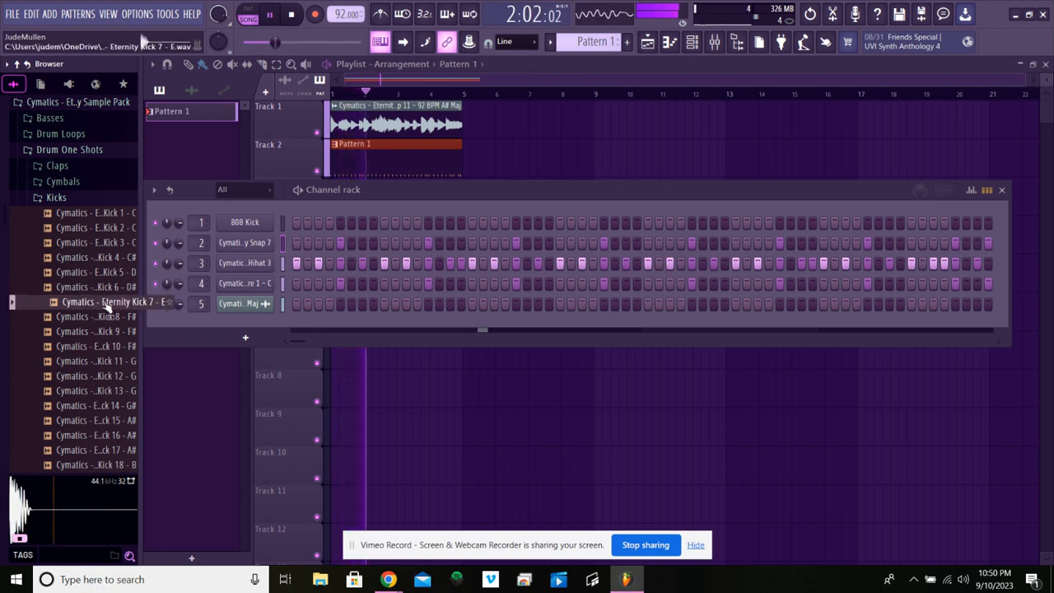
{"action": "left_click", "coordinate": [109, 316]}
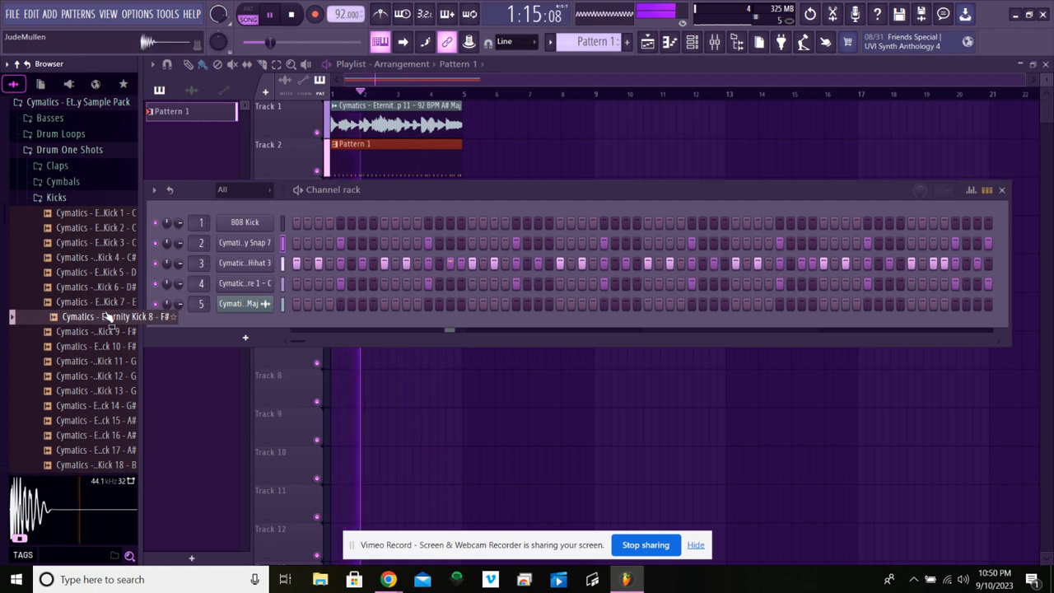
Audition Eternity Kicks 9 to 14 over the beat
{"action": "left_click", "coordinate": [113, 330]}
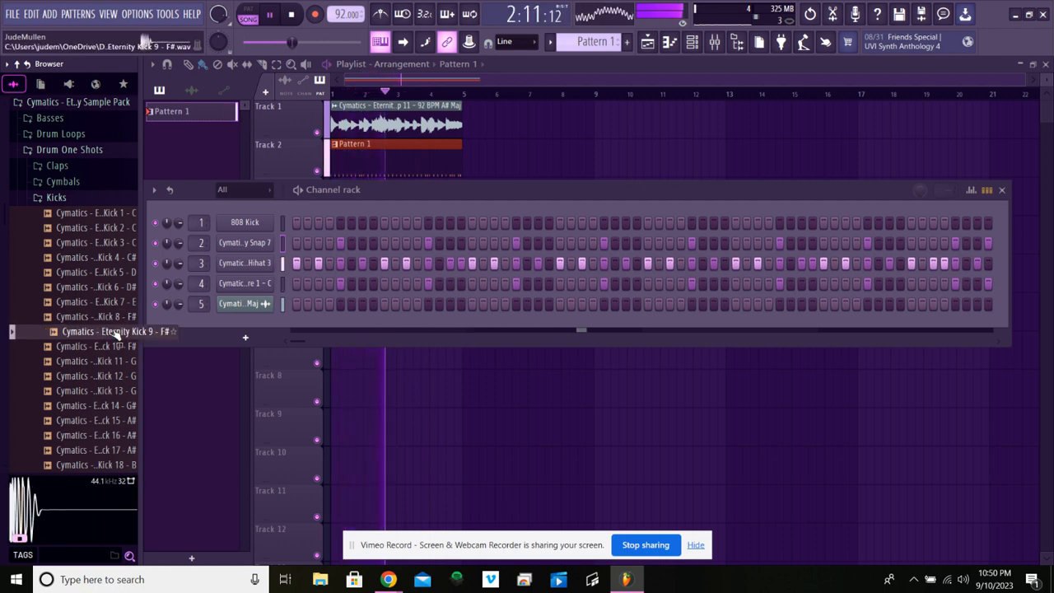
{"action": "left_click", "coordinate": [115, 347]}
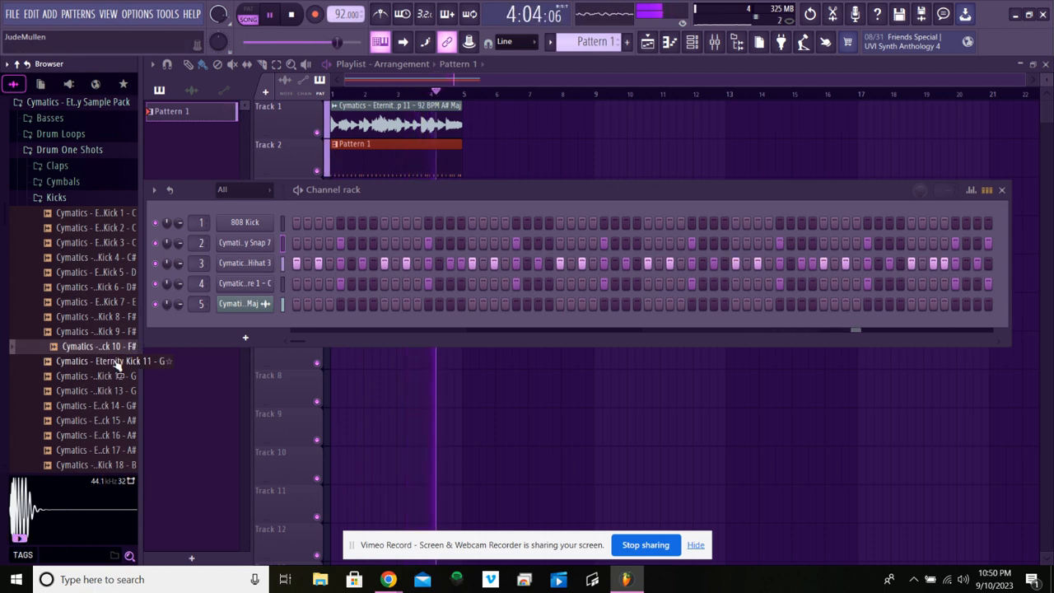
{"action": "left_click", "coordinate": [117, 363]}
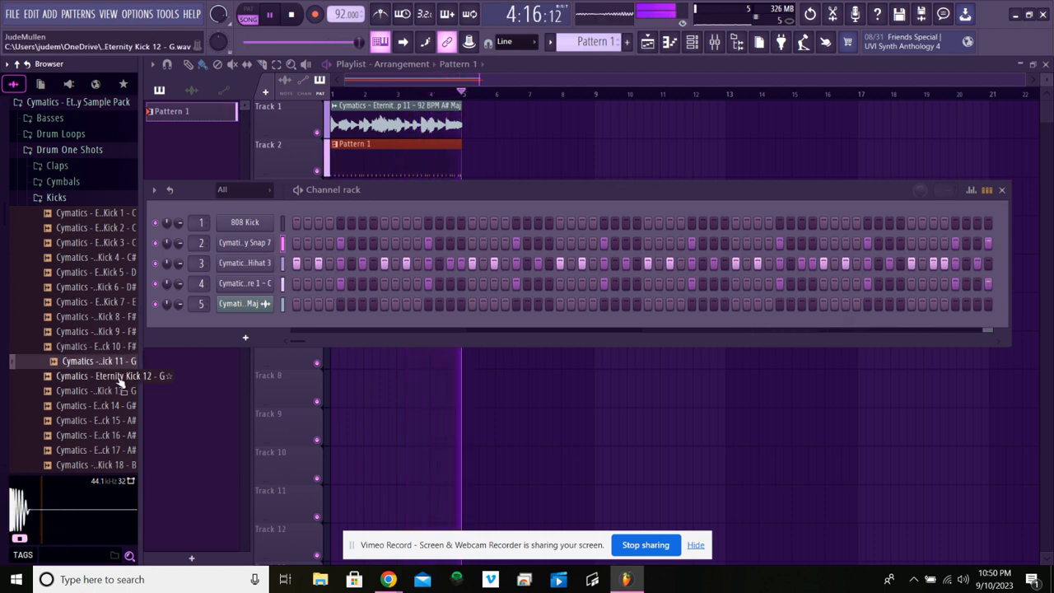
{"action": "left_click", "coordinate": [112, 382]}
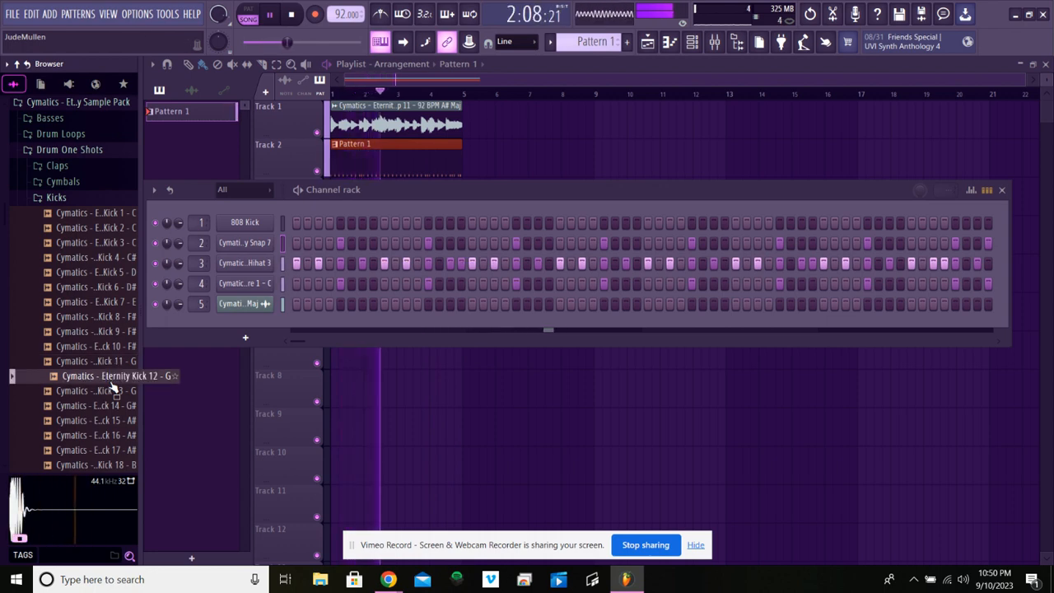
{"action": "left_click", "coordinate": [113, 390]}
{"action": "left_click", "coordinate": [114, 406]}
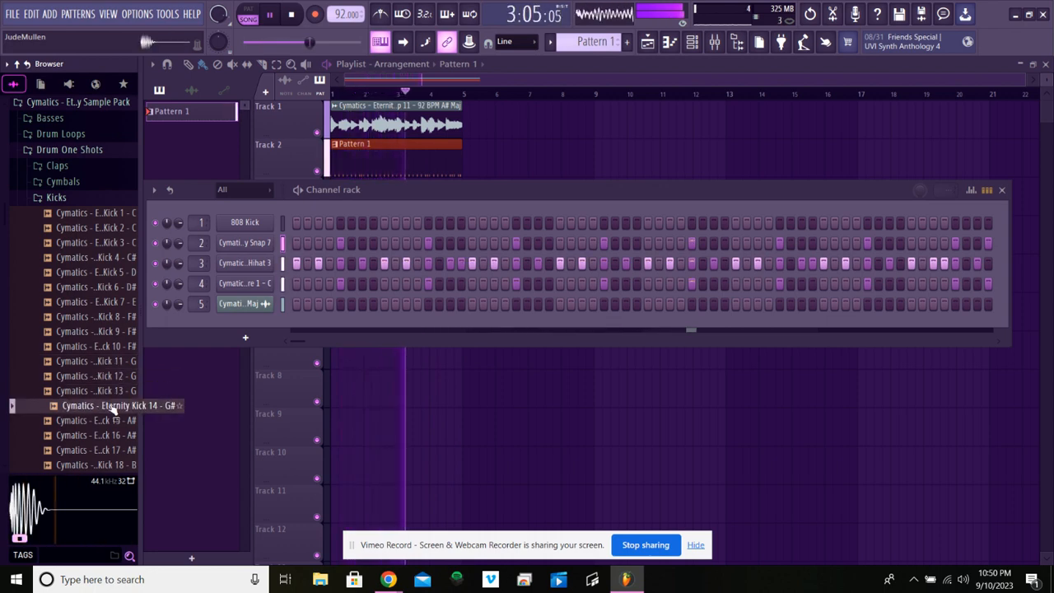
Replay Eternity Kicks 11 and 6 over the beat and audition Kicks 16, 17 and 18
{"action": "left_click", "coordinate": [117, 362]}
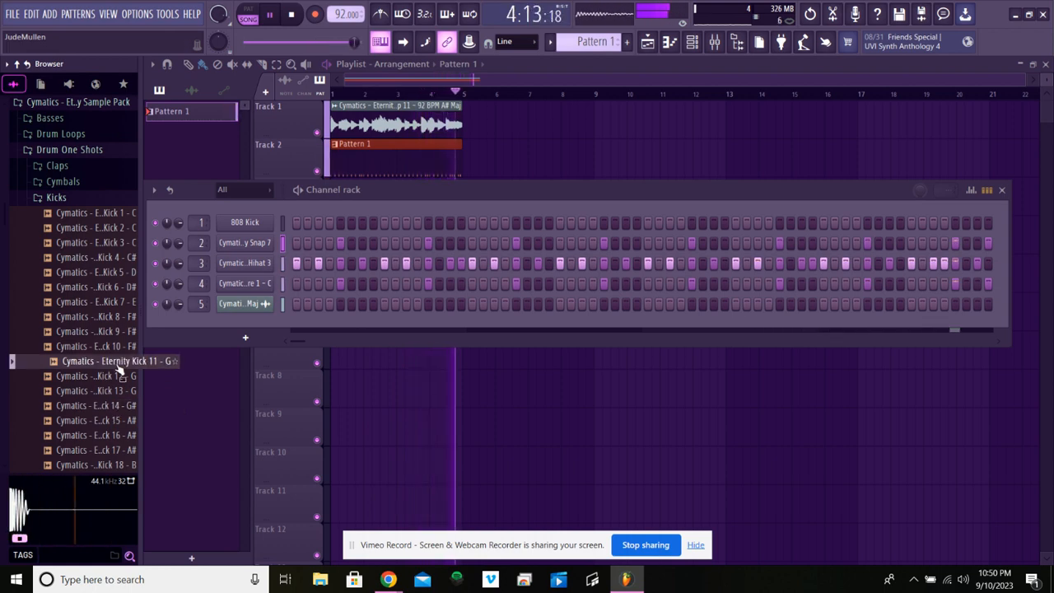
{"action": "left_click", "coordinate": [111, 287]}
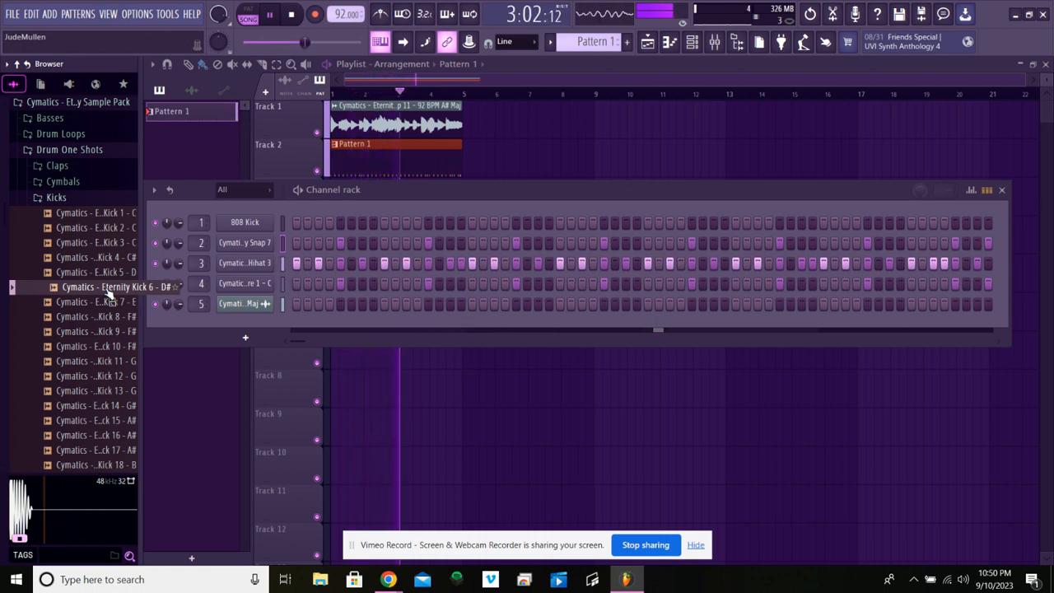
{"action": "left_click", "coordinate": [87, 437]}
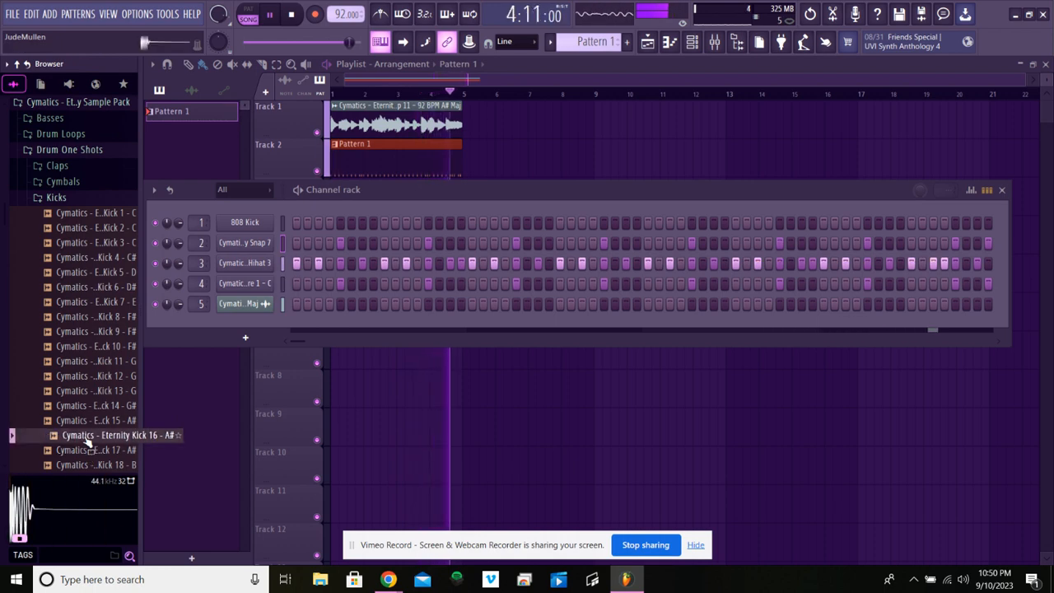
{"action": "left_click", "coordinate": [97, 451]}
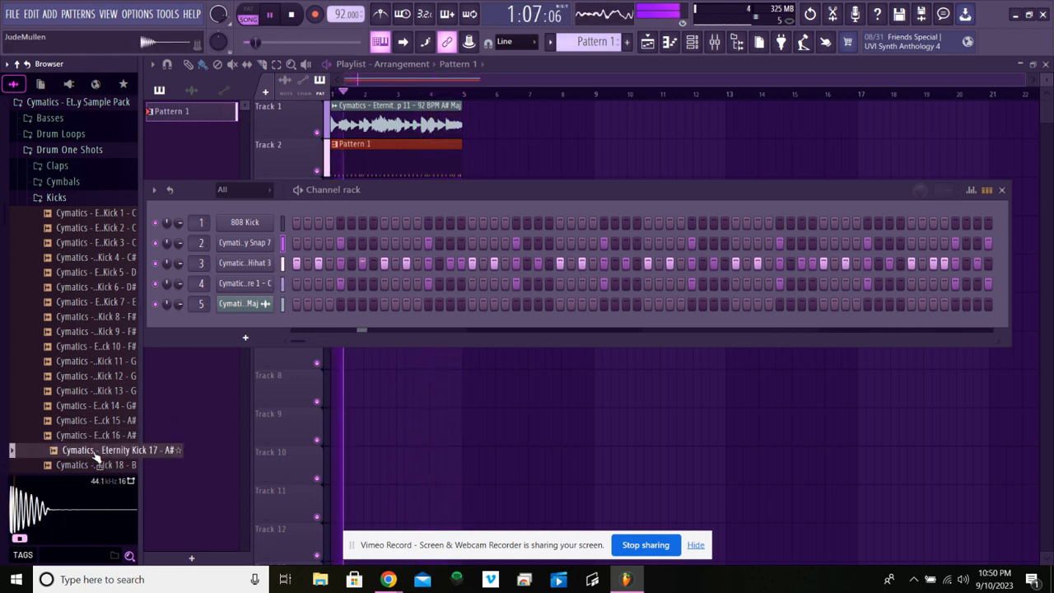
{"action": "scroll", "coordinate": [96, 457], "scroll_direction": "down", "scroll_amount": 3}
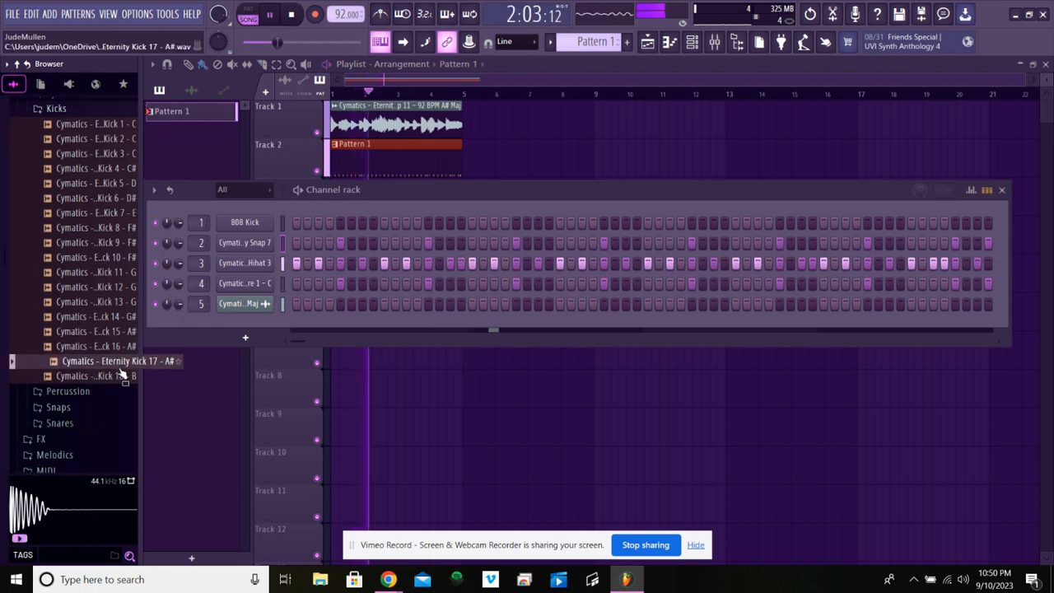
{"action": "left_click", "coordinate": [120, 376]}
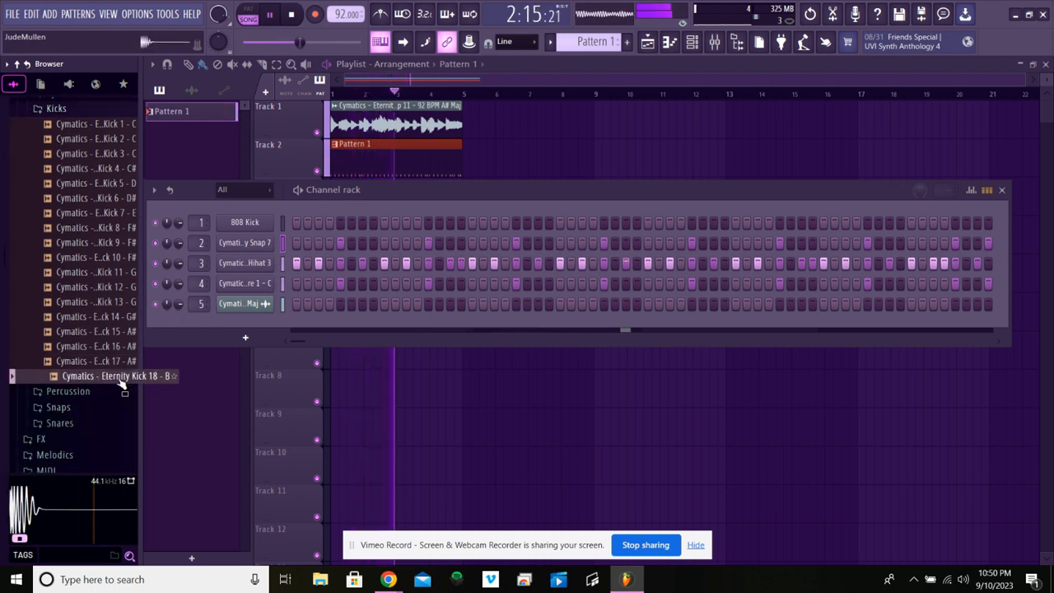
Compare Eternity Kicks 8, 6 and 5 over the beat
{"action": "left_click", "coordinate": [96, 229]}
{"action": "left_click", "coordinate": [97, 199]}
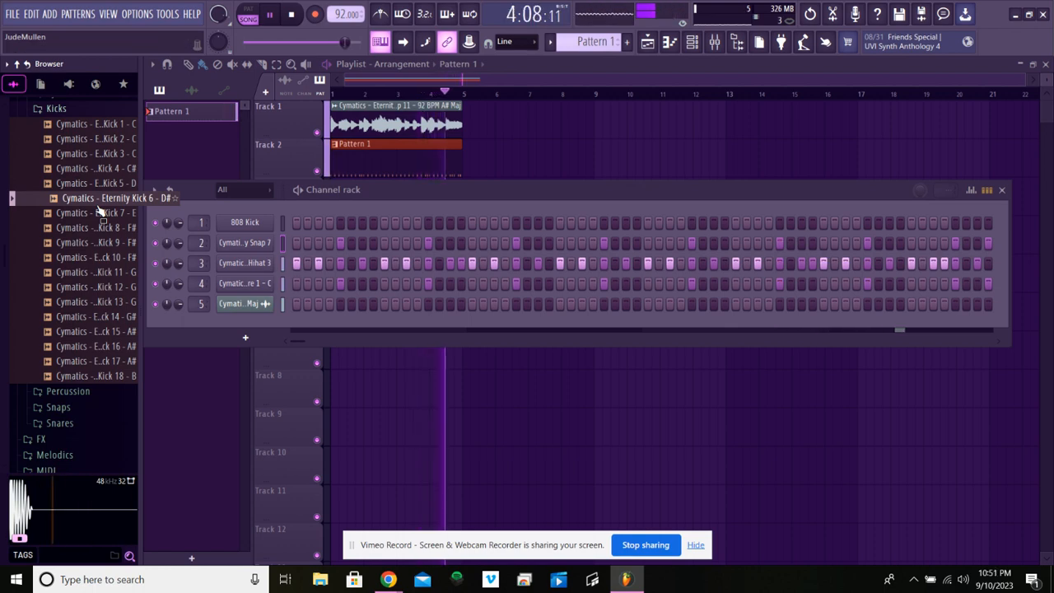
{"action": "left_click", "coordinate": [99, 184]}
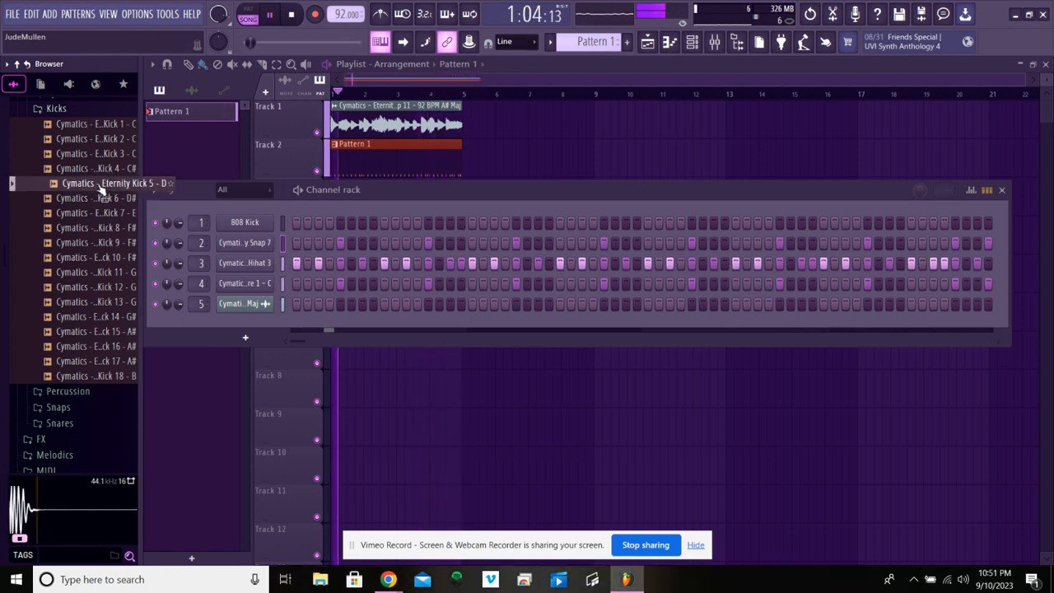
{"action": "scroll", "coordinate": [86, 241], "scroll_direction": "up", "scroll_amount": 3}
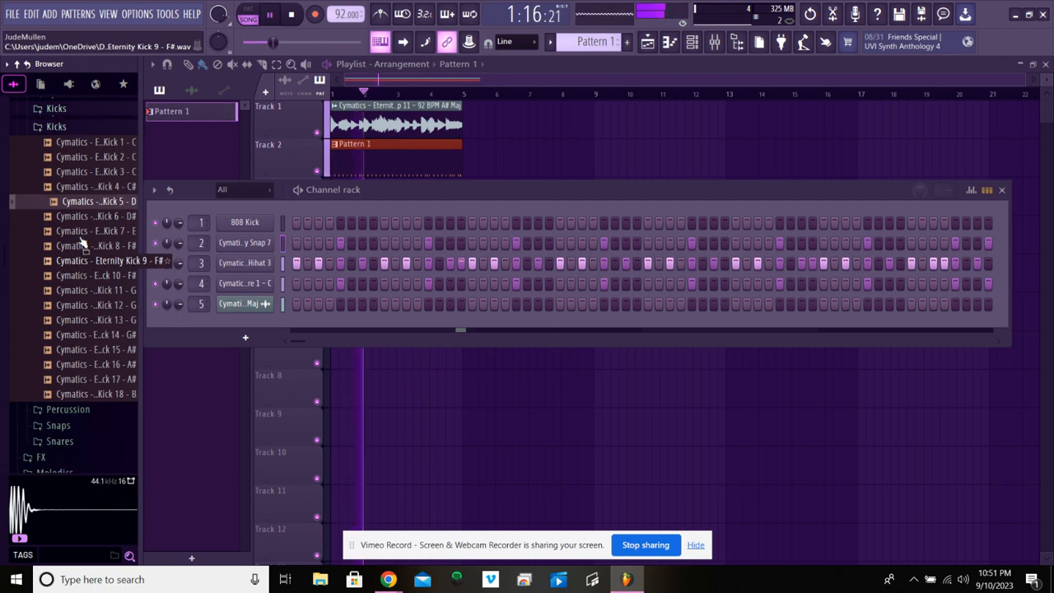
Step back through the Eternity kicks from Kick 5 to Kick 3 and audition Kicks 6 and 7 over the beat
{"action": "key", "text": "Up"}
{"action": "key", "text": "Up"}
{"action": "key", "text": "Up"}
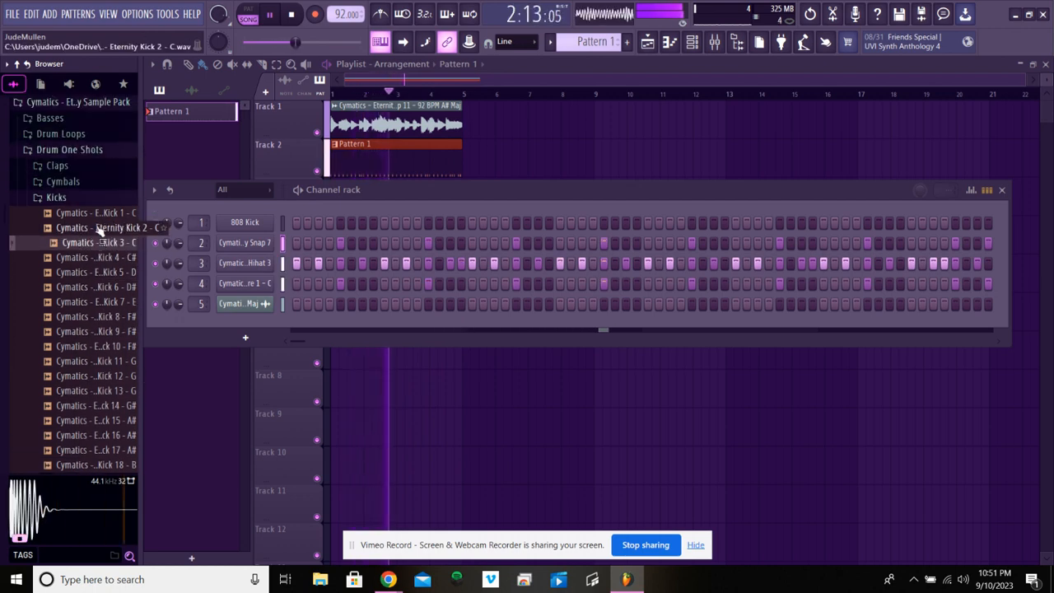
{"action": "left_click", "coordinate": [89, 288]}
{"action": "left_click", "coordinate": [103, 303]}
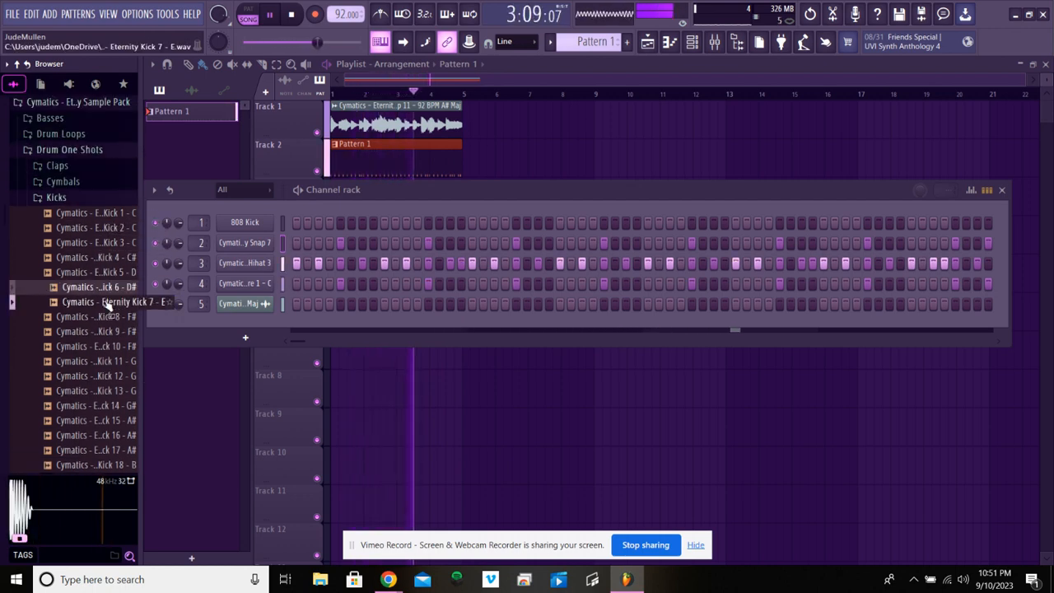
Audition Eternity Kicks 8 to 12 over the beat
{"action": "left_click", "coordinate": [108, 318]}
{"action": "left_click", "coordinate": [108, 332]}
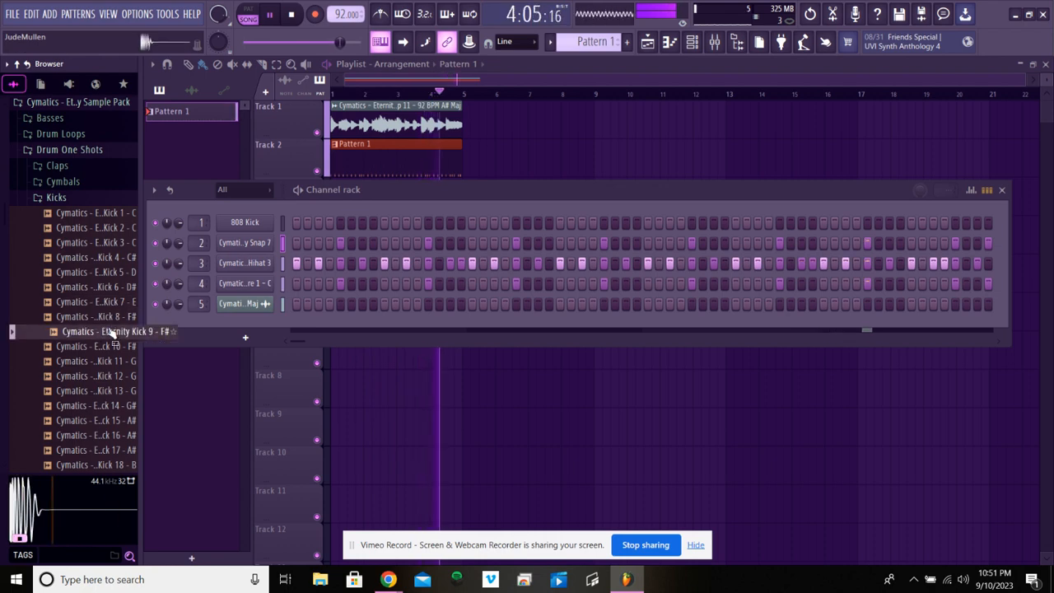
{"action": "left_click", "coordinate": [110, 346]}
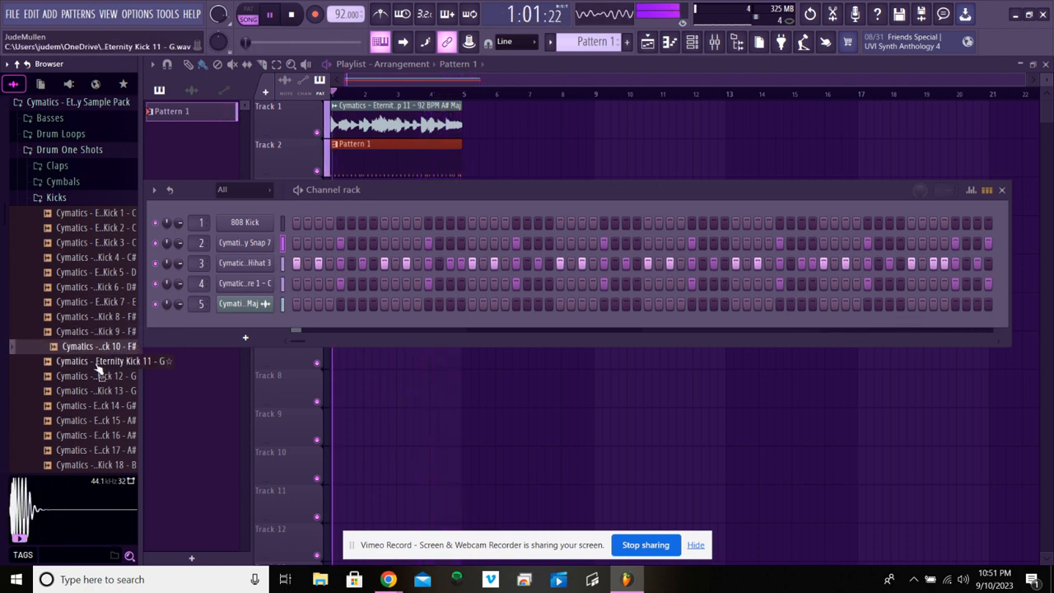
{"action": "left_click", "coordinate": [101, 362]}
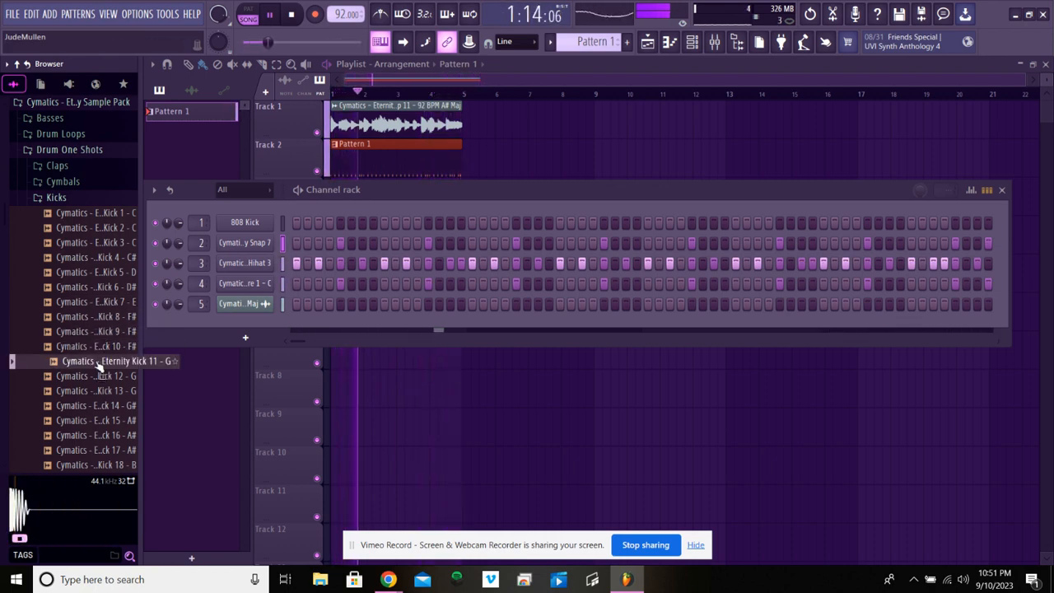
{"action": "left_click", "coordinate": [99, 375]}
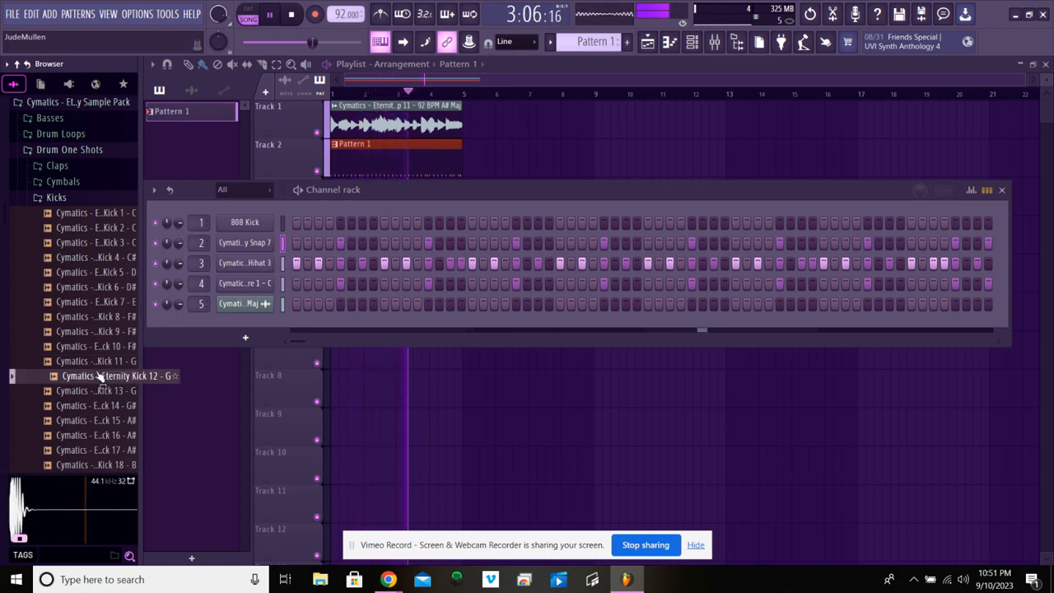
Replace the 808 Kick channel's sample with Eternity Kick 12 and place kick hits on steps 1 and 3
{"action": "left_click_drag", "start_coordinate": [99, 375], "coordinate": [266, 229]}
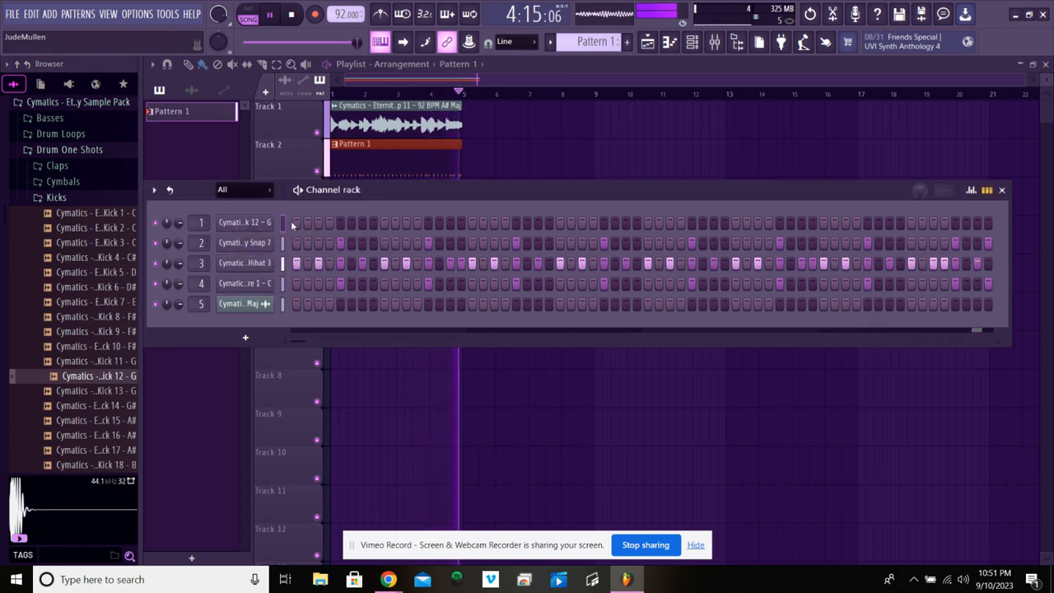
{"action": "left_click", "coordinate": [297, 224]}
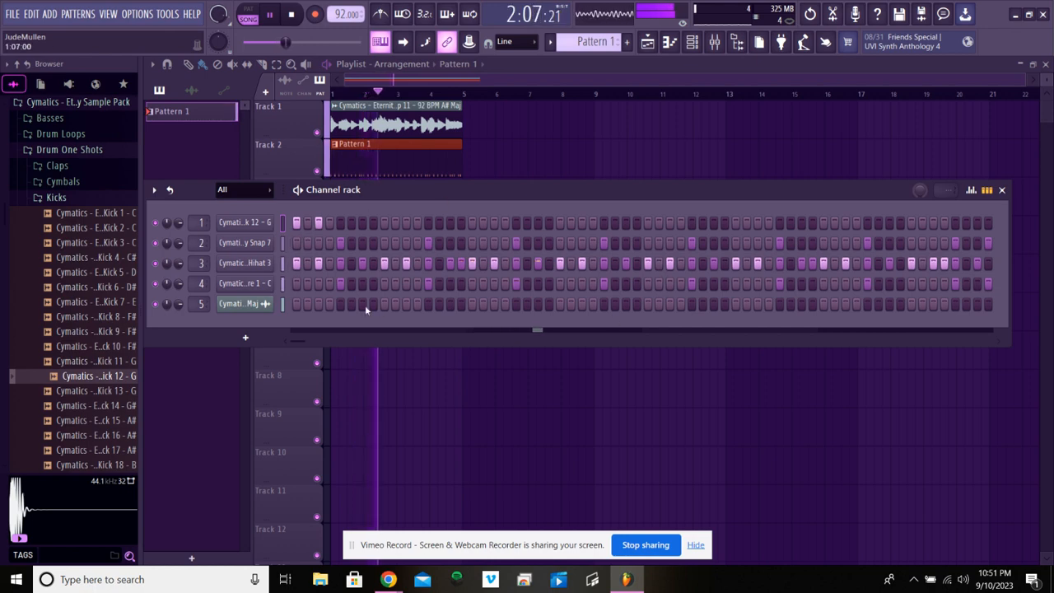
Move the Kick 12 hit from step 3 to step 4 and add a hit on step 7, checking it with playback
{"action": "left_click", "coordinate": [362, 222]}
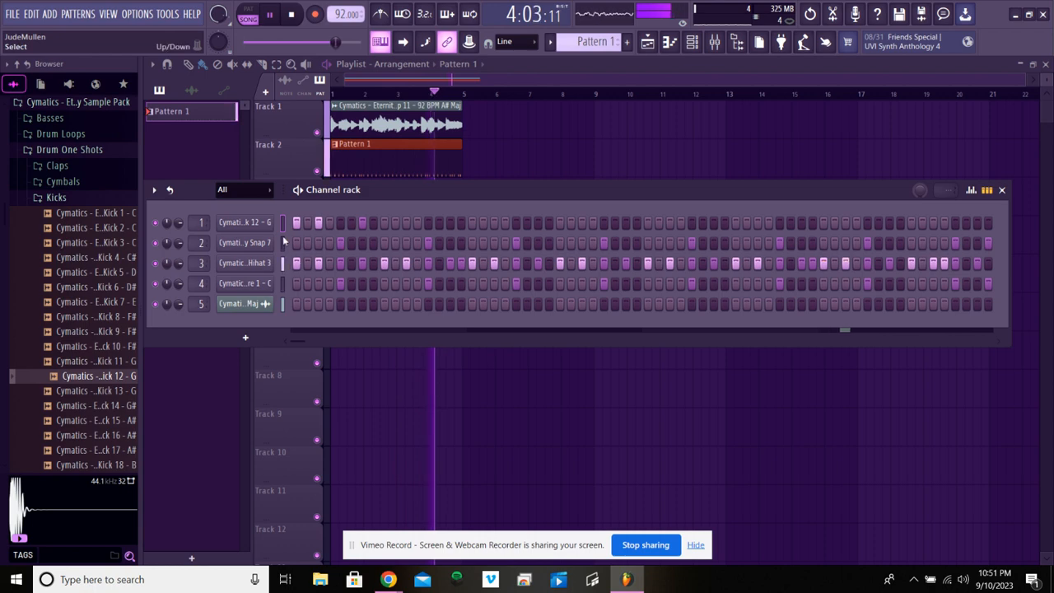
{"action": "left_click", "coordinate": [330, 223]}
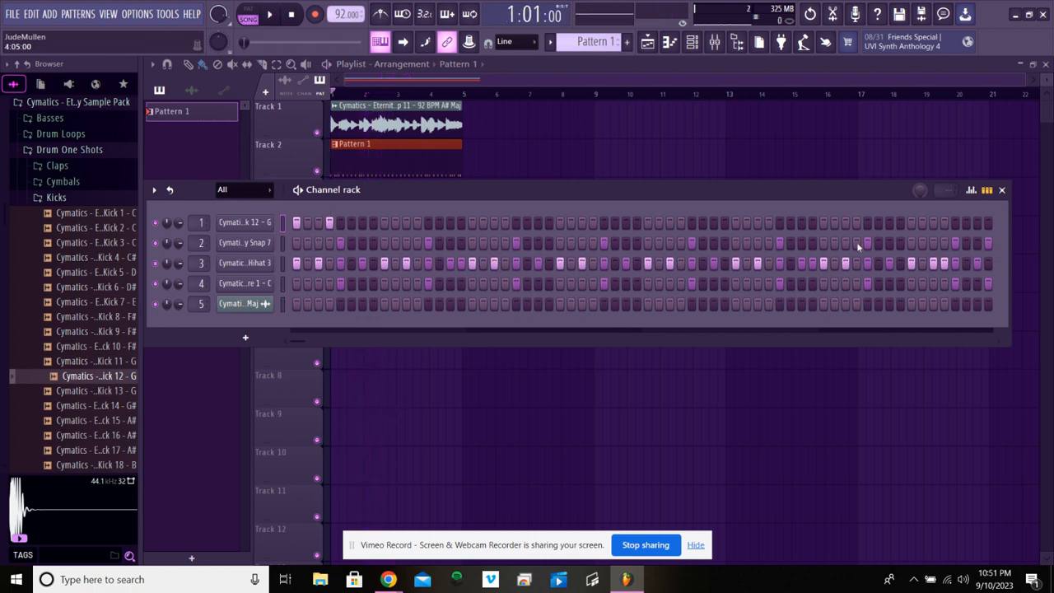
{"action": "key", "text": "space"}
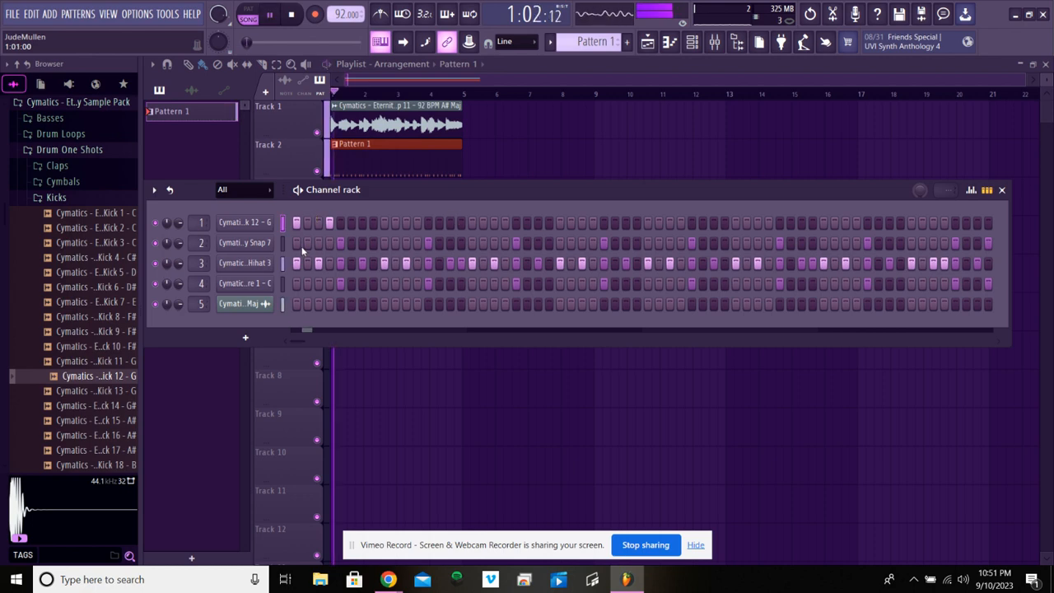
{"action": "left_click", "coordinate": [363, 223]}
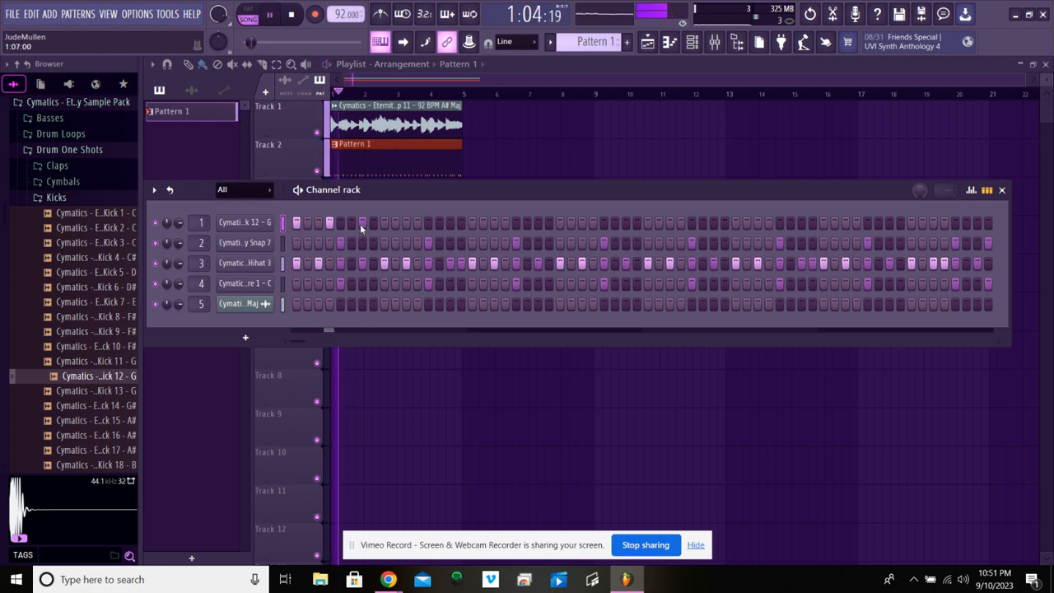
Add Kick 12 hits on steps 11 and 15 of Pattern 1, checking the groove with playback
{"action": "left_click", "coordinate": [395, 223]}
{"action": "key", "text": "space"}
{"action": "key", "text": "space"}
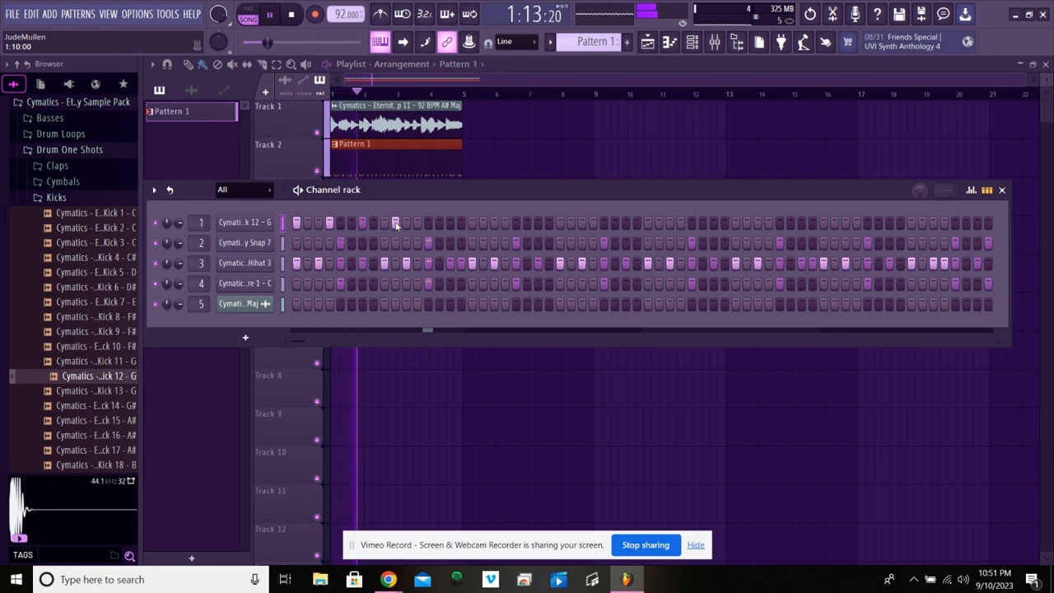
{"action": "left_click", "coordinate": [395, 223]}
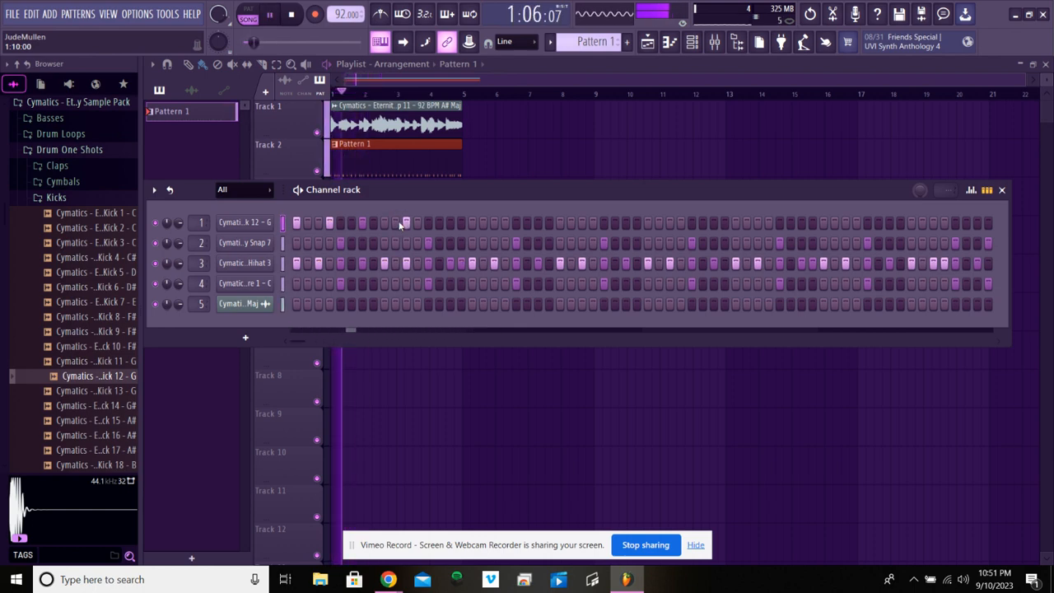
{"action": "key", "text": "space"}
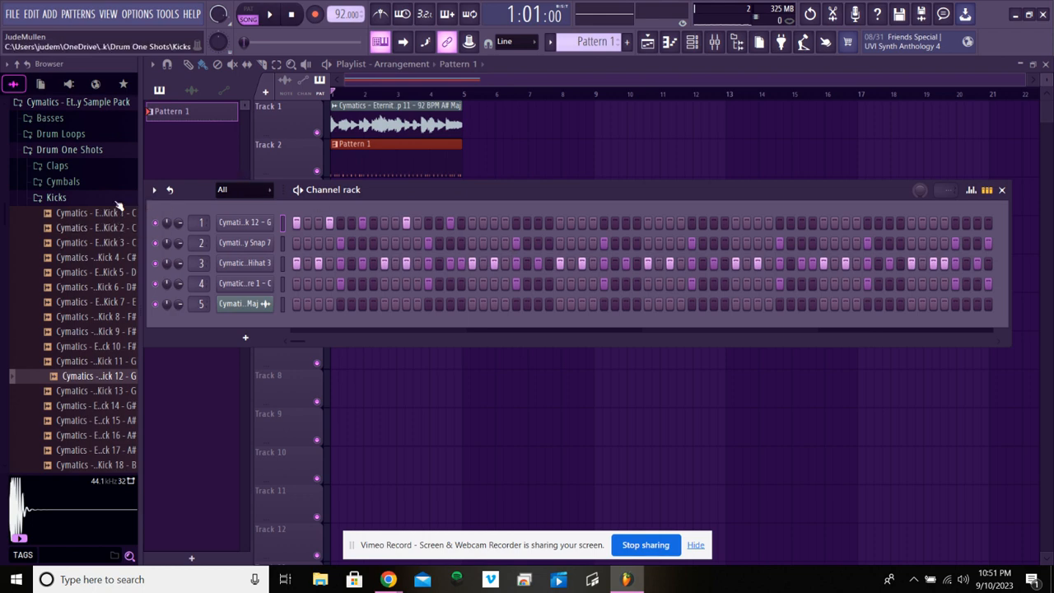
Collapse the Kicks and Drum One Shots folders in the Eternity sample pack
{"action": "left_click", "coordinate": [56, 198]}
{"action": "left_click", "coordinate": [97, 149]}
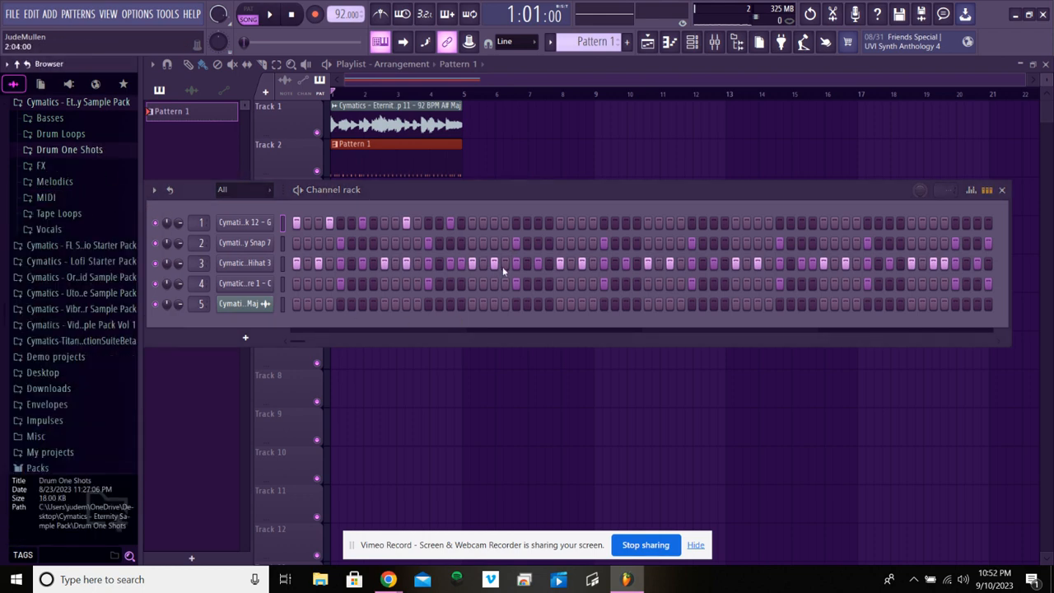
{"action": "left_click", "coordinate": [428, 283]}
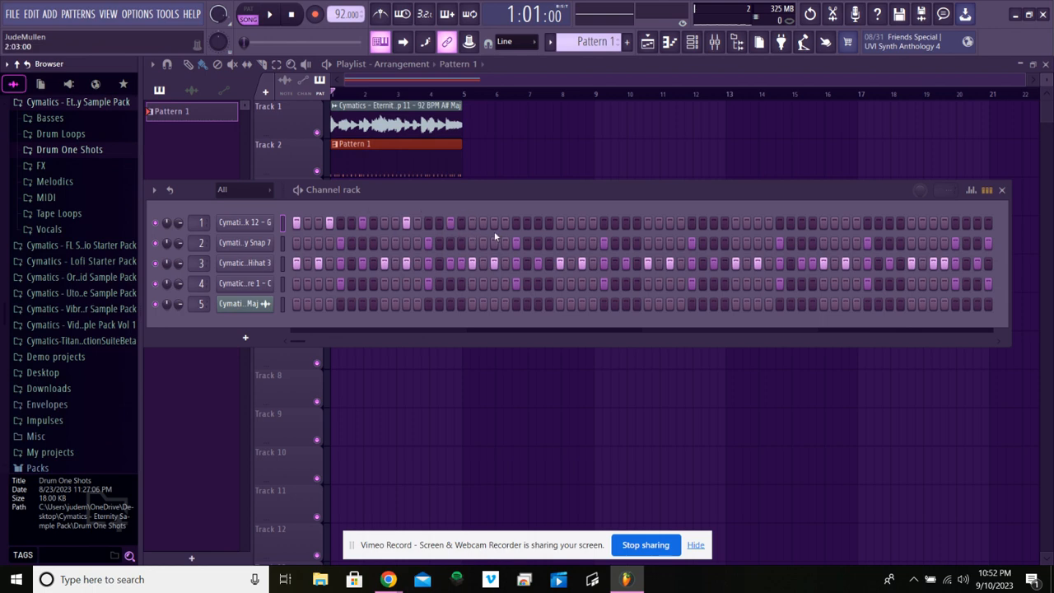
Move the kick hit from step 15 to step 14 and add another kick on step 17
{"action": "key", "text": "space"}
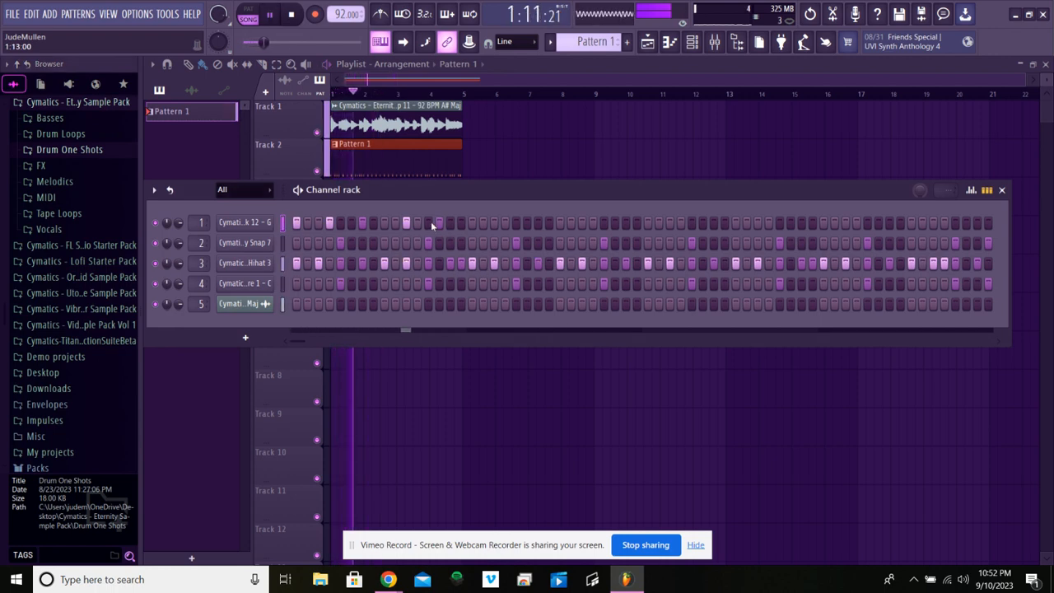
{"action": "key", "text": "space"}
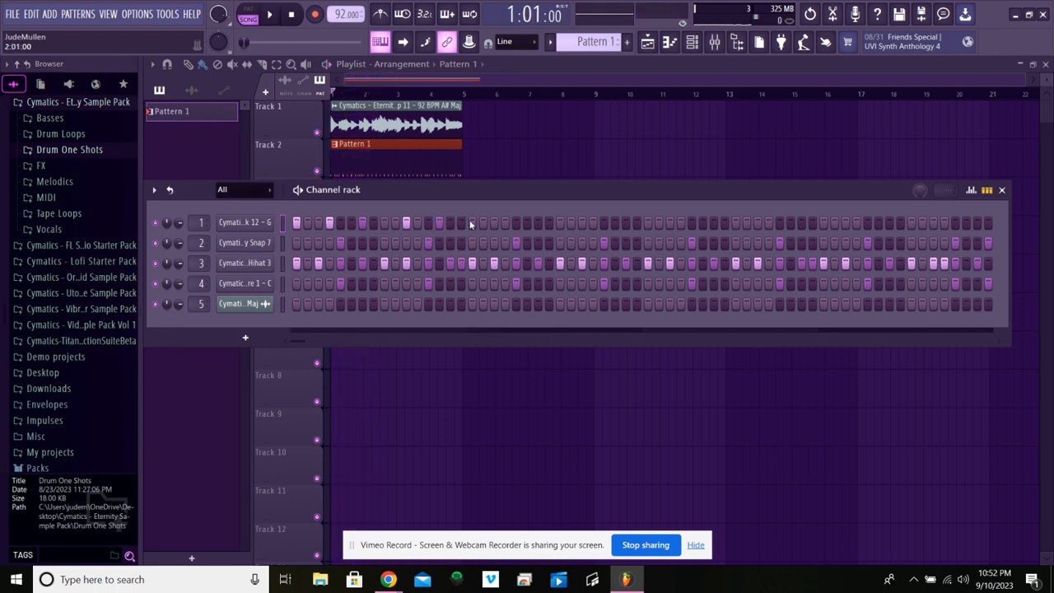
{"action": "left_click", "coordinate": [471, 222]}
{"action": "key", "text": "space"}
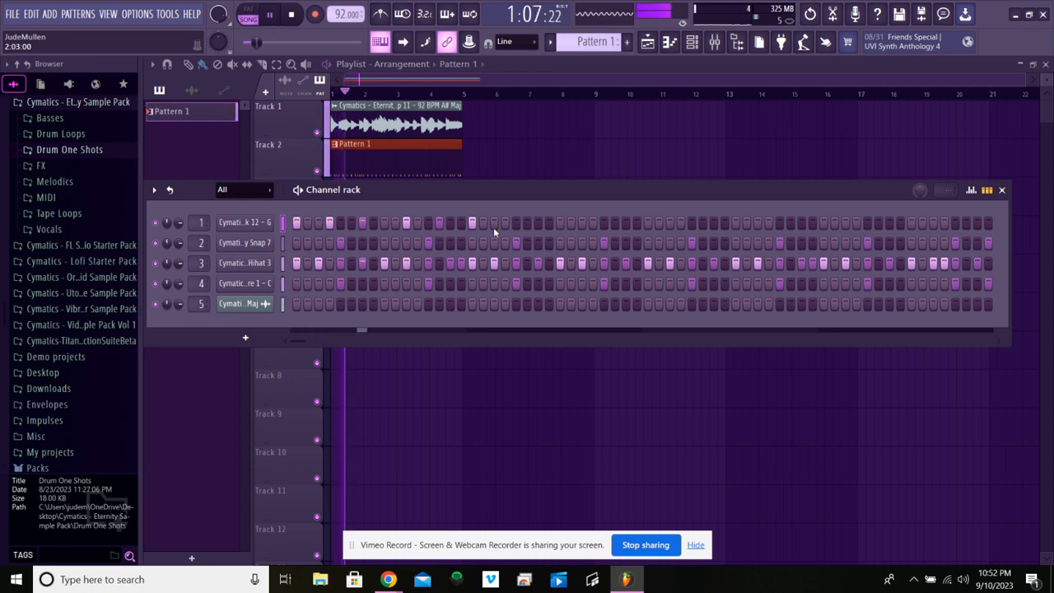
Add kick hits on steps 20, 23, 27 and 30, then stop playback
{"action": "left_click", "coordinate": [505, 223]}
{"action": "key", "text": "space"}
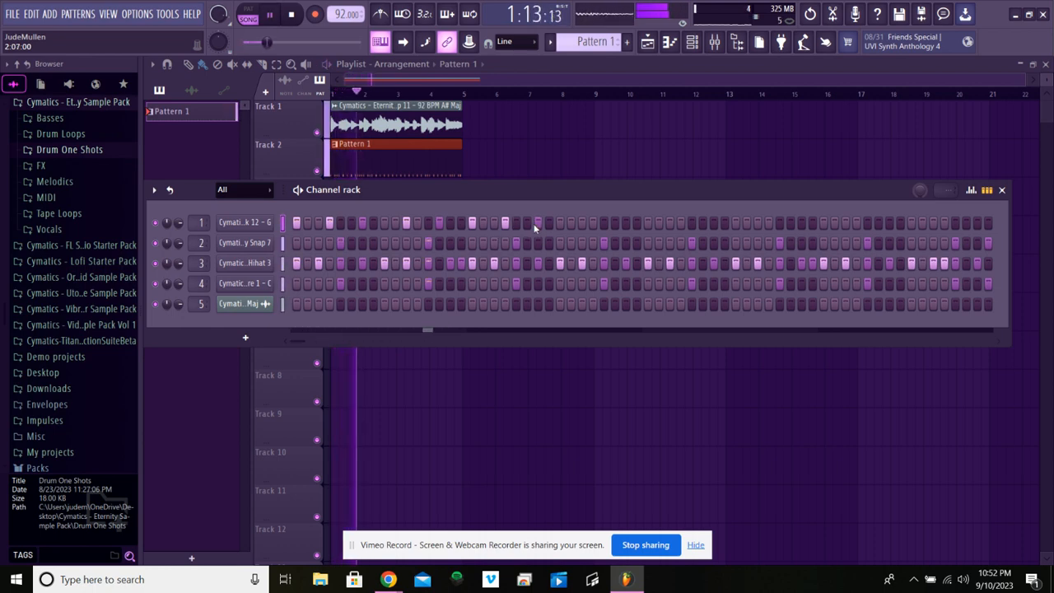
{"action": "left_click", "coordinate": [582, 226]}
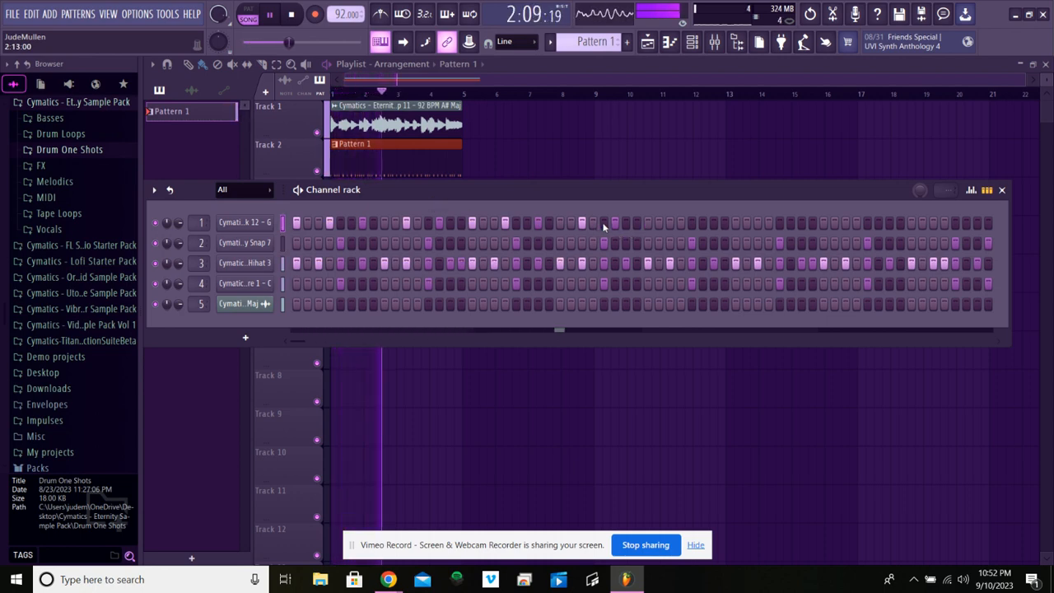
{"action": "key", "text": "space"}
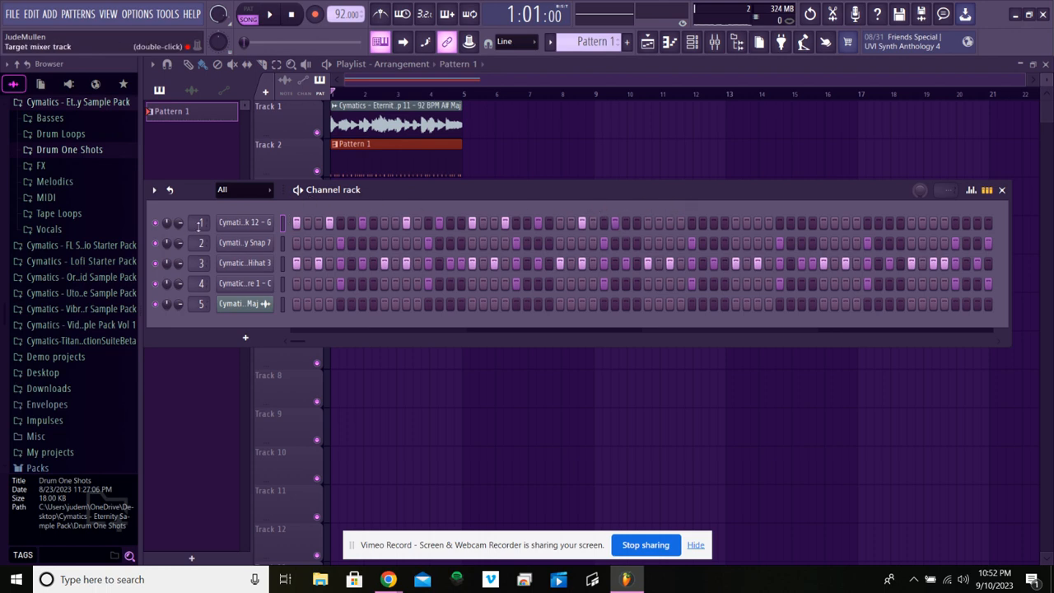
Open the piano roll of the Cymatics - Eternity Kick 12 - G channel
{"action": "right_click", "coordinate": [254, 224]}
{"action": "left_click", "coordinate": [325, 223]}
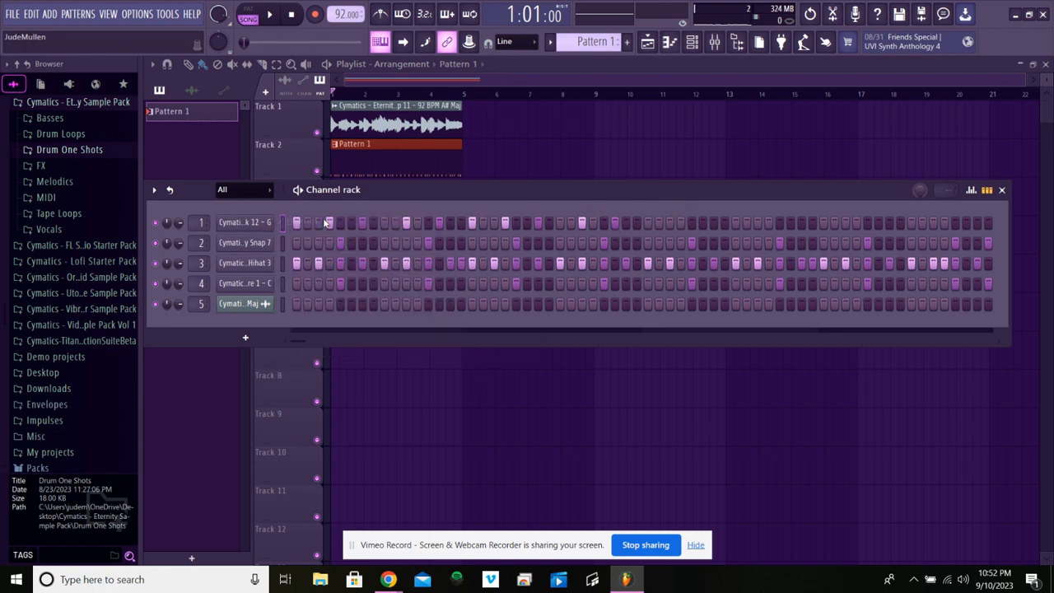
{"action": "right_click", "coordinate": [253, 226]}
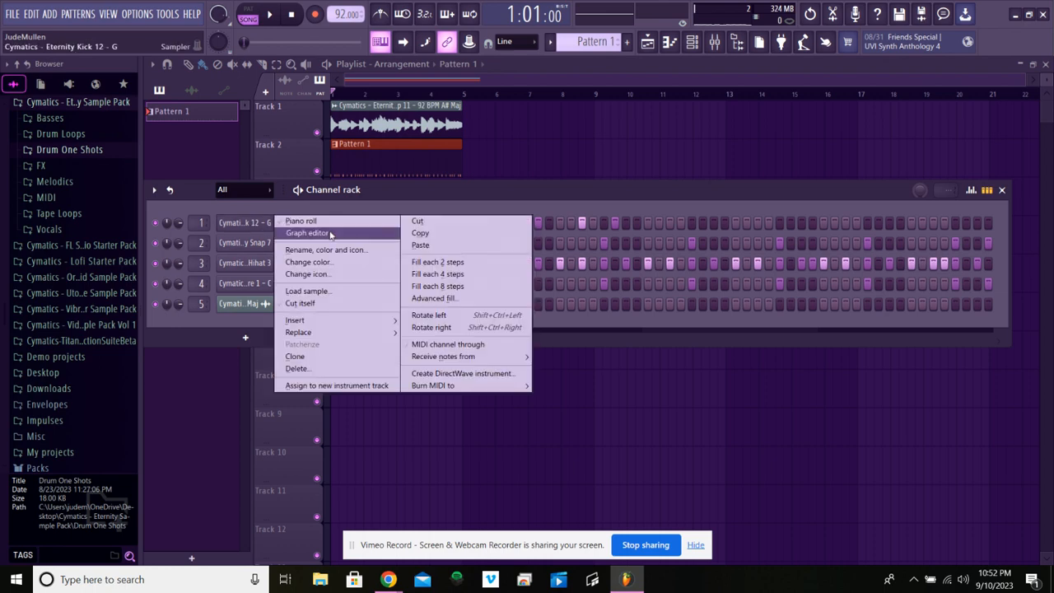
{"action": "left_click", "coordinate": [321, 223]}
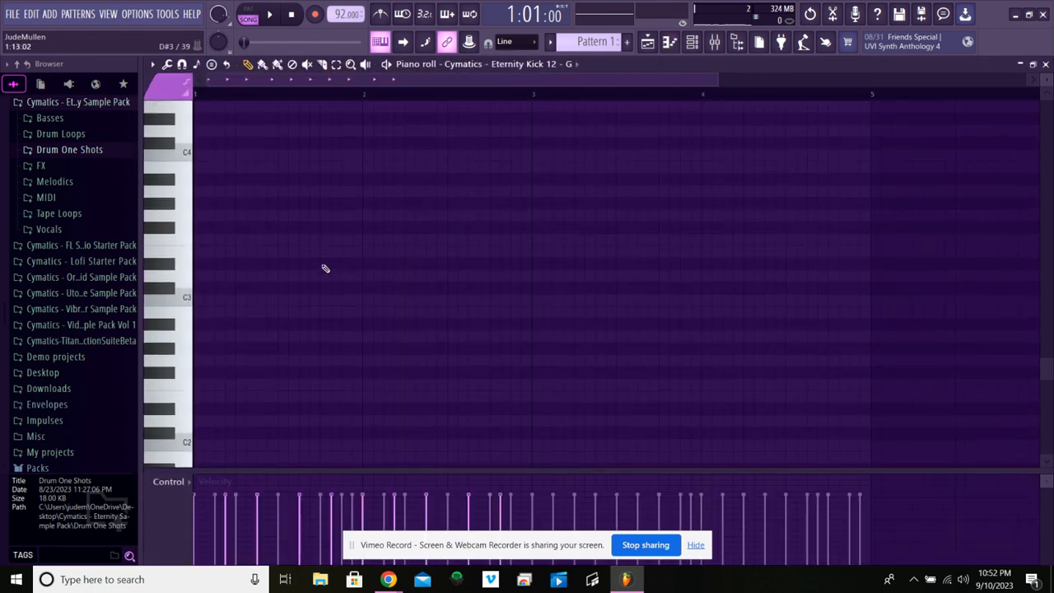
Select the kick notes in bars 1 and 2 and duplicate them into bars 3 and 4
{"action": "scroll", "coordinate": [534, 93], "scroll_direction": "down", "scroll_amount": 2}
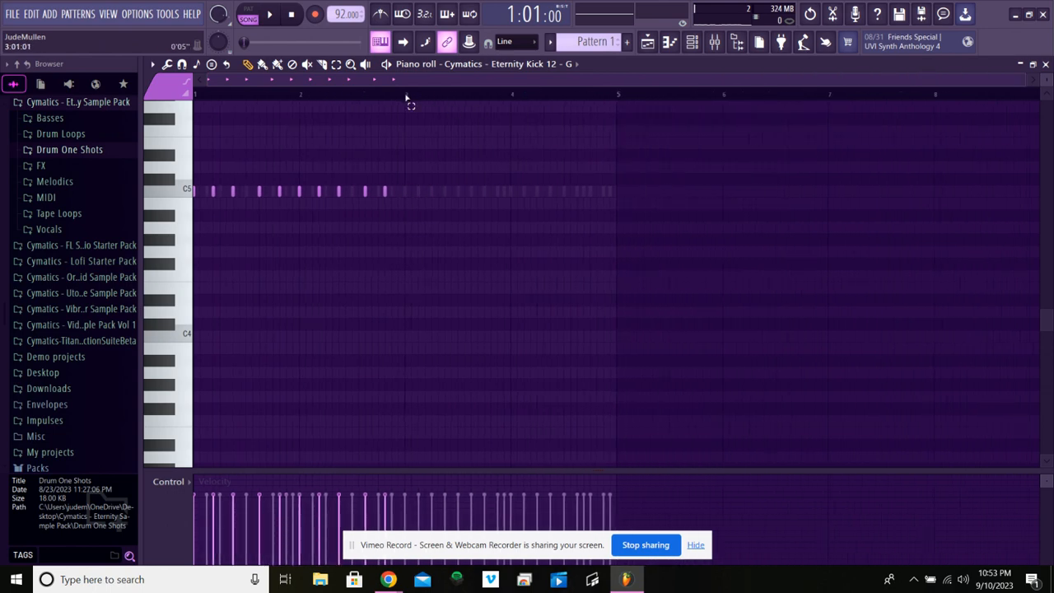
{"action": "left_click_drag", "start_coordinate": [406, 99], "coordinate": [188, 97]}
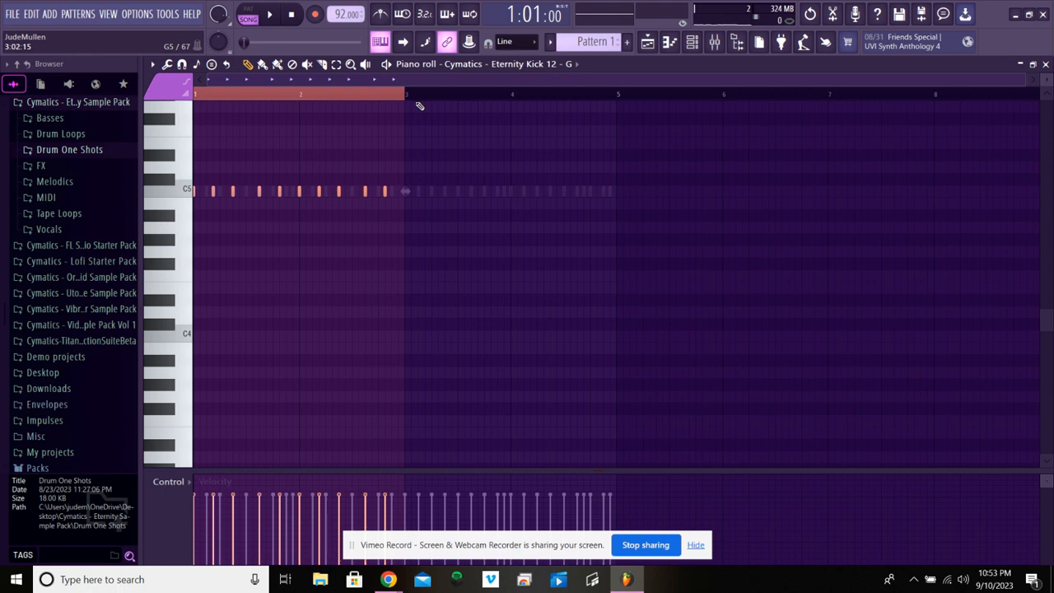
{"action": "key", "text": "ctrl+b"}
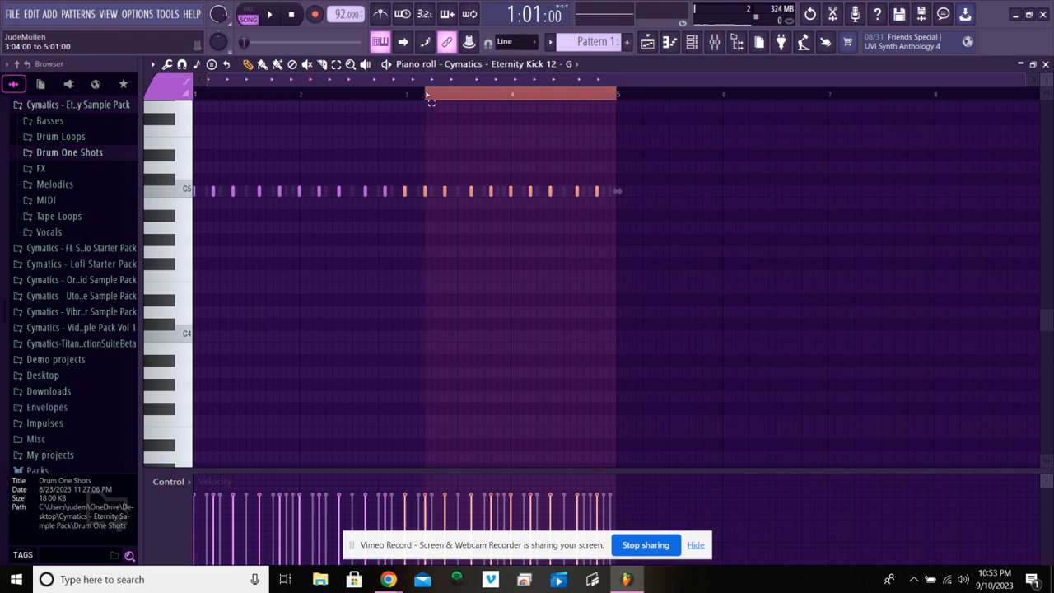
{"action": "left_click_drag", "start_coordinate": [427, 96], "coordinate": [608, 94]}
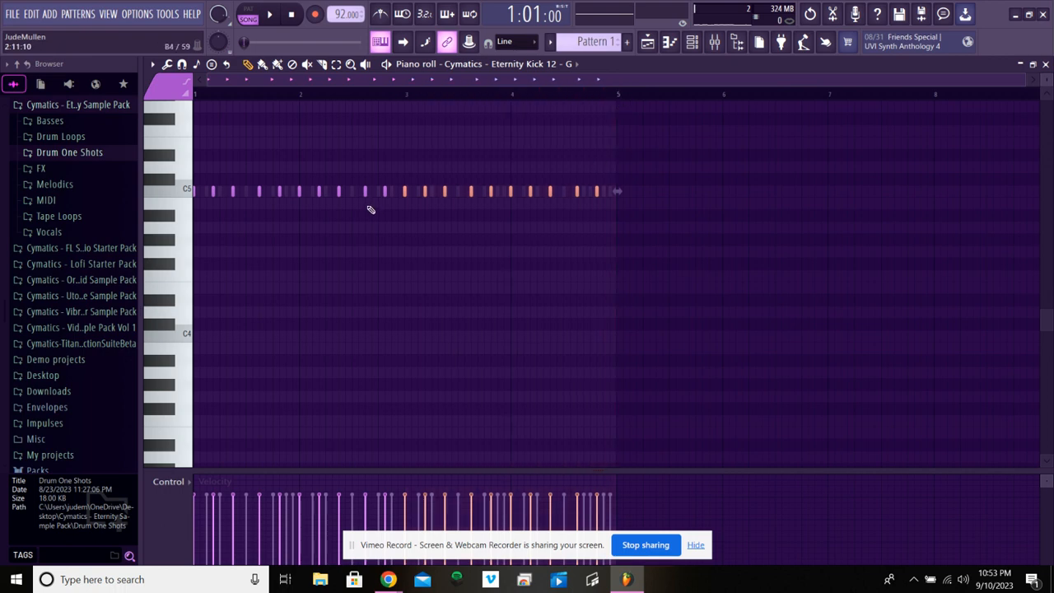
Play the song, delete the second-to-last kick note in bar 4, and bring back the channel rack
{"action": "key", "text": "space"}
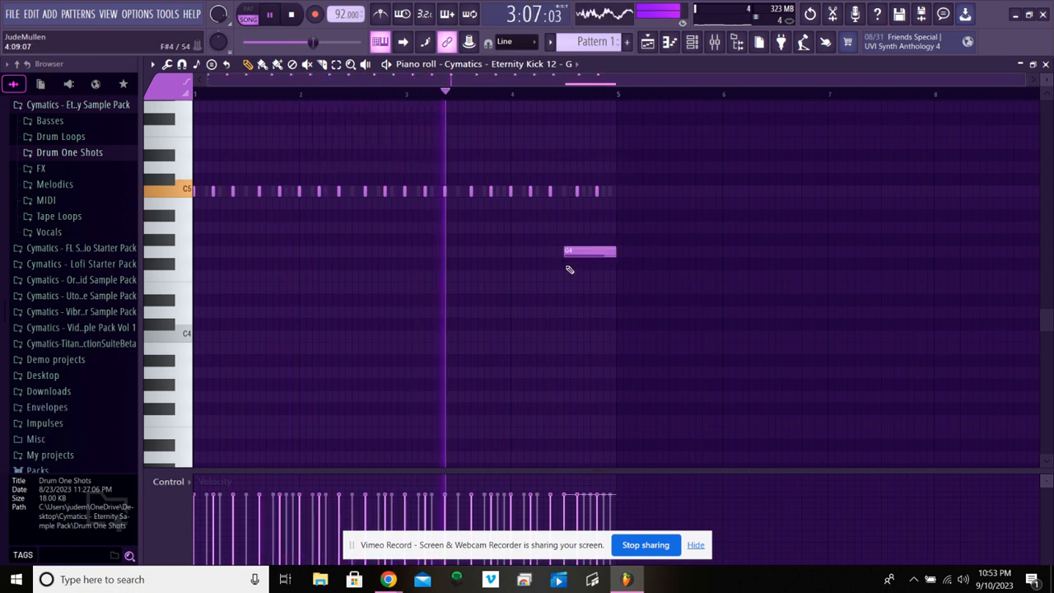
{"action": "right_click", "coordinate": [578, 194]}
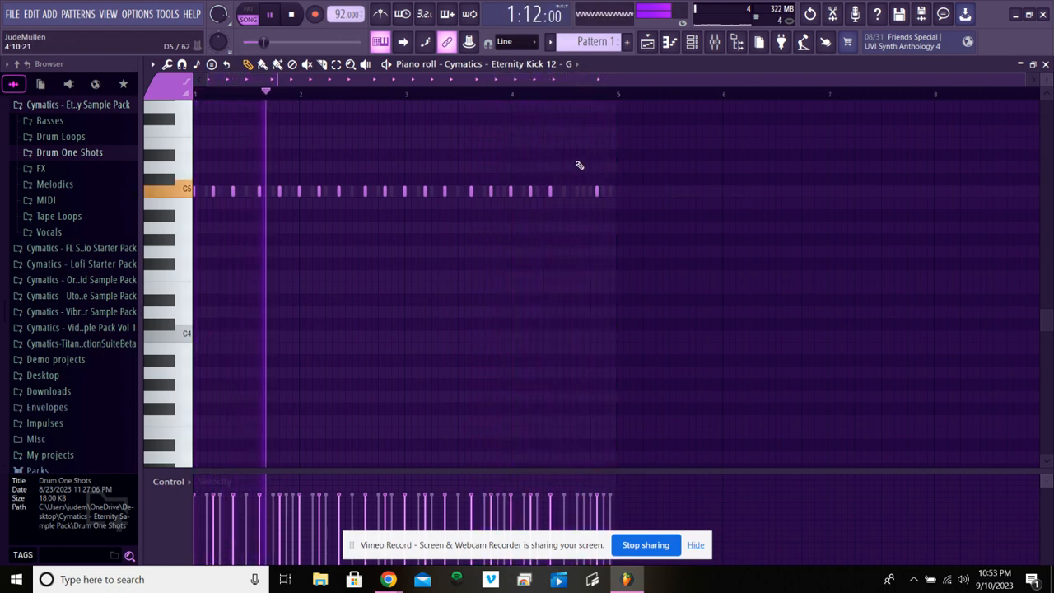
{"action": "left_click", "coordinate": [691, 43]}
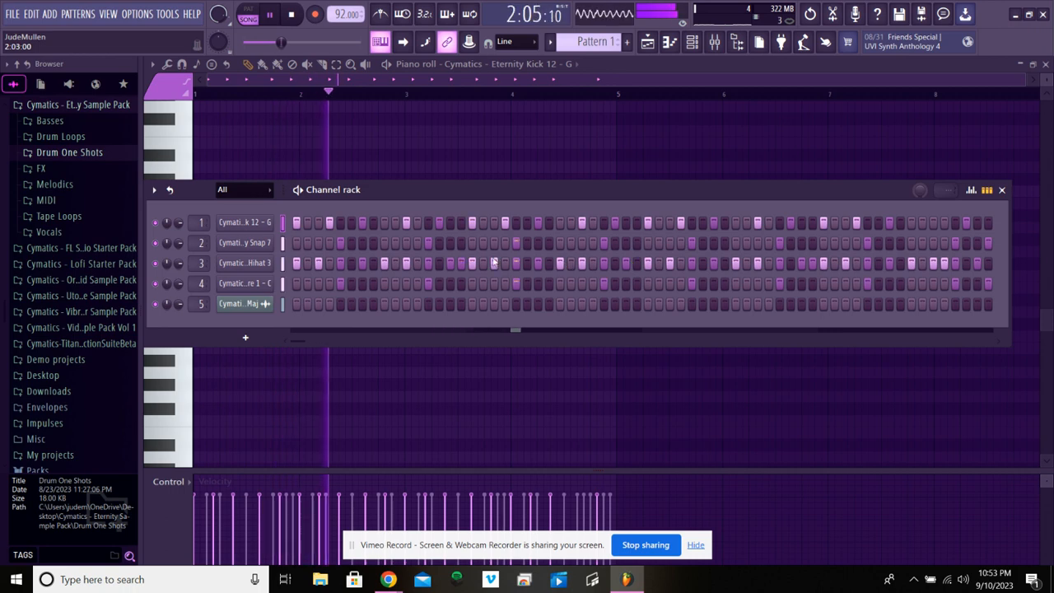
Audition the Eternity 808 1 and 808 2 samples from the 808s folder under Basses
{"action": "scroll", "coordinate": [74, 346], "scroll_direction": "up", "scroll_amount": 3}
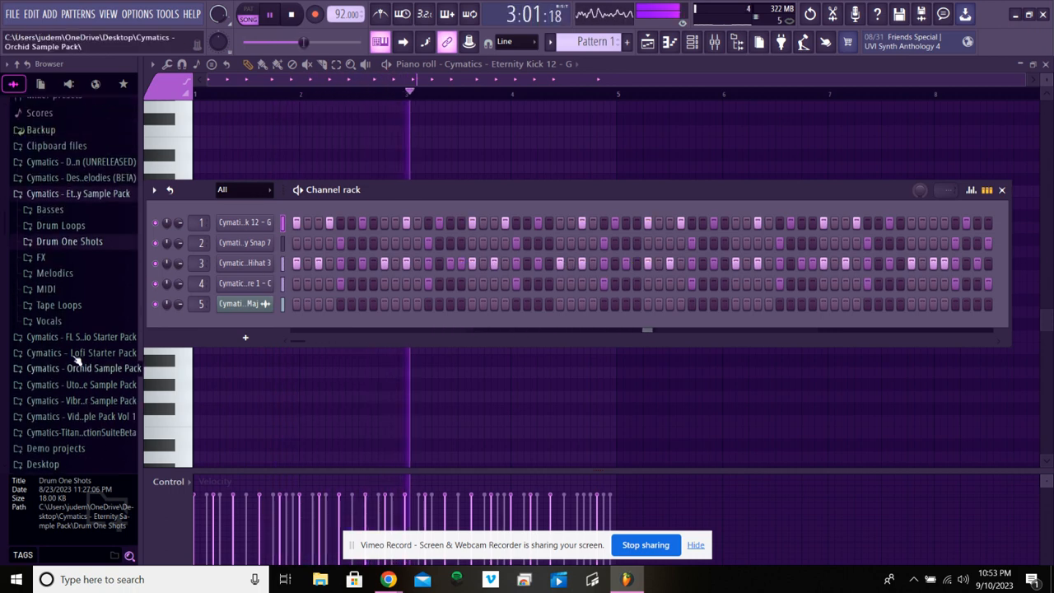
{"action": "left_click", "coordinate": [71, 209]}
{"action": "left_click", "coordinate": [74, 228]}
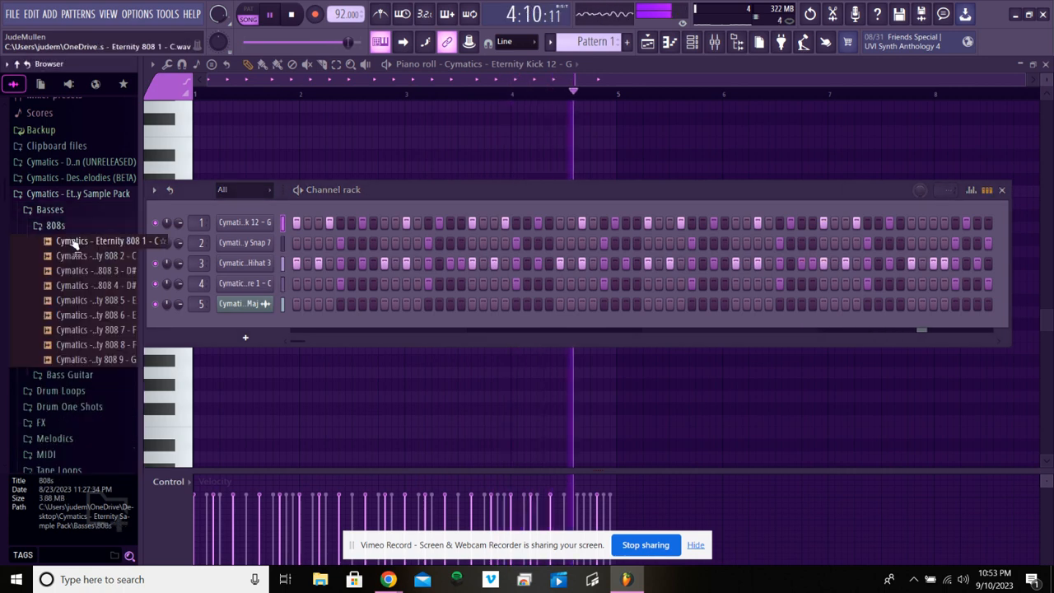
{"action": "left_click", "coordinate": [74, 240]}
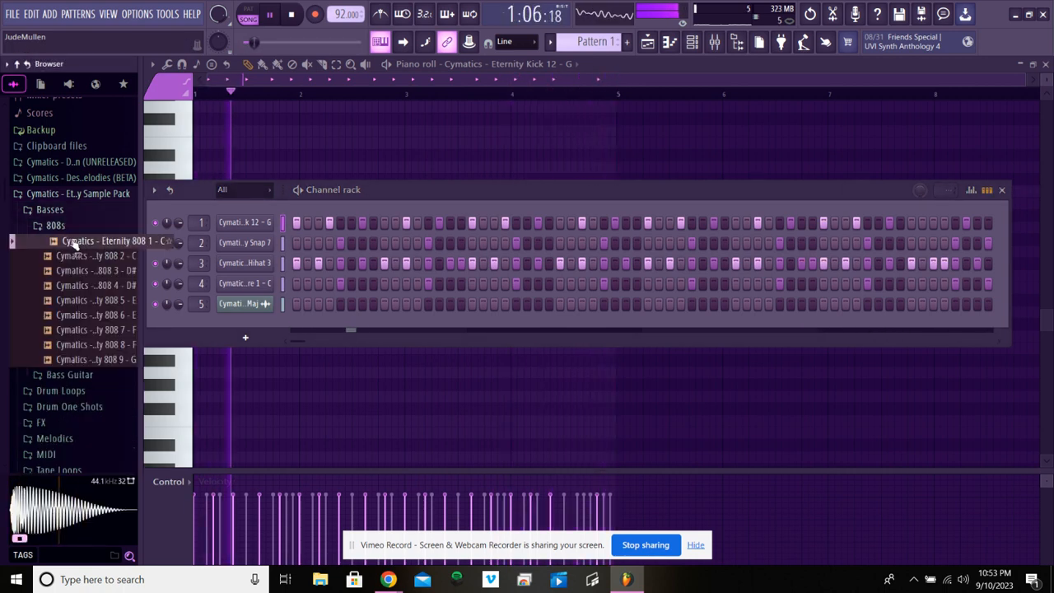
{"action": "left_click", "coordinate": [72, 256]}
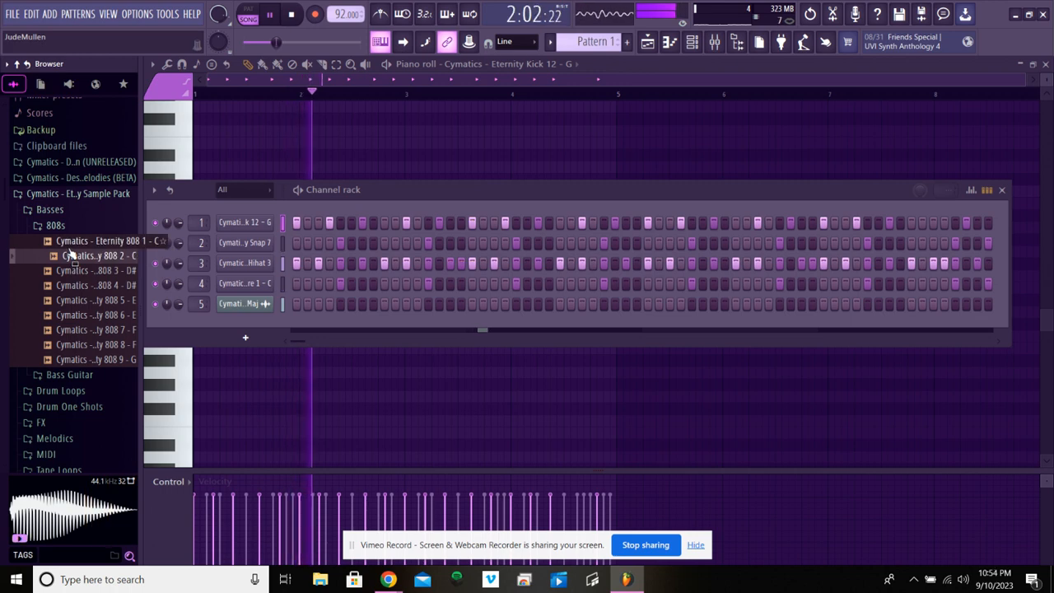
{"action": "key", "text": "Up"}
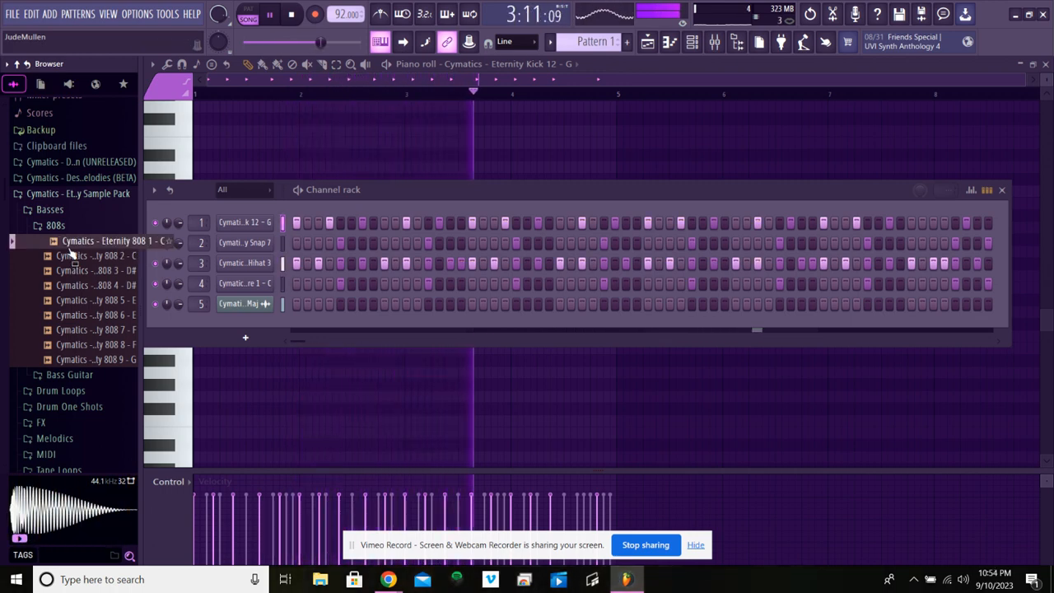
Add the Cymatics - Eternity 808 1 - C sample as a new channel routed to mixer track 6, and stop playback
{"action": "left_click_drag", "start_coordinate": [71, 245], "coordinate": [239, 344]}
{"action": "scroll", "coordinate": [199, 325], "scroll_direction": "up", "scroll_amount": 5}
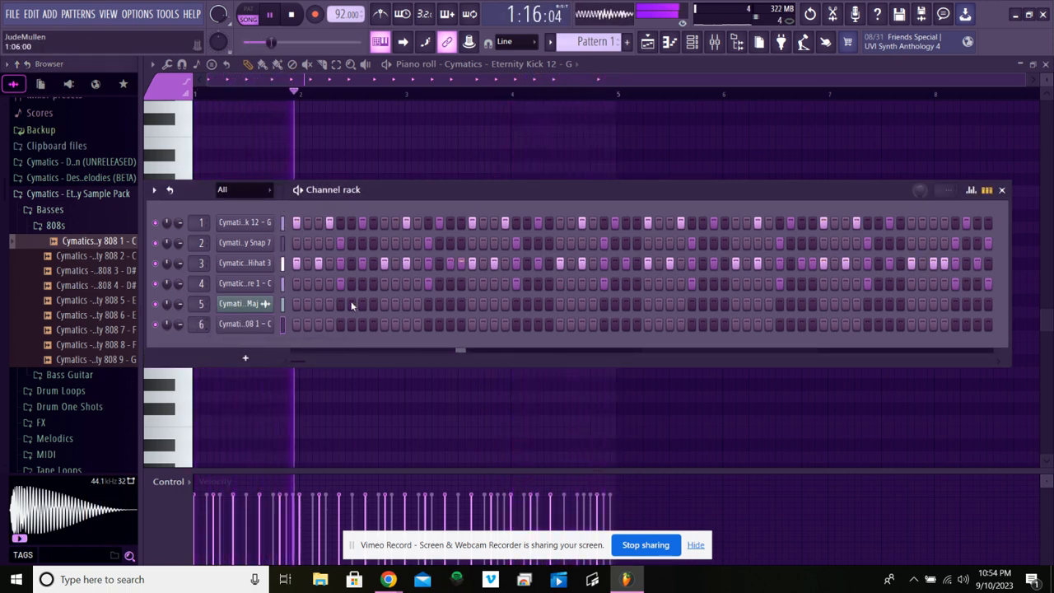
{"action": "key", "text": "space"}
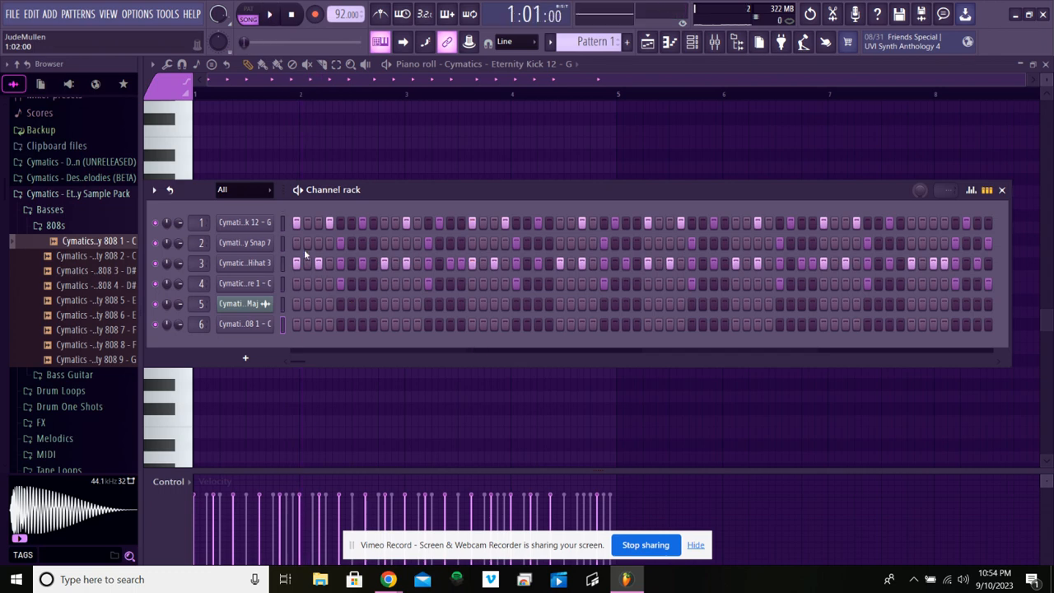
Set the Eternity 808 1 channel to cut itself, using group 1 for both Cut and By, and close its settings
{"action": "left_click", "coordinate": [258, 326]}
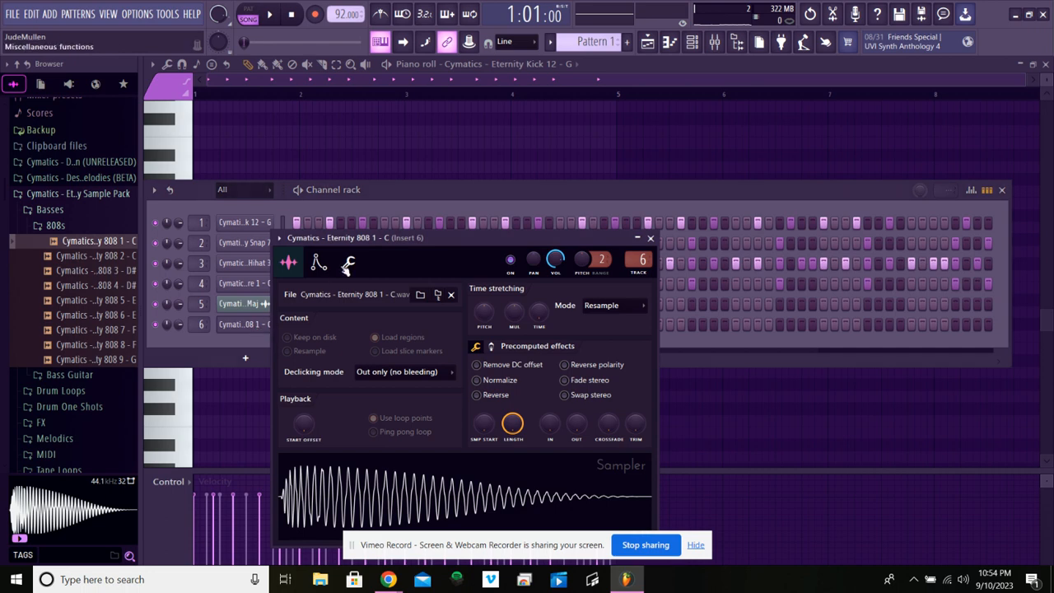
{"action": "left_click", "coordinate": [349, 262]}
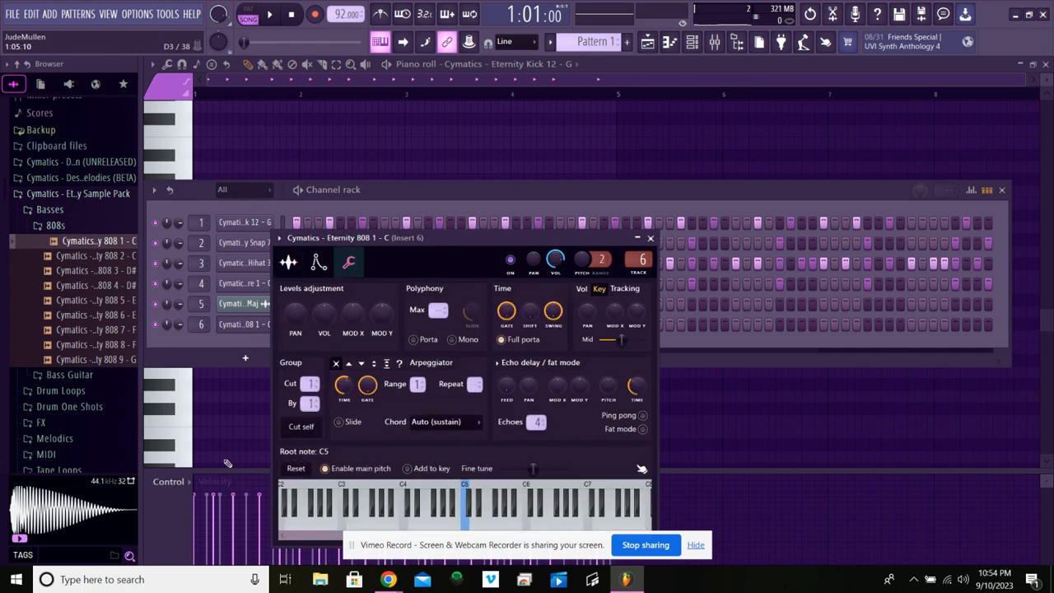
{"action": "left_click", "coordinate": [650, 239]}
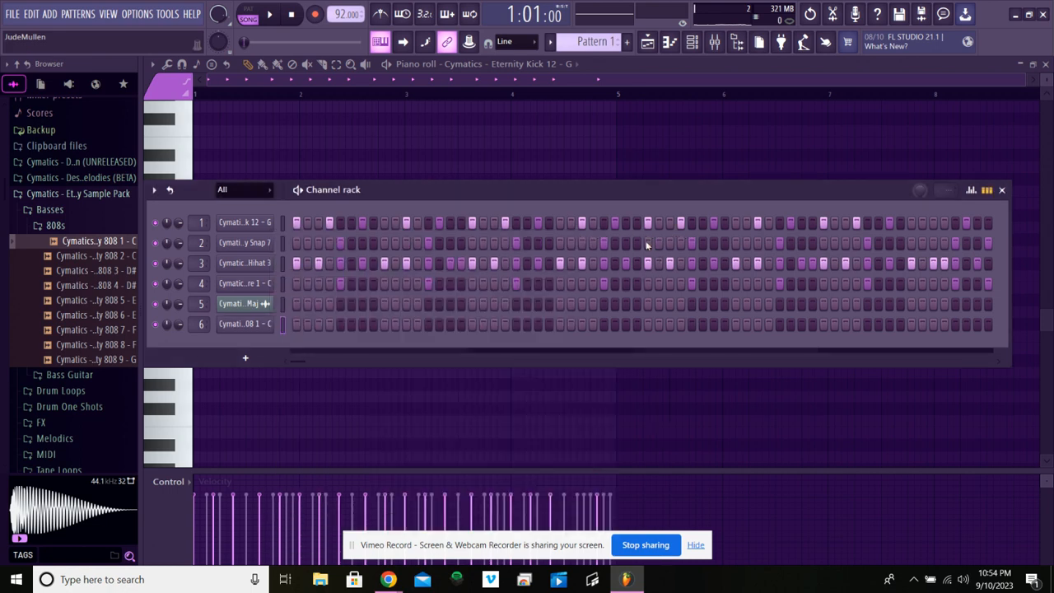
Add 808 hits on steps 1, 13 and 17 of the Eternity 808 1 channel while playing the song
{"action": "left_click", "coordinate": [295, 325]}
{"action": "key", "text": "space"}
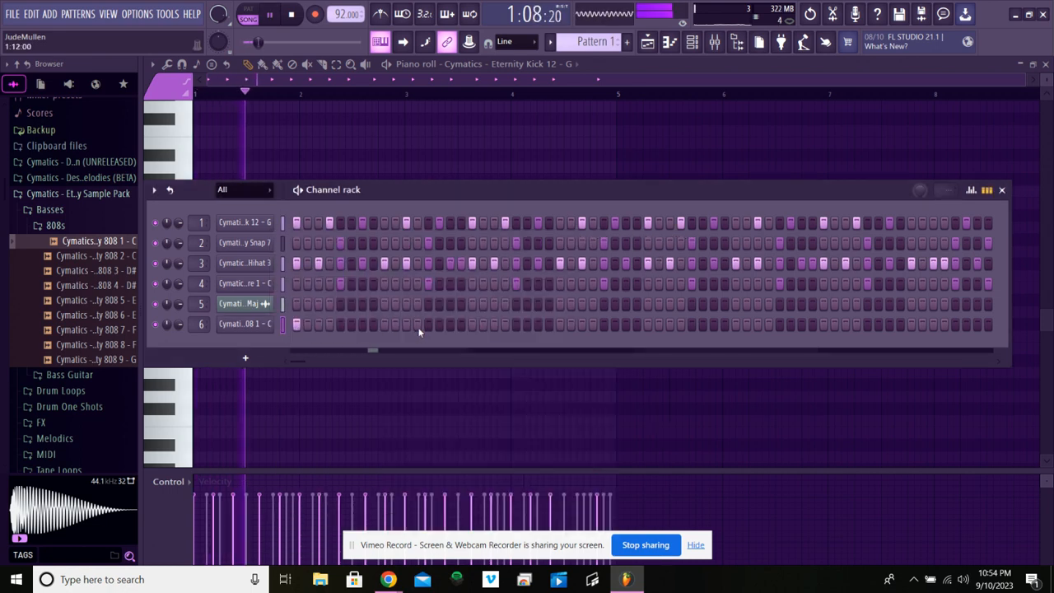
{"action": "key", "text": "space"}
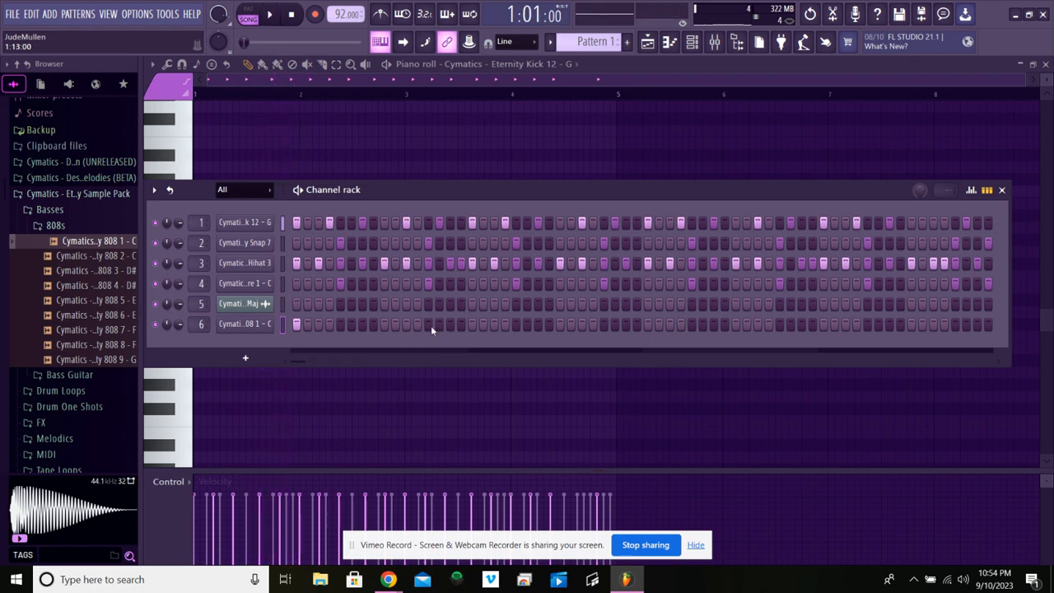
{"action": "key", "text": "space"}
{"action": "left_click", "coordinate": [429, 325]}
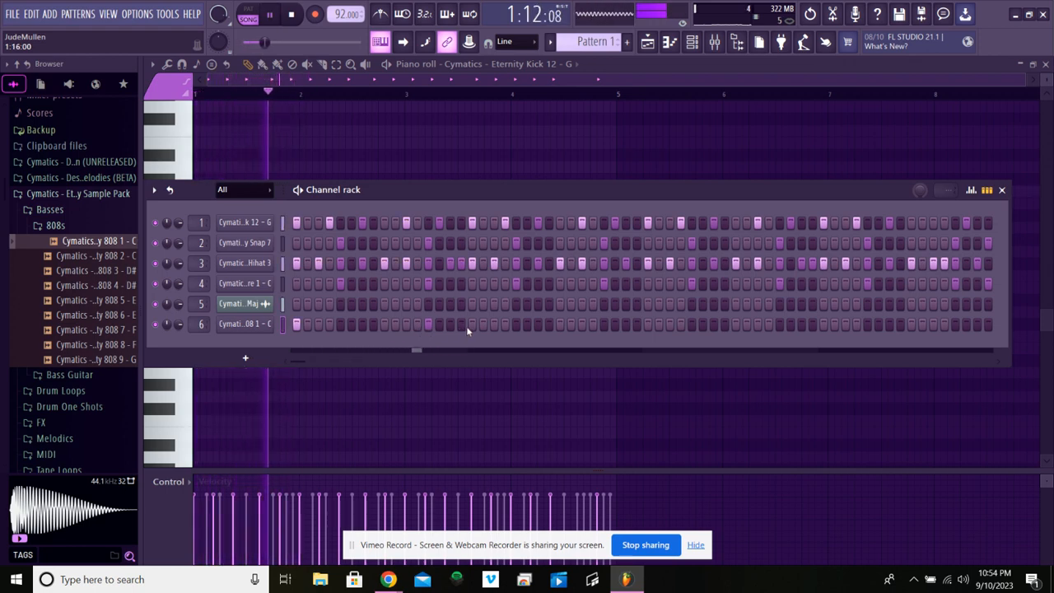
{"action": "left_click", "coordinate": [471, 325]}
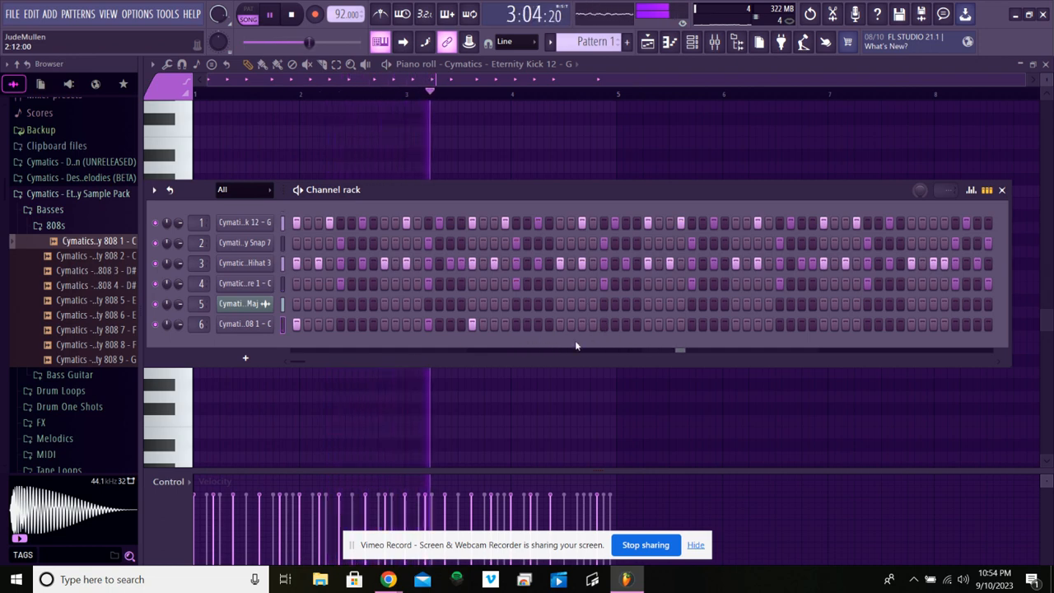
Replay the song and add Eternity 808 1 hits on steps 25 and 33
{"action": "key", "text": "space"}
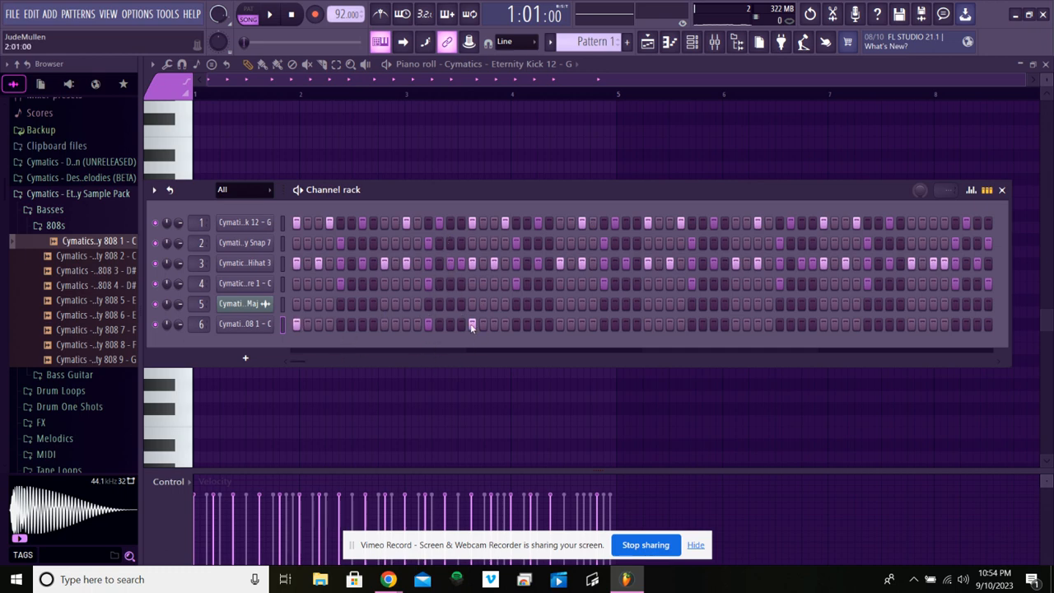
{"action": "key", "text": "space"}
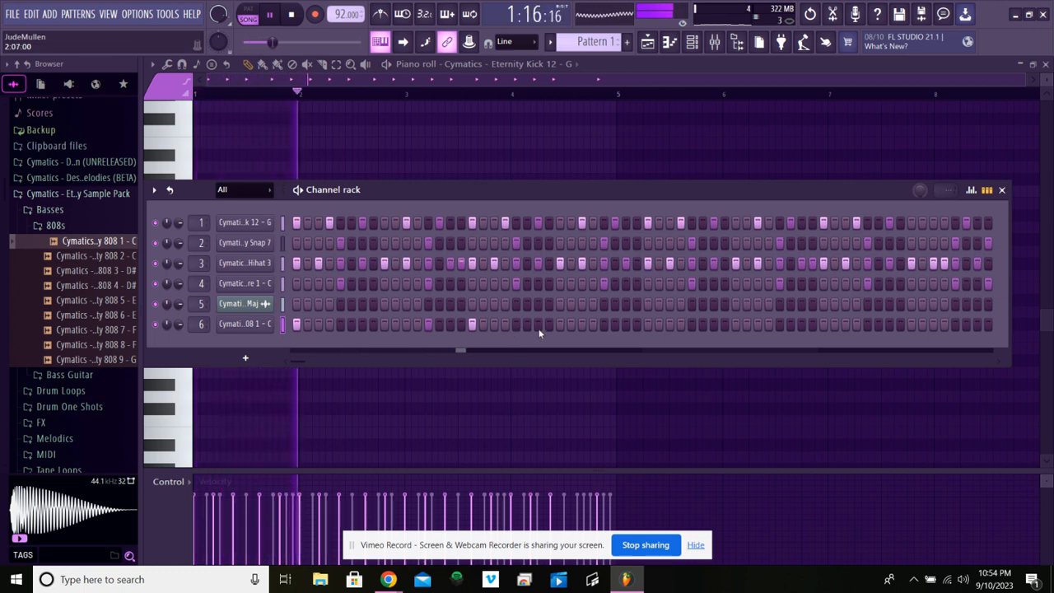
{"action": "key", "text": "space"}
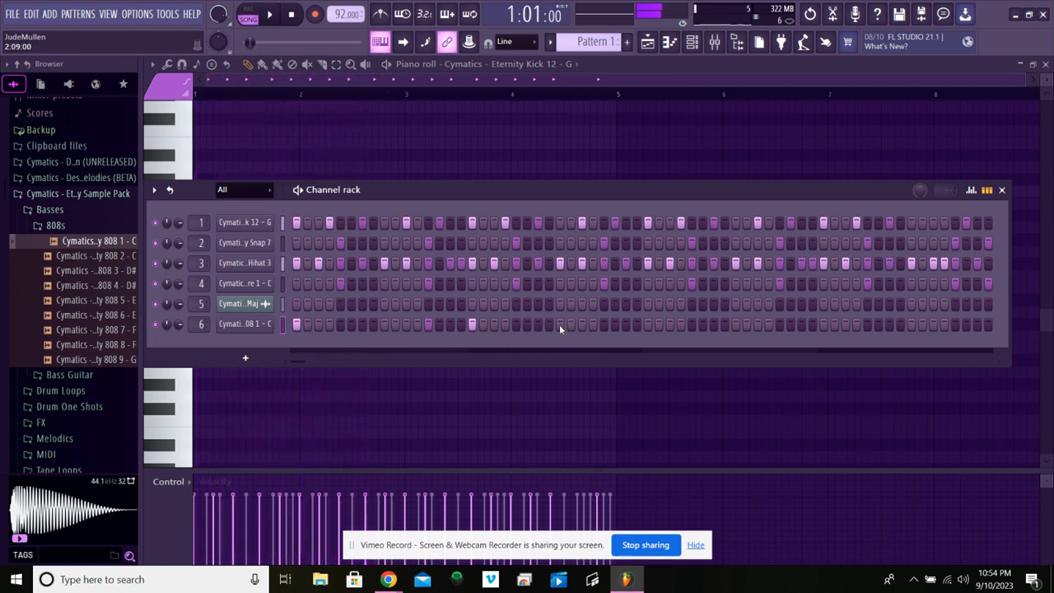
{"action": "key", "text": "space"}
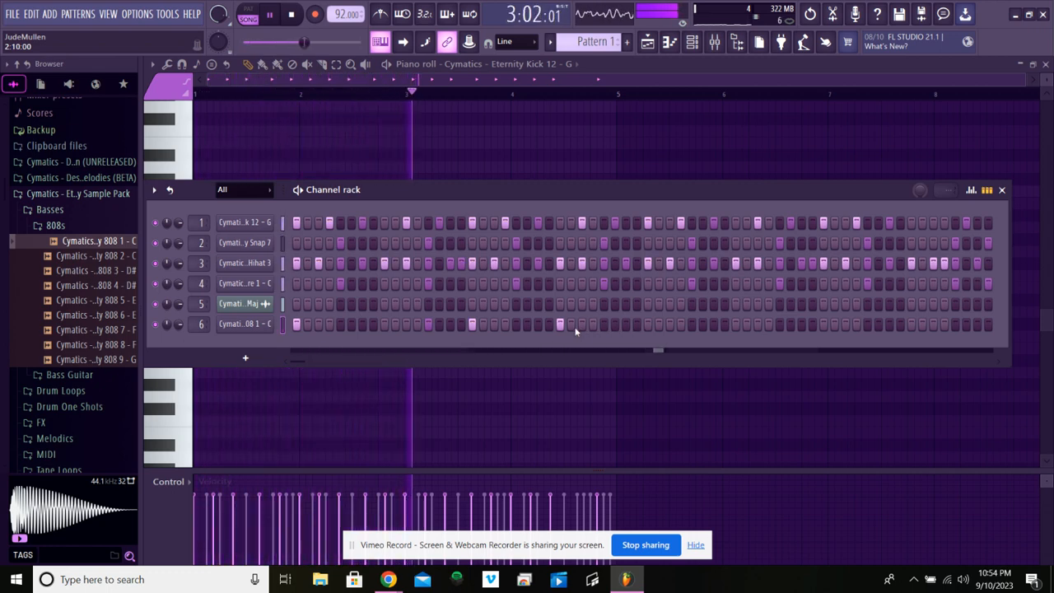
{"action": "left_click", "coordinate": [648, 324]}
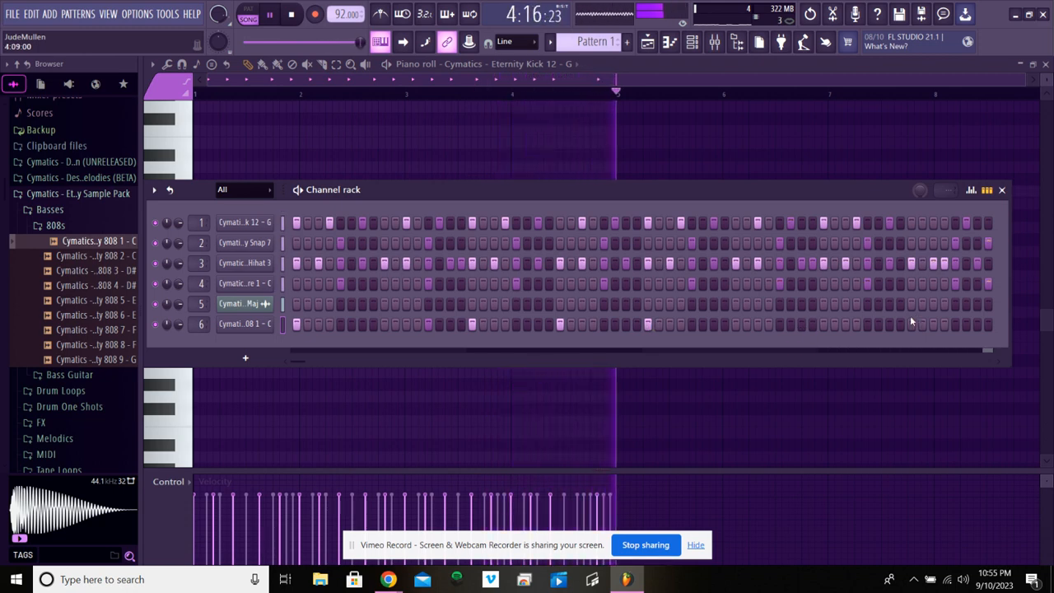
Complete the Eternity 808 1 row with hits on steps 45, 49 and 61 during playback
{"action": "left_click", "coordinate": [778, 324]}
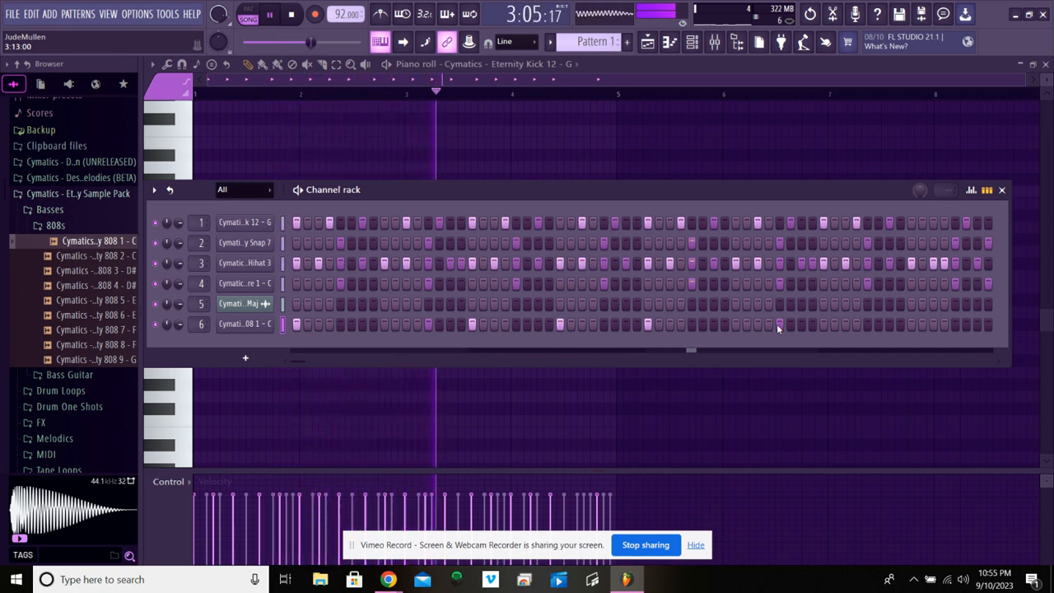
{"action": "left_click", "coordinate": [824, 323]}
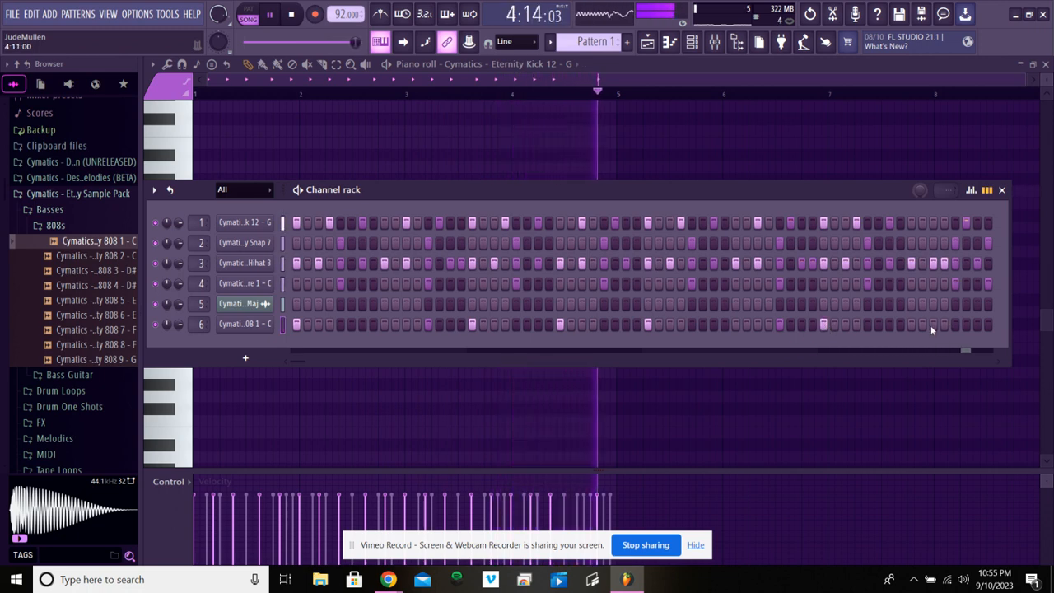
{"action": "left_click", "coordinate": [955, 323]}
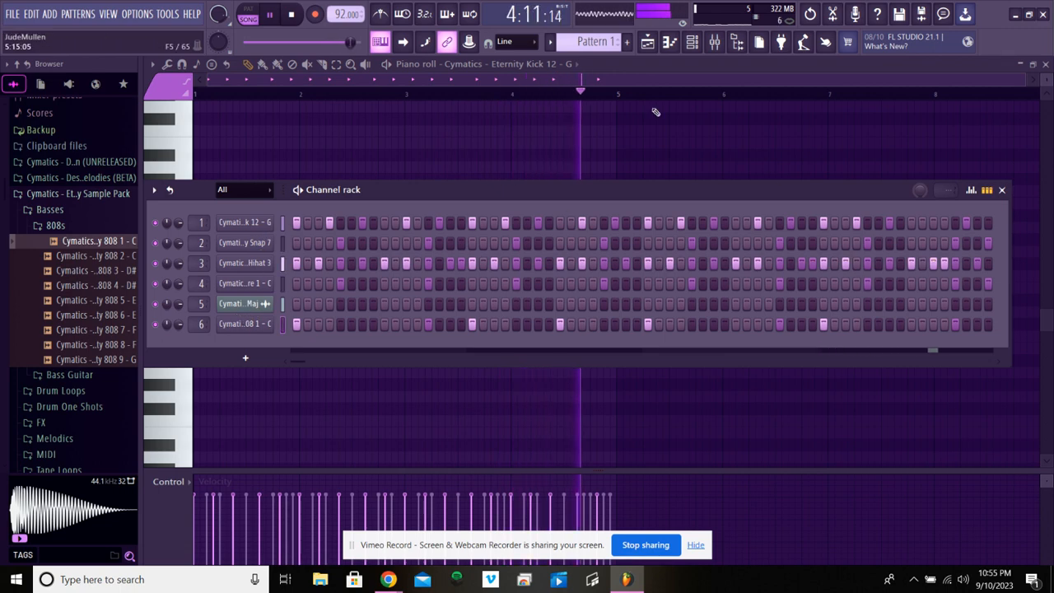
Select all Eternity 808 1 notes in the piano roll and transpose them down two semitones to A#4
{"action": "left_click", "coordinate": [650, 43]}
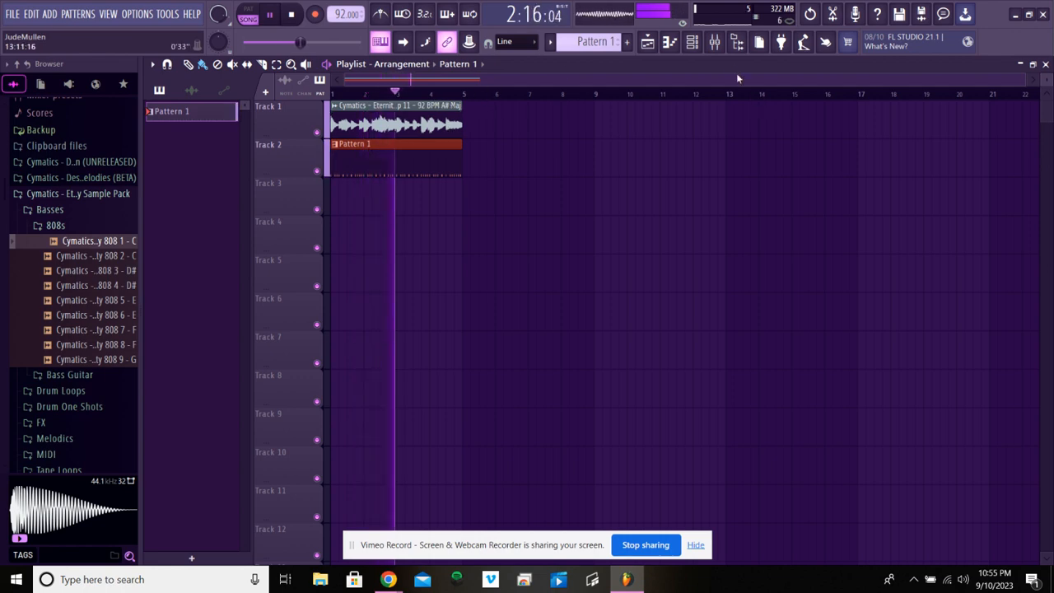
{"action": "left_click", "coordinate": [692, 44]}
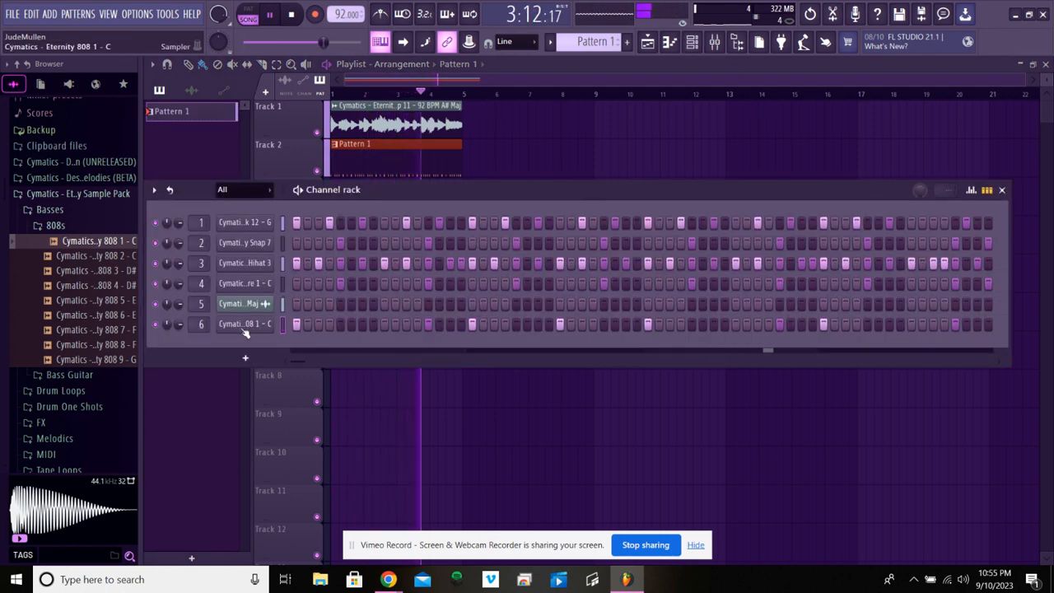
{"action": "right_click", "coordinate": [242, 325]}
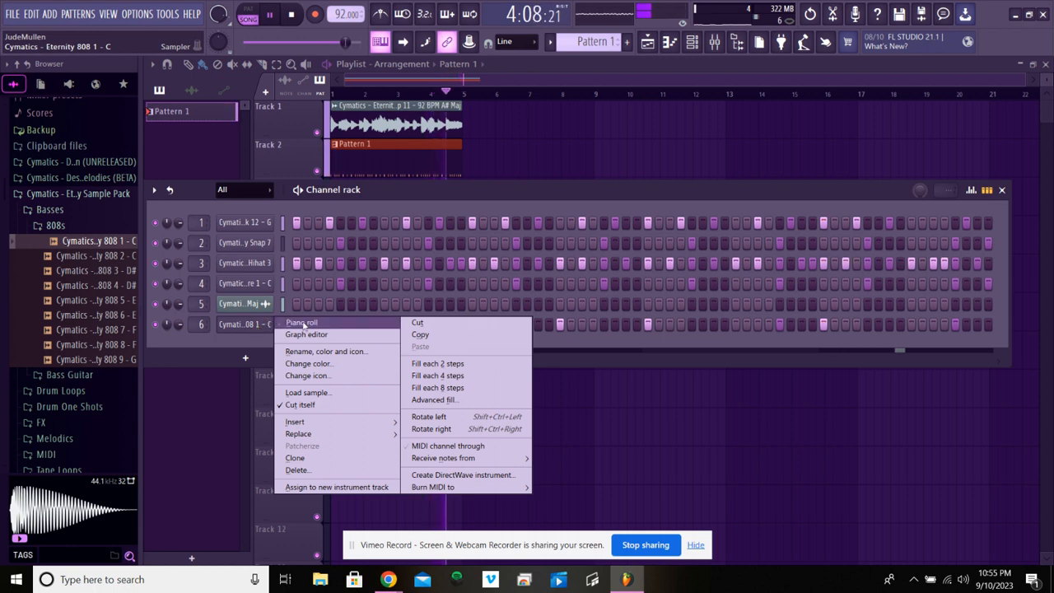
{"action": "left_click", "coordinate": [303, 323]}
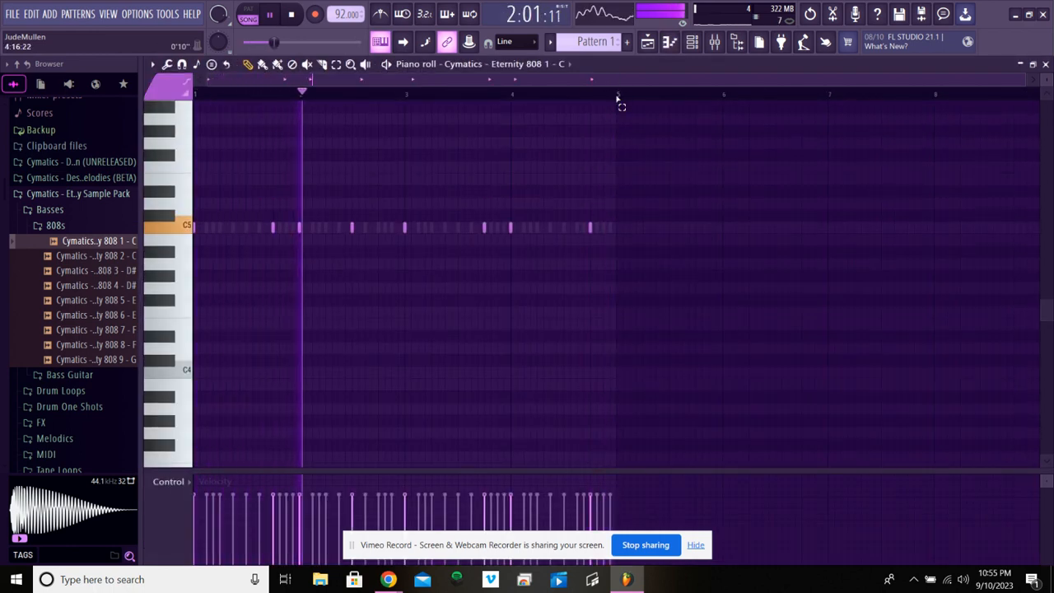
{"action": "left_click_drag", "start_coordinate": [618, 96], "coordinate": [212, 132]}
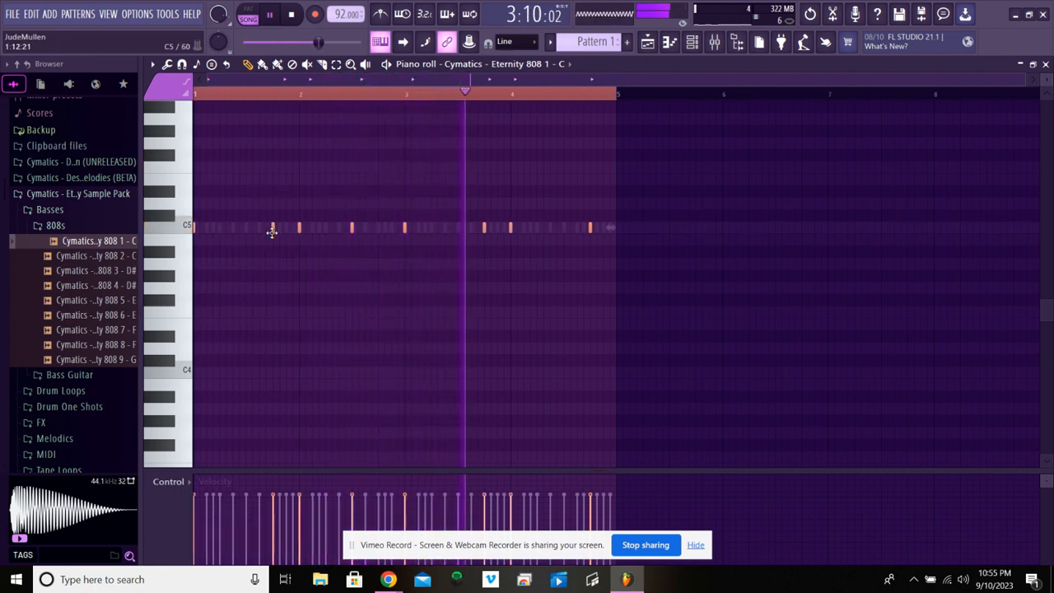
{"action": "left_click_drag", "start_coordinate": [271, 237], "coordinate": [271, 250]}
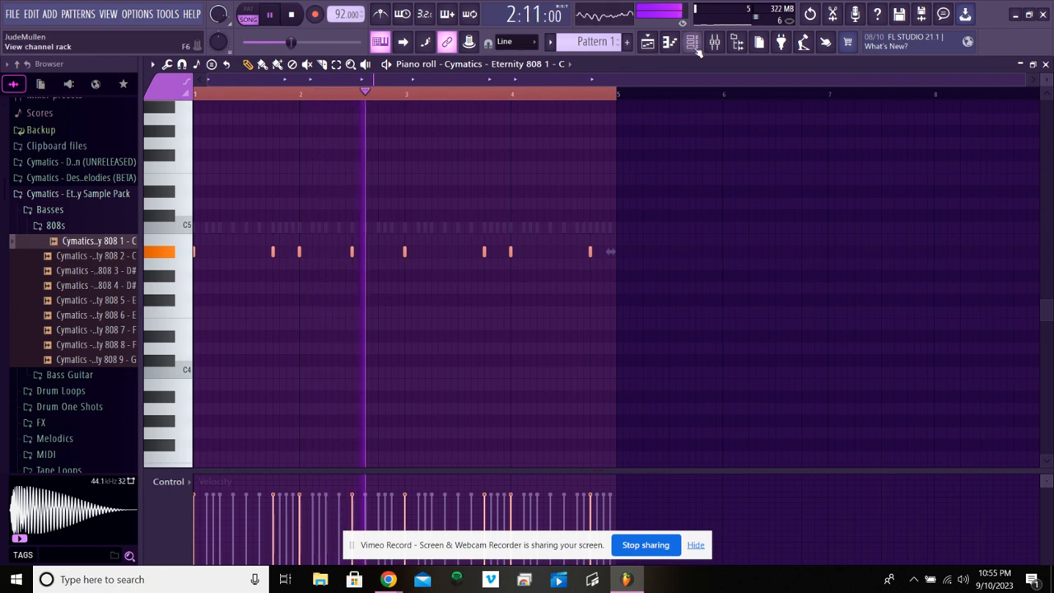
Return to the playlist, stop playback, and split Pattern 1 by channel
{"action": "left_click", "coordinate": [647, 47]}
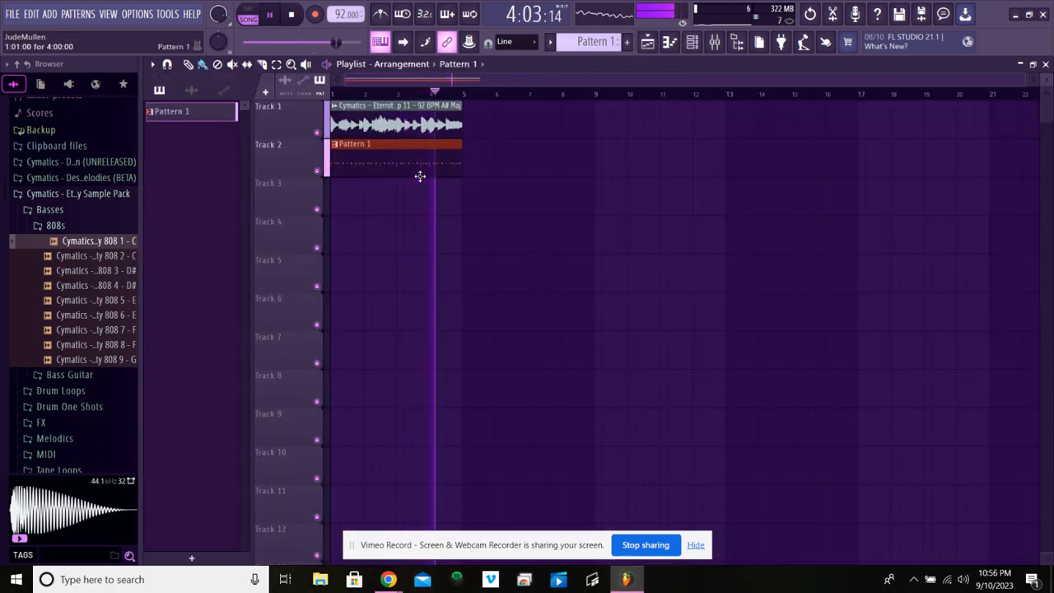
{"action": "key", "text": "space"}
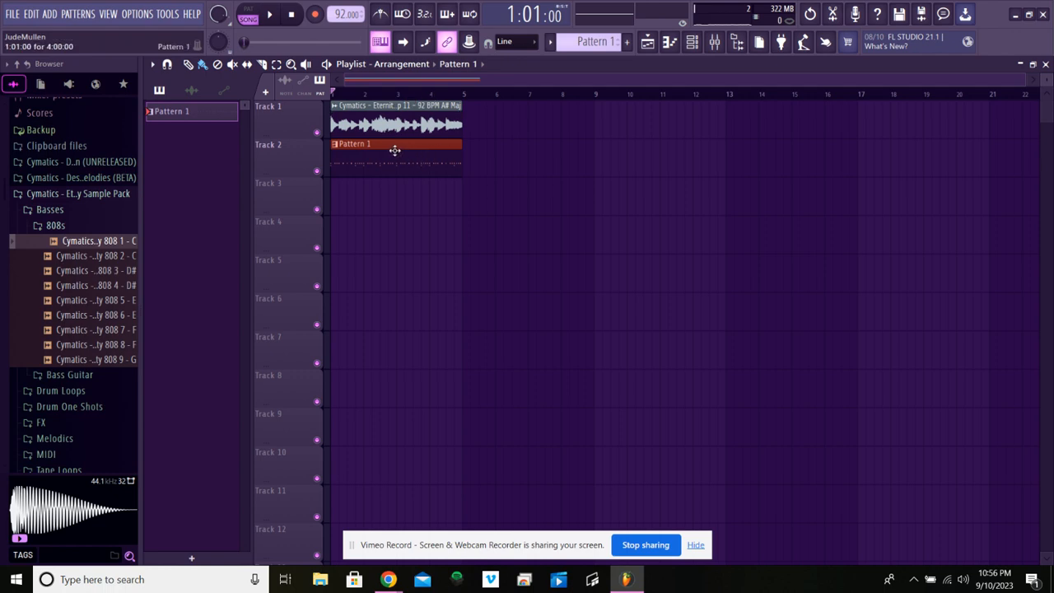
{"action": "left_click_drag", "start_coordinate": [371, 163], "coordinate": [408, 153]}
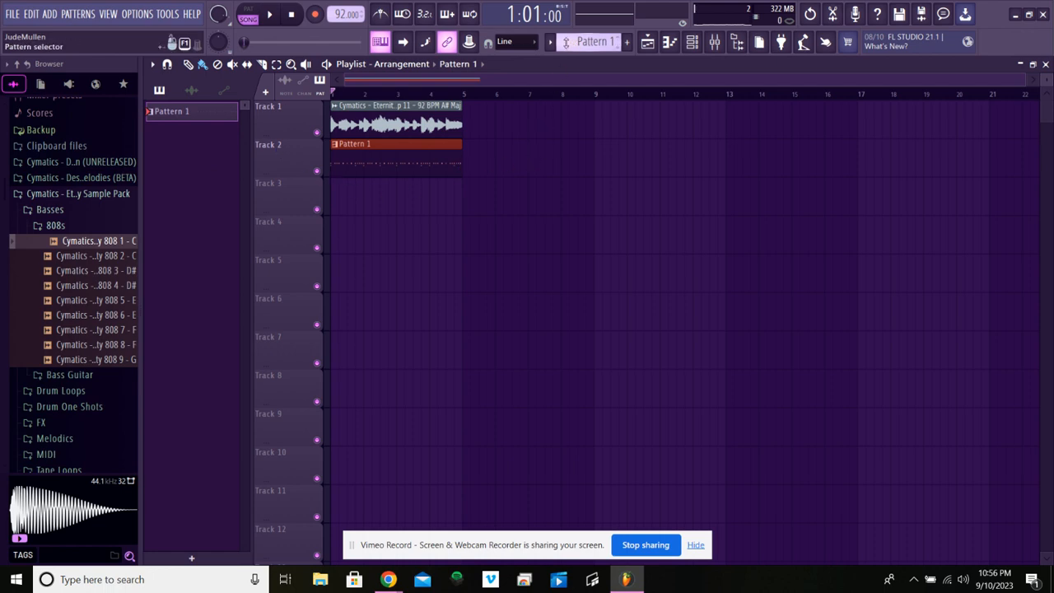
{"action": "left_click", "coordinate": [550, 44]}
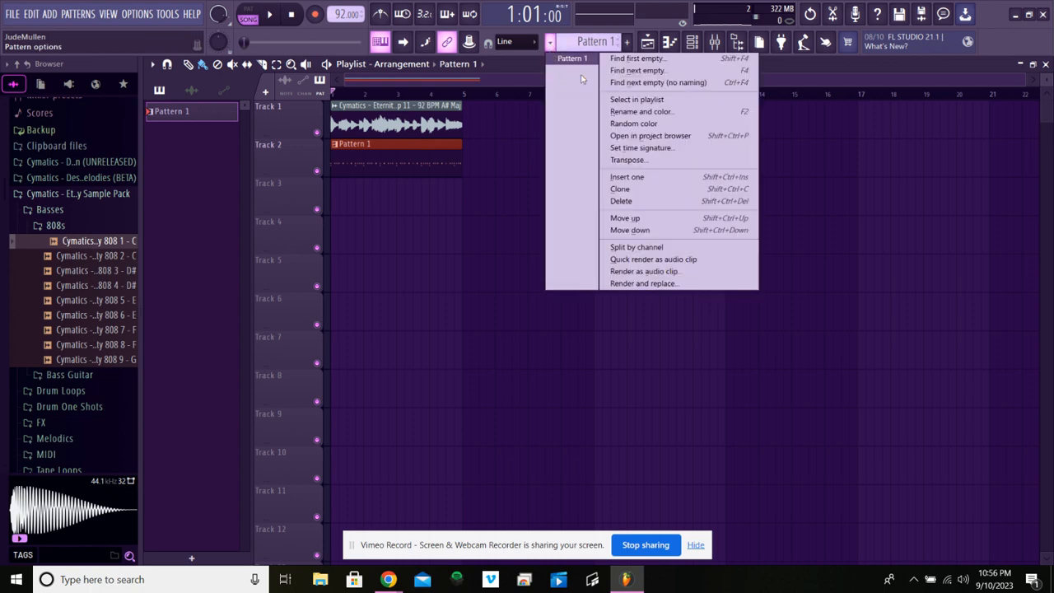
{"action": "left_click", "coordinate": [634, 248]}
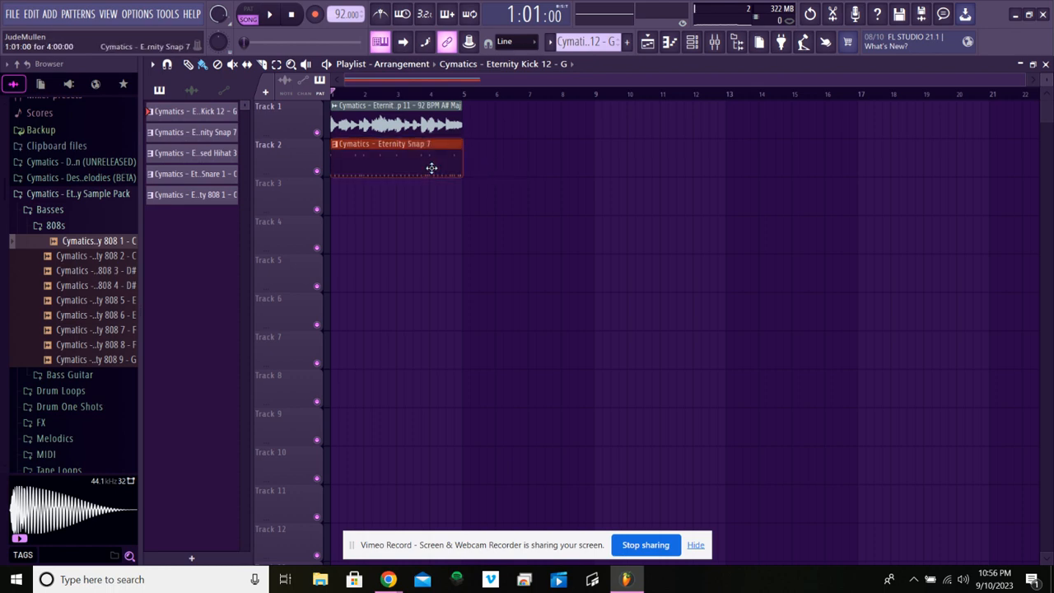
Delete the stacked drum and 808 pattern clips from Track 2 of the playlist
{"action": "right_click", "coordinate": [432, 167]}
{"action": "right_click", "coordinate": [433, 164]}
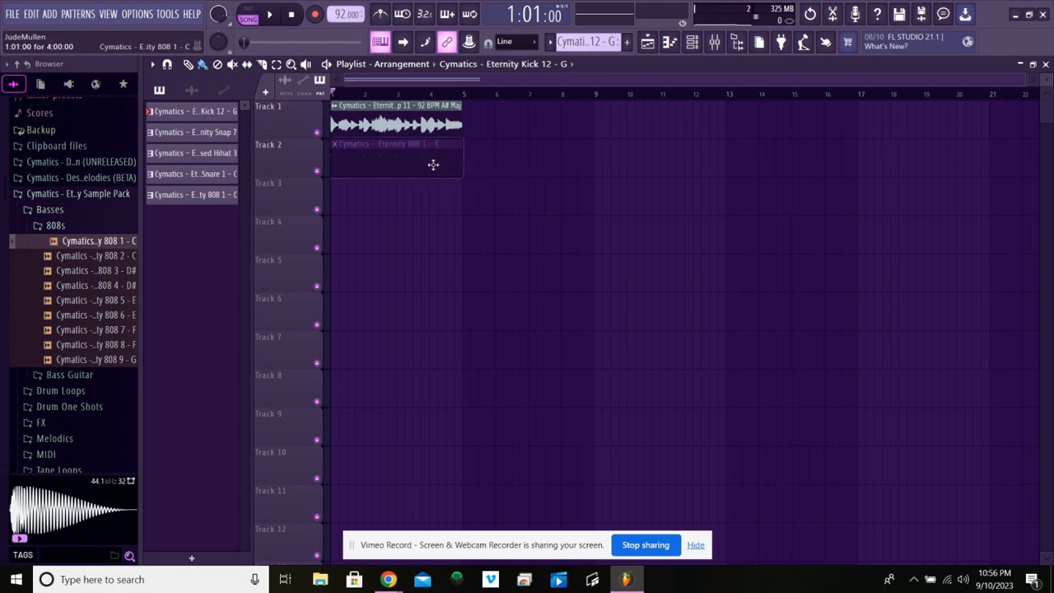
{"action": "right_click", "coordinate": [435, 166]}
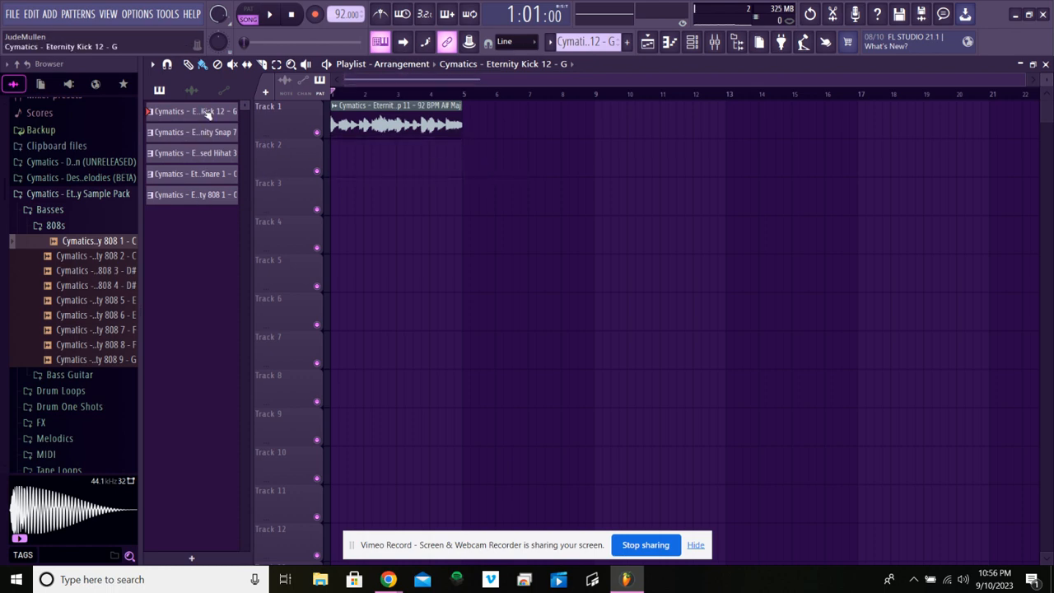
Place the Eternity Kick 12 pattern at bar 5 on Track 2, audition it, and remove the clip
{"action": "left_click_drag", "start_coordinate": [208, 115], "coordinate": [466, 150]}
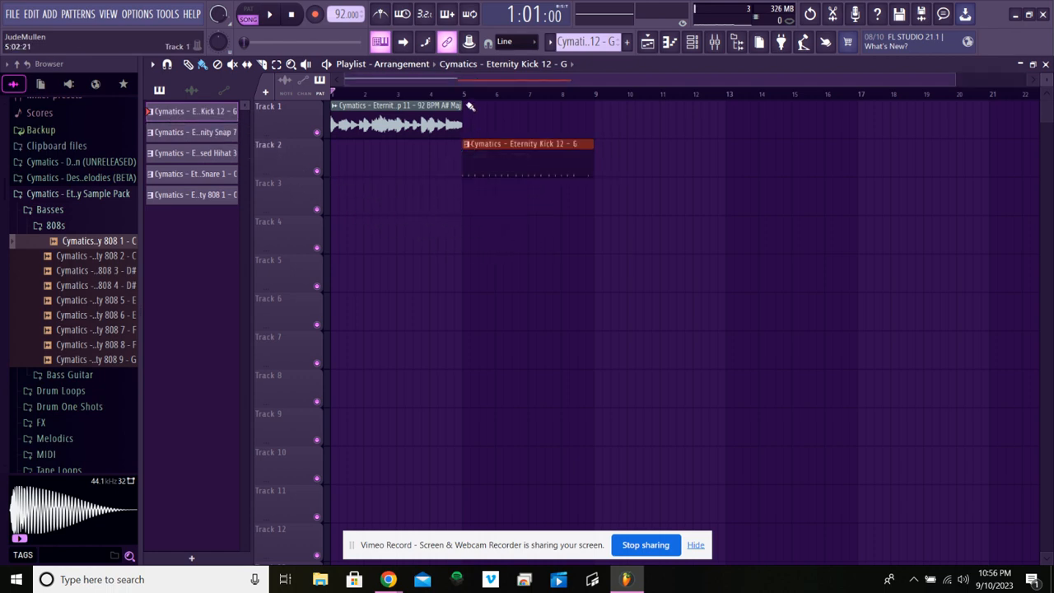
{"action": "key", "text": "space"}
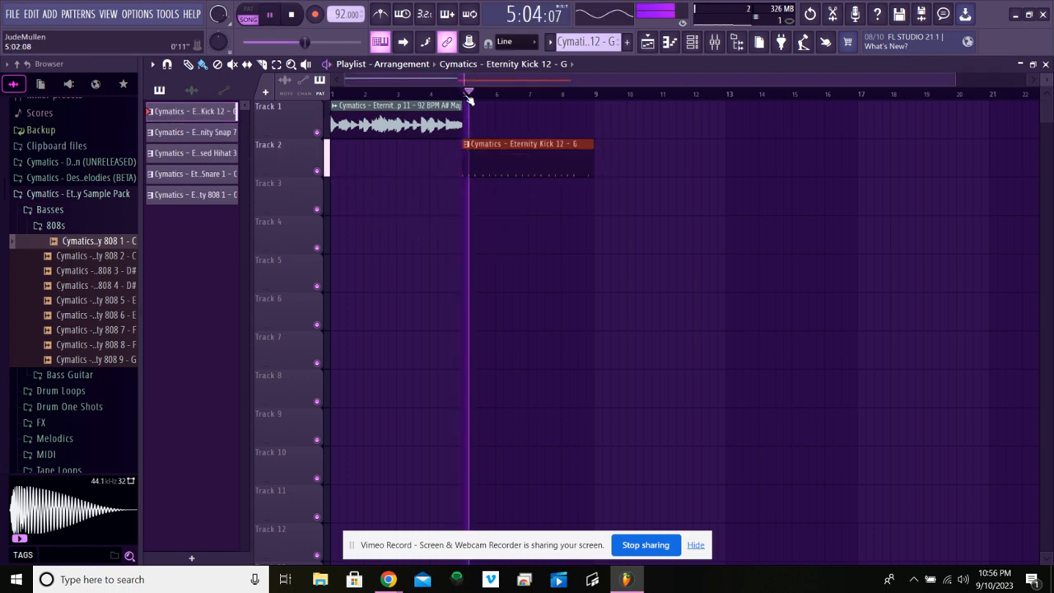
{"action": "right_click", "coordinate": [509, 166]}
{"action": "key", "text": "space"}
Place the Eternity Snap 7 pattern on Track 2 and Snare 1 on Track 3 at bar 5, and play them
{"action": "left_click_drag", "start_coordinate": [212, 134], "coordinate": [465, 152]}
{"action": "key", "text": "space"}
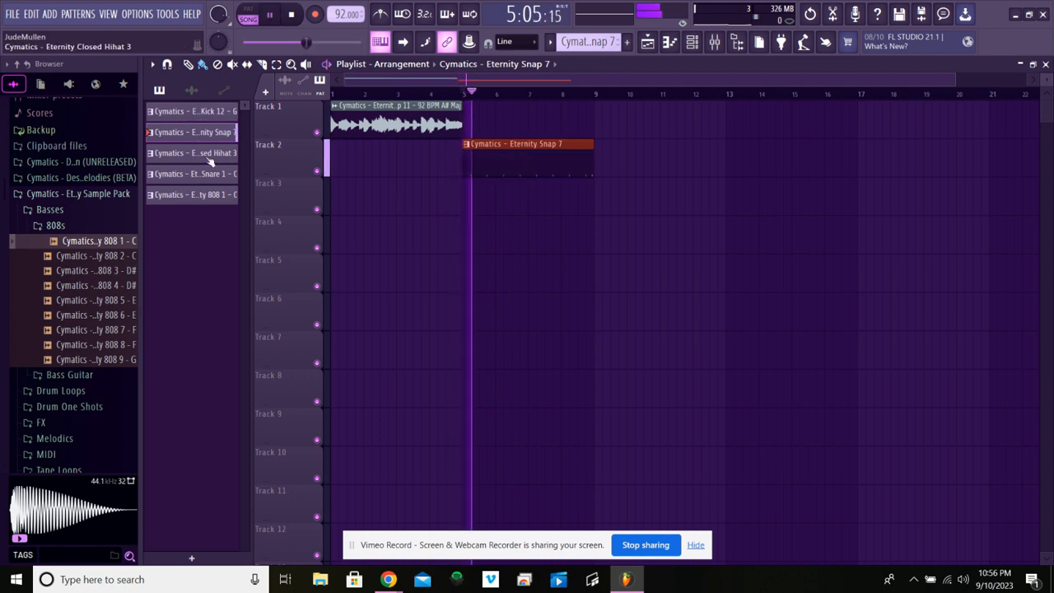
{"action": "left_click_drag", "start_coordinate": [220, 178], "coordinate": [464, 187]}
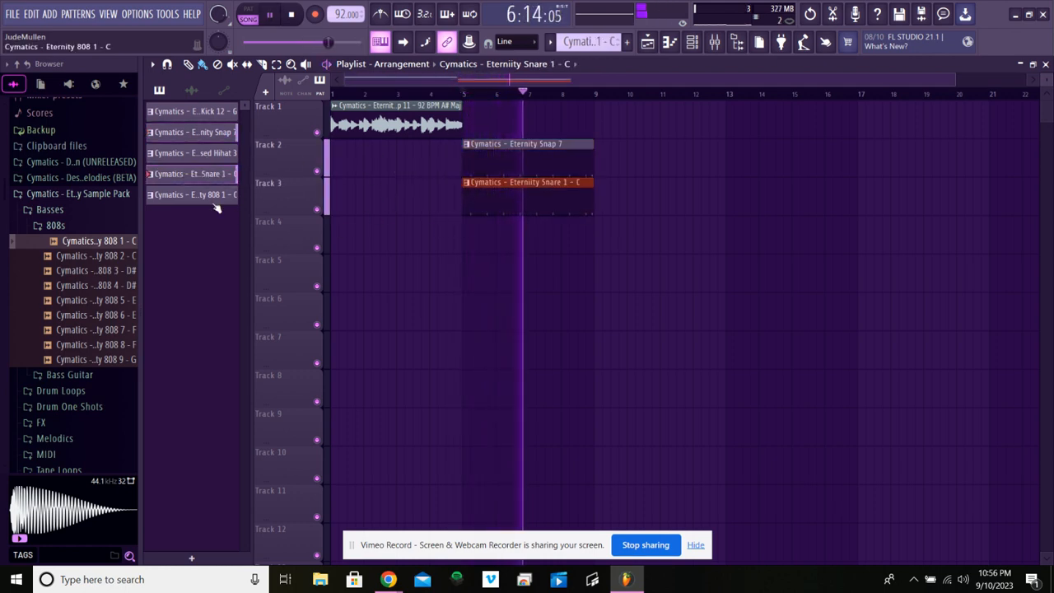
Place the Eternity Closed Hihat 3 pattern at bar 5 on Track 4 and remove the snap and snare clips
{"action": "left_click_drag", "start_coordinate": [216, 154], "coordinate": [461, 235]}
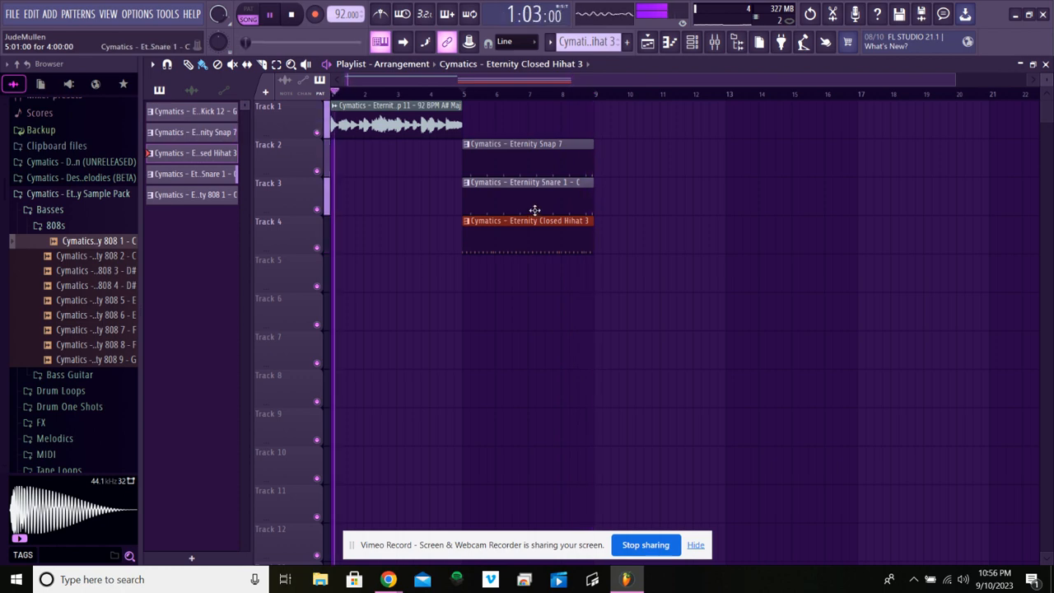
{"action": "key", "text": "space"}
{"action": "right_click", "coordinate": [517, 154]}
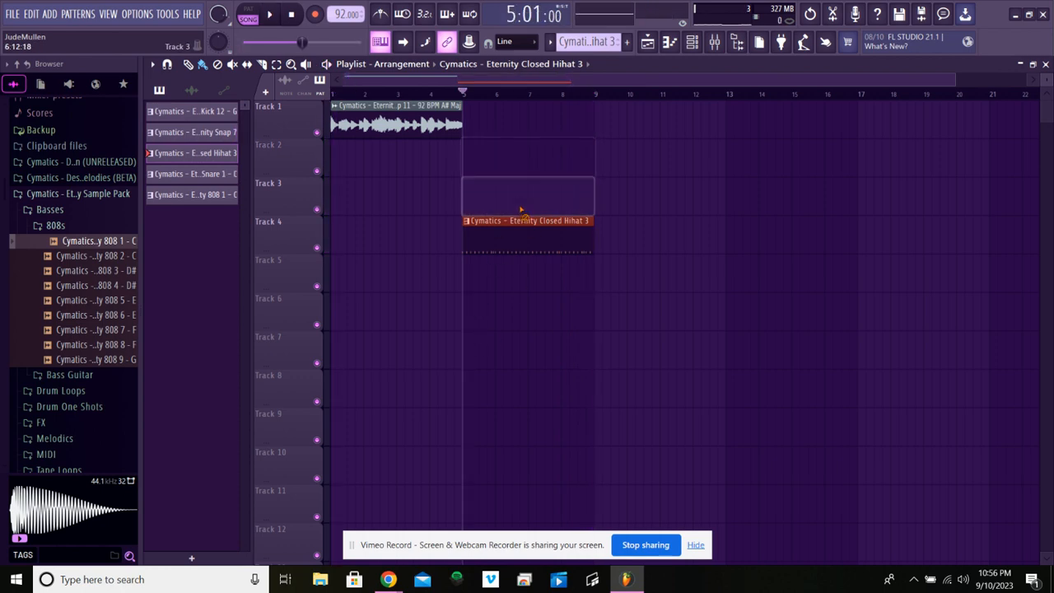
{"action": "right_click", "coordinate": [527, 183]}
Audition the Closed Hihat 3 clip on its own and open its notes in the piano roll around bar 2
{"action": "key", "text": "space"}
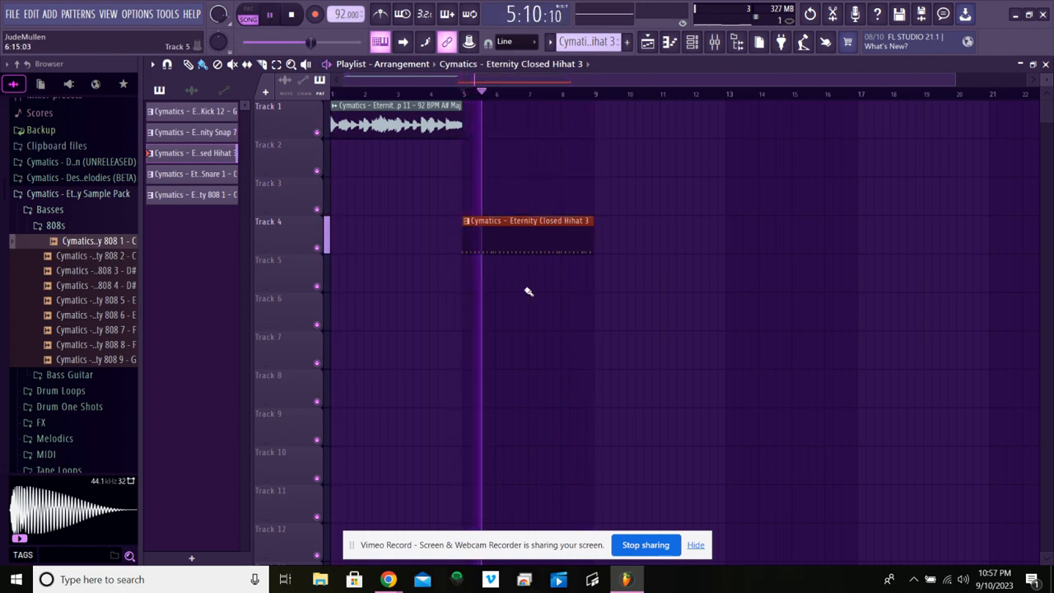
{"action": "key", "text": "space"}
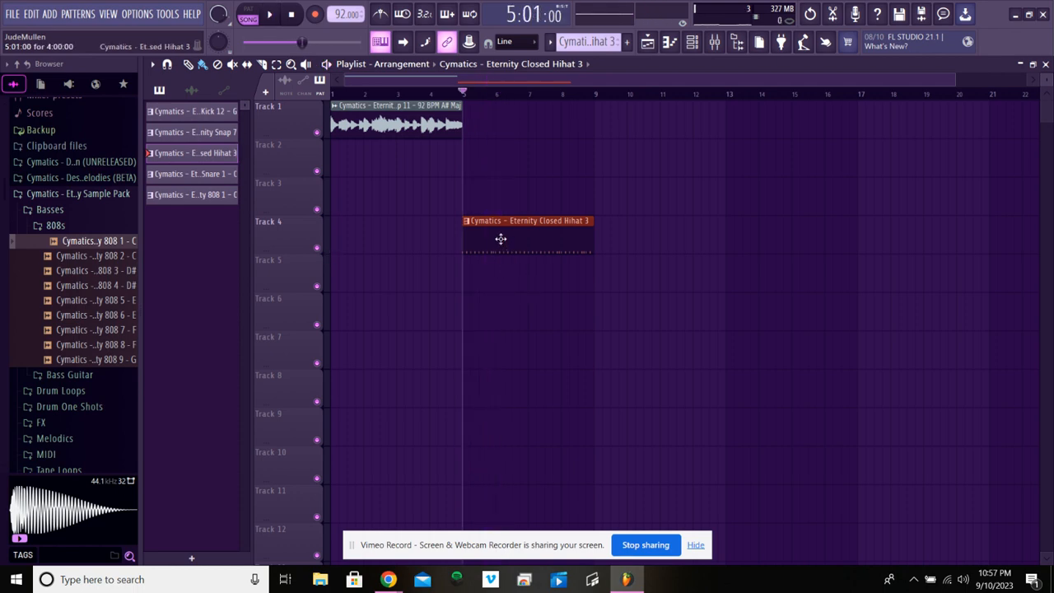
{"action": "double_click", "coordinate": [500, 239]}
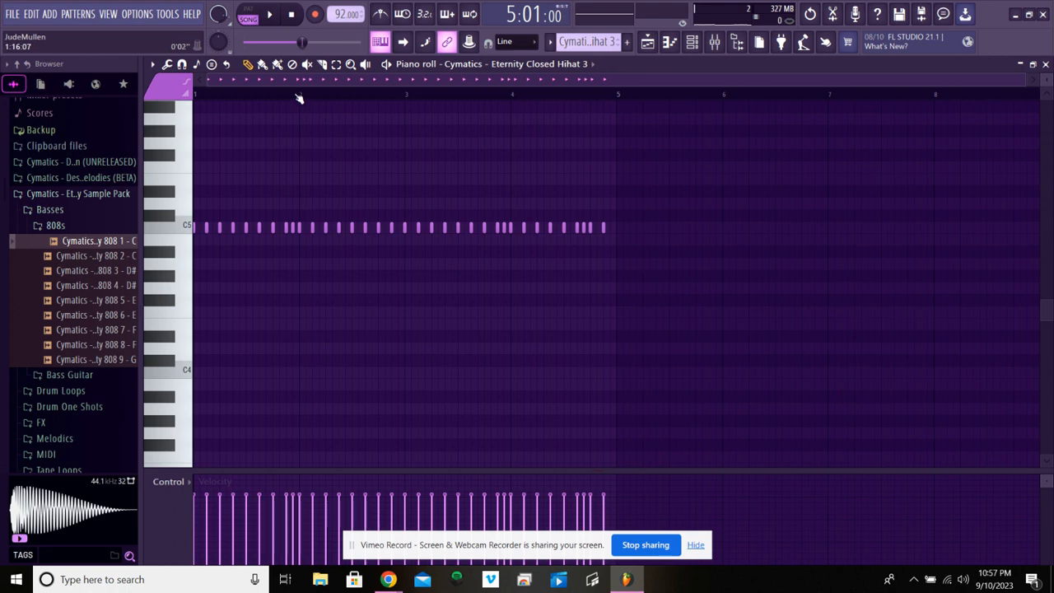
{"action": "scroll", "coordinate": [299, 98], "scroll_direction": "up", "scroll_amount": 5}
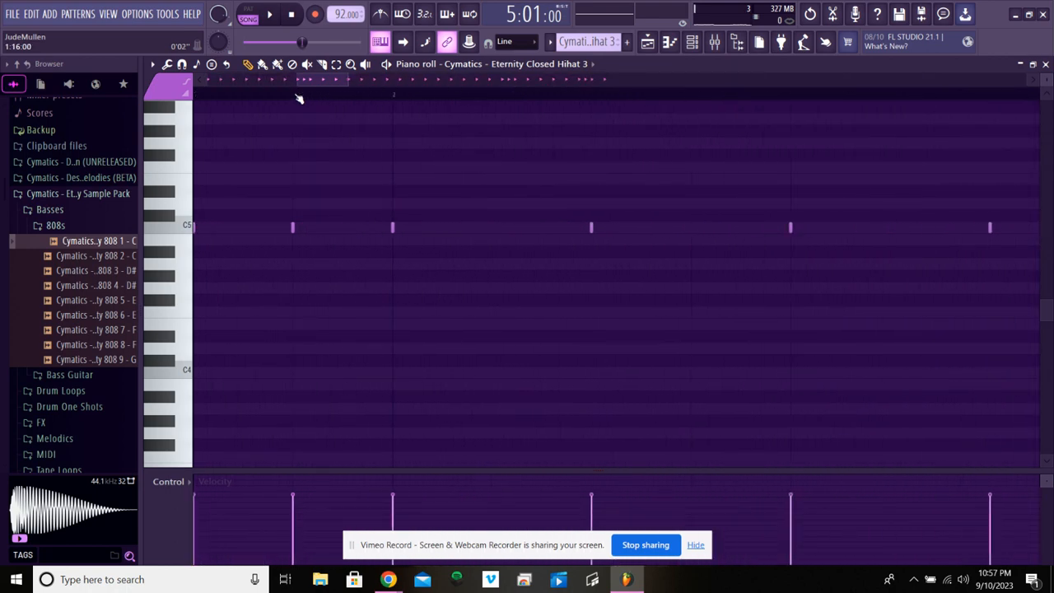
Examine the closed hi-hat rolls leading into bars 2 and 4 and late in bar 4, and play the pattern
{"action": "scroll", "coordinate": [299, 98], "scroll_direction": "up", "scroll_amount": 1}
{"action": "left_click_drag", "start_coordinate": [314, 80], "coordinate": [309, 79]}
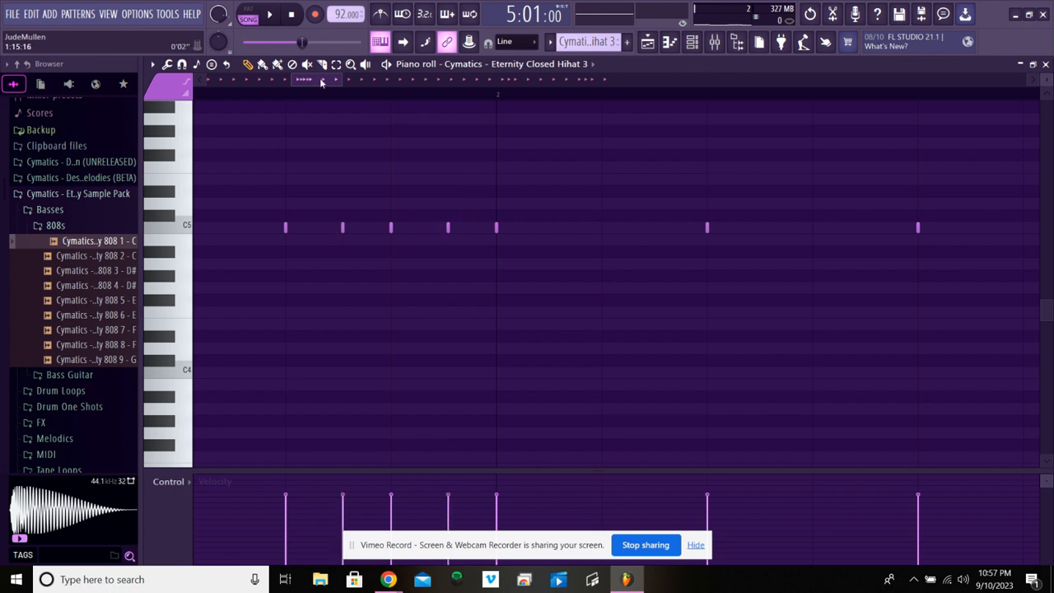
{"action": "left_click_drag", "start_coordinate": [319, 77], "coordinate": [511, 86]}
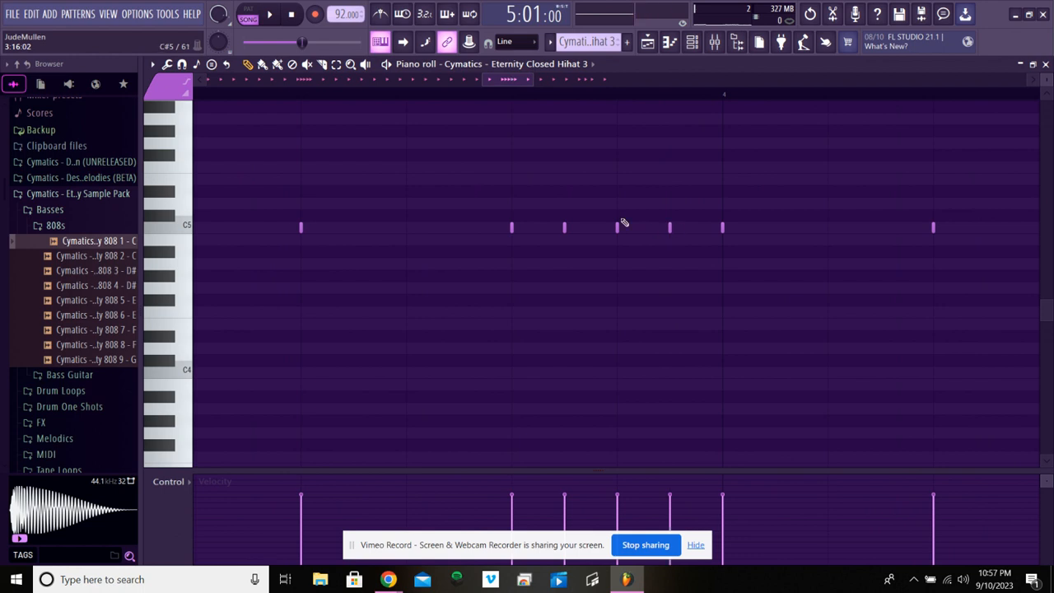
{"action": "left_click_drag", "start_coordinate": [512, 83], "coordinate": [591, 89]}
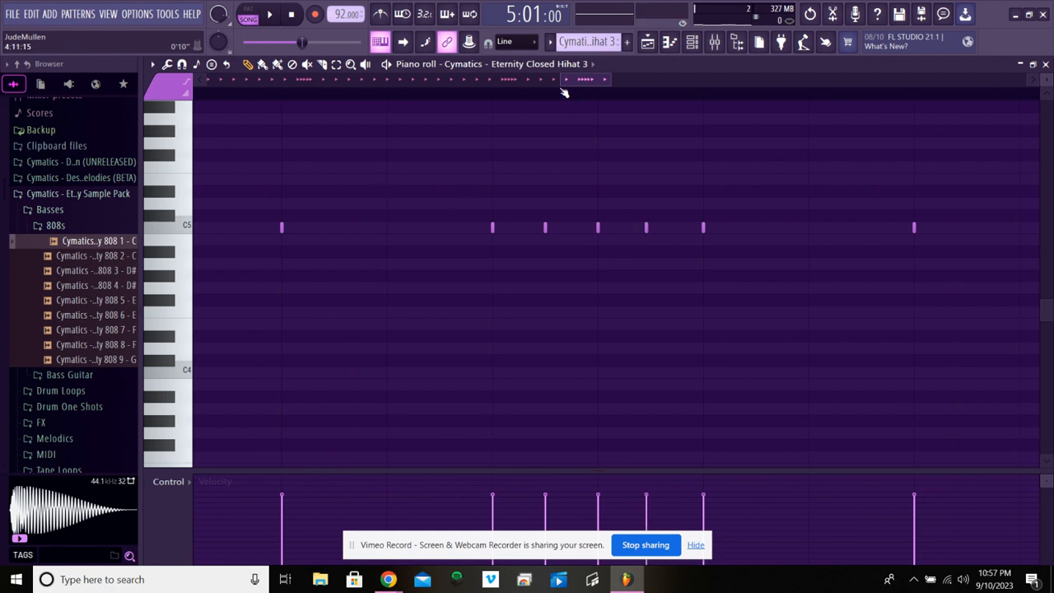
{"action": "scroll", "coordinate": [564, 93], "scroll_direction": "down", "scroll_amount": 8}
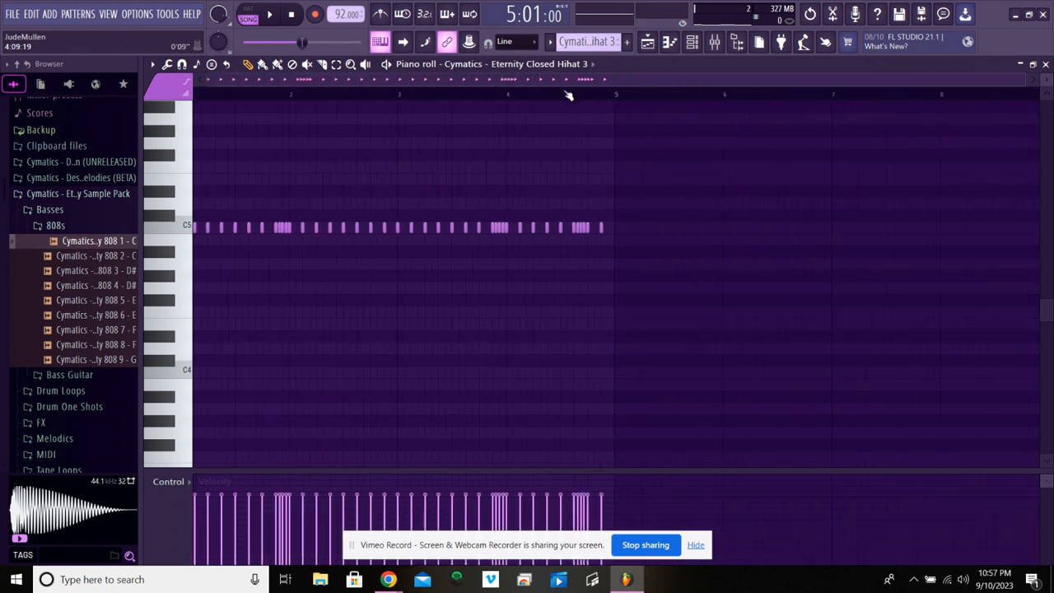
{"action": "key", "text": "space"}
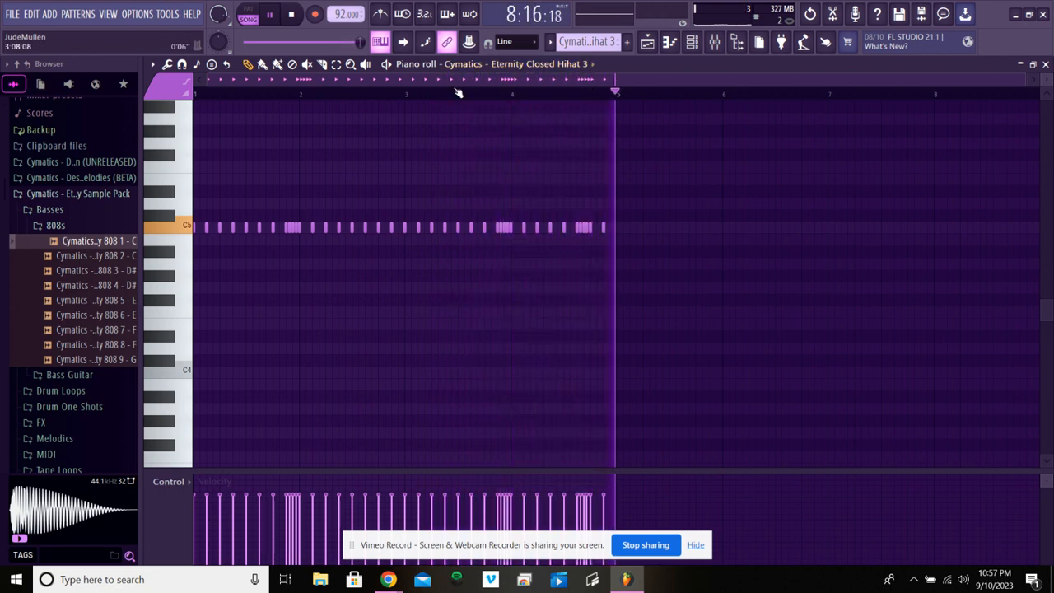
{"action": "key", "text": "space"}
{"action": "scroll", "coordinate": [308, 334], "scroll_direction": "down", "scroll_amount": 4}
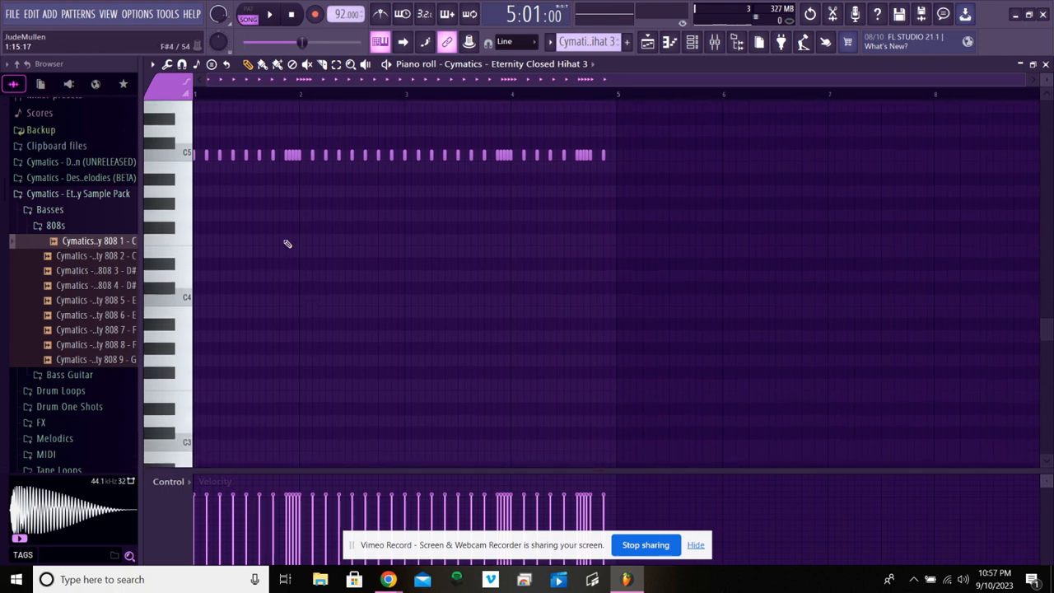
Try low velocities on the opening hi-hats, level them back up, ramp the roll before bar 2 upward, and play it
{"action": "scroll", "coordinate": [287, 243], "scroll_direction": "up", "scroll_amount": 4}
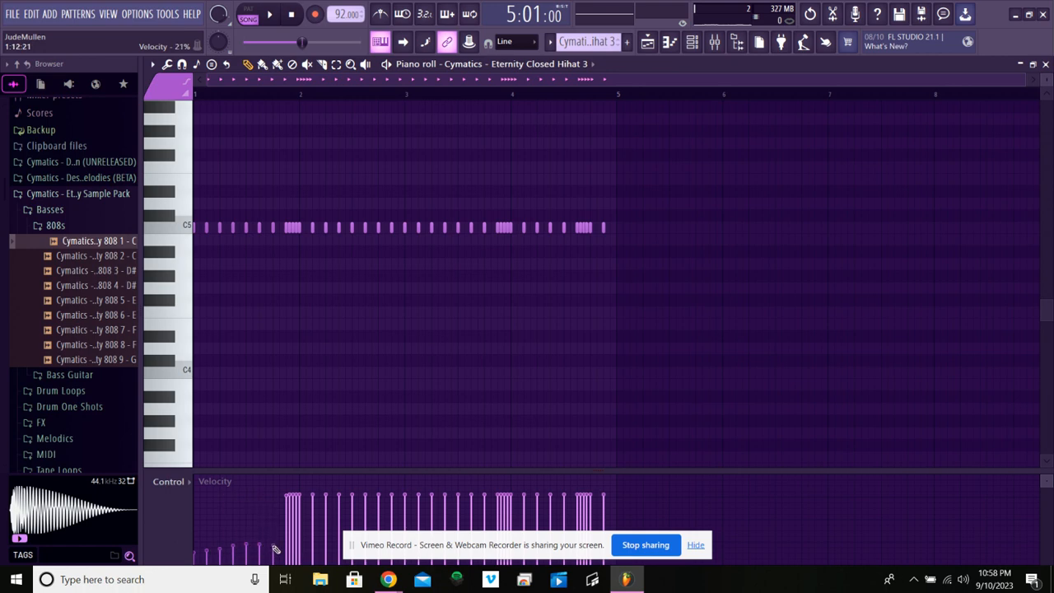
{"action": "key", "text": "space"}
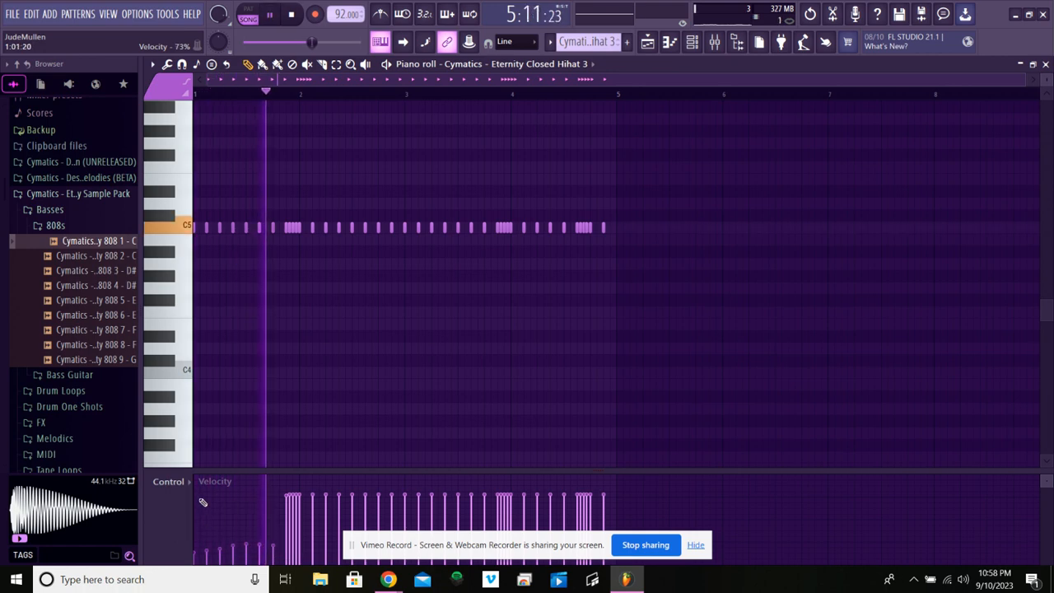
{"action": "mouse_move", "coordinate": [203, 502]}
{"action": "left_mouse_down"}
{"action": "mouse_move", "coordinate": [274, 499]}
{"action": "mouse_move", "coordinate": [287, 519]}
{"action": "mouse_move", "coordinate": [299, 507]}
{"action": "mouse_move", "coordinate": [296, 516]}
{"action": "left_mouse_up"}
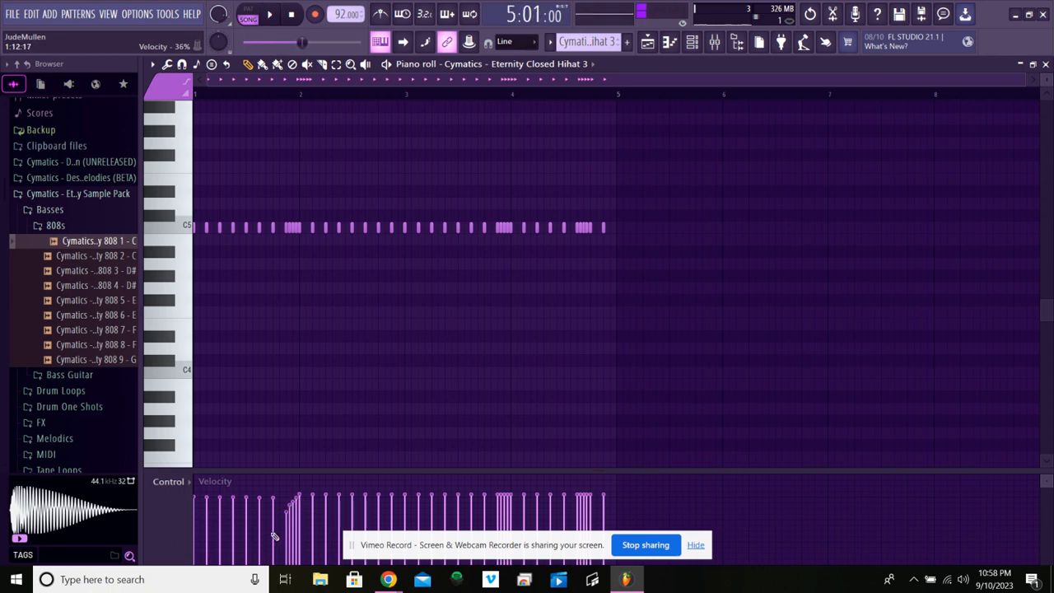
{"action": "key", "text": "space"}
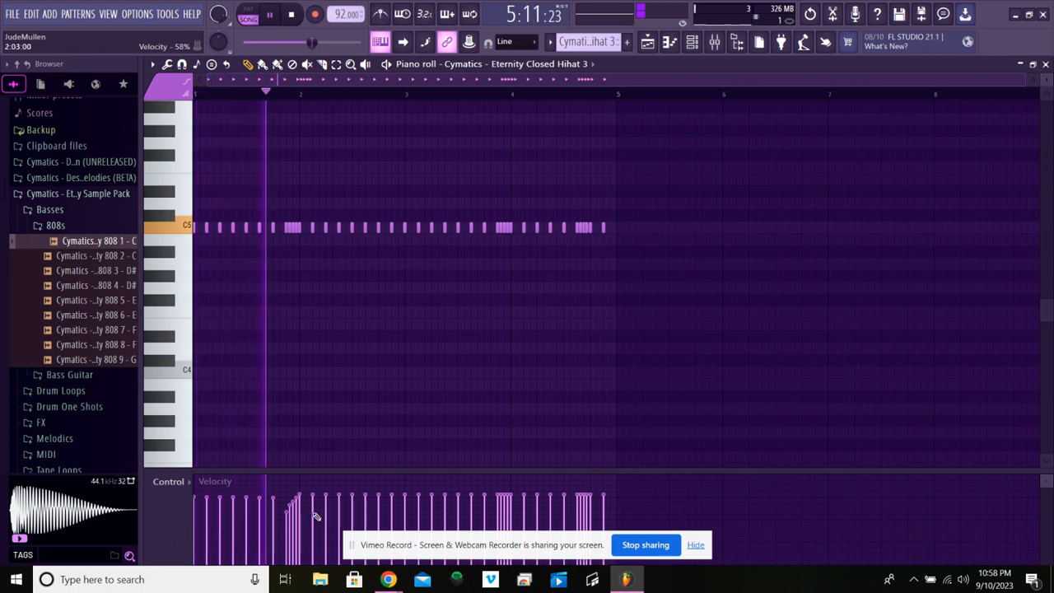
{"action": "key", "text": "space"}
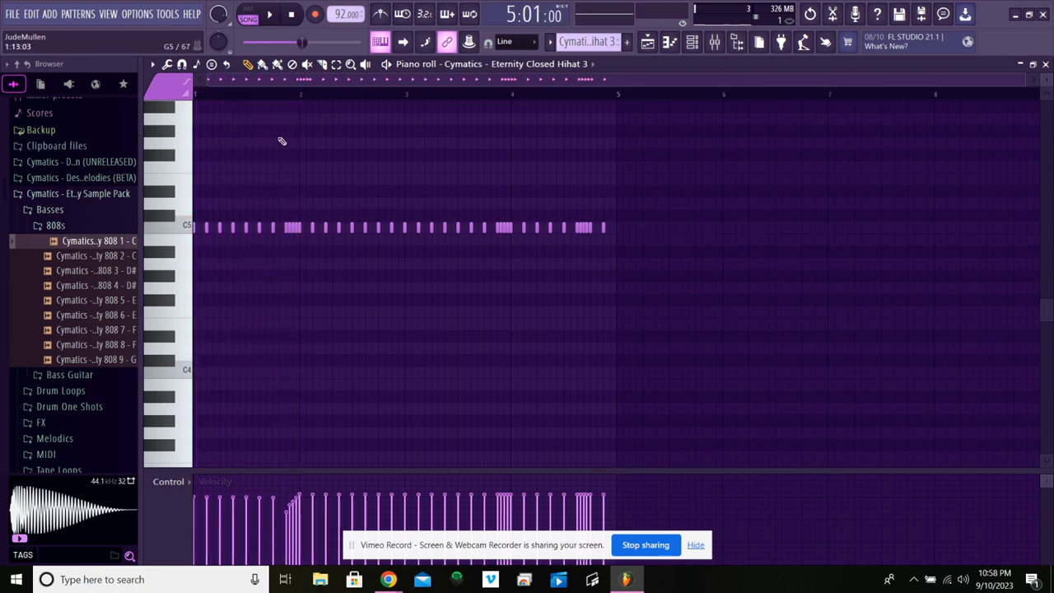
Redraw the velocities of the roll into bar 2 as a steeper rise from quiet to loud, and play it
{"action": "scroll", "coordinate": [300, 103], "scroll_direction": "up", "scroll_amount": 2}
{"action": "scroll", "coordinate": [299, 94], "scroll_direction": "up", "scroll_amount": 8}
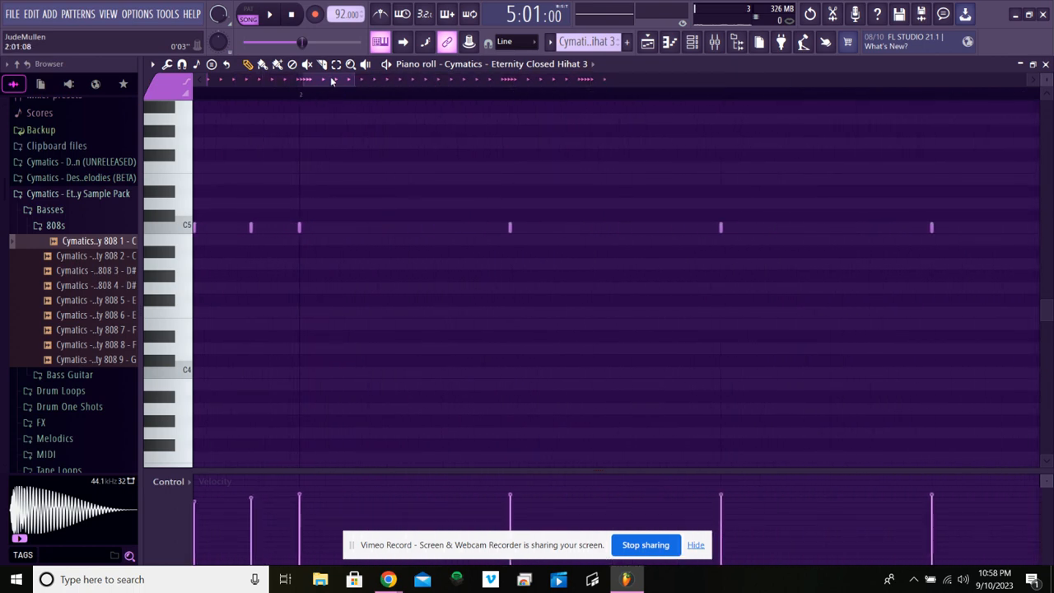
{"action": "left_click_drag", "start_coordinate": [332, 79], "coordinate": [315, 79]}
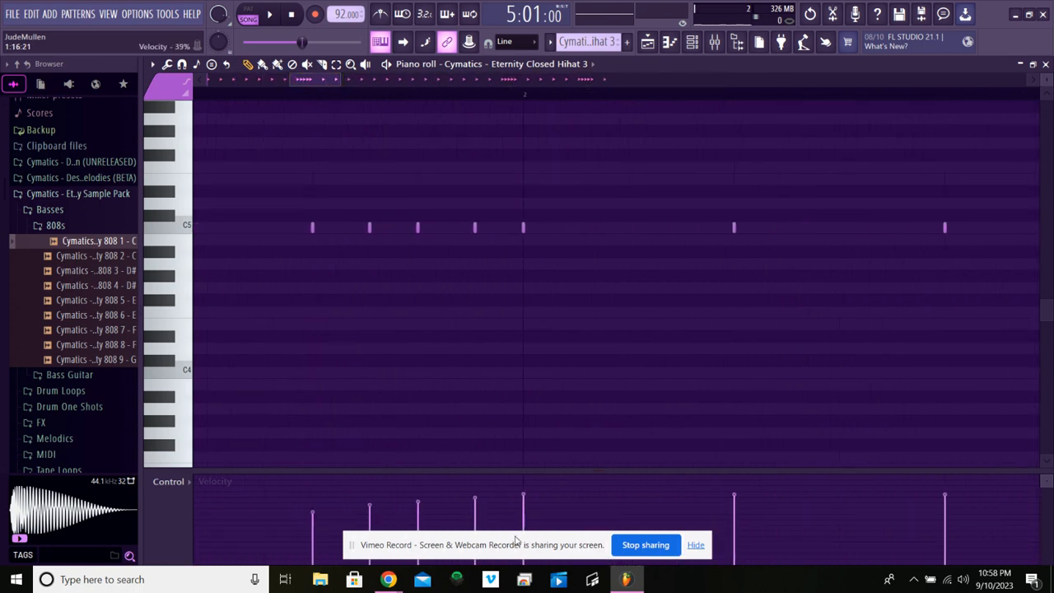
{"action": "left_click_drag", "start_coordinate": [516, 540], "coordinate": [727, 525]}
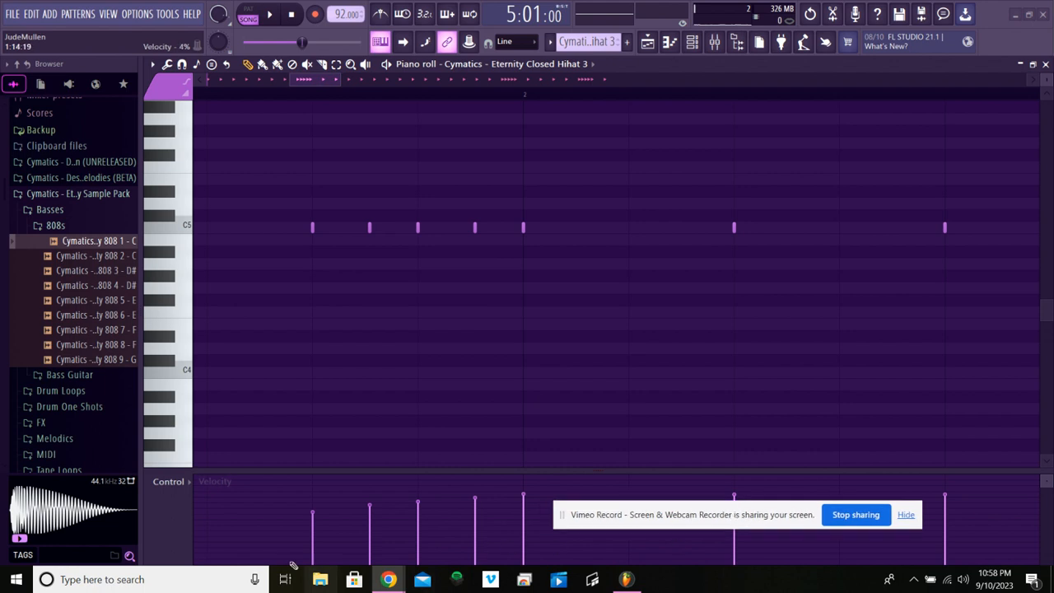
{"action": "mouse_move", "coordinate": [292, 564]}
{"action": "left_mouse_down"}
{"action": "mouse_move", "coordinate": [299, 555]}
{"action": "mouse_move", "coordinate": [346, 555]}
{"action": "left_mouse_up"}
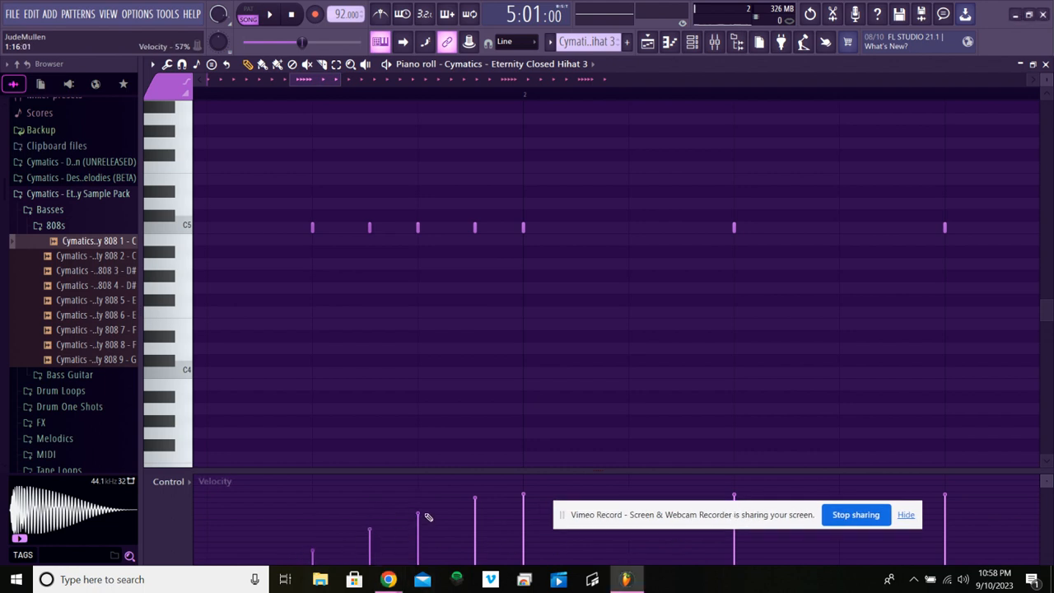
{"action": "key", "text": "space"}
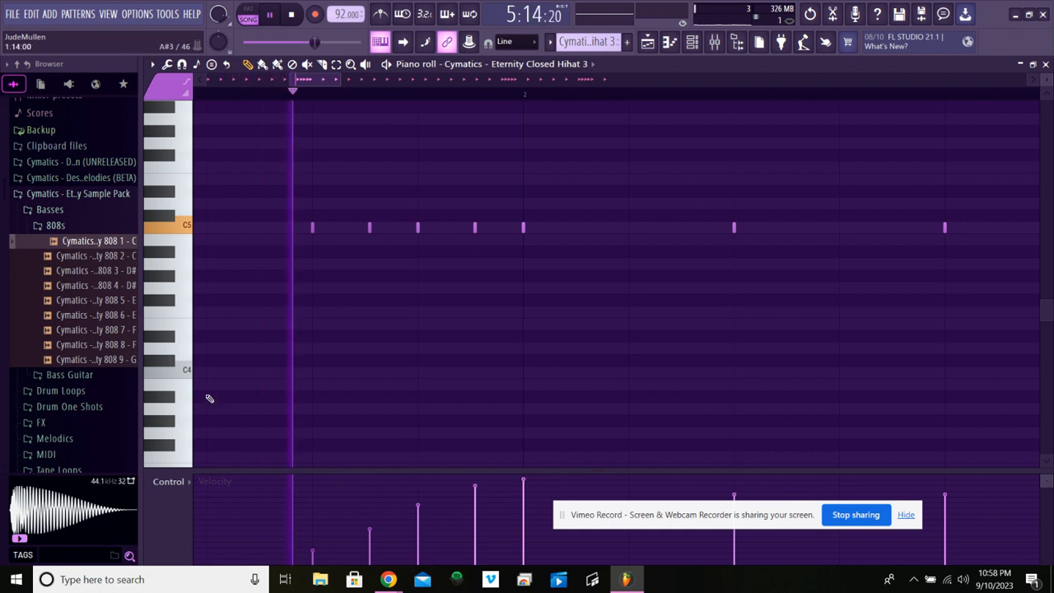
Slope the velocities downward on the roll into bar 4, and make the last roll rise and fall around its middle hit
{"action": "left_click_drag", "start_coordinate": [318, 82], "coordinate": [514, 85]}
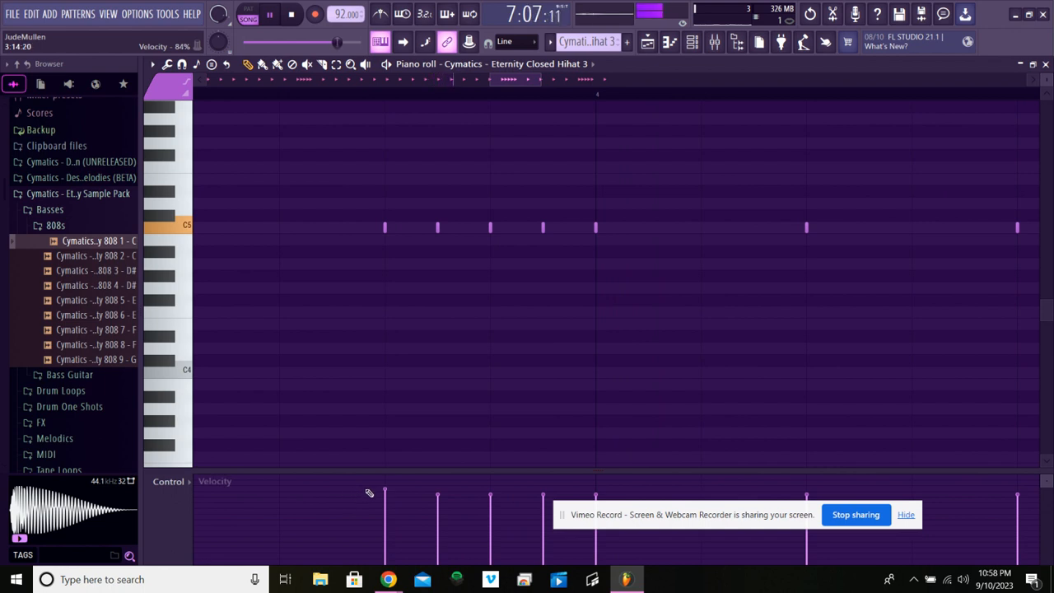
{"action": "left_click_drag", "start_coordinate": [369, 493], "coordinate": [612, 554]}
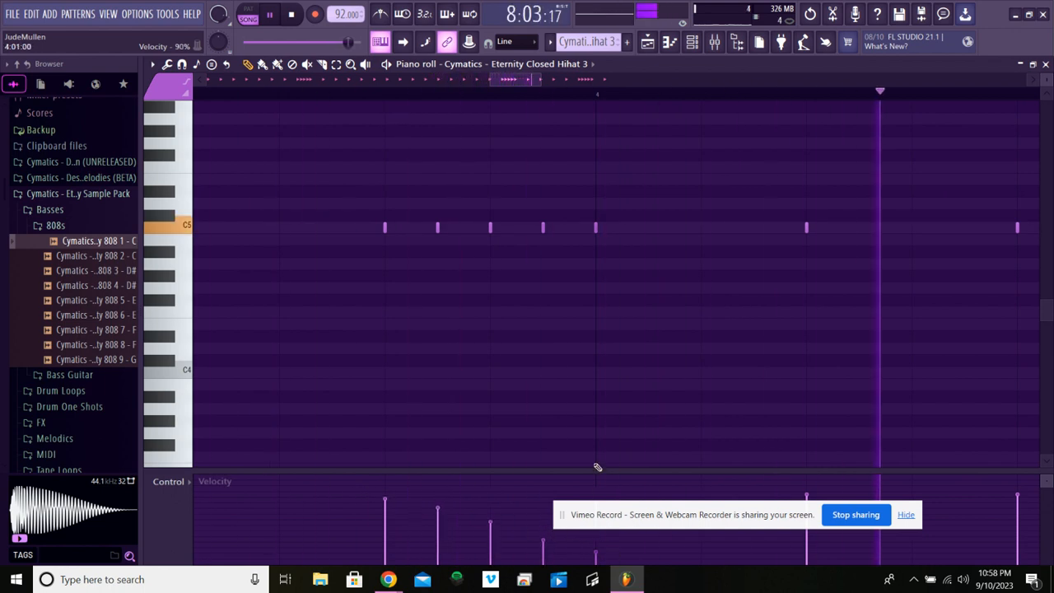
{"action": "left_click_drag", "start_coordinate": [531, 82], "coordinate": [611, 82]}
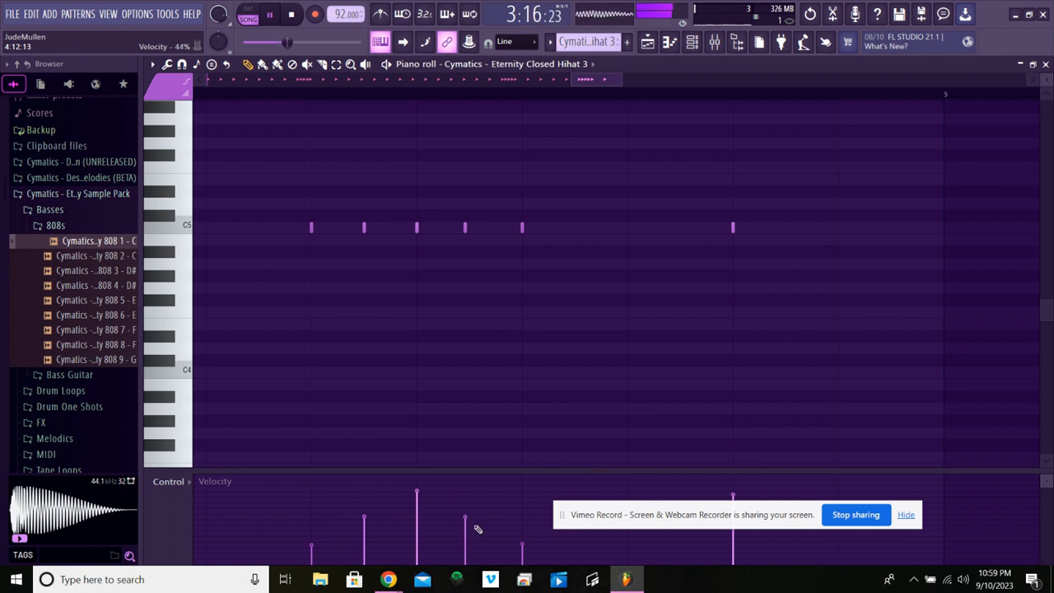
Remove the closed hi-hat clip from Track 4 in the playlist and move the melody loop clip to bar 5
{"action": "left_click", "coordinate": [647, 44]}
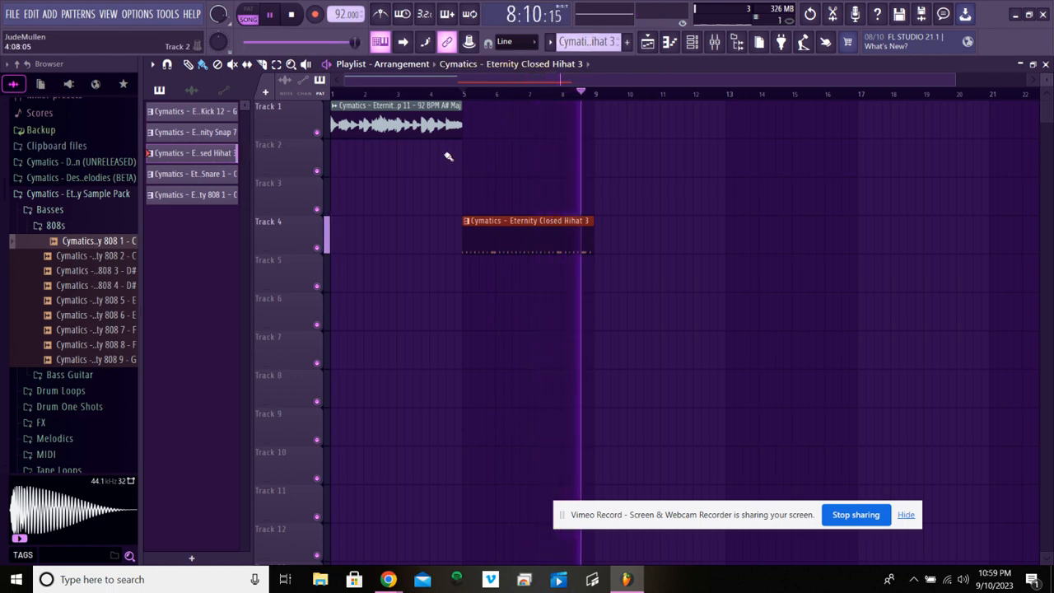
{"action": "key", "text": "space"}
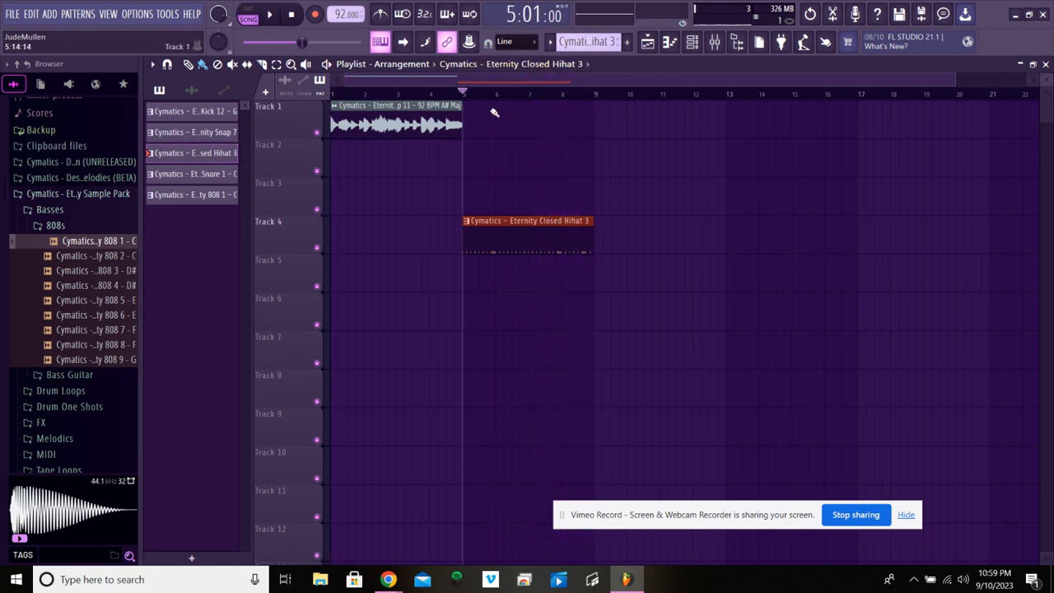
{"action": "right_click", "coordinate": [503, 234]}
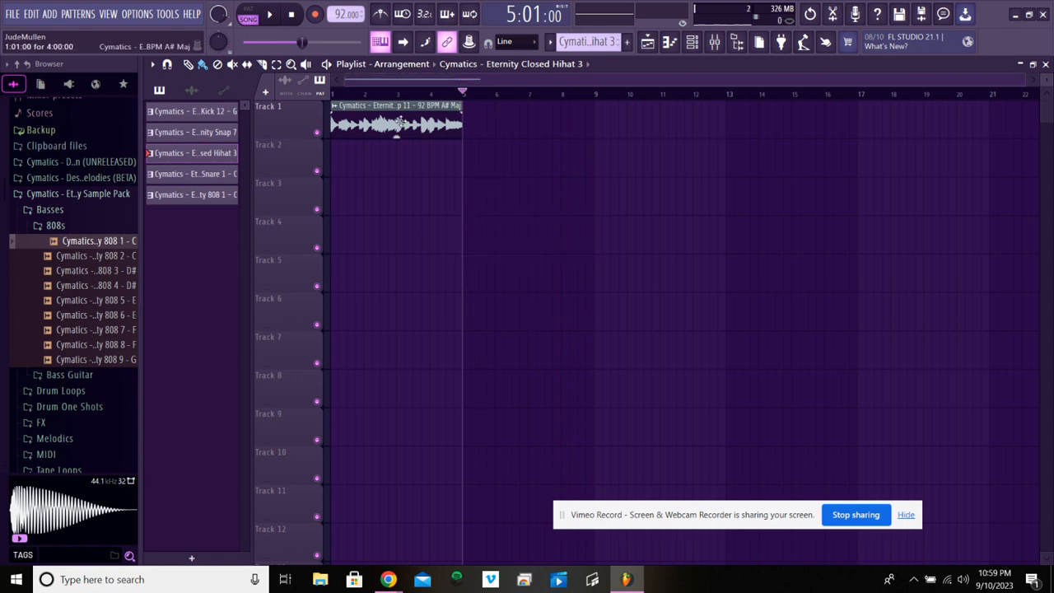
{"action": "left_click_drag", "start_coordinate": [397, 122], "coordinate": [529, 124]}
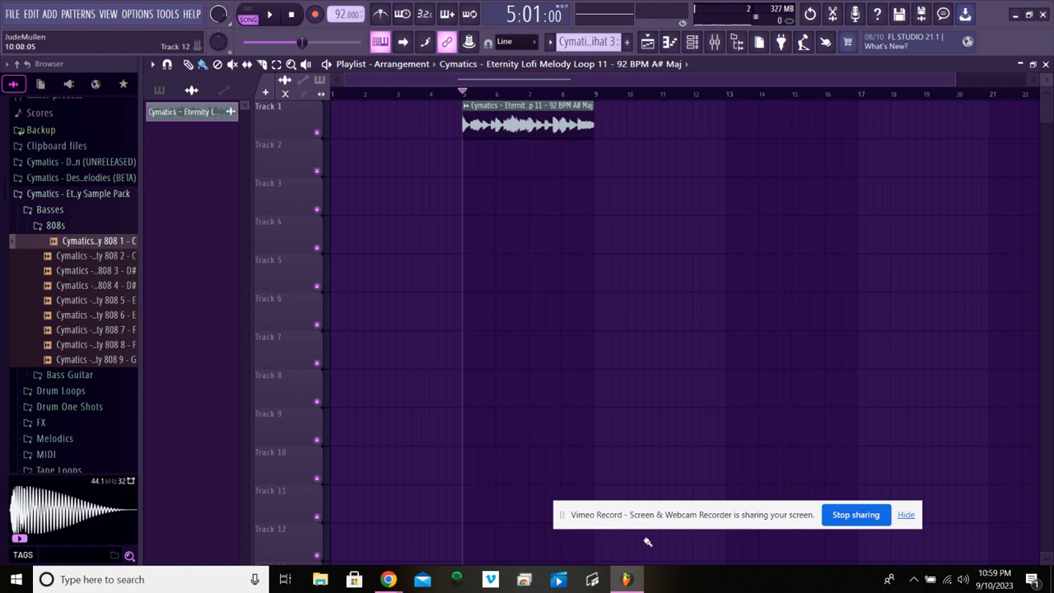
{"action": "left_click_drag", "start_coordinate": [679, 508], "coordinate": [673, 563]}
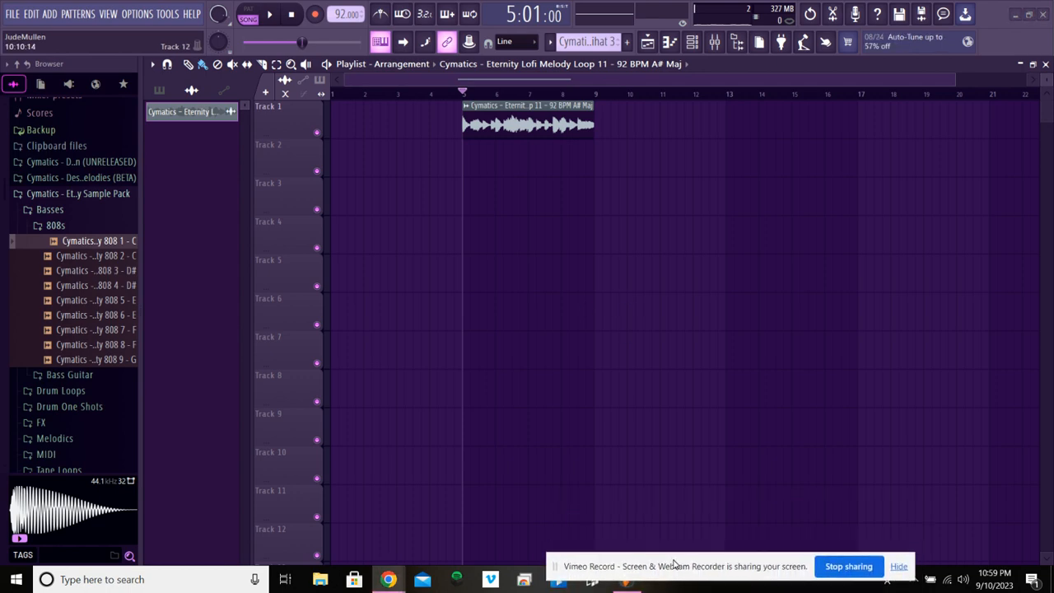
Make the melody loop clip unique as a sample and save it as a WAV file named "intro"
{"action": "right_click", "coordinate": [466, 108]}
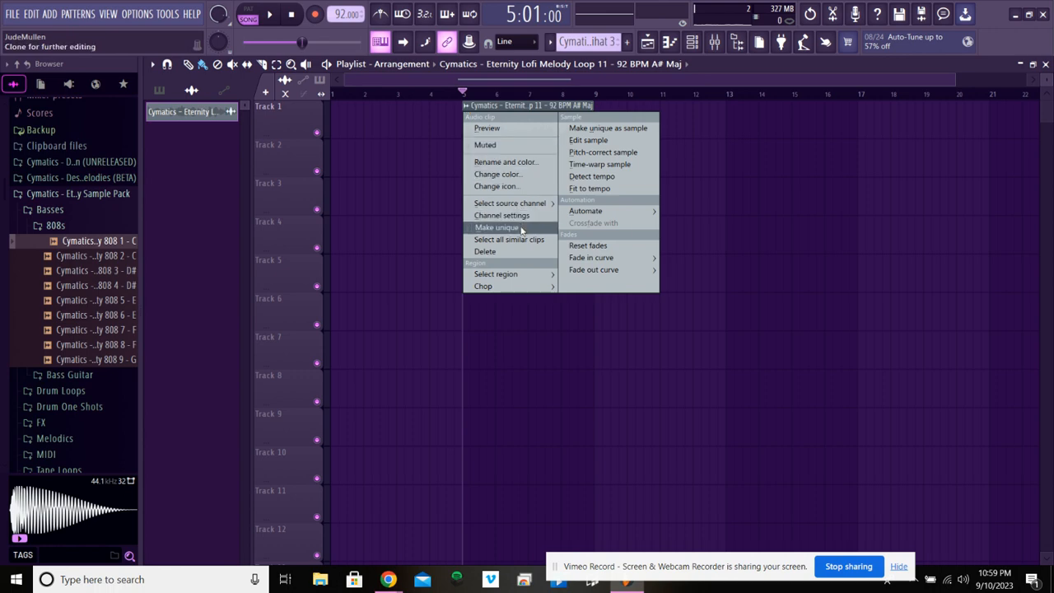
{"action": "left_click", "coordinate": [583, 130]}
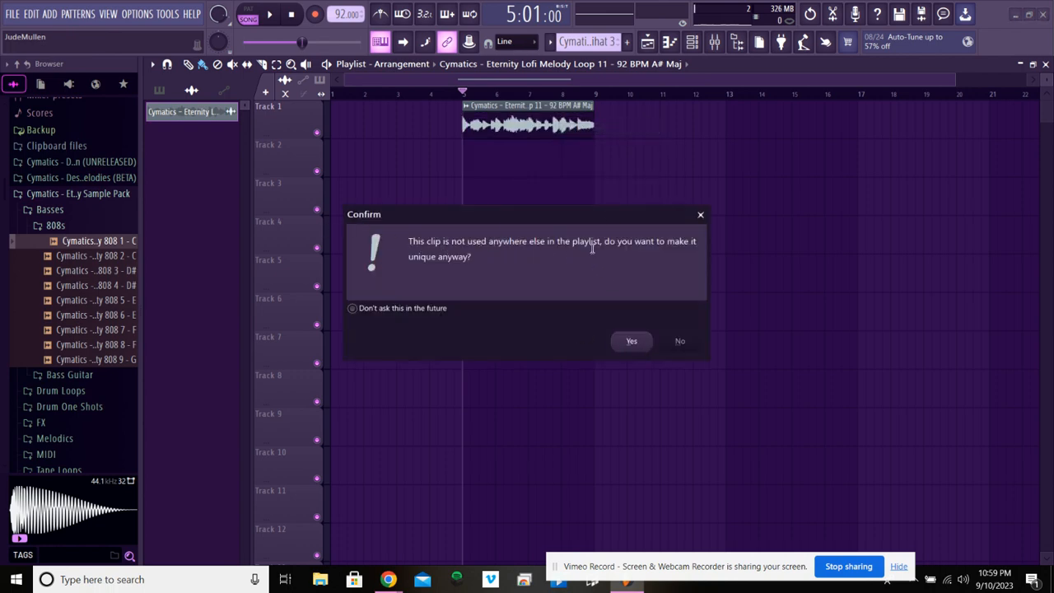
{"action": "left_click", "coordinate": [632, 342]}
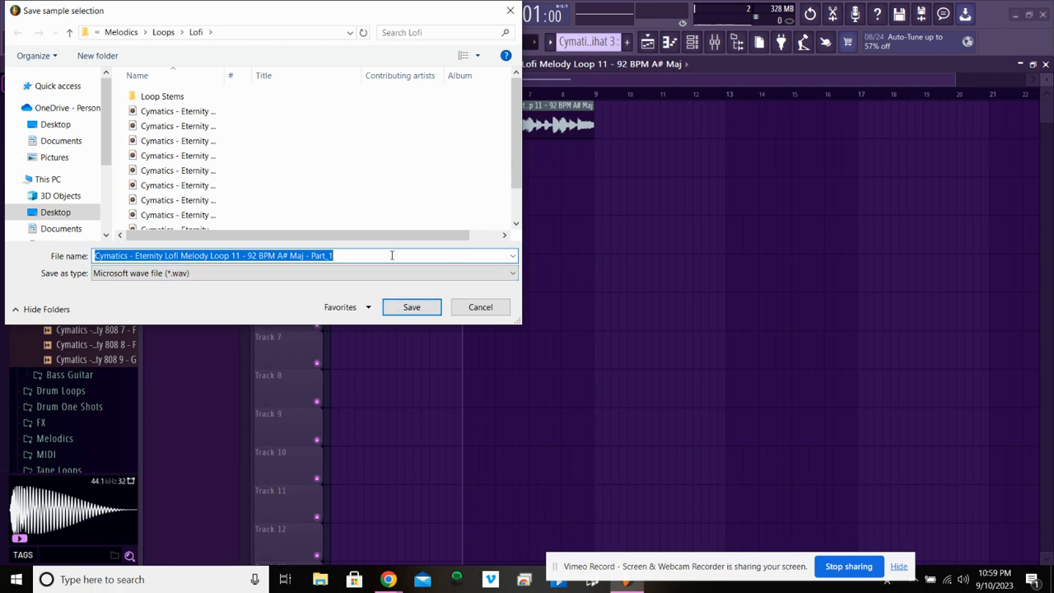
{"action": "key", "text": "BackSpace"}
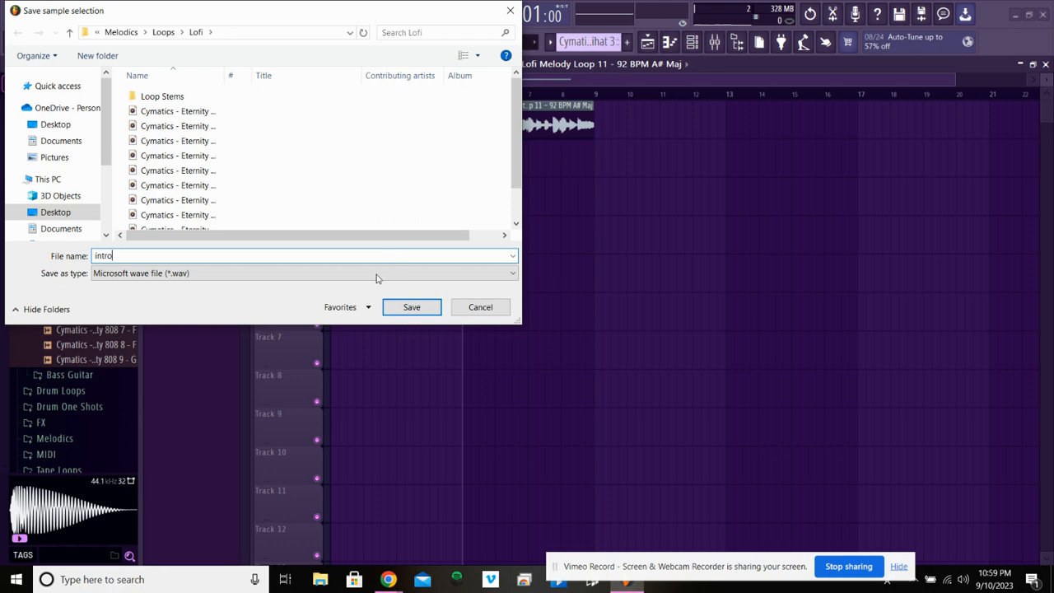
{"action": "left_click", "coordinate": [412, 307]}
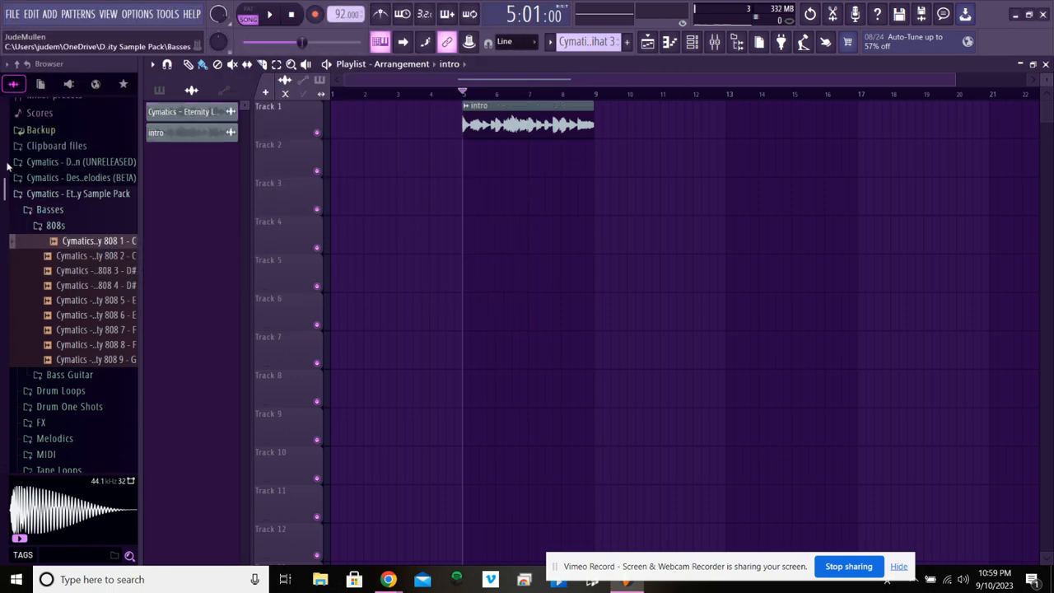
Place the original melody loop at bar 1 on Track 1 and the intro clip at bar 5 on Track 2
{"action": "left_click_drag", "start_coordinate": [206, 133], "coordinate": [359, 160]}
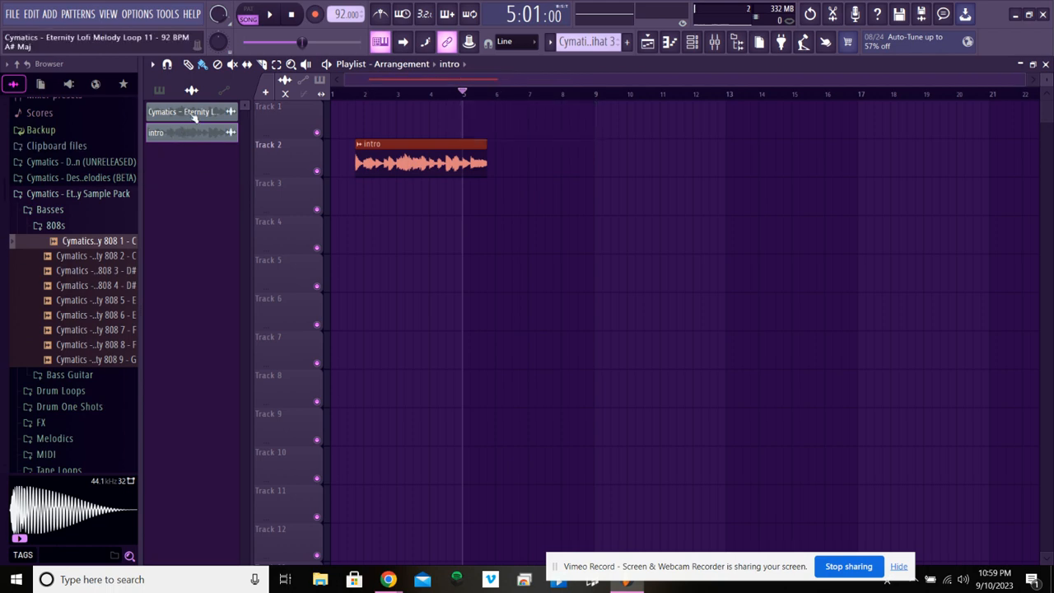
{"action": "left_click_drag", "start_coordinate": [188, 114], "coordinate": [337, 111]}
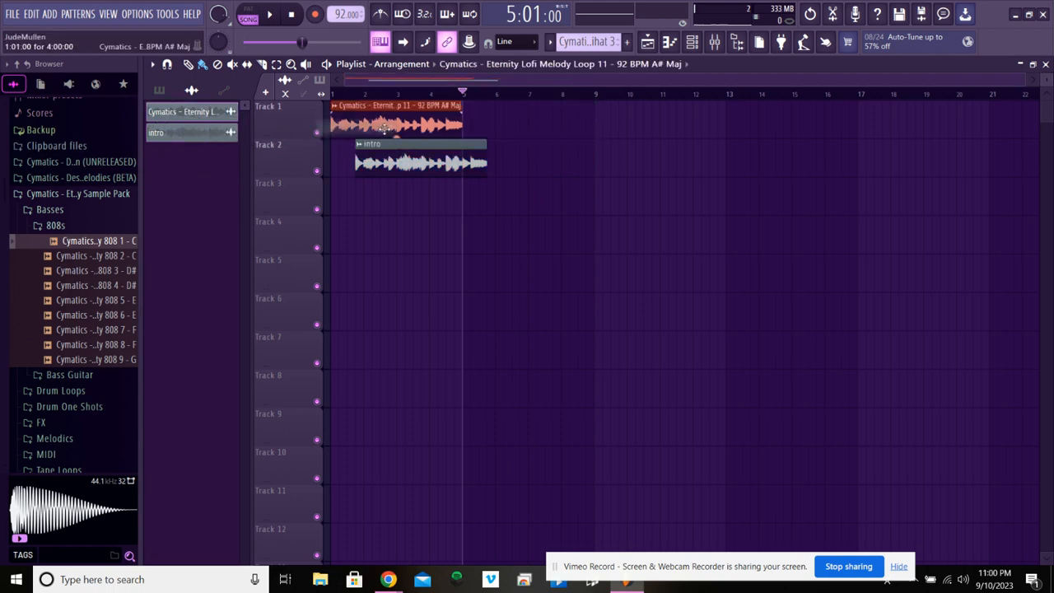
{"action": "left_click_drag", "start_coordinate": [415, 169], "coordinate": [523, 177]}
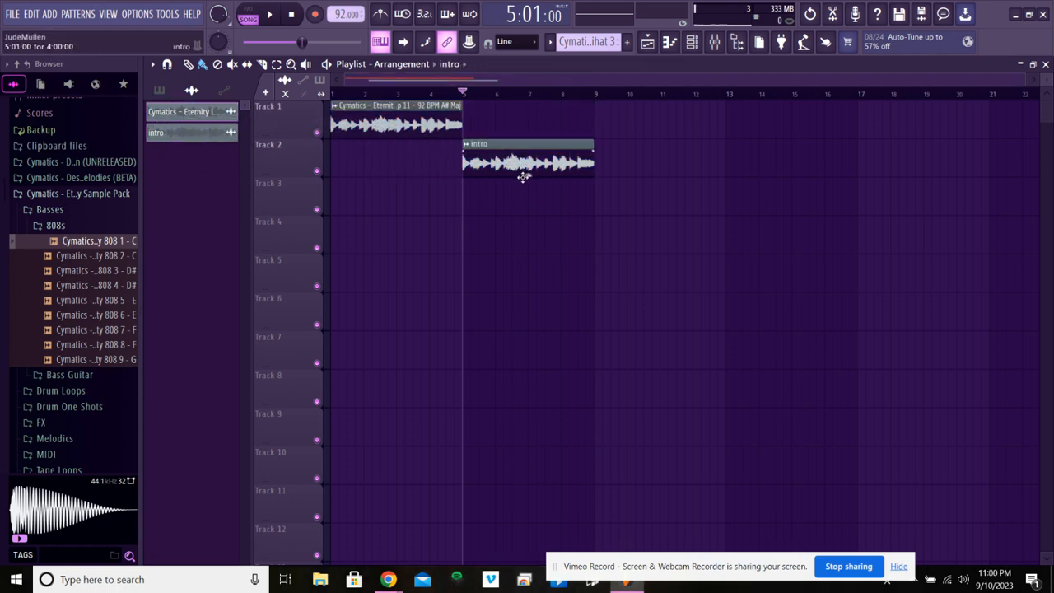
Play from bar 2 through the original loop into the intro clip, and open the intro clip's channel settings
{"action": "left_click", "coordinate": [391, 93]}
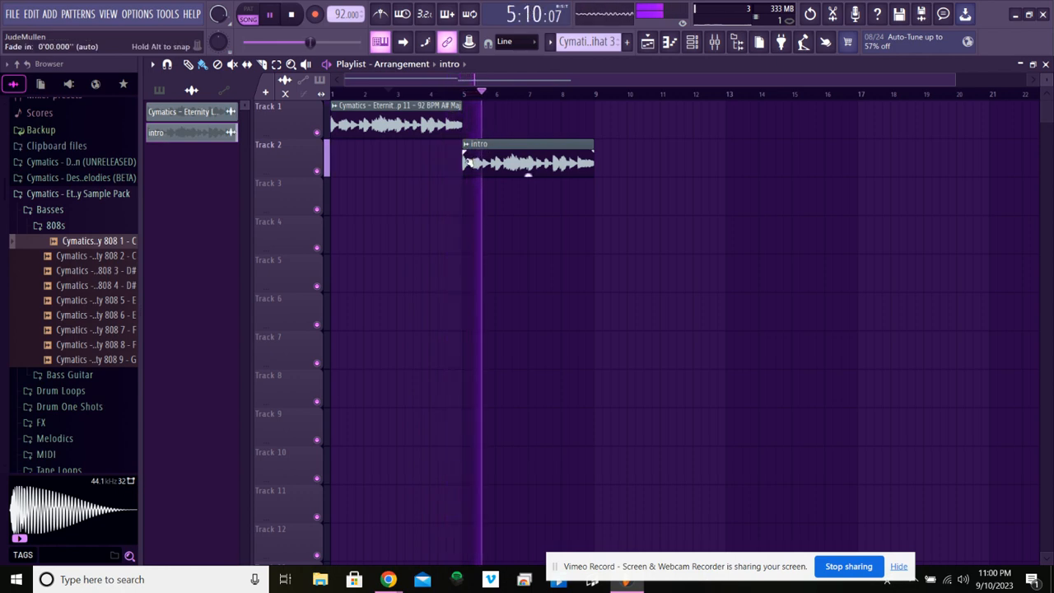
{"action": "key", "text": "space"}
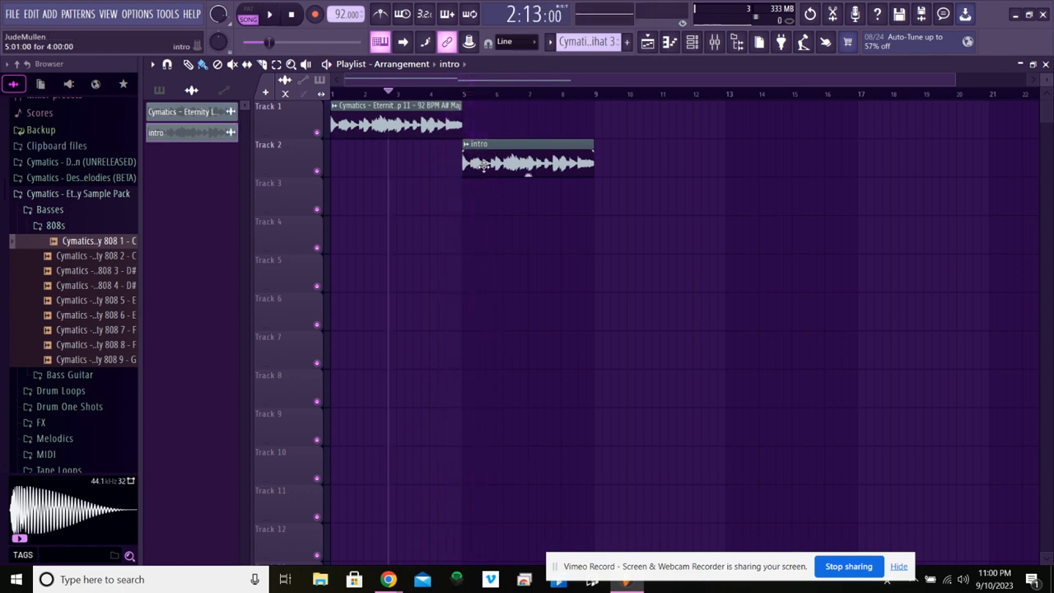
{"action": "double_click", "coordinate": [523, 163]}
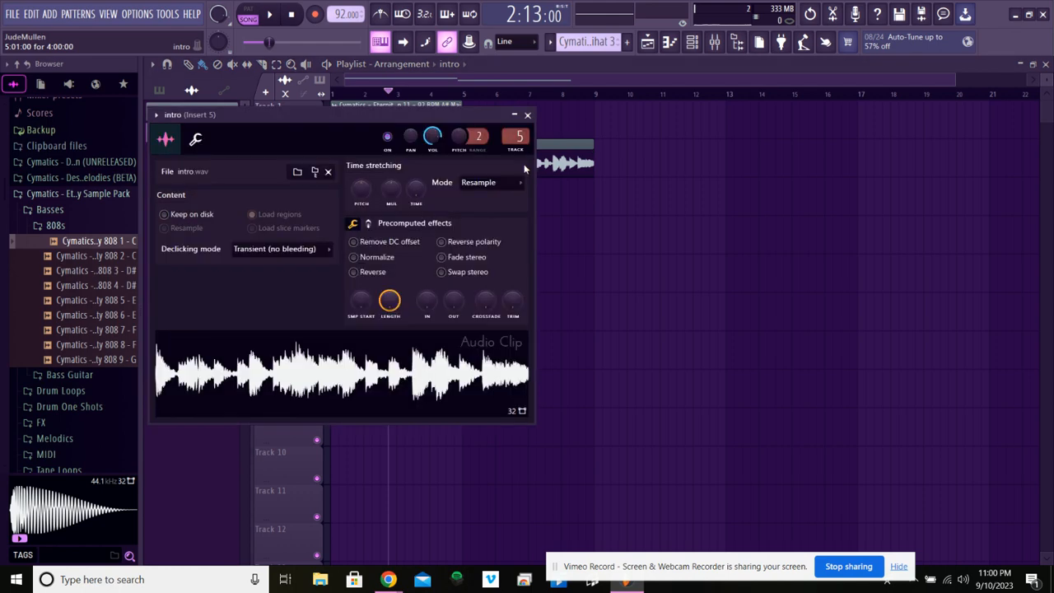
Set the intro clip's time stretching mode to Auto with its pitch shift lowered, and play it from bar 5
{"action": "left_click_drag", "start_coordinate": [319, 127], "coordinate": [468, 148]}
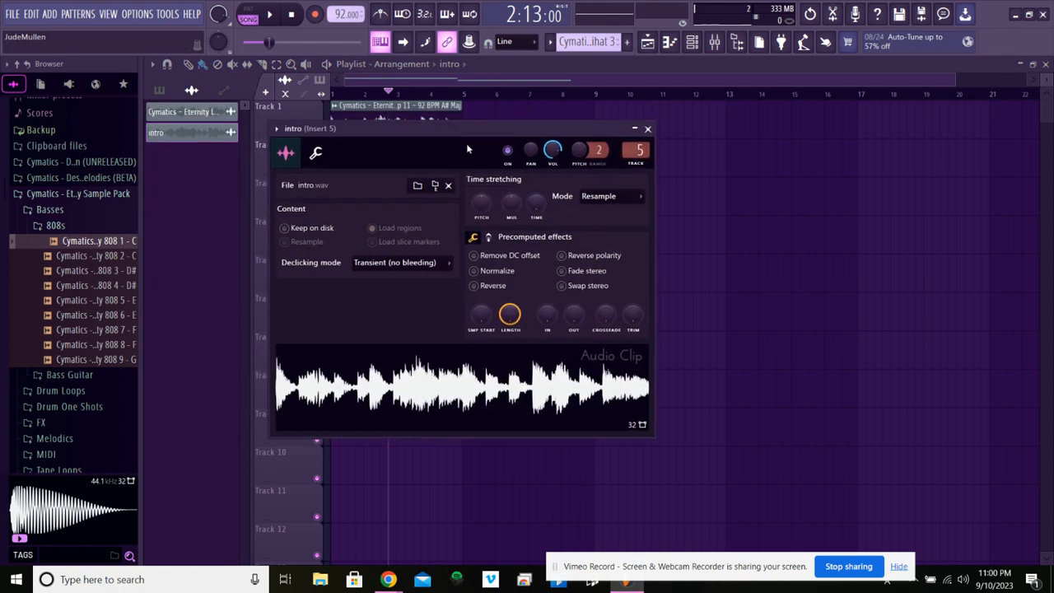
{"action": "left_click", "coordinate": [479, 206]}
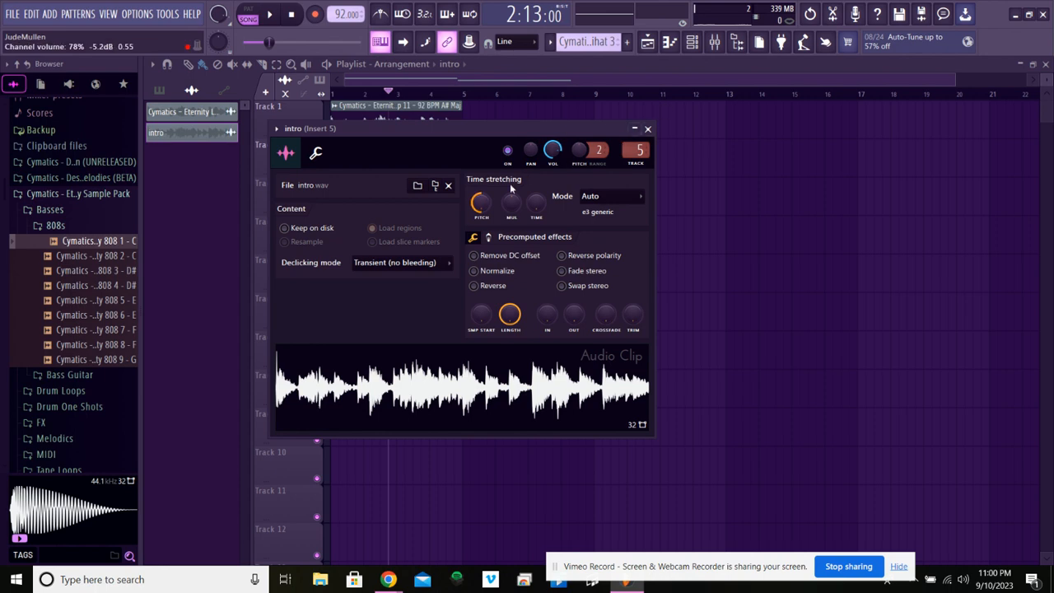
{"action": "left_click", "coordinate": [648, 129]}
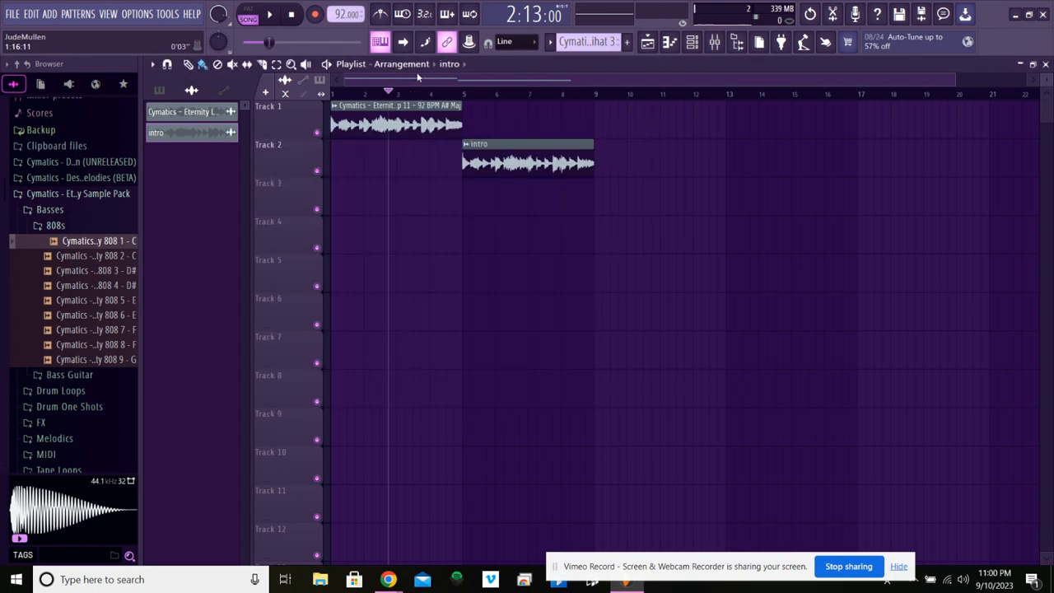
{"action": "left_click", "coordinate": [463, 93]}
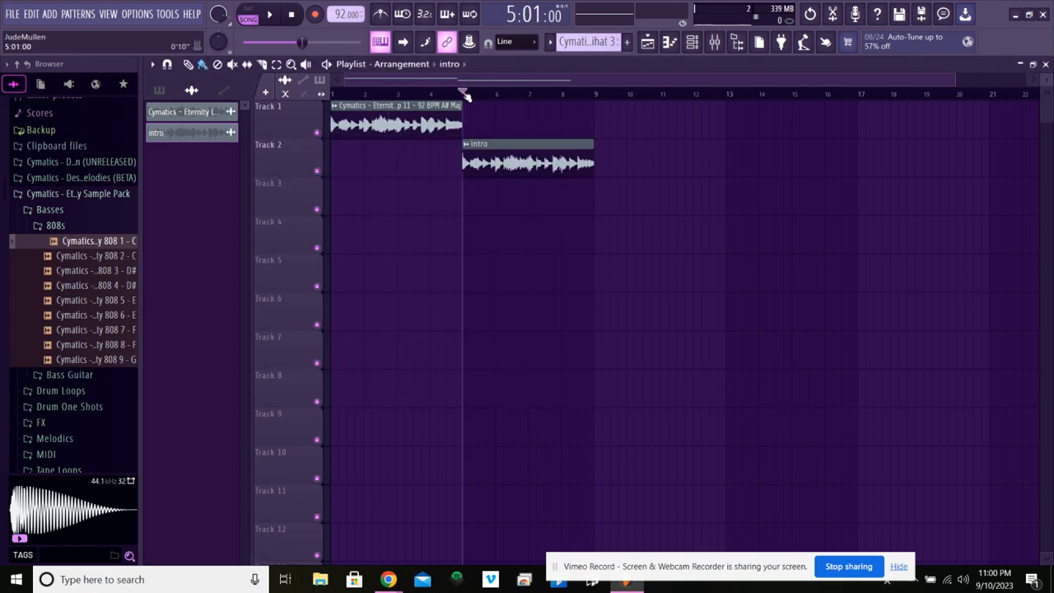
{"action": "key", "text": "space"}
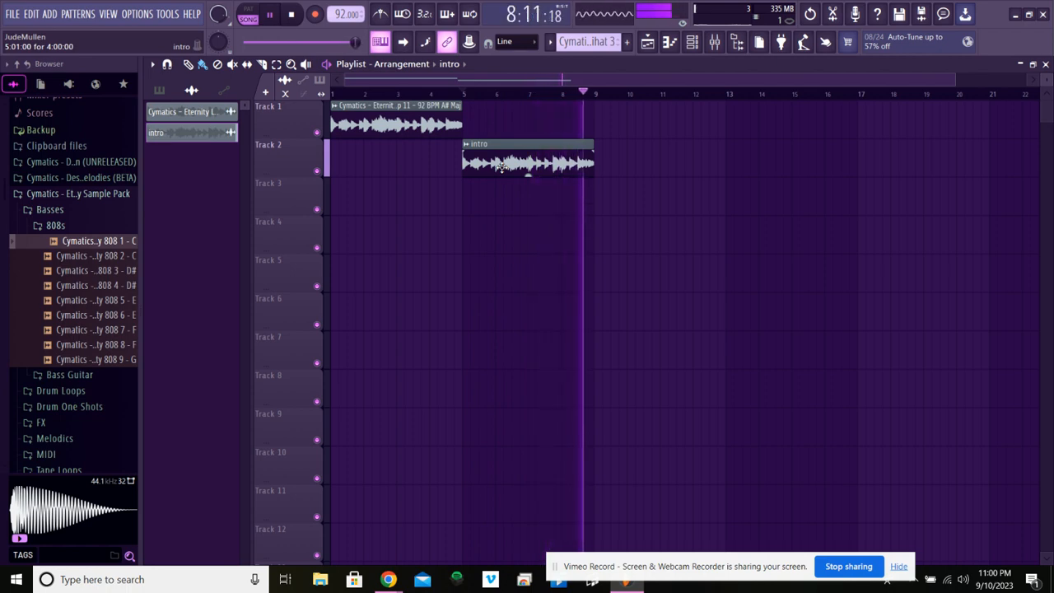
Swap the two clips so the intro starts at bar 1 on Track 2 and the original loop at bar 5 on Track 1
{"action": "key", "text": "space"}
{"action": "left_click_drag", "start_coordinate": [437, 125], "coordinate": [572, 125]}
{"action": "left_click_drag", "start_coordinate": [545, 164], "coordinate": [412, 167]}
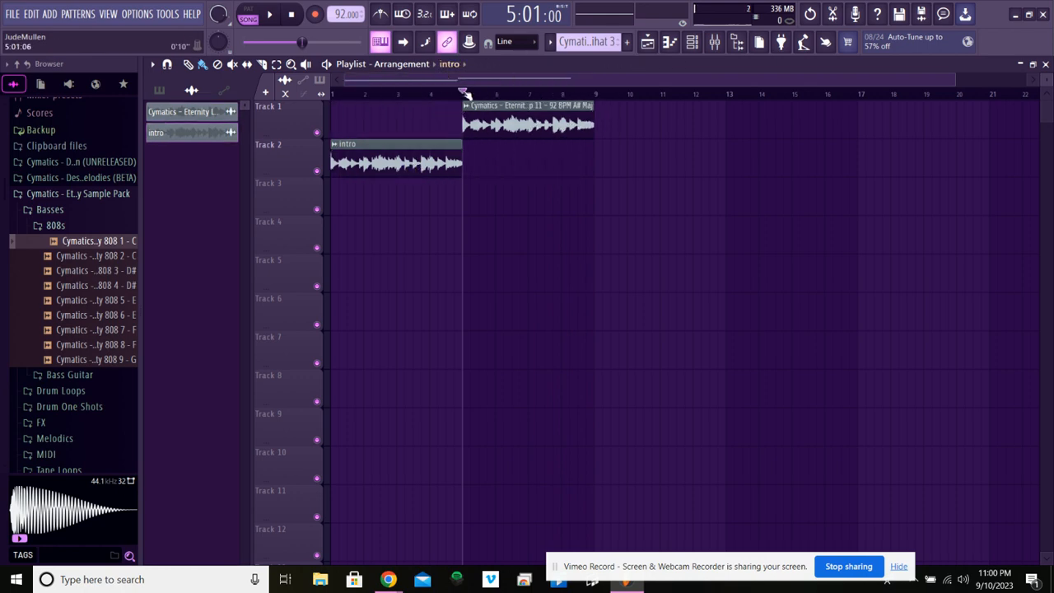
{"action": "left_click_drag", "start_coordinate": [464, 93], "coordinate": [330, 90]}
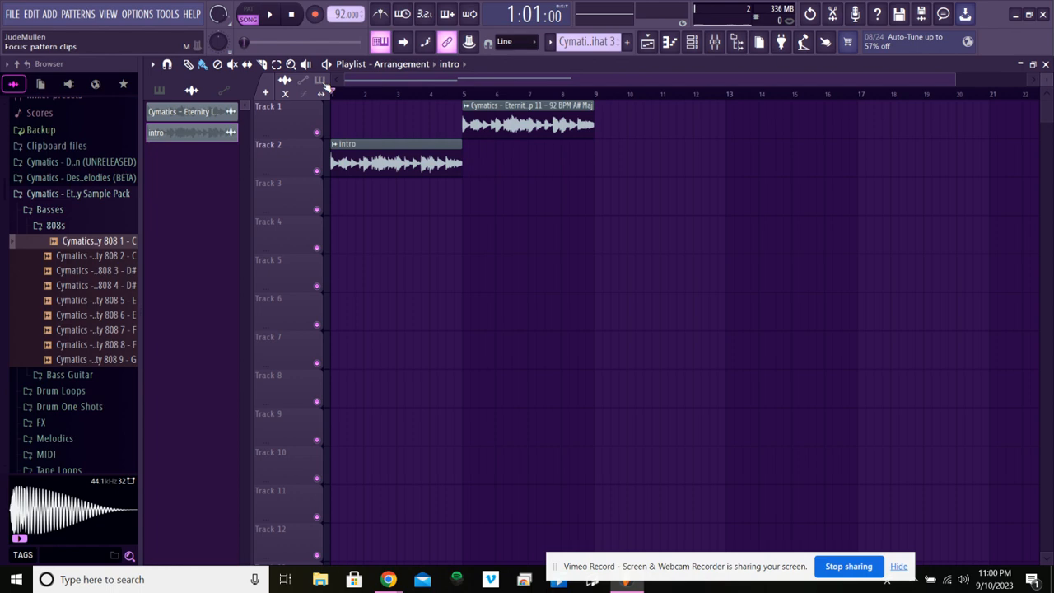
Show all channels in the channel rack and route the intro channel to mixer track 6
{"action": "left_click", "coordinate": [691, 43]}
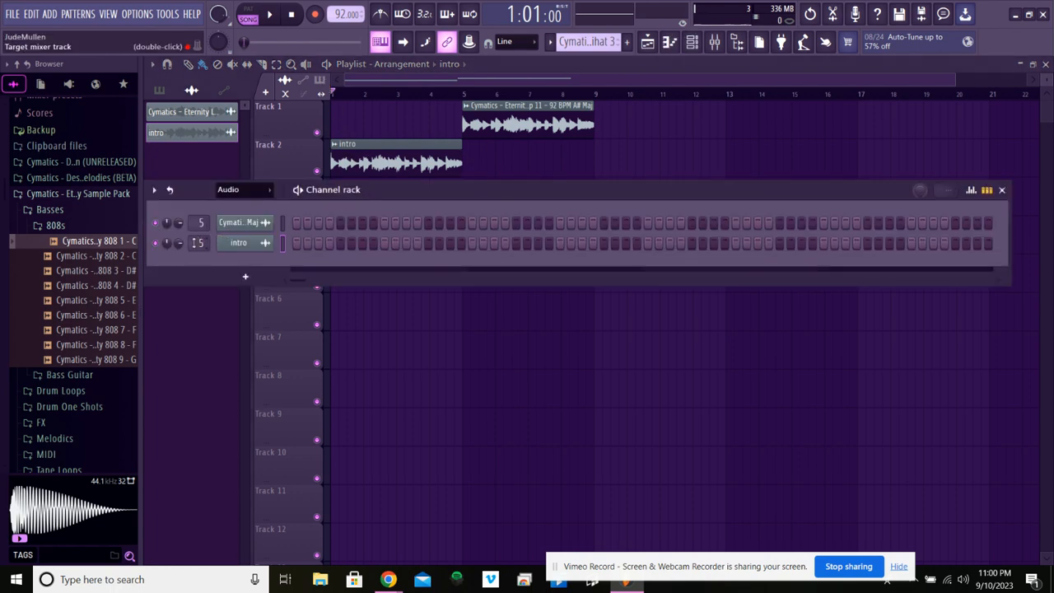
{"action": "left_click", "coordinate": [240, 190]}
{"action": "left_click", "coordinate": [244, 207]}
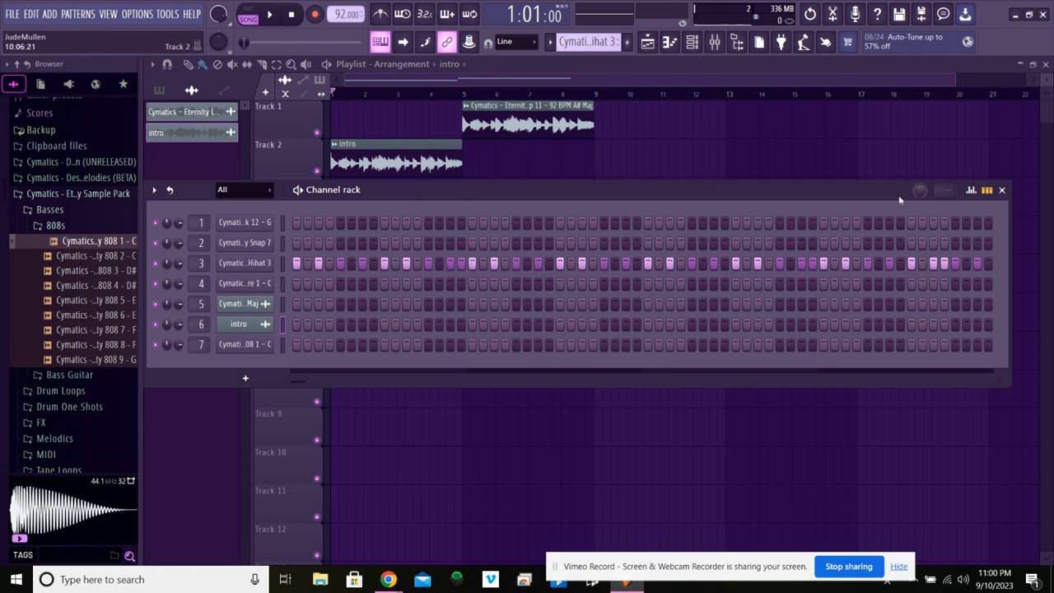
{"action": "left_click", "coordinate": [1000, 190]}
Try the intro clip's pitch shift at +1200 cents, reset it to zero, and reverse the clip, replaying from bar 1
{"action": "double_click", "coordinate": [393, 151]}
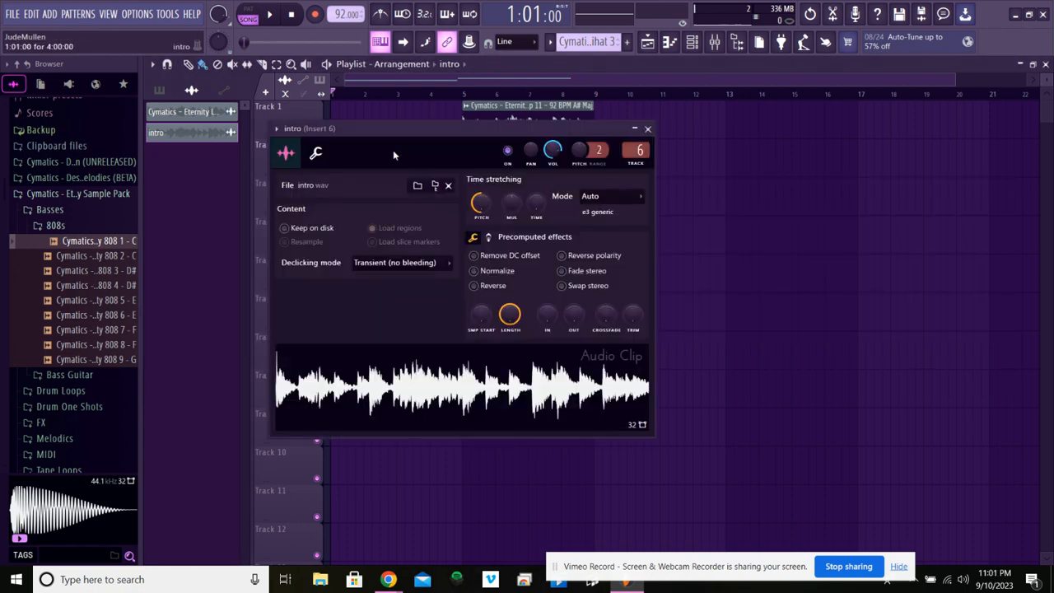
{"action": "key", "text": "space"}
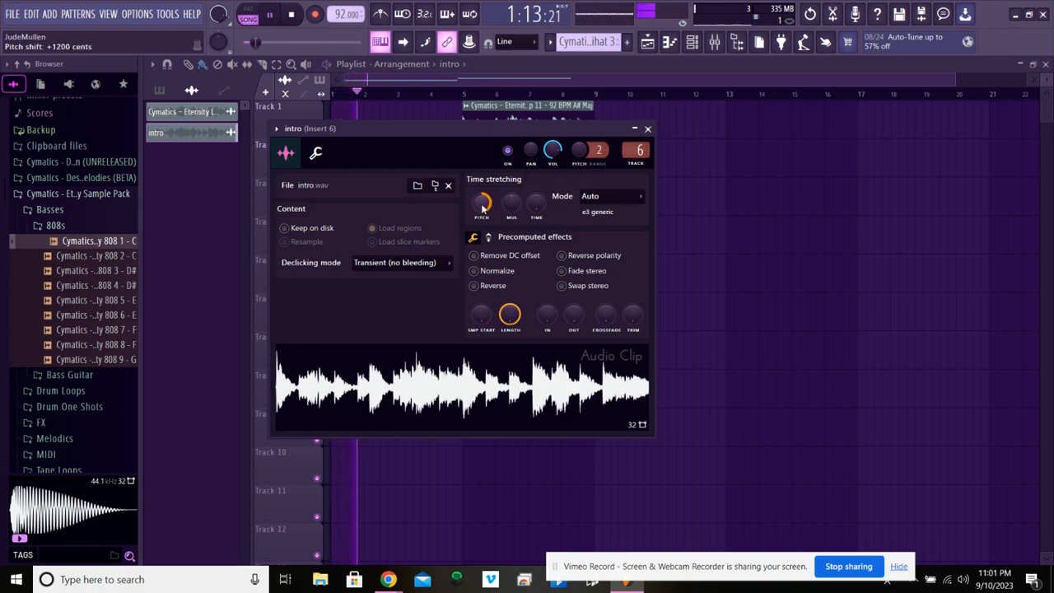
{"action": "left_click_drag", "start_coordinate": [482, 206], "coordinate": [484, 340]}
{"action": "left_click_drag", "start_coordinate": [482, 206], "coordinate": [529, 480]}
{"action": "left_click", "coordinate": [474, 286]}
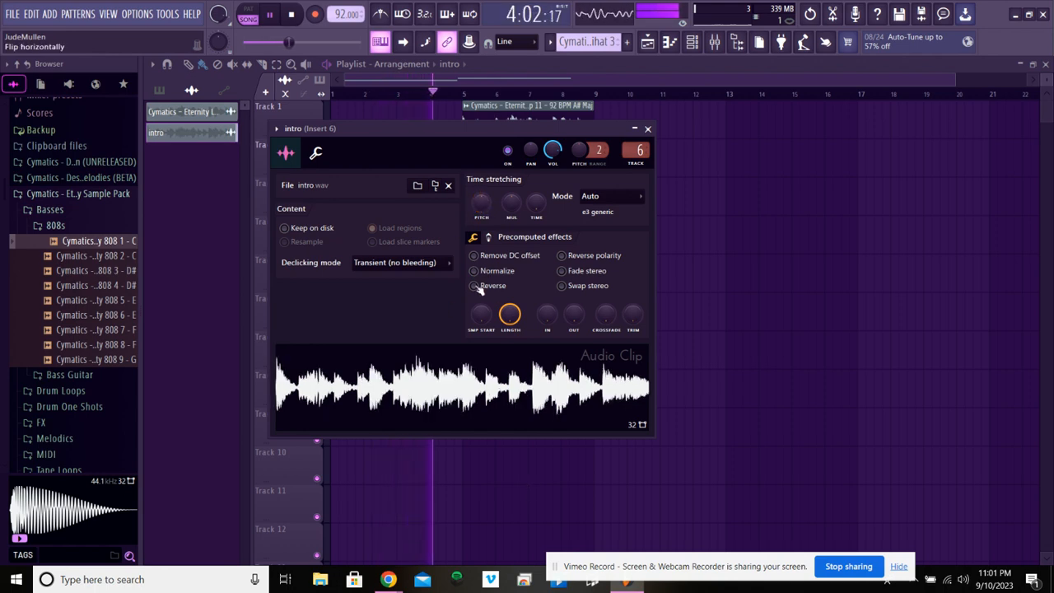
{"action": "left_click", "coordinate": [647, 129]}
{"action": "left_click", "coordinate": [334, 95]}
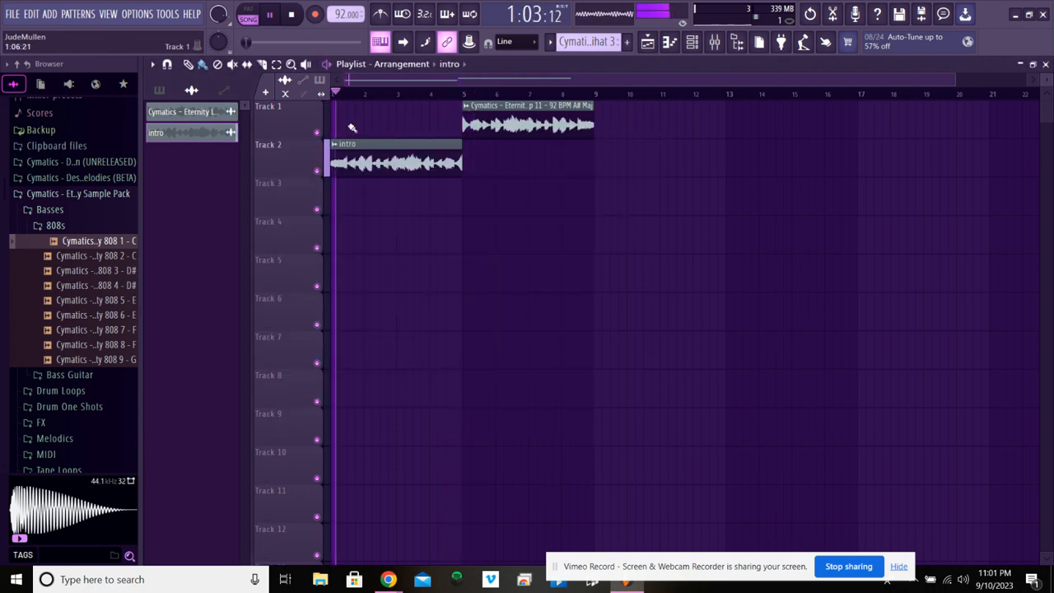
Normalize the reversed intro clip and audition its pitch shift at -1200 and -900 cents
{"action": "double_click", "coordinate": [384, 161]}
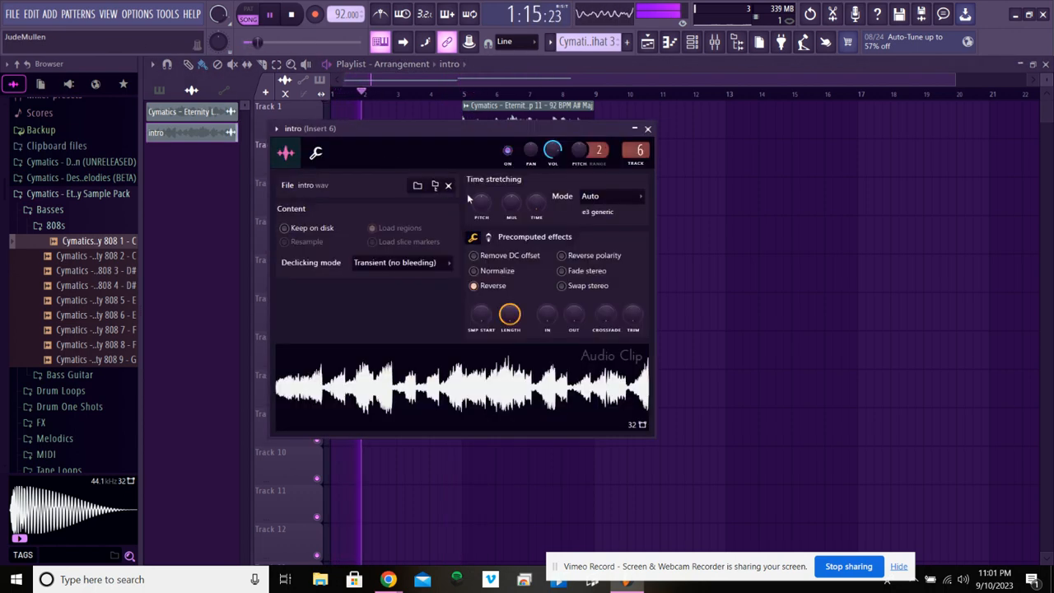
{"action": "left_click_drag", "start_coordinate": [481, 202], "coordinate": [477, 280]}
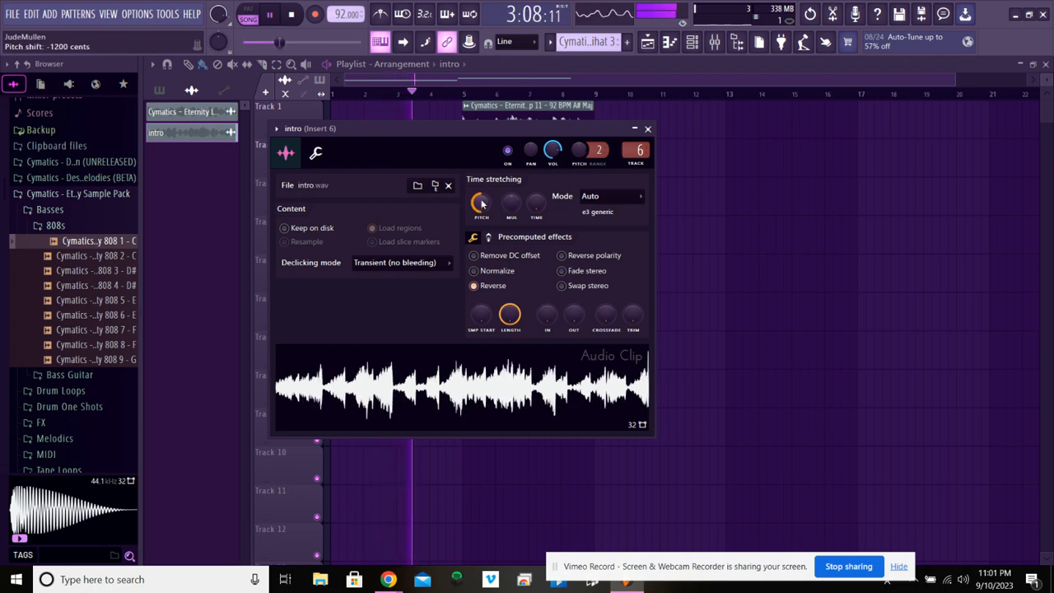
{"action": "left_click", "coordinate": [475, 271]}
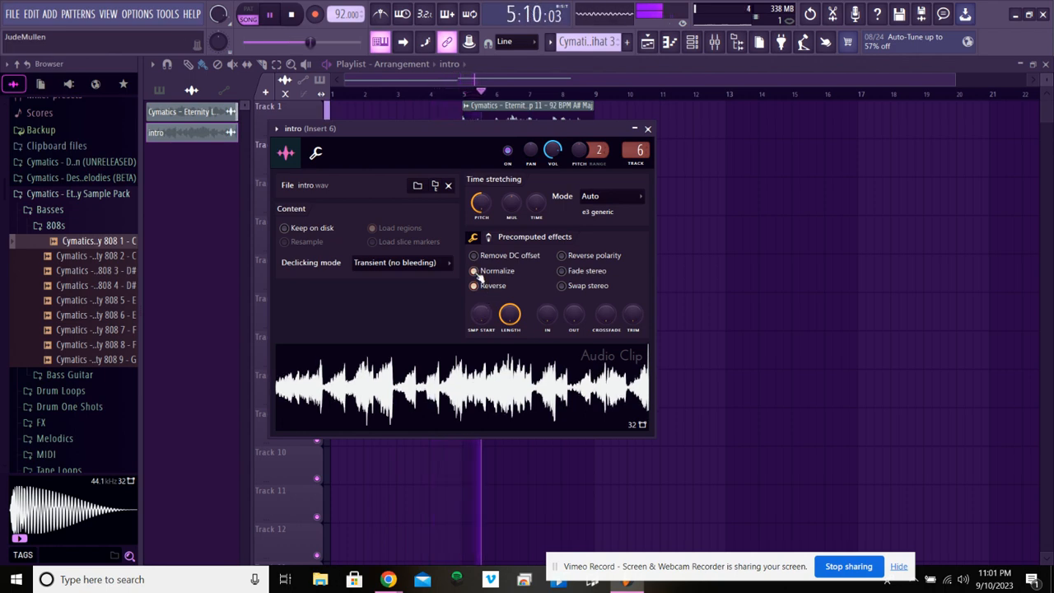
{"action": "left_click", "coordinate": [290, 14]}
{"action": "key", "text": "space"}
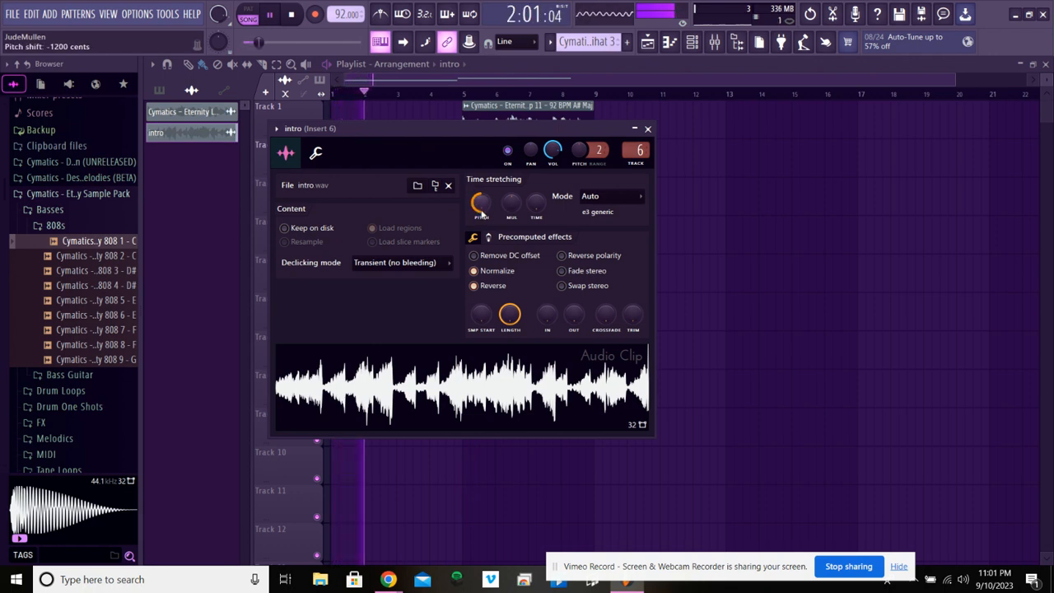
{"action": "scroll", "coordinate": [479, 202], "scroll_direction": "up", "scroll_amount": 2}
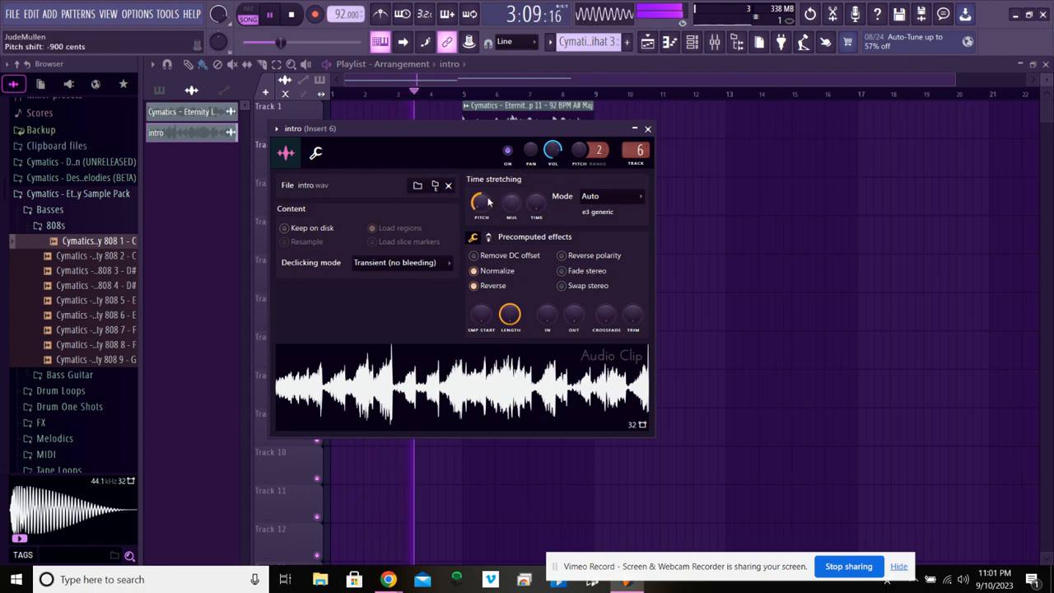
{"action": "left_click", "coordinate": [647, 129]}
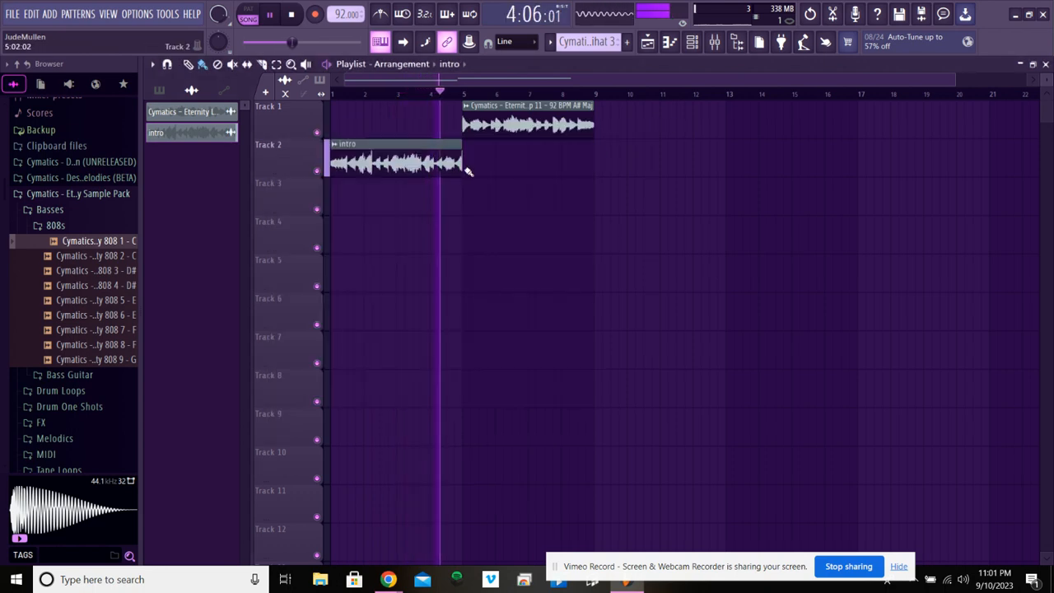
Set the intro clip's pitch shift to 0 cents and play from the start through the original loop
{"action": "double_click", "coordinate": [360, 163]}
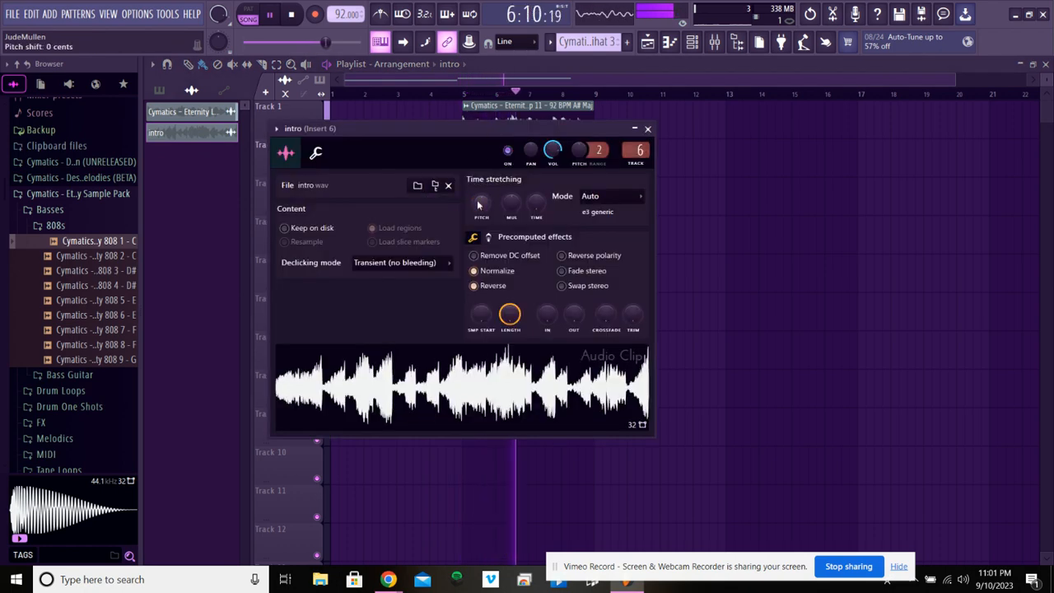
{"action": "left_click", "coordinate": [647, 129]}
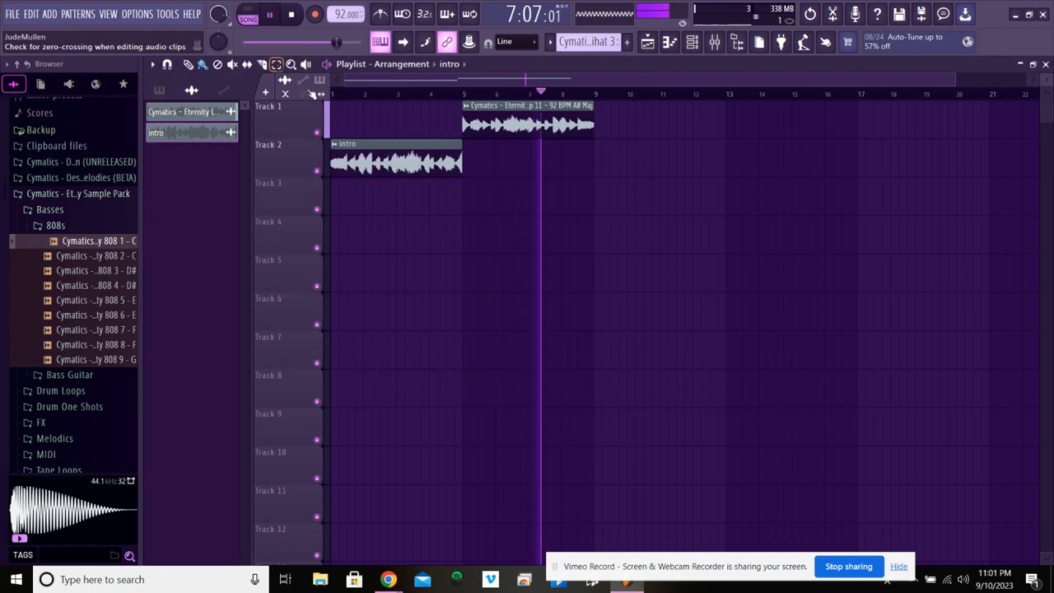
{"action": "left_click", "coordinate": [337, 95]}
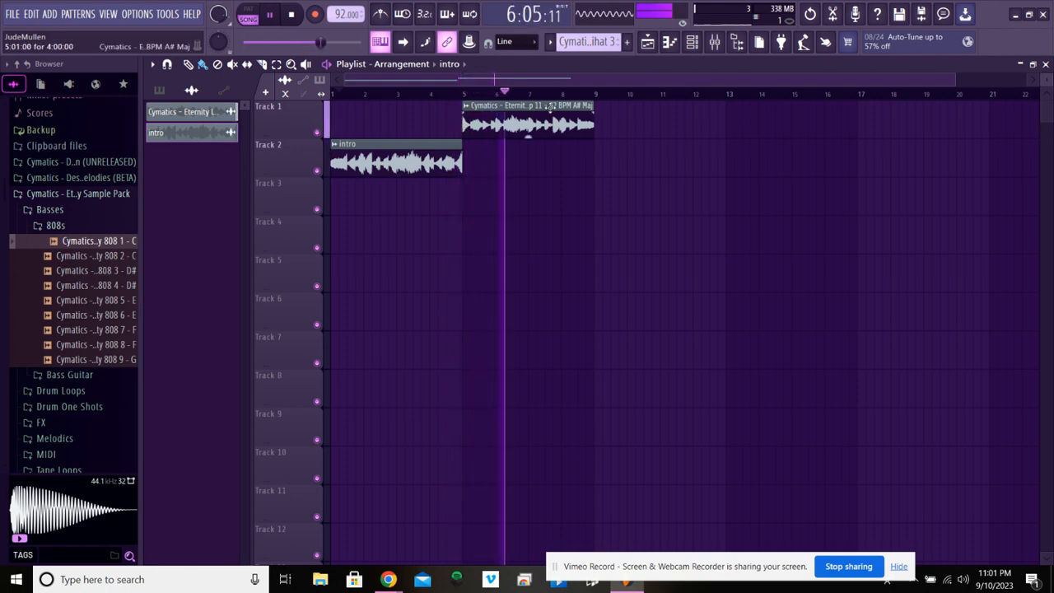
{"action": "key", "text": "space"}
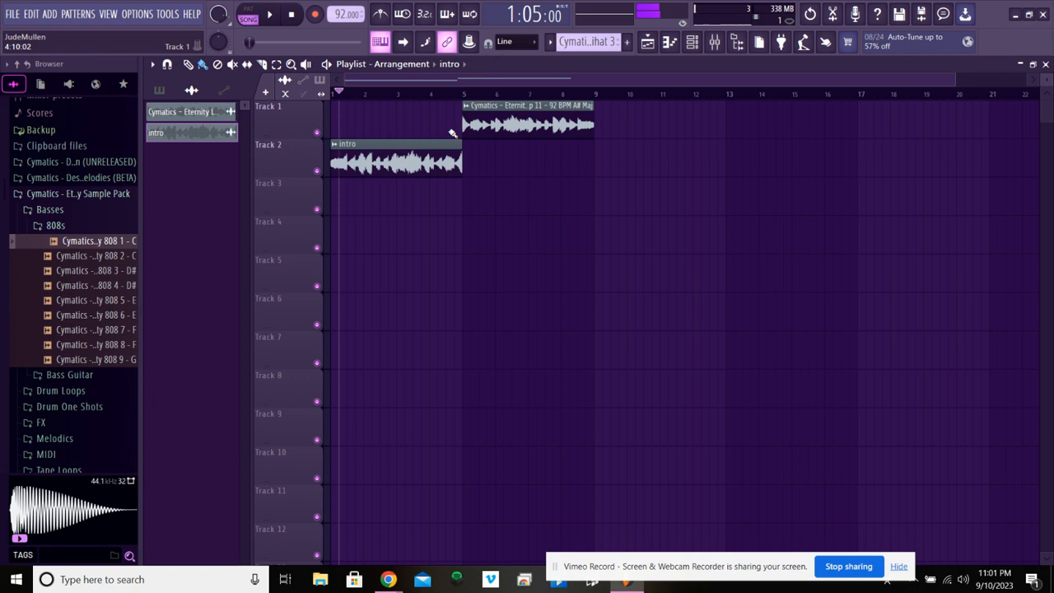
Open the mixer and try lowering the intro's Insert 6 volume to 92% during playback
{"action": "left_click", "coordinate": [693, 46]}
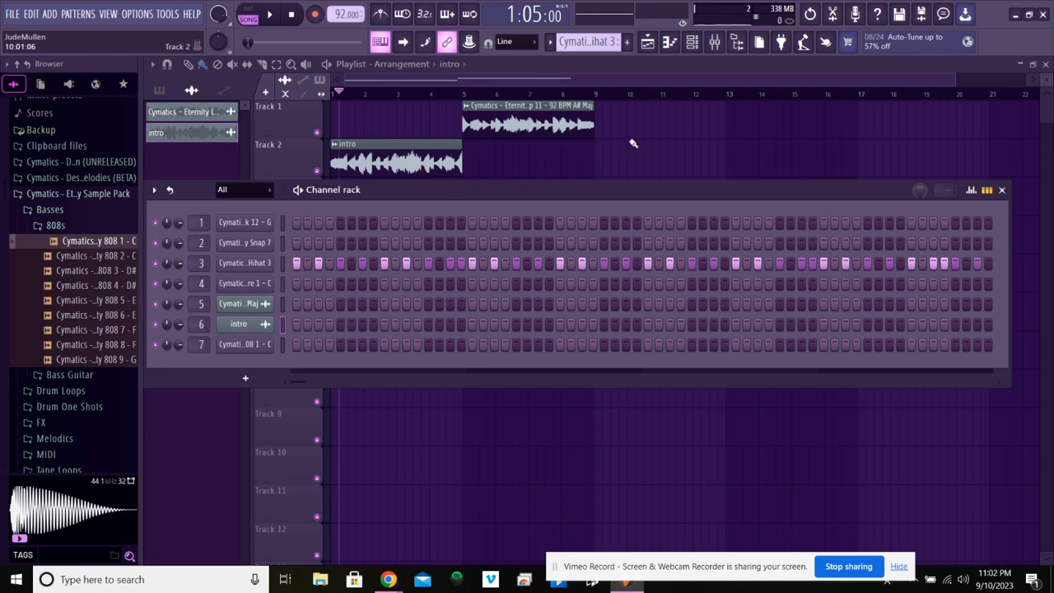
{"action": "left_click", "coordinate": [715, 45]}
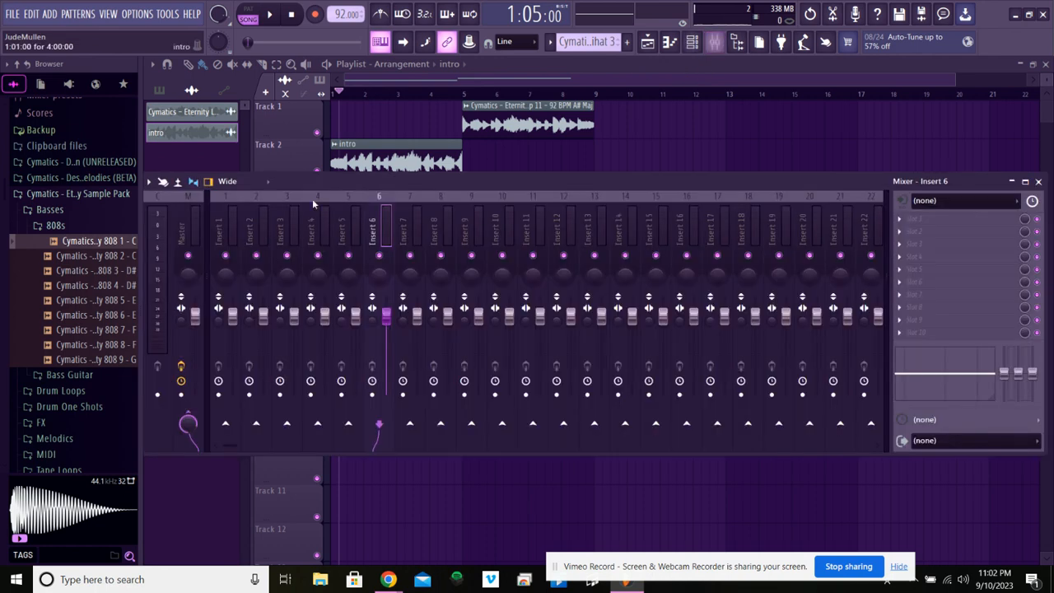
{"action": "key", "text": "space"}
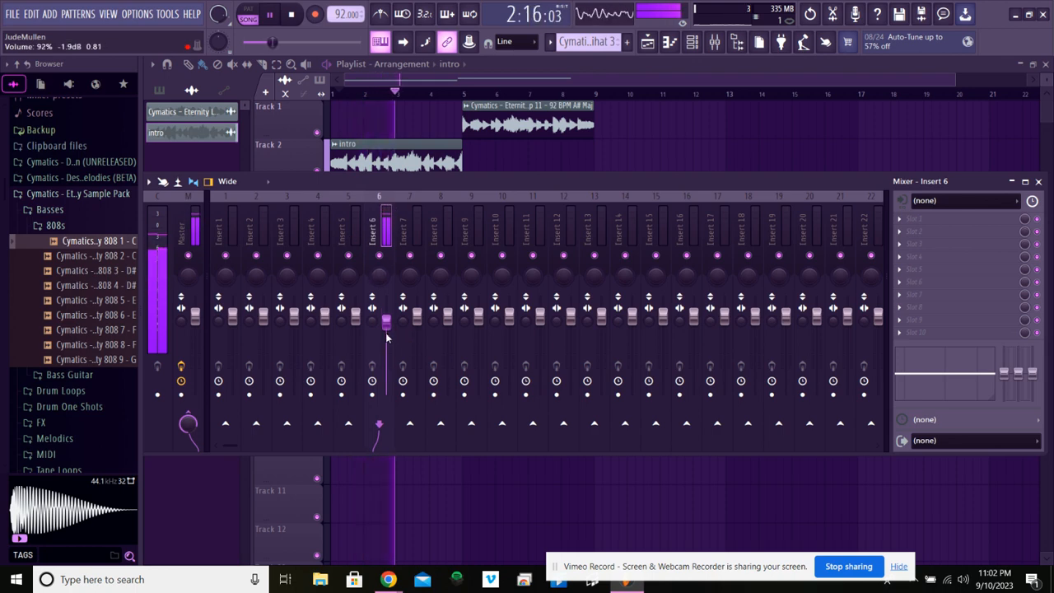
{"action": "mouse_move", "coordinate": [385, 315]}
{"action": "left_mouse_down"}
{"action": "mouse_move", "coordinate": [385, 354]}
{"action": "mouse_move", "coordinate": [391, 296]}
{"action": "mouse_move", "coordinate": [377, 554]}
{"action": "mouse_move", "coordinate": [388, 321]}
{"action": "left_mouse_up"}
{"action": "key", "text": "space"}
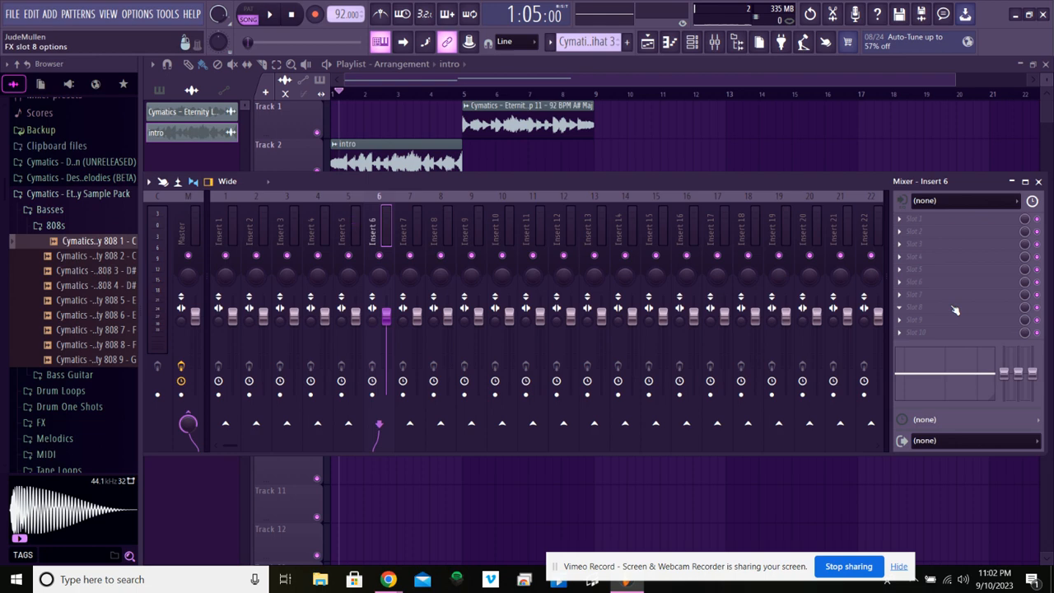
Load Fruity Love Philter into the first effect slot of Insert 6 and start playback
{"action": "left_click", "coordinate": [934, 221]}
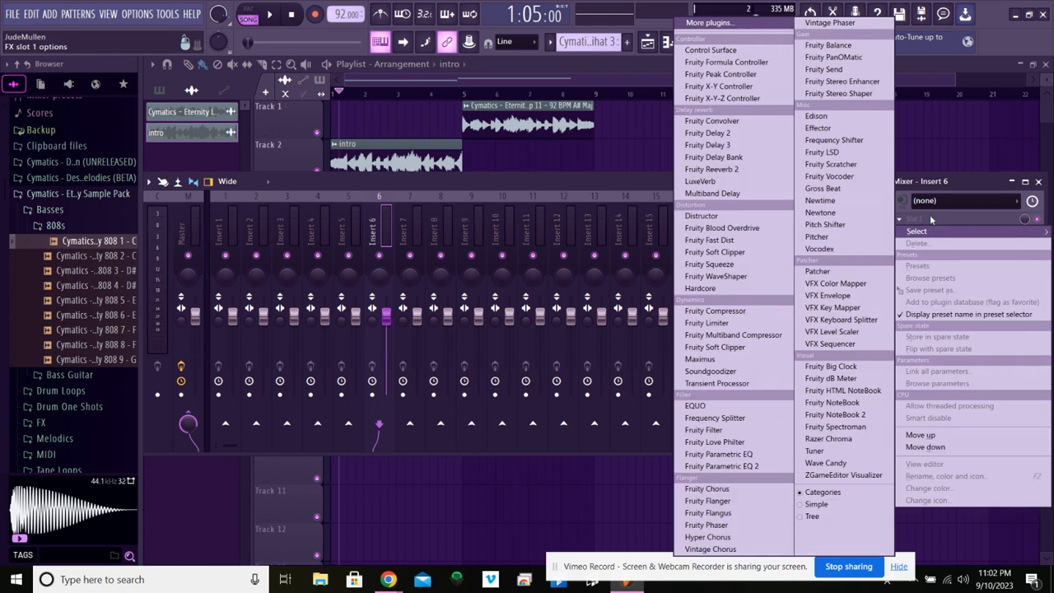
{"action": "left_click", "coordinate": [711, 443]}
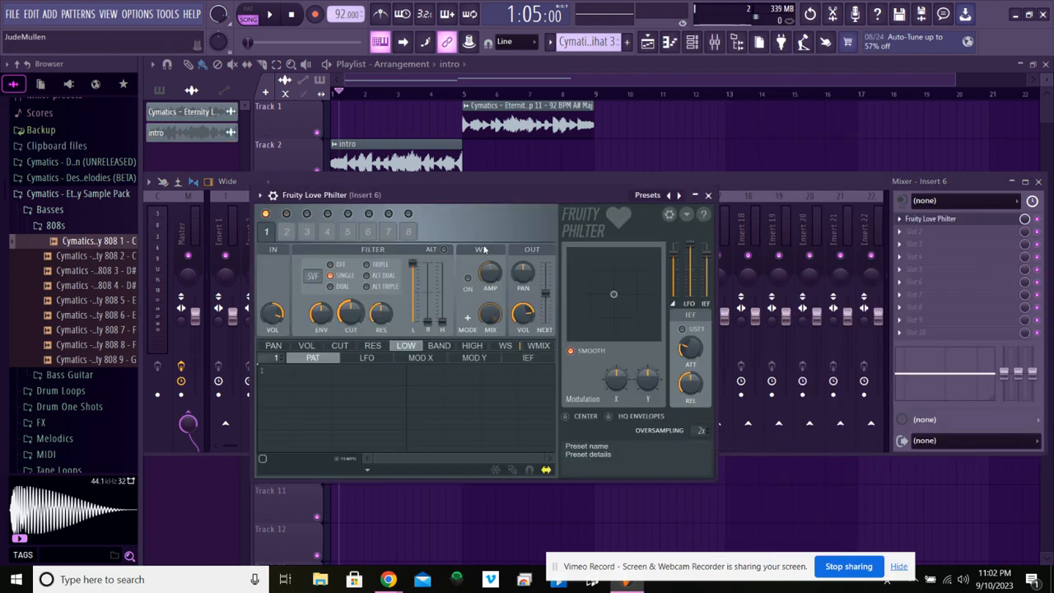
{"action": "key", "text": "space"}
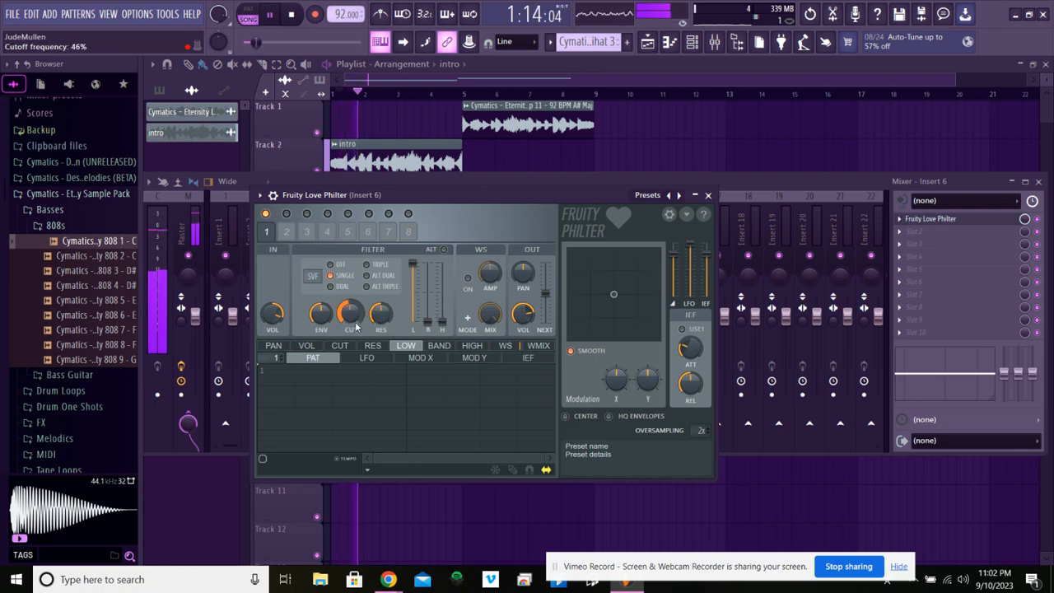
Sweep the Fruity Love Philter cutoff on Insert 6 during playback, settle at about 14%, replay the intro and close the plugin window
{"action": "left_click_drag", "start_coordinate": [355, 327], "coordinate": [354, 352]}
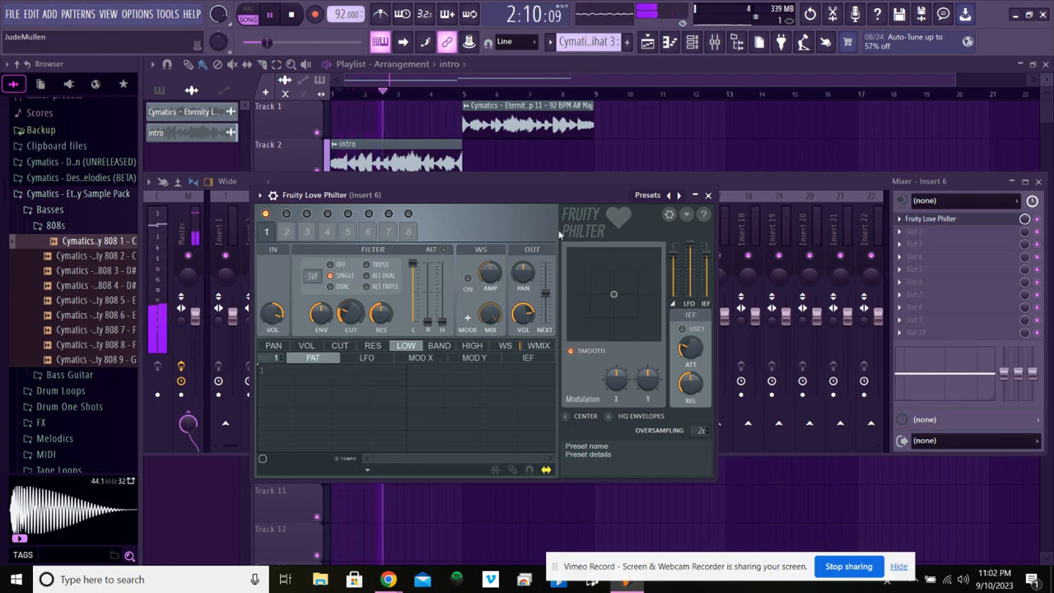
{"action": "left_click_drag", "start_coordinate": [350, 313], "coordinate": [366, 194]}
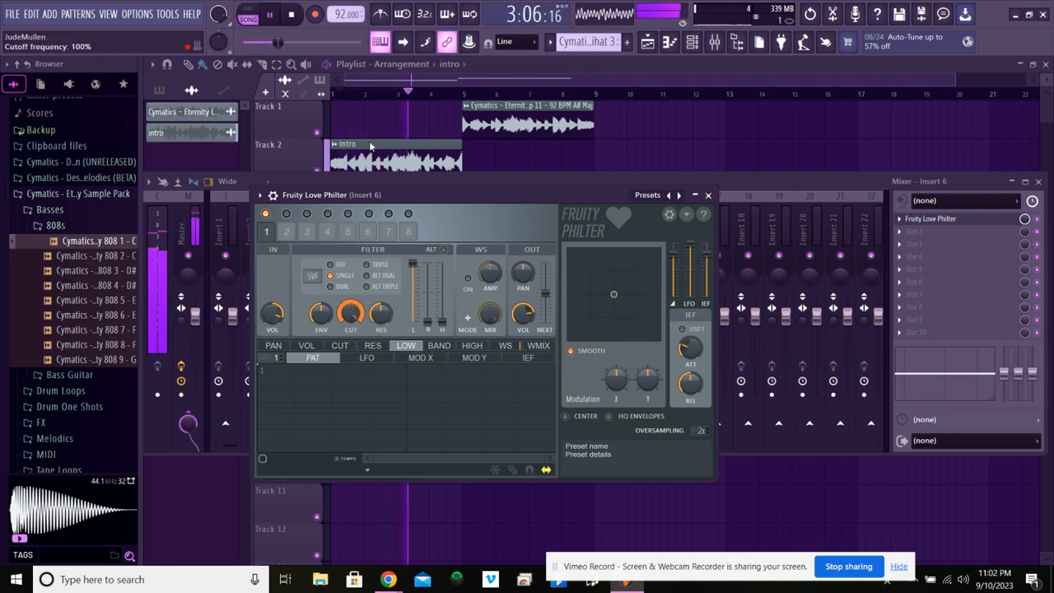
{"action": "left_click_drag", "start_coordinate": [349, 317], "coordinate": [357, 385]}
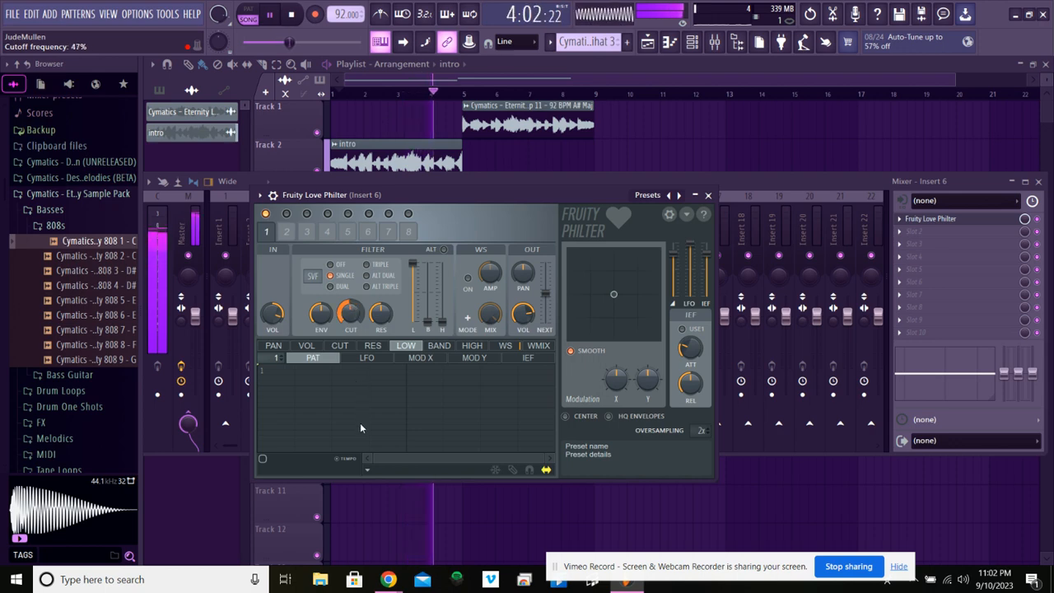
{"action": "left_click_drag", "start_coordinate": [359, 425], "coordinate": [364, 443]}
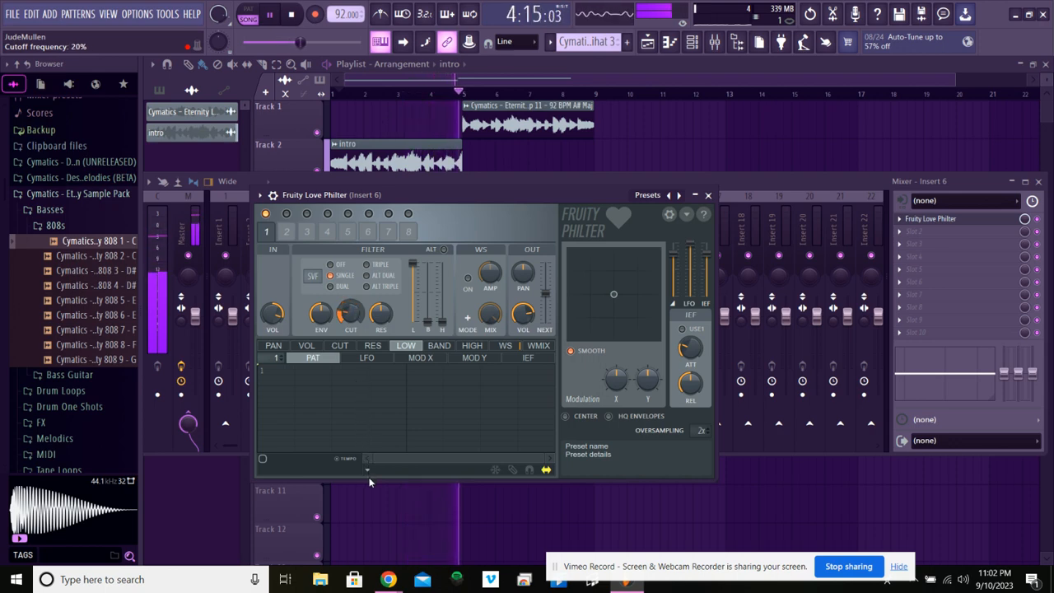
{"action": "left_click_drag", "start_coordinate": [370, 481], "coordinate": [373, 491]}
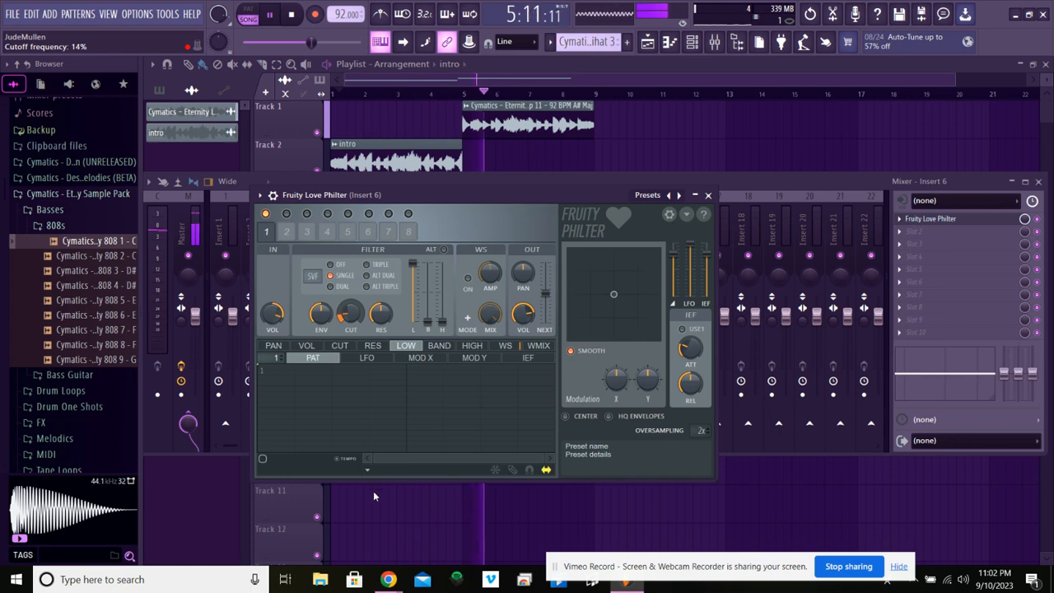
{"action": "key", "text": "space"}
{"action": "key", "text": "space"}
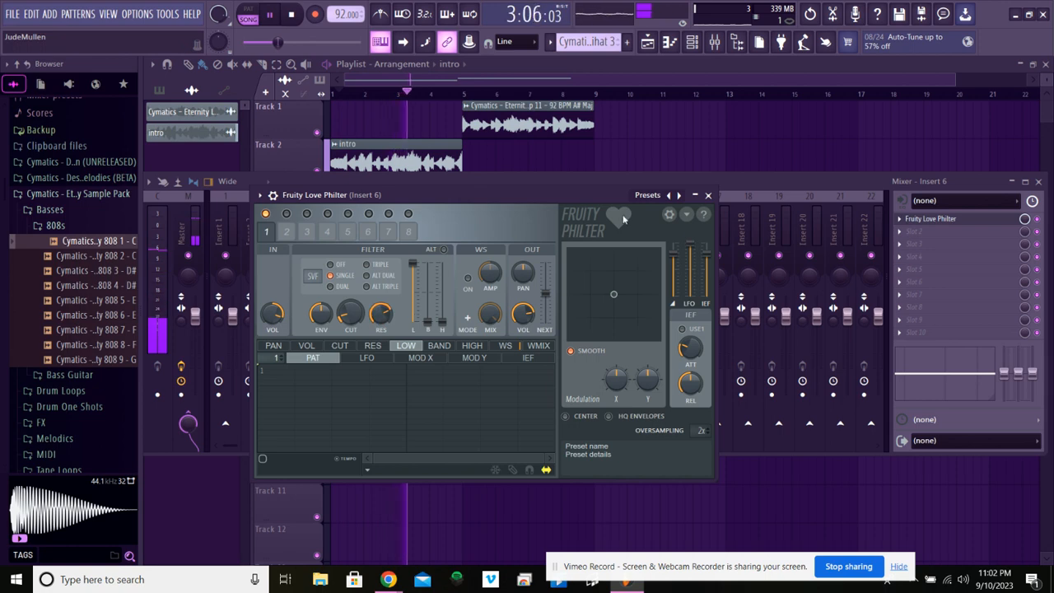
{"action": "left_click", "coordinate": [708, 195]}
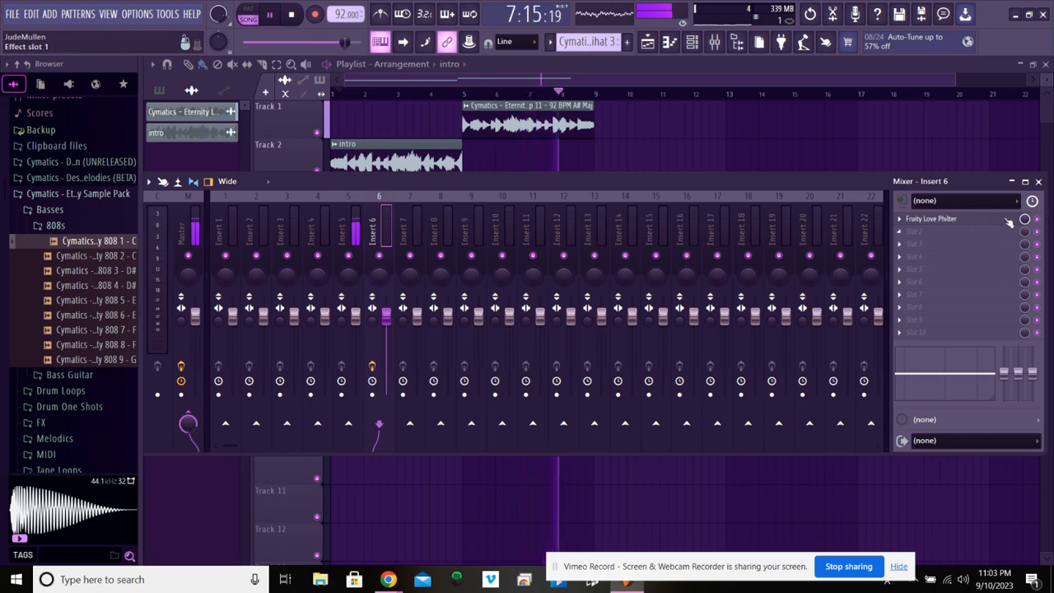
Replay the arrangement from the start to check the filtered intro, and close the mixer and channel rack
{"action": "key", "text": "space"}
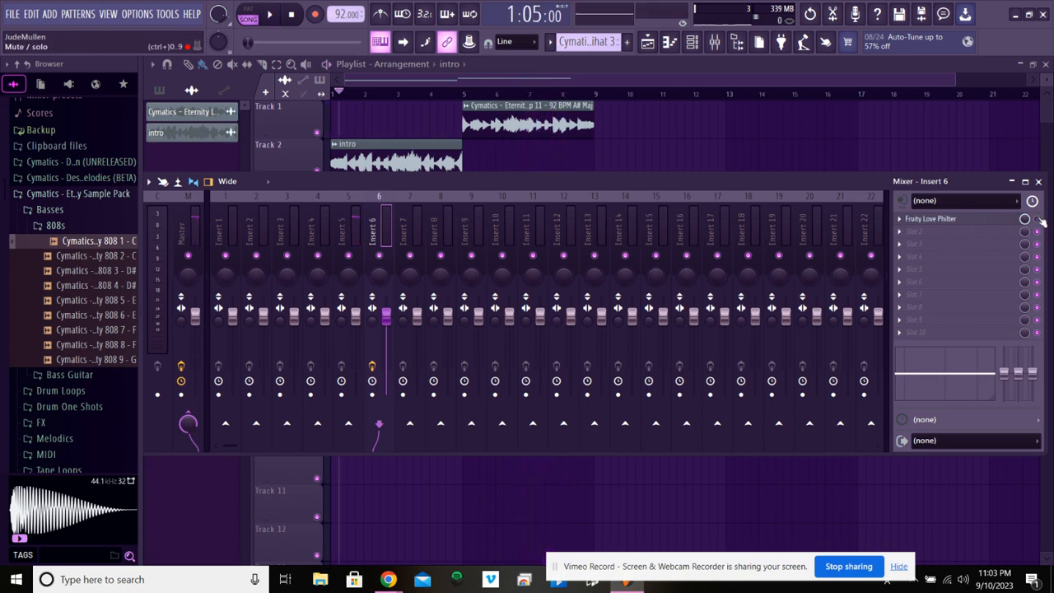
{"action": "key", "text": "space"}
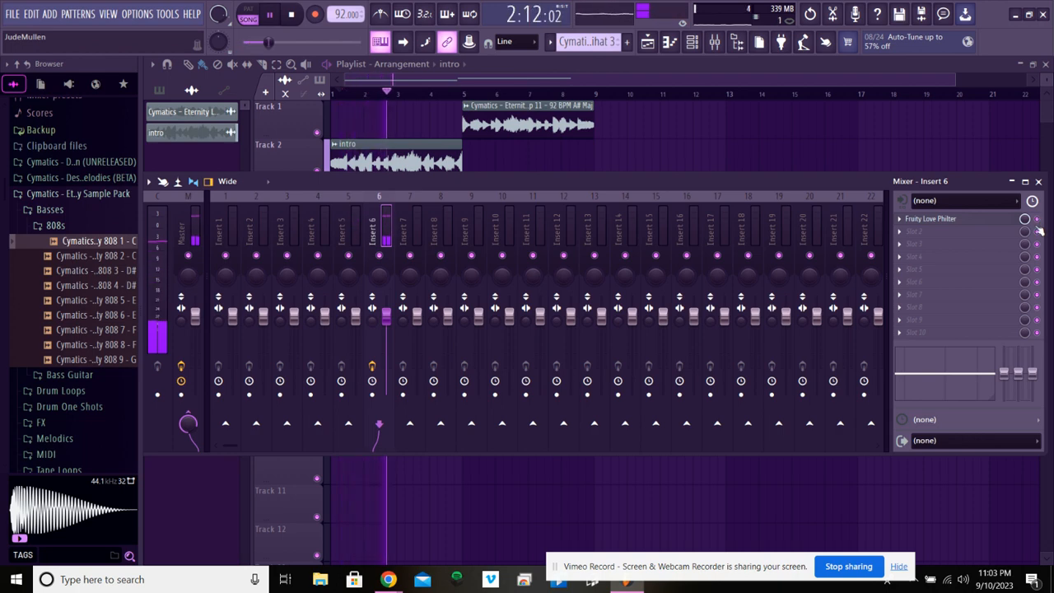
{"action": "left_click", "coordinate": [1038, 182]}
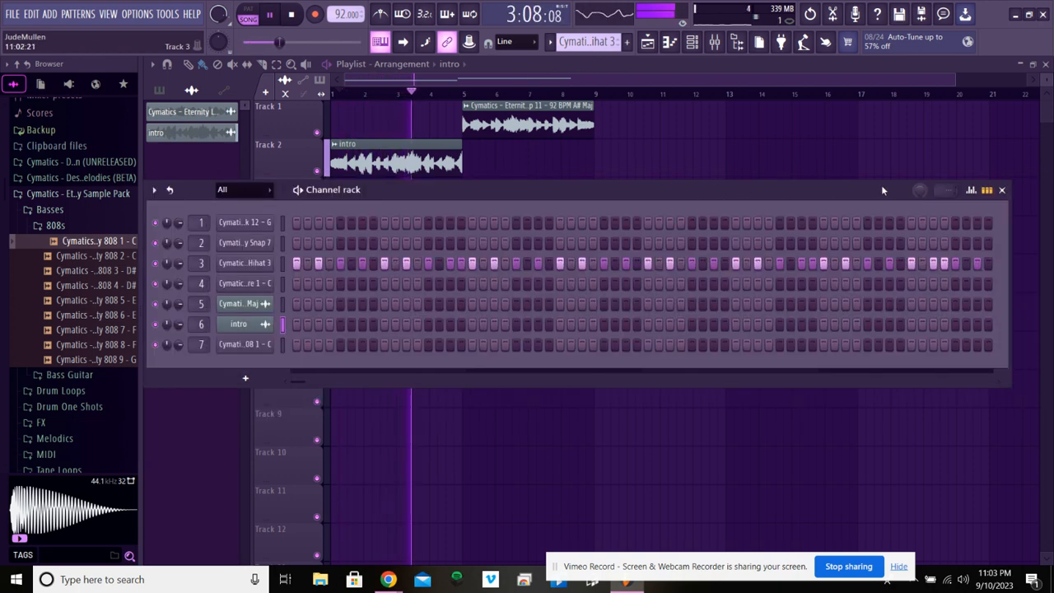
{"action": "left_click", "coordinate": [1001, 189]}
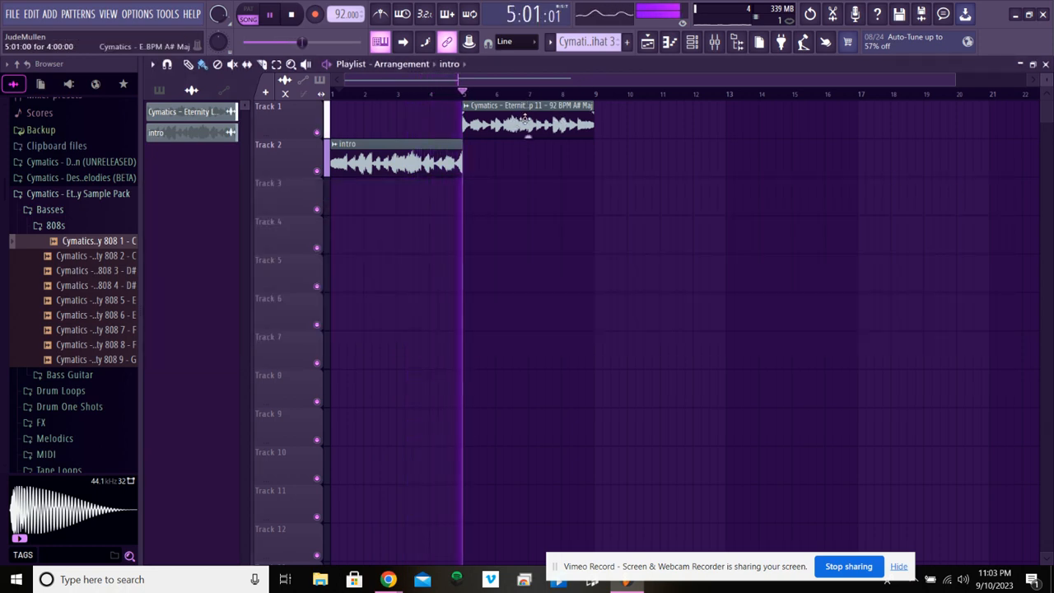
Load Fruity Love Philter into the first effect slot of Insert 5 and lower its filter cutoff during playback
{"action": "key", "text": "F9"}
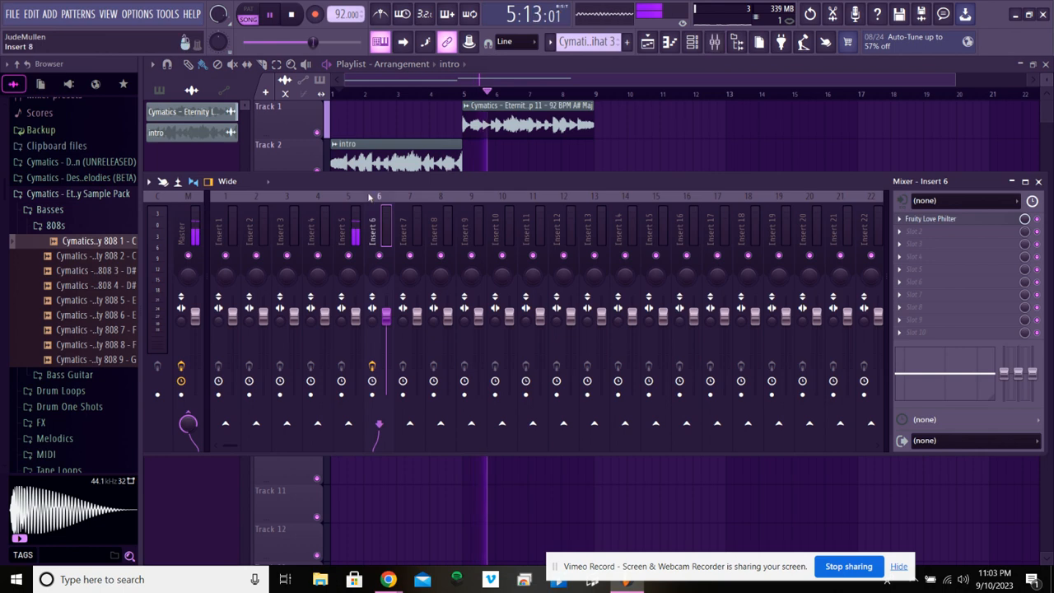
{"action": "left_click", "coordinate": [349, 229]}
{"action": "left_click", "coordinate": [942, 218]}
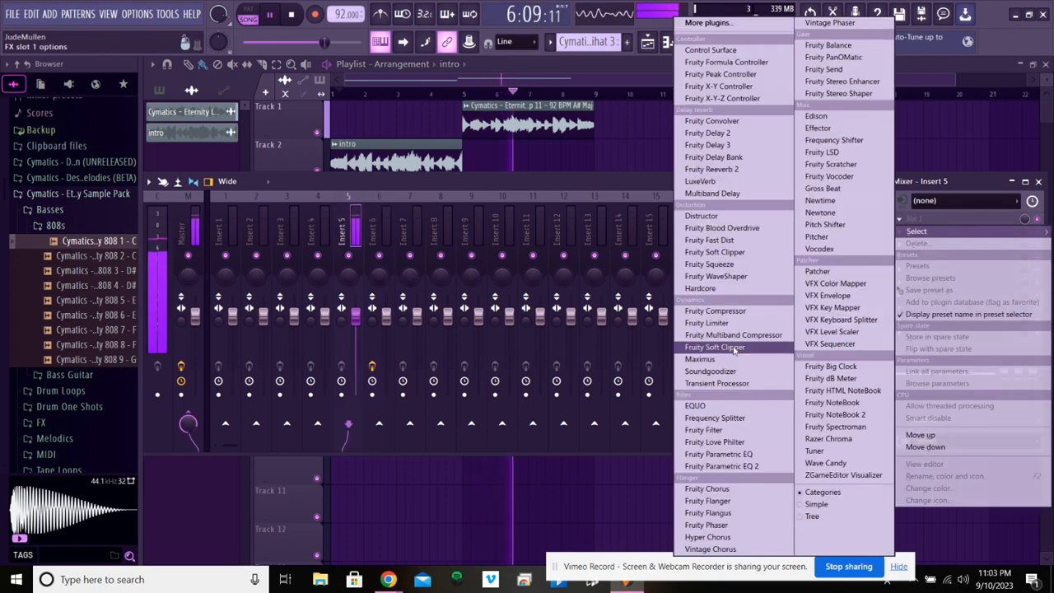
{"action": "left_click", "coordinate": [743, 442]}
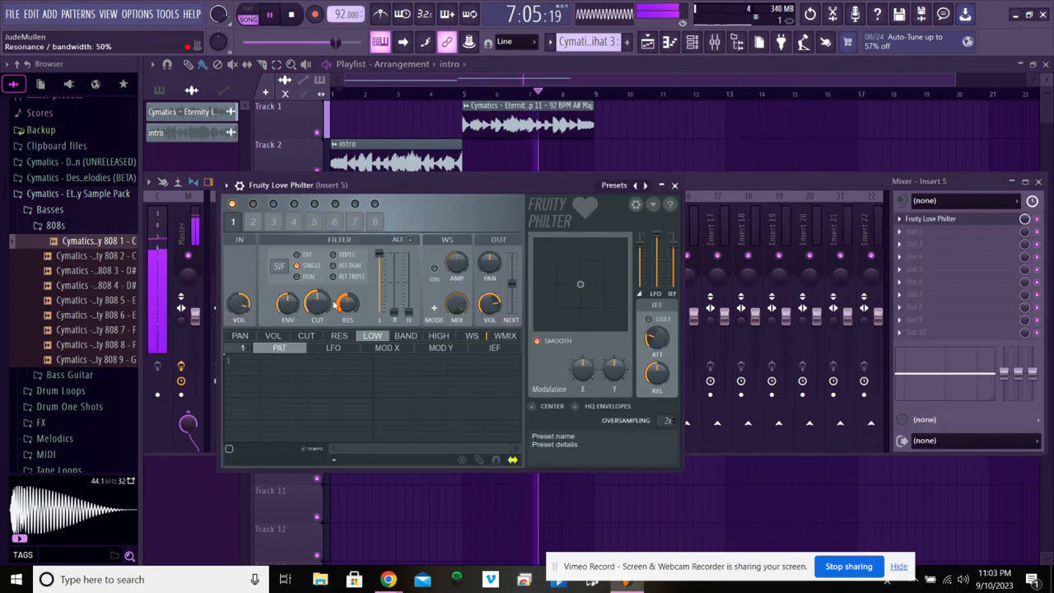
{"action": "left_click_drag", "start_coordinate": [322, 304], "coordinate": [324, 331]}
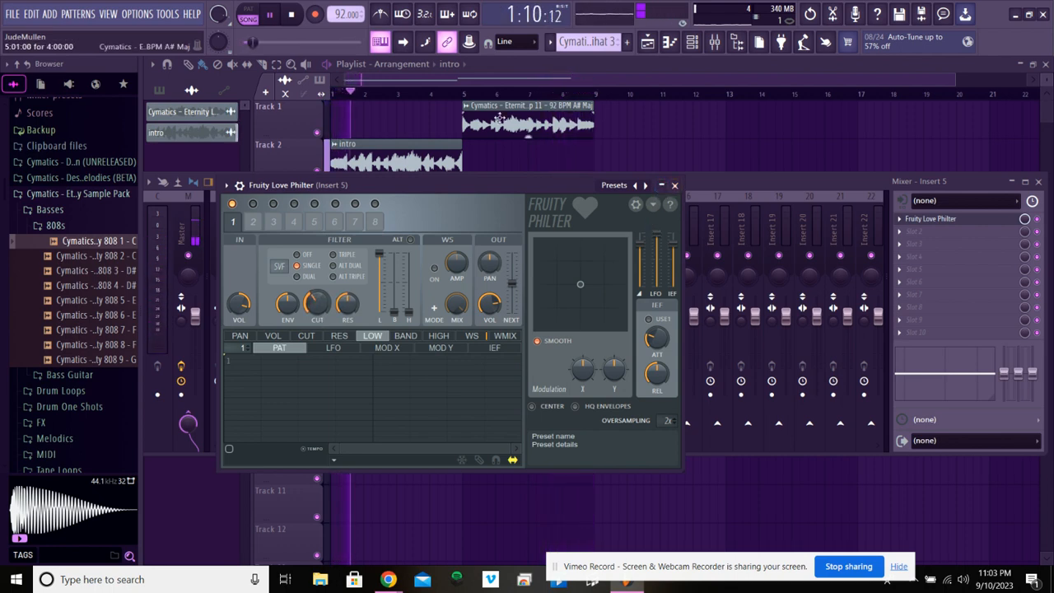
Listen to the filtered melody loop from bar 5, show the patterns in the picker and stop playback
{"action": "left_click", "coordinate": [475, 96]}
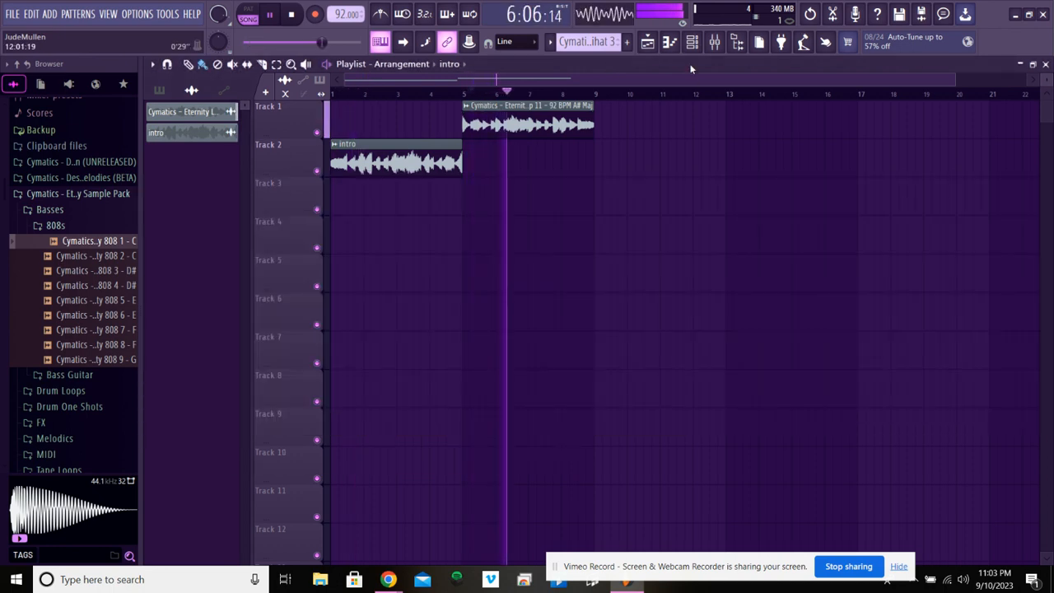
{"action": "left_click", "coordinate": [164, 93]}
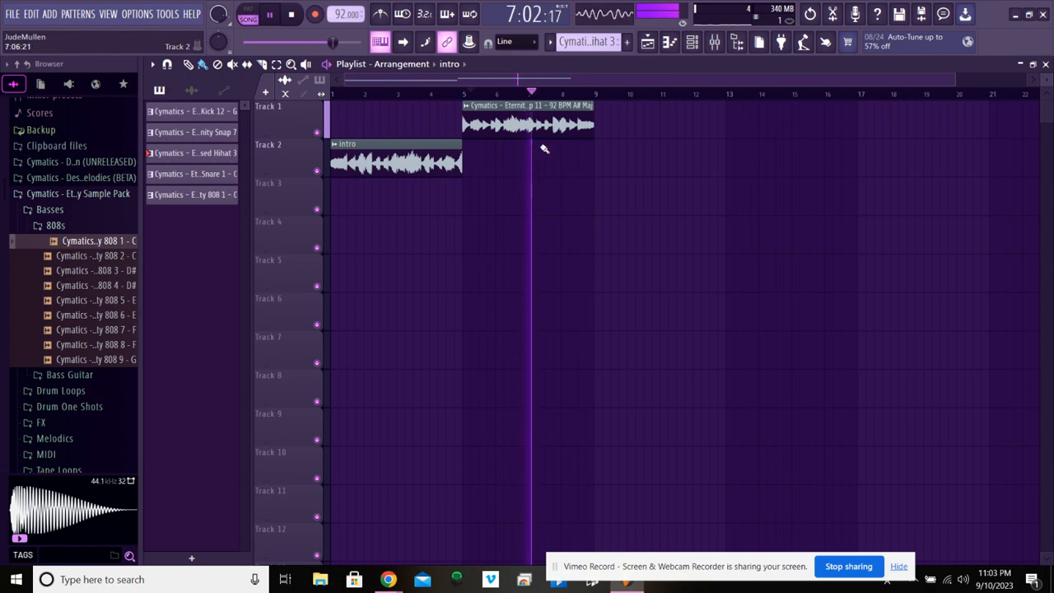
{"action": "key", "text": "space"}
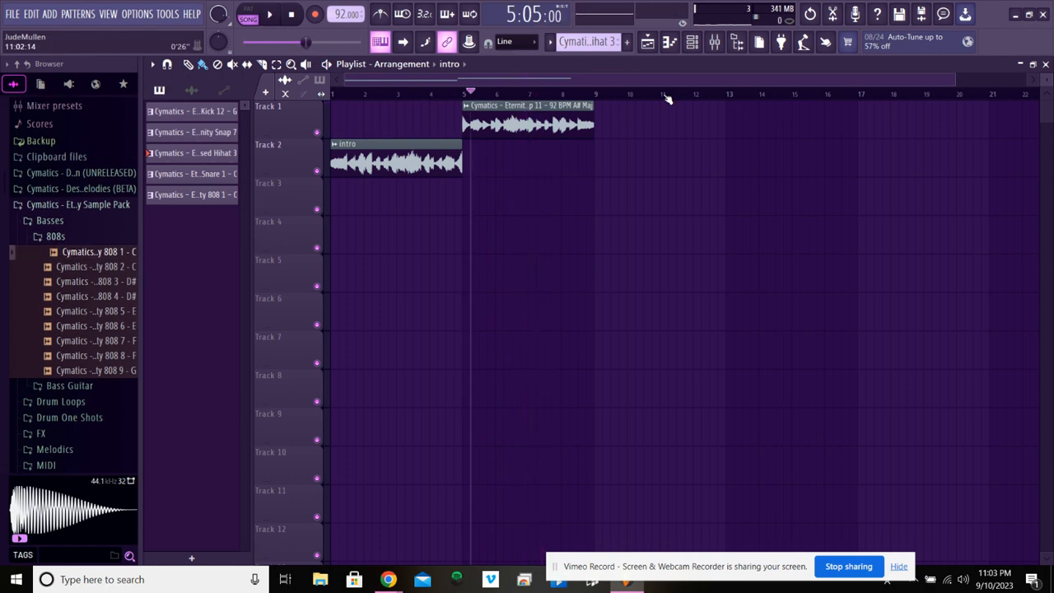
Collapse the Eternity sample pack folder, and swap the clips so intro sits on Track 1 and the melody loop on Track 2
{"action": "left_click", "coordinate": [72, 205]}
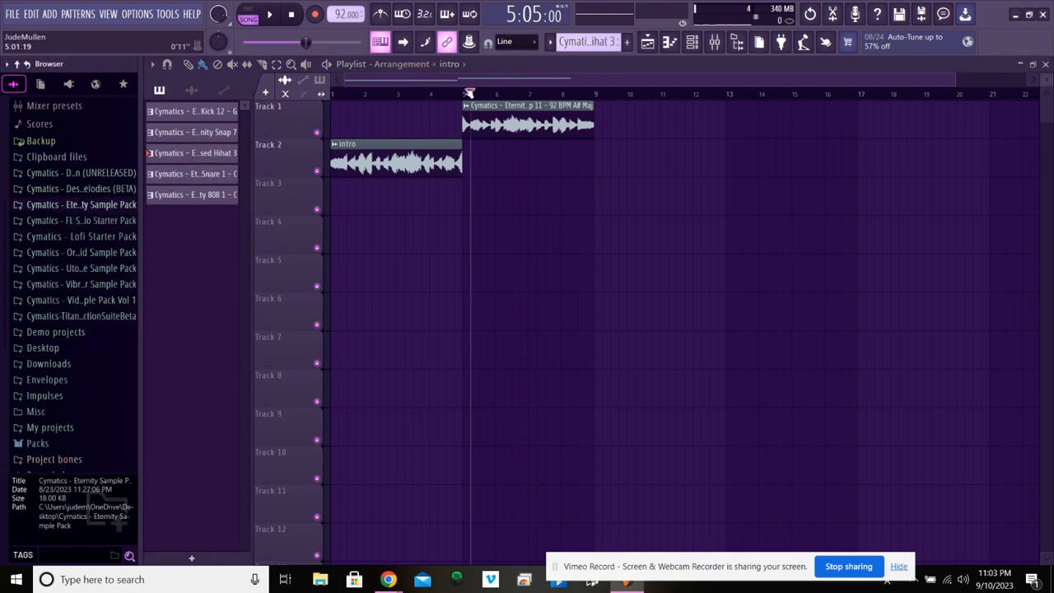
{"action": "left_click", "coordinate": [355, 93]}
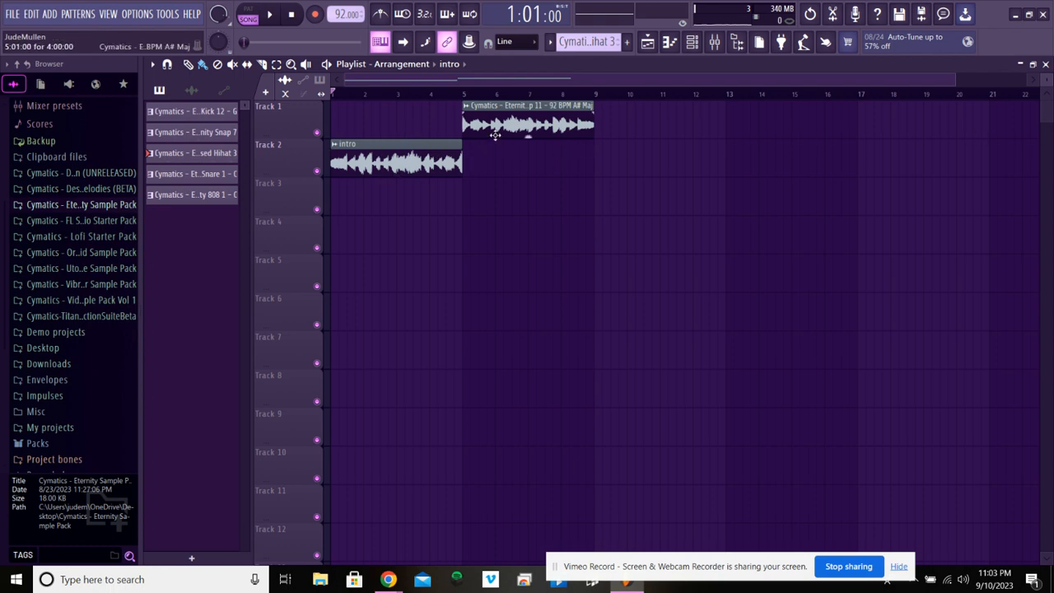
{"action": "left_click_drag", "start_coordinate": [388, 161], "coordinate": [389, 124]}
{"action": "left_click_drag", "start_coordinate": [496, 107], "coordinate": [497, 162]}
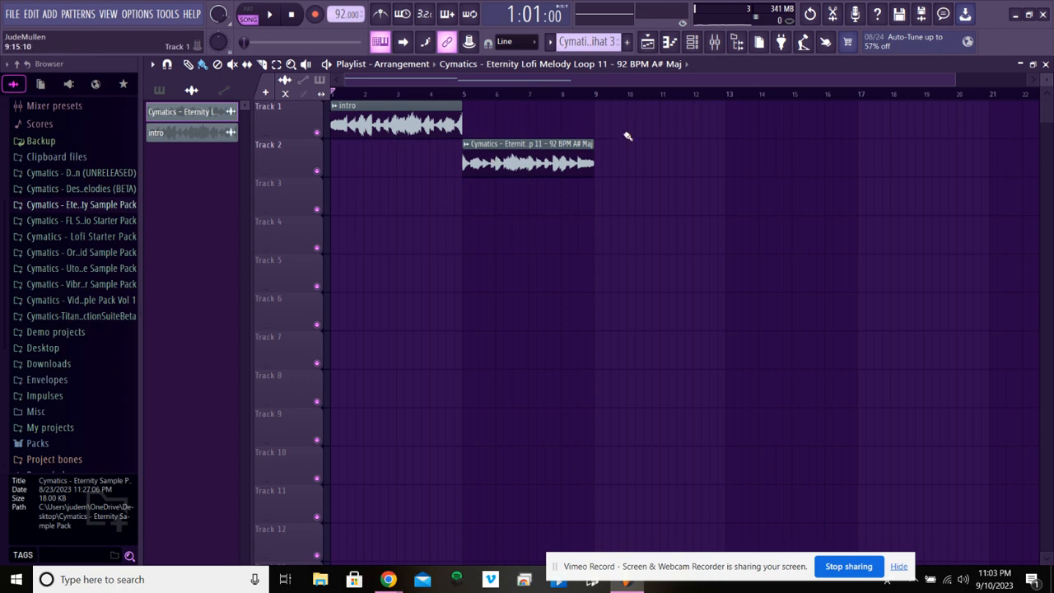
Select the melody loop clip on Track 2 and duplicate it so the copy starts at bar 9
{"action": "left_click_drag", "start_coordinate": [620, 134], "coordinate": [582, 240]}
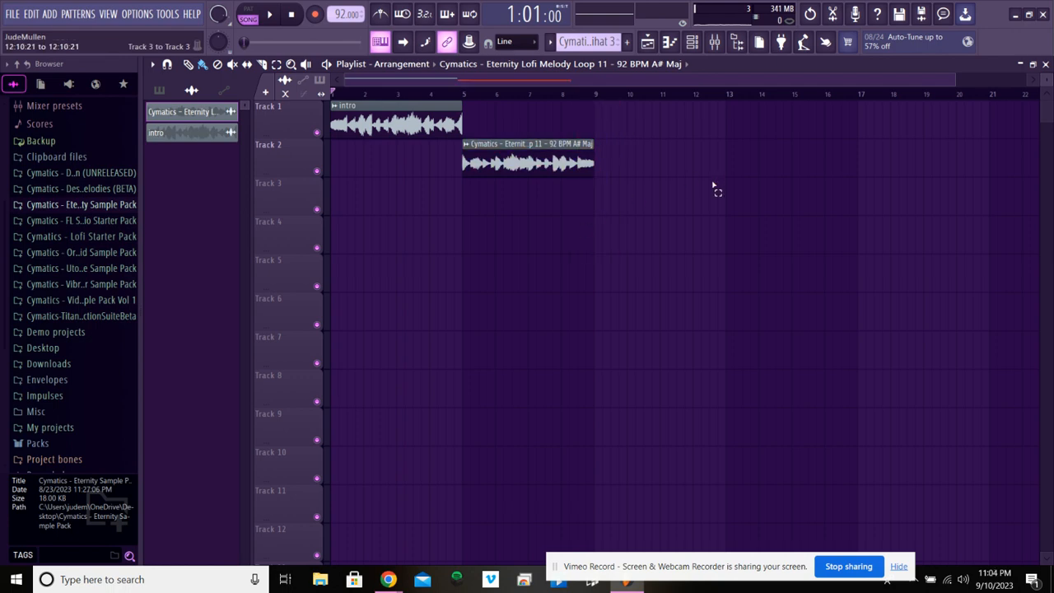
{"action": "left_click_drag", "start_coordinate": [619, 158], "coordinate": [499, 164]}
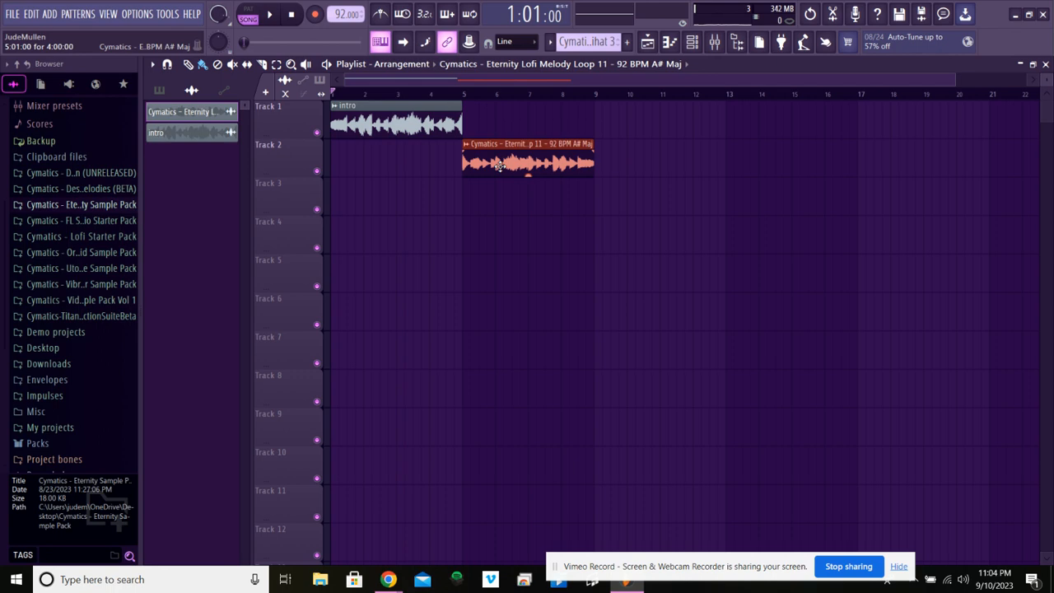
{"action": "key", "text": "ctrl+b"}
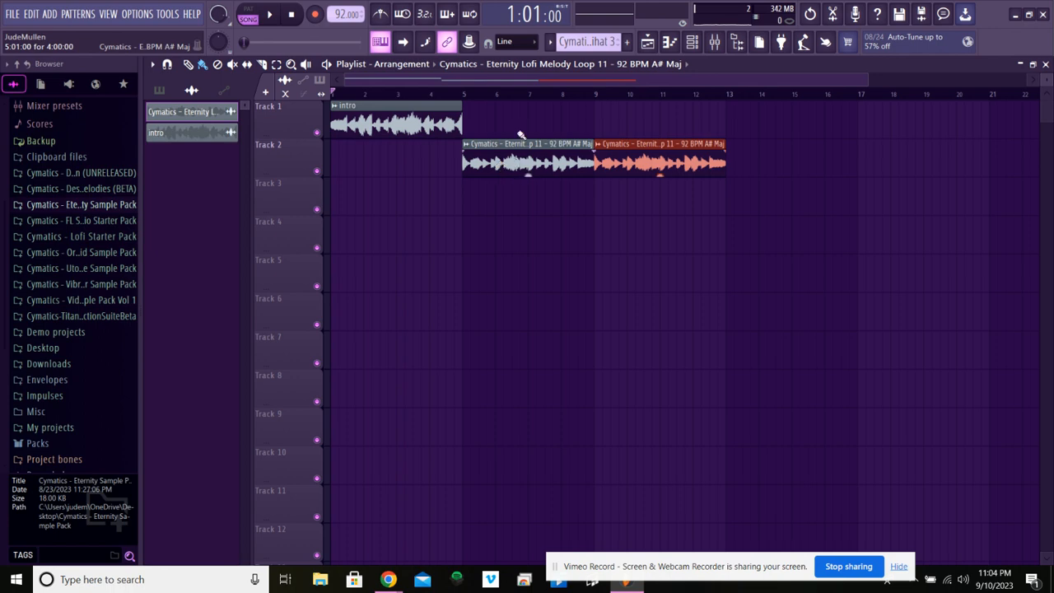
Check the join between the two loop clips at bar 9 during playback and nudge the first clip to overlap the second slightly
{"action": "key", "text": "space"}
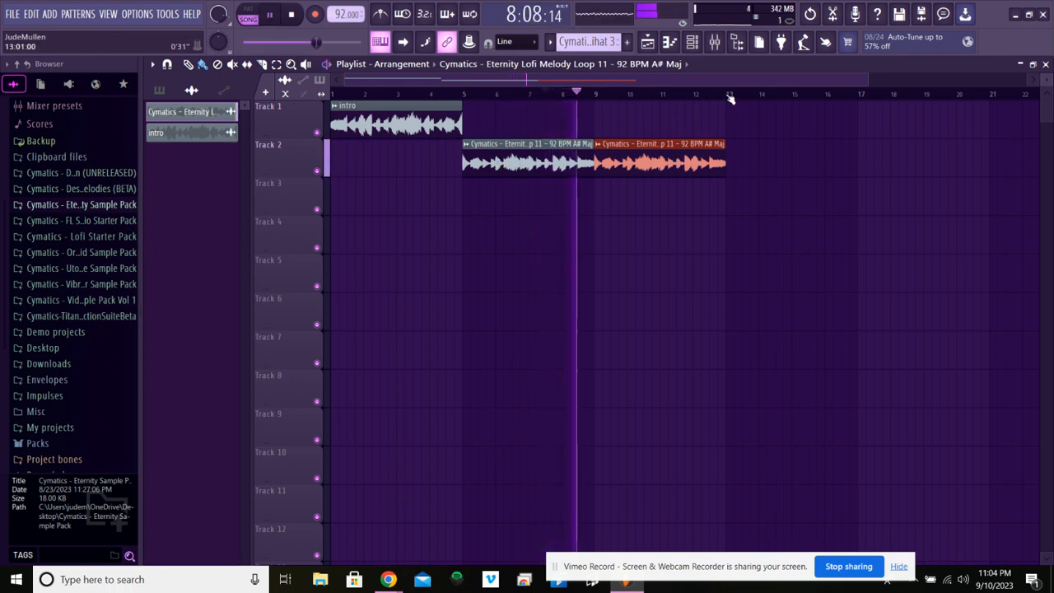
{"action": "scroll", "coordinate": [680, 101], "scroll_direction": "down", "scroll_amount": 2}
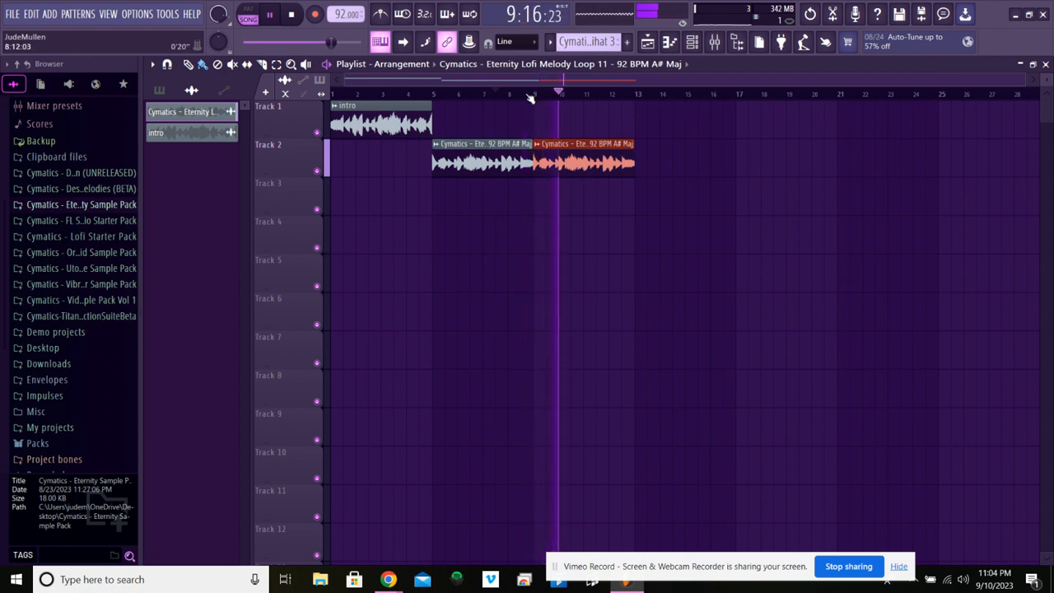
{"action": "scroll", "coordinate": [535, 95], "scroll_direction": "up", "scroll_amount": 3}
{"action": "scroll", "coordinate": [537, 98], "scroll_direction": "up", "scroll_amount": 3}
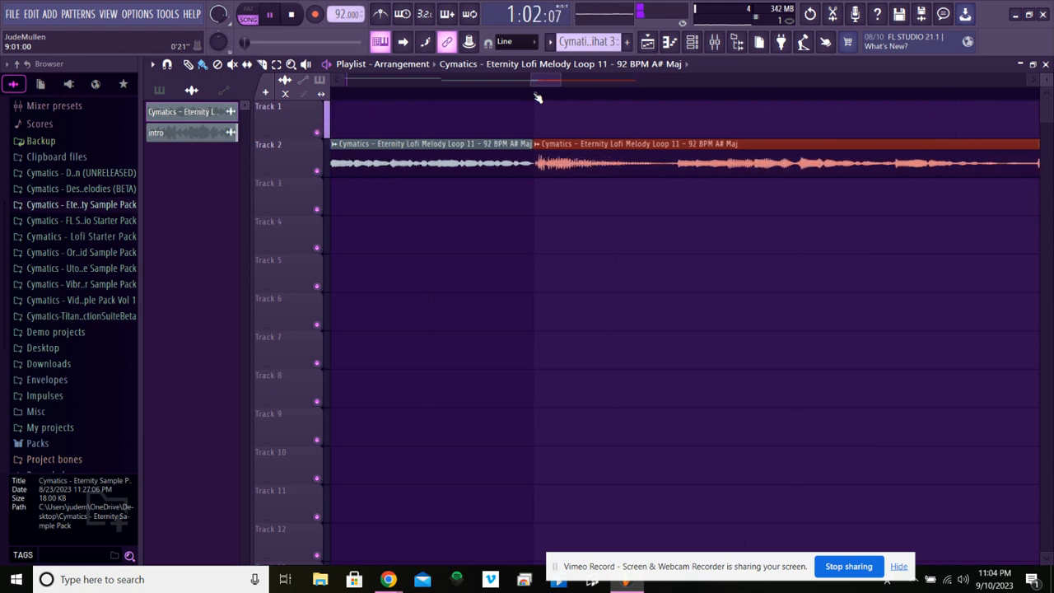
{"action": "scroll", "coordinate": [536, 98], "scroll_direction": "down", "scroll_amount": 3}
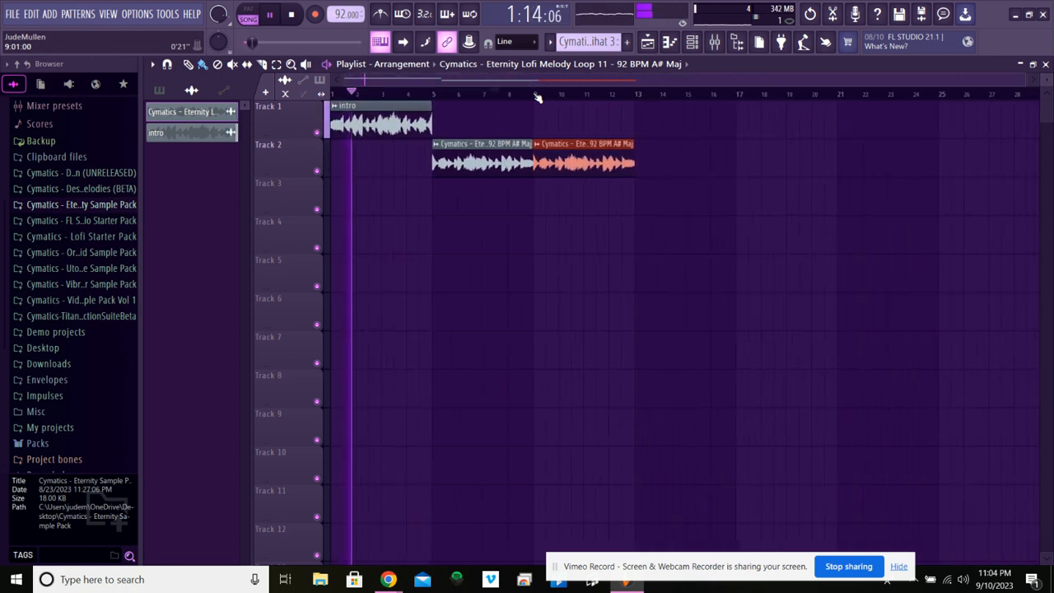
{"action": "left_click", "coordinate": [498, 97]}
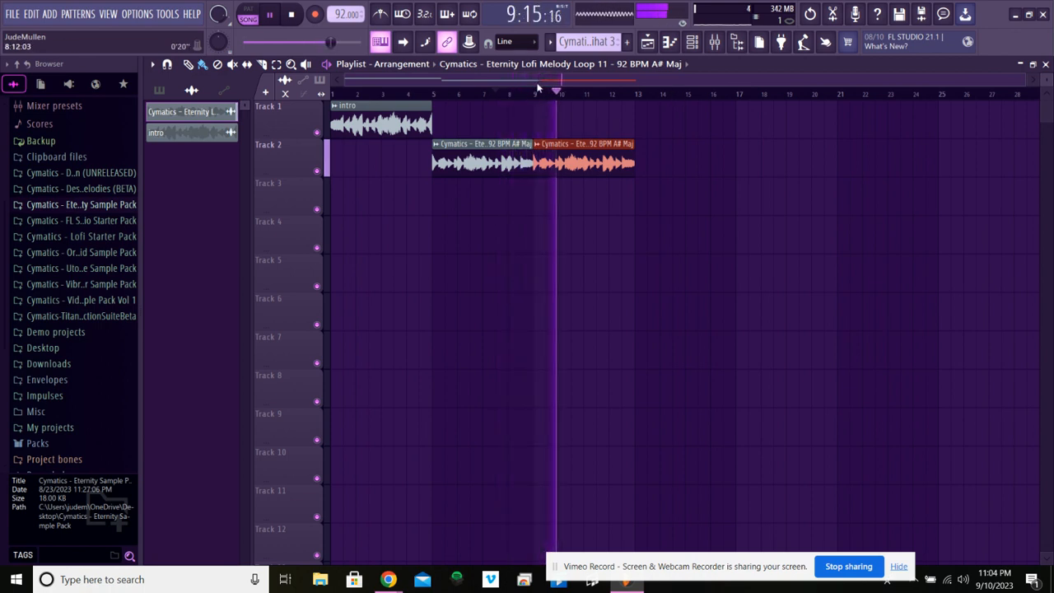
{"action": "scroll", "coordinate": [537, 97], "scroll_direction": "up", "scroll_amount": 2}
{"action": "scroll", "coordinate": [538, 98], "scroll_direction": "up", "scroll_amount": 4}
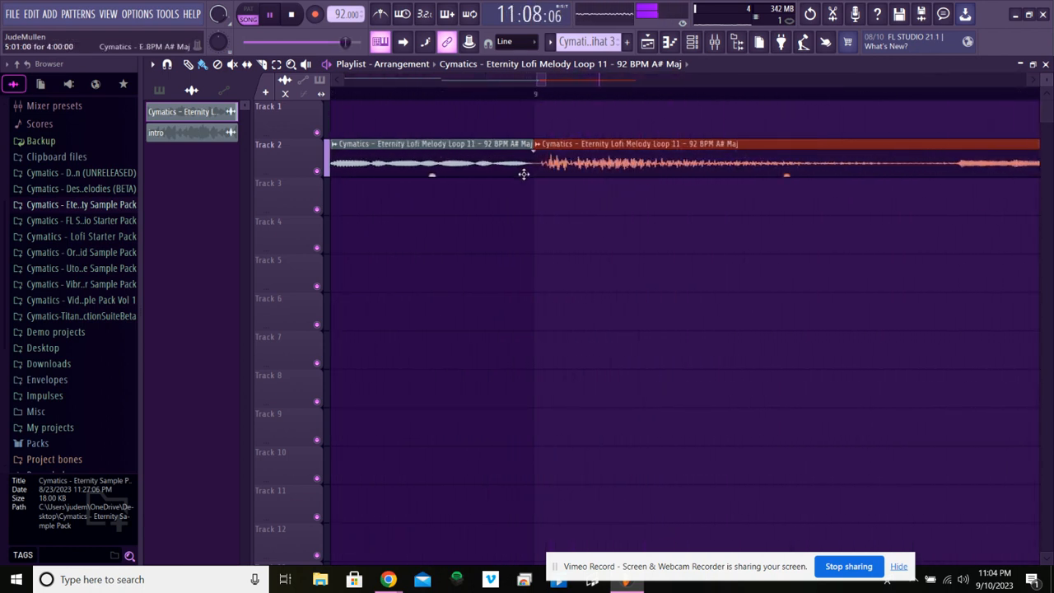
{"action": "left_click_drag", "start_coordinate": [518, 170], "coordinate": [521, 170]}
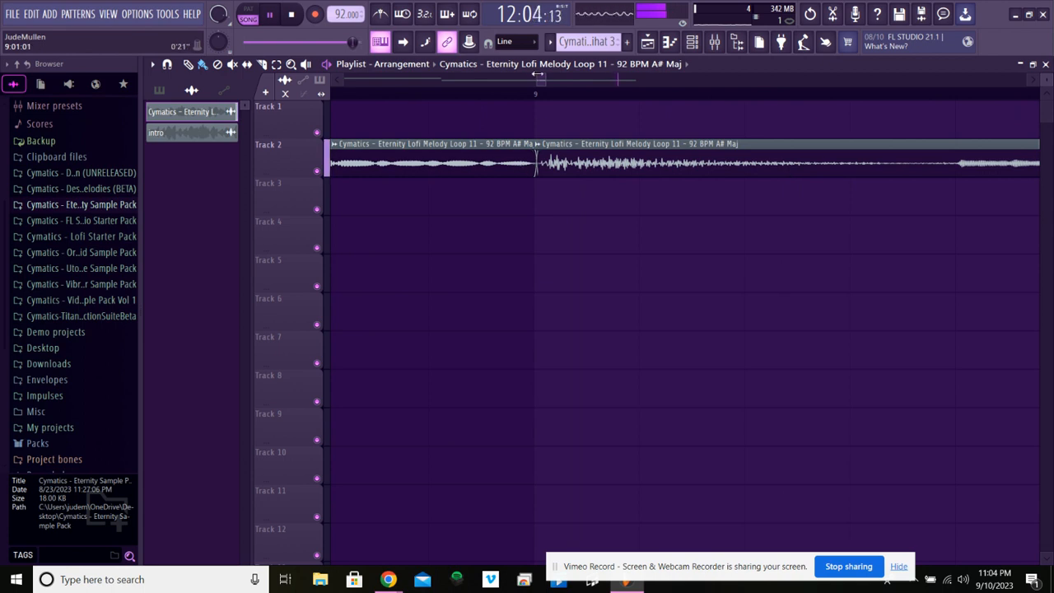
Play the crossfaded transition between the two loop clips around bar 9 and show the patterns in the picker
{"action": "scroll", "coordinate": [541, 98], "scroll_direction": "down", "scroll_amount": 7}
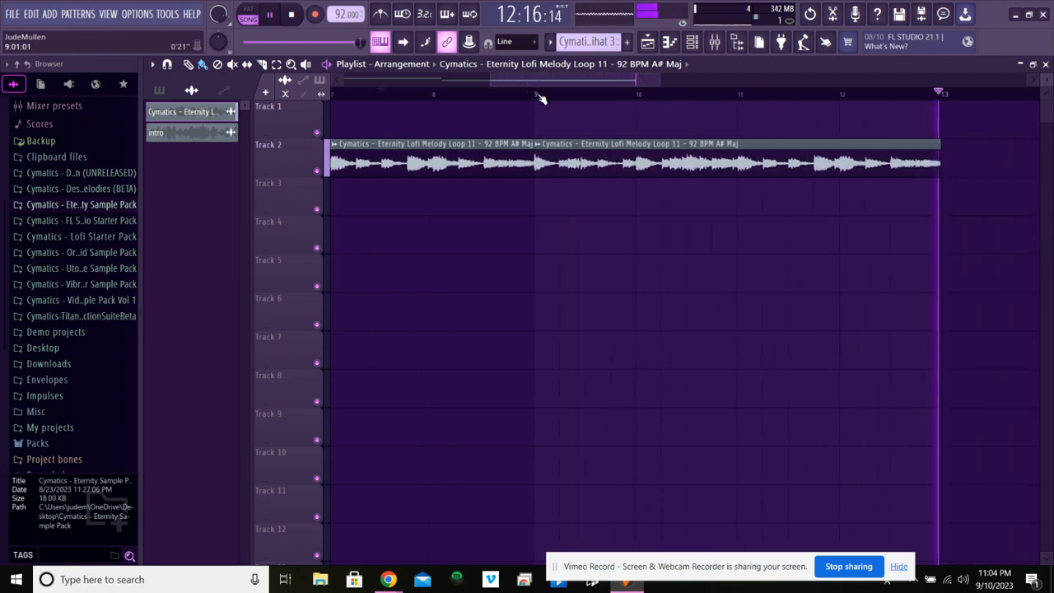
{"action": "scroll", "coordinate": [540, 128], "scroll_direction": "down", "scroll_amount": 3}
{"action": "scroll", "coordinate": [496, 144], "scroll_direction": "up", "scroll_amount": 8}
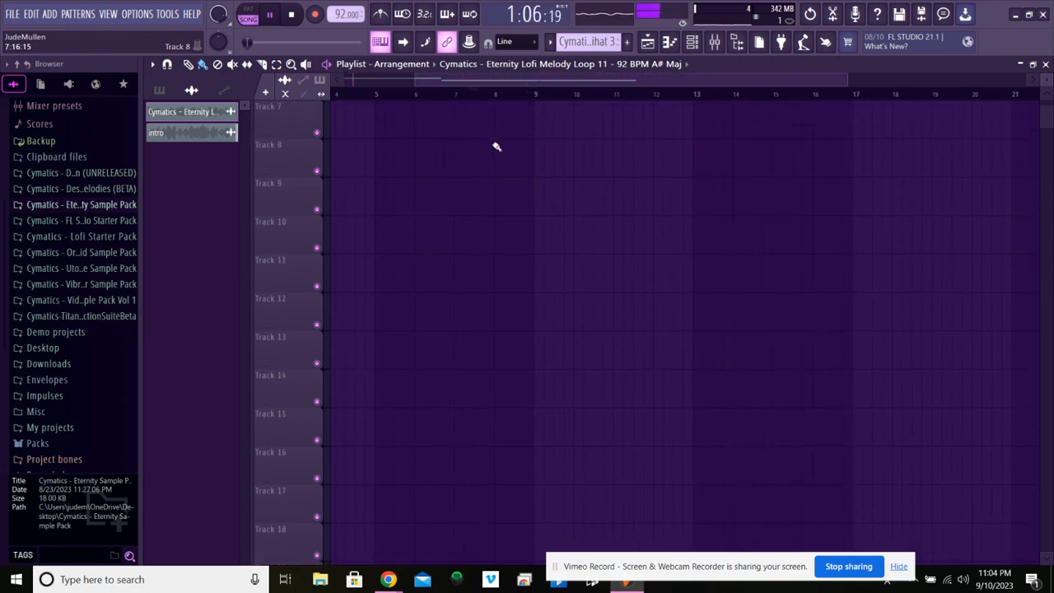
{"action": "left_click", "coordinate": [490, 96]}
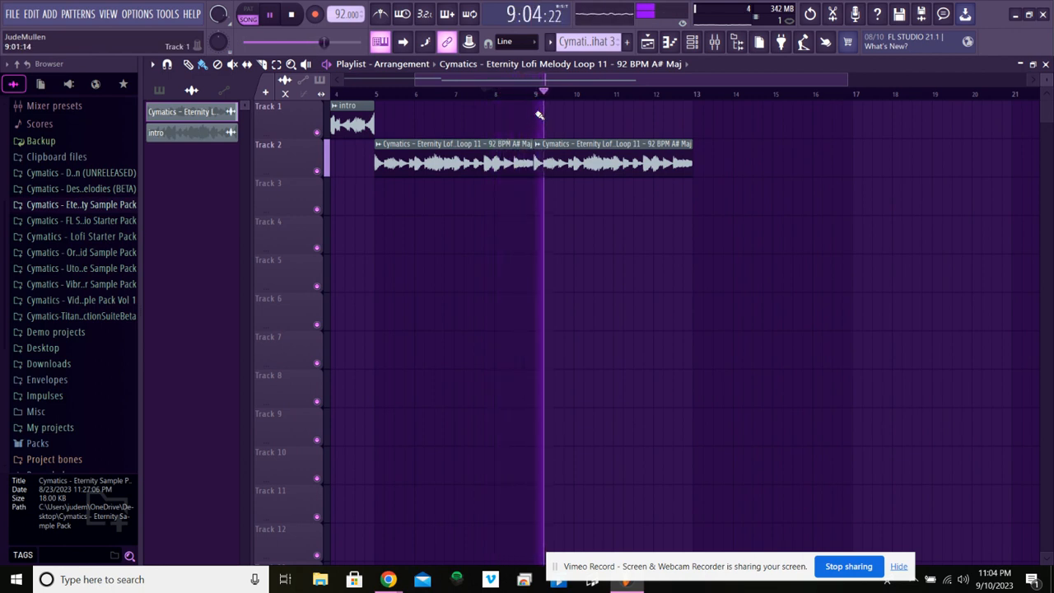
{"action": "left_click", "coordinate": [159, 91]}
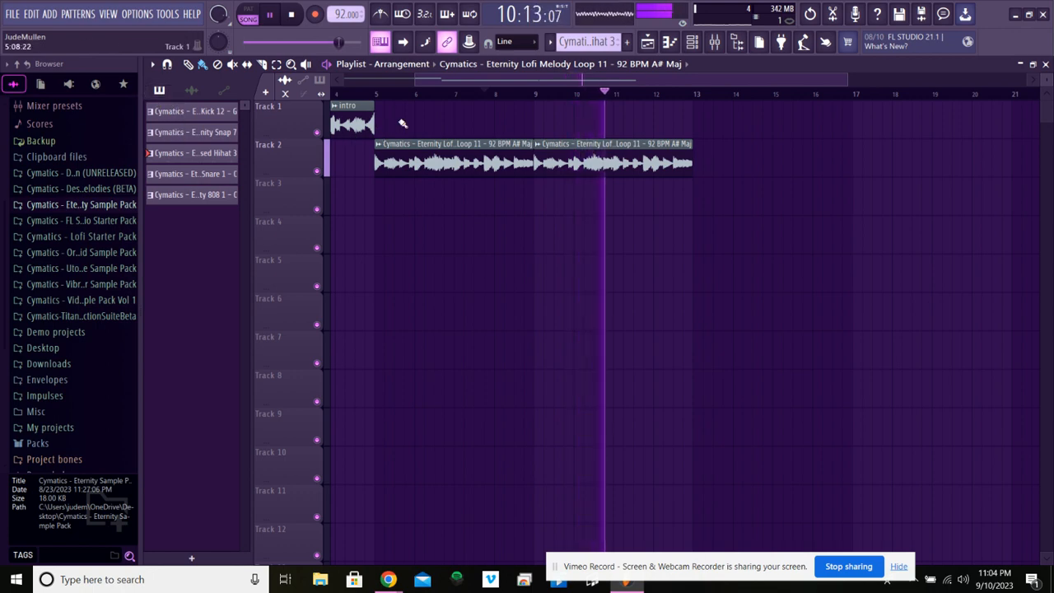
Duplicate the second melody loop clip on Track 2 so a third copy starts at bar 13
{"action": "scroll", "coordinate": [605, 100], "scroll_direction": "down", "scroll_amount": 1}
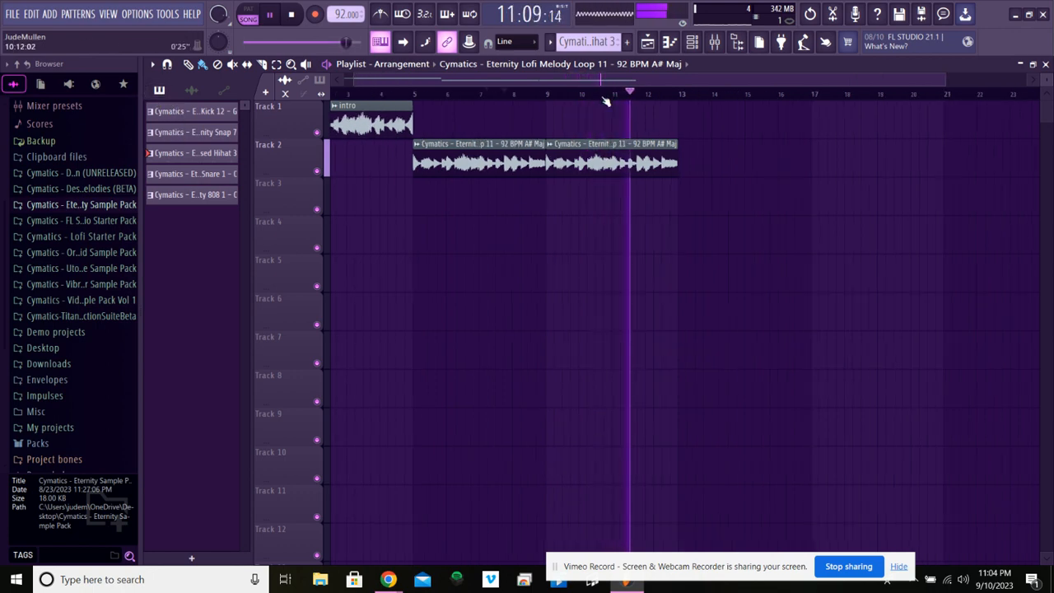
{"action": "scroll", "coordinate": [605, 101], "scroll_direction": "down", "scroll_amount": 1}
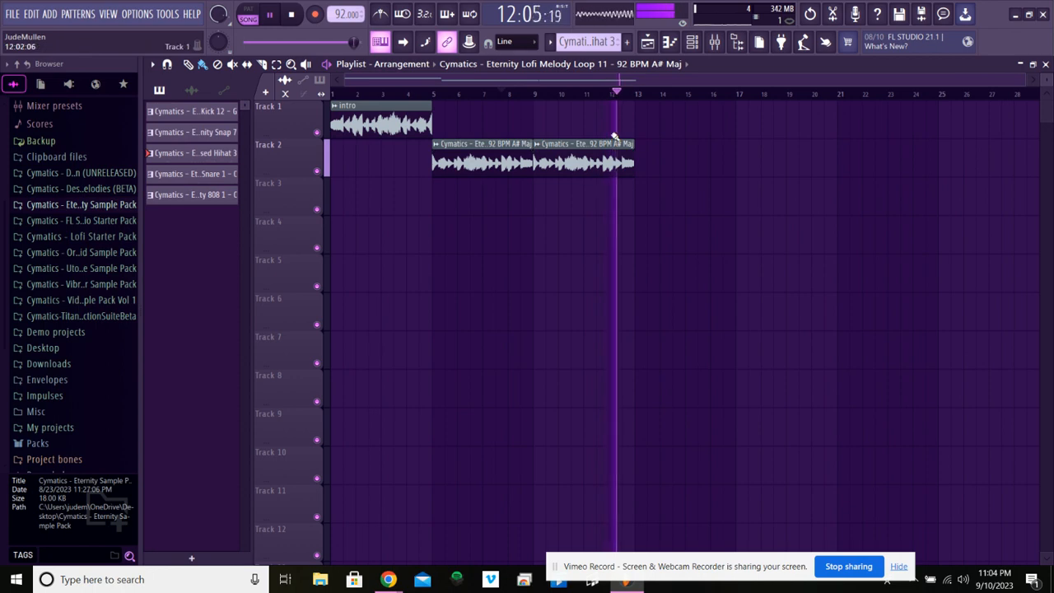
{"action": "left_click_drag", "start_coordinate": [704, 211], "coordinate": [568, 164]}
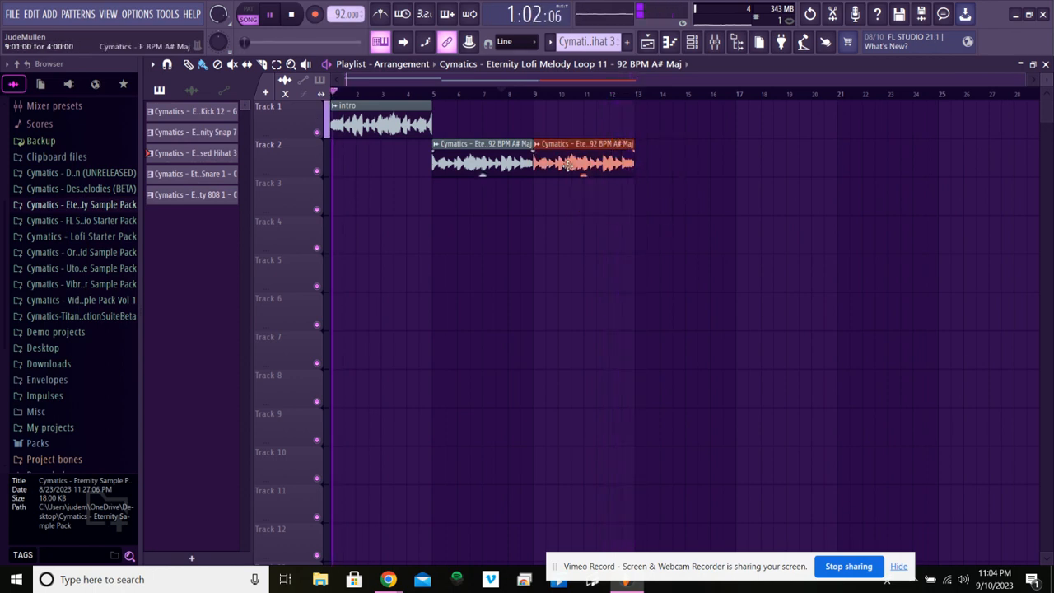
{"action": "key", "text": "ctrl+b"}
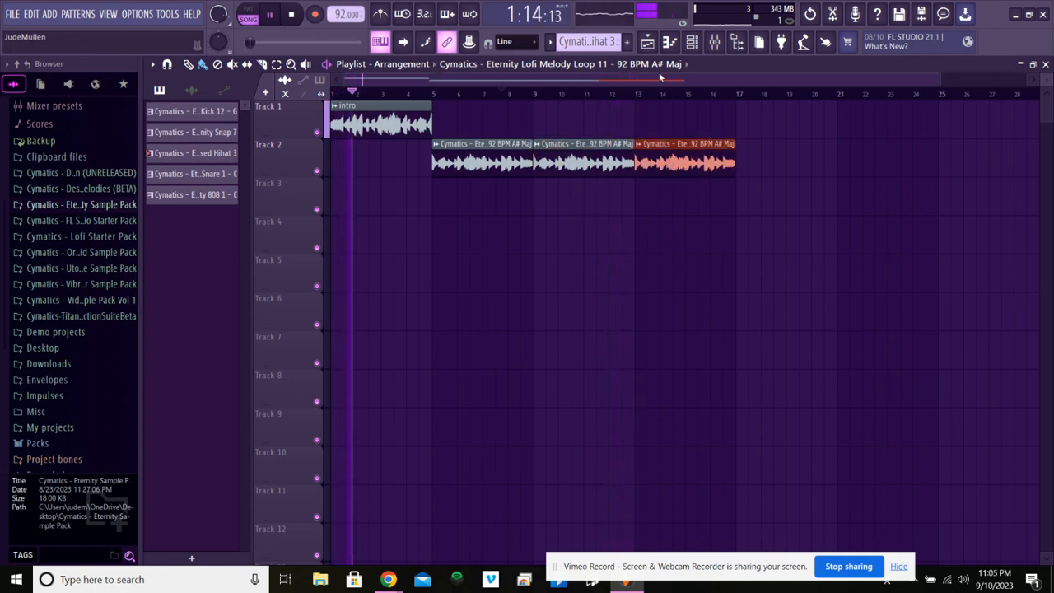
{"action": "key", "text": "space"}
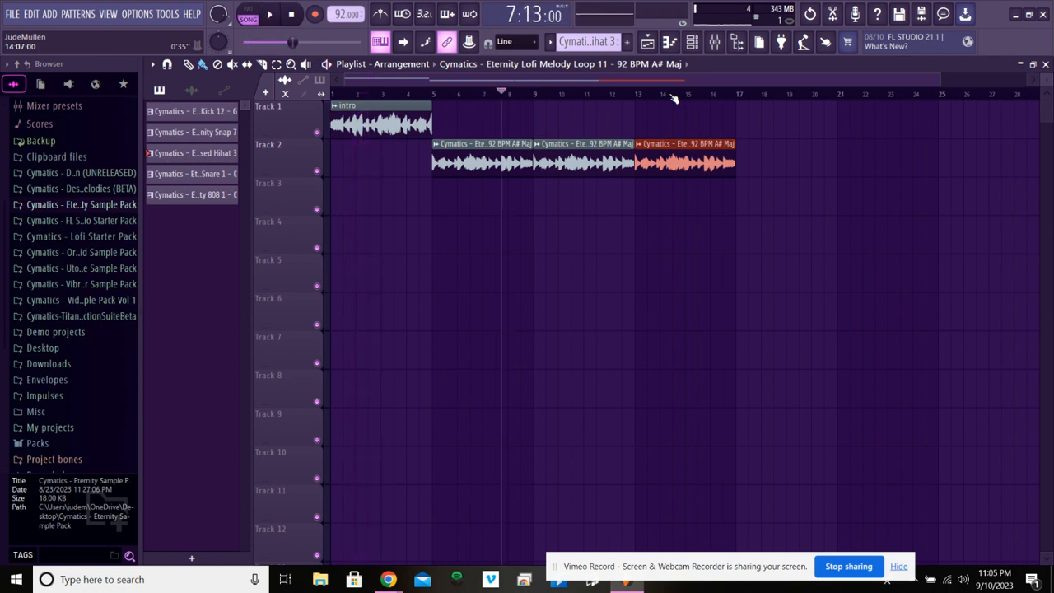
Place the Eternity Snap 7 pattern on Track 3 and the Eternity Snare 1 pattern on Track 4, both ending at bar 13
{"action": "left_click", "coordinate": [586, 94]}
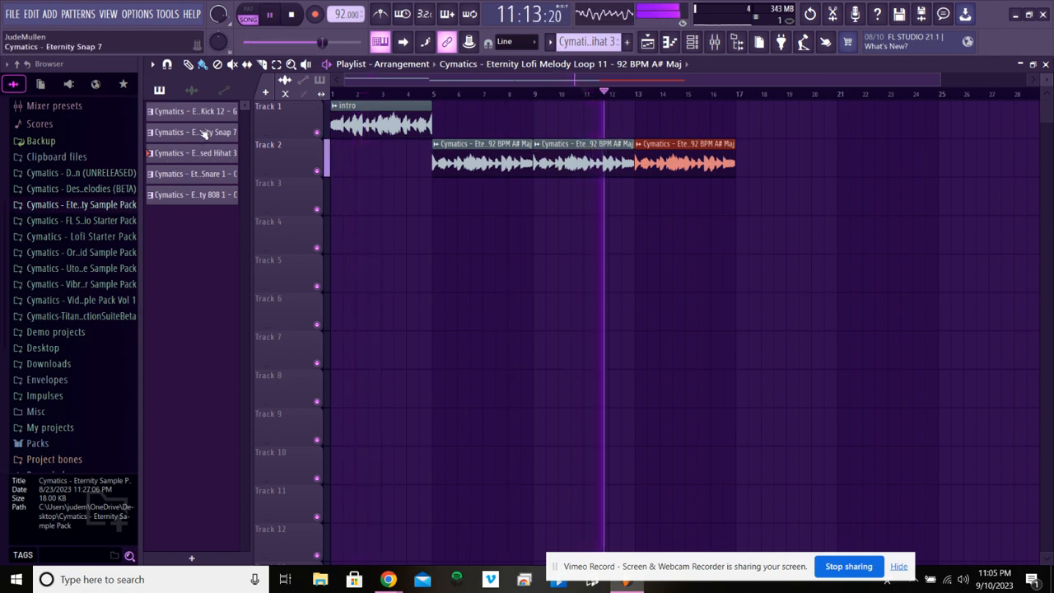
{"action": "left_click_drag", "start_coordinate": [201, 131], "coordinate": [588, 205]}
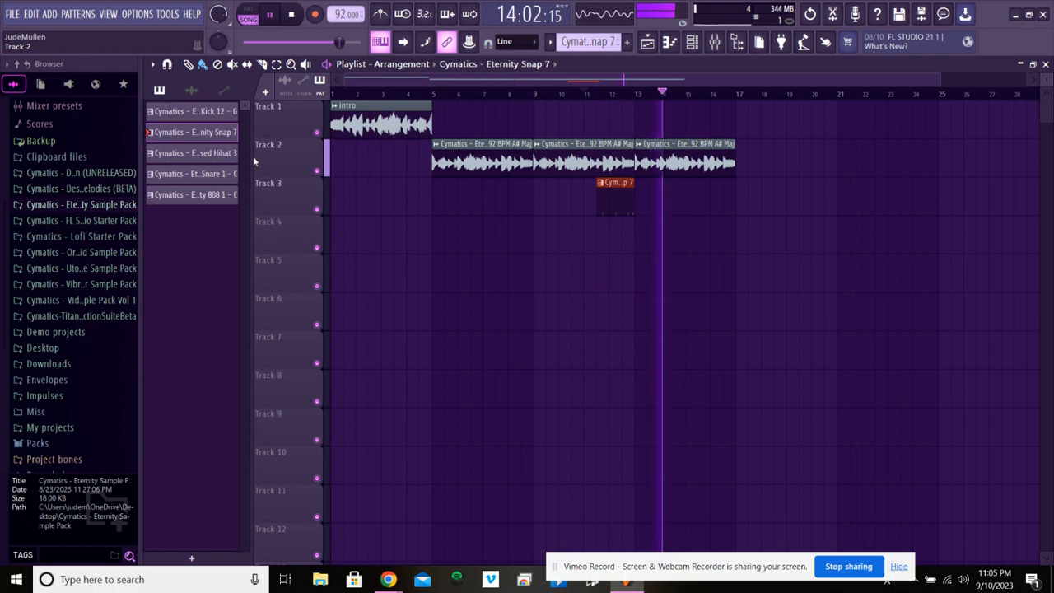
{"action": "left_click_drag", "start_coordinate": [597, 200], "coordinate": [577, 198]}
{"action": "key", "text": "space"}
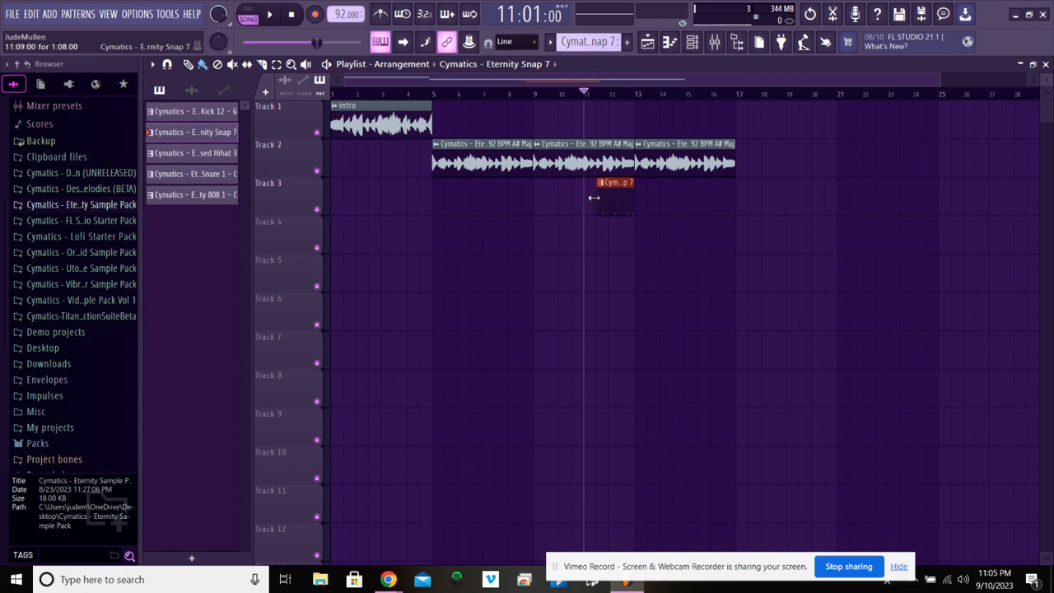
{"action": "left_click_drag", "start_coordinate": [208, 176], "coordinate": [586, 245]}
{"action": "key", "text": "space"}
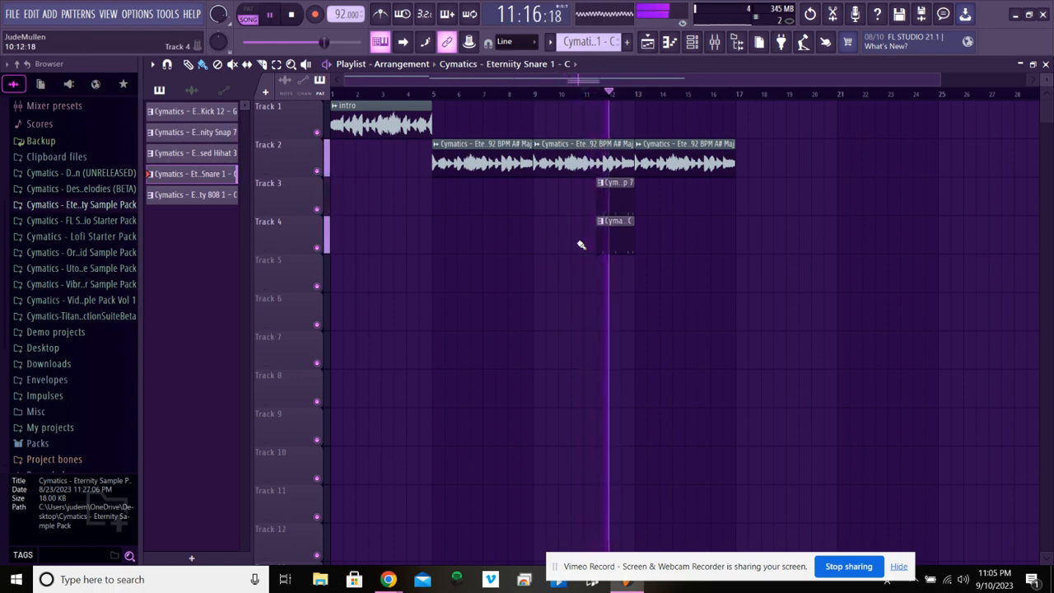
Trim the starts of the Snap 7 and Snare 1 clips to bar 12 and play the section from bar 11
{"action": "left_click_drag", "start_coordinate": [596, 197], "coordinate": [607, 197]}
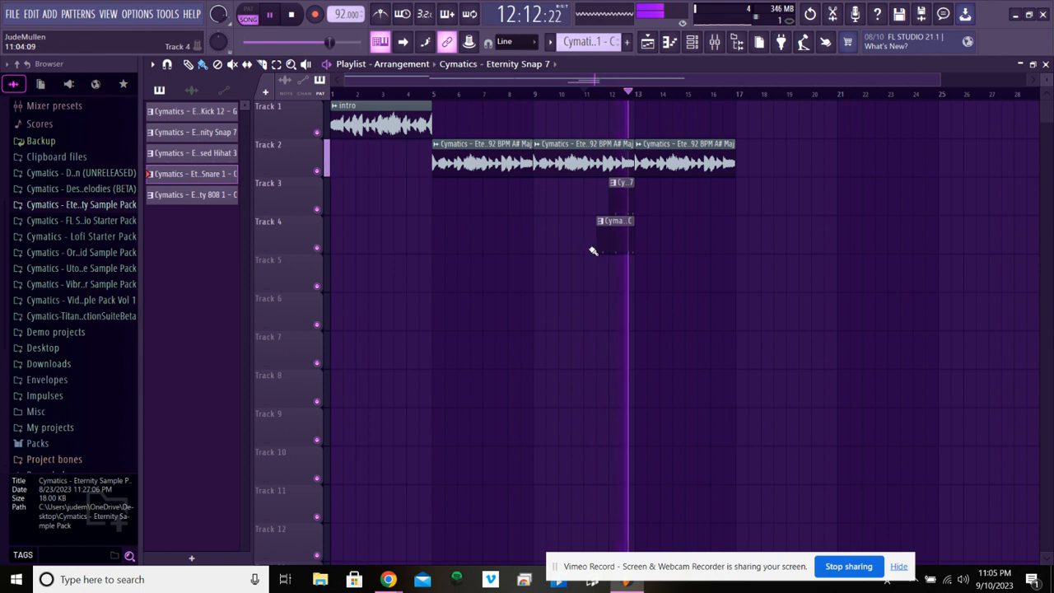
{"action": "left_click_drag", "start_coordinate": [595, 246], "coordinate": [605, 246]}
{"action": "key", "text": "space"}
{"action": "key", "text": "space"}
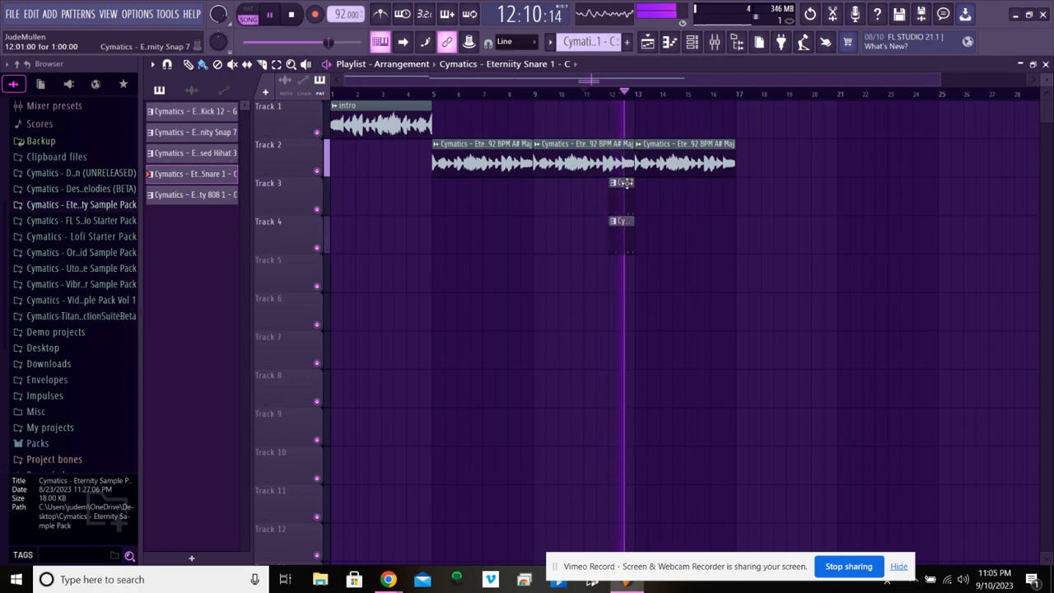
{"action": "key", "text": "space"}
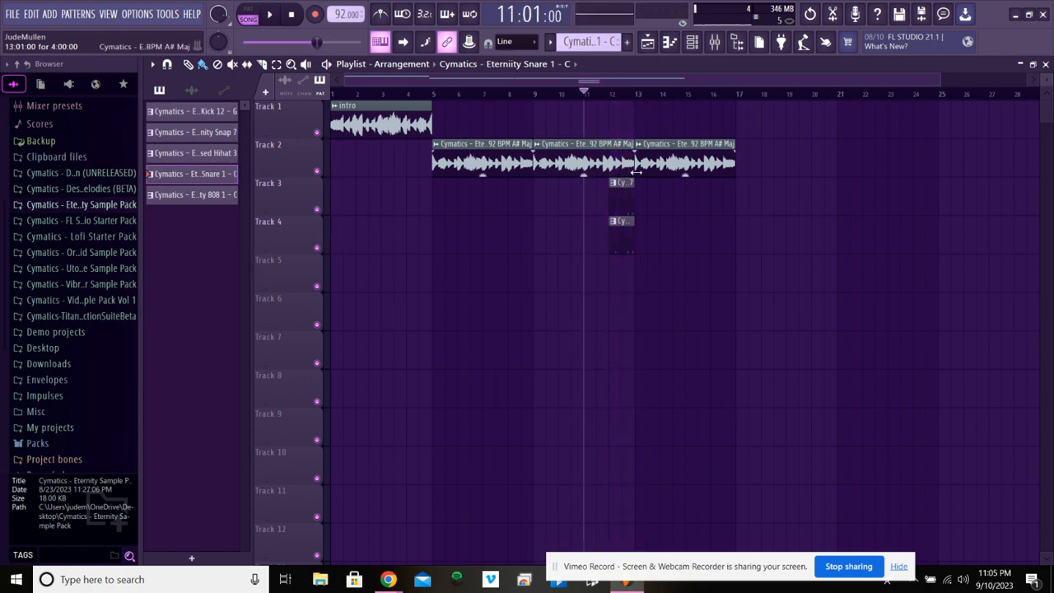
{"action": "left_click", "coordinate": [695, 47]}
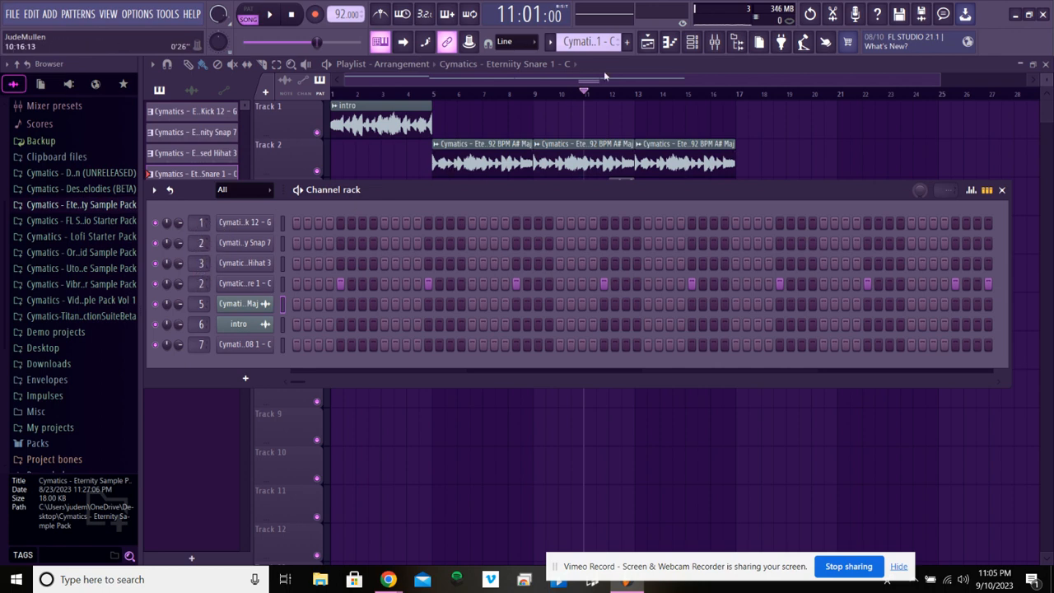
{"action": "left_click", "coordinate": [714, 42]}
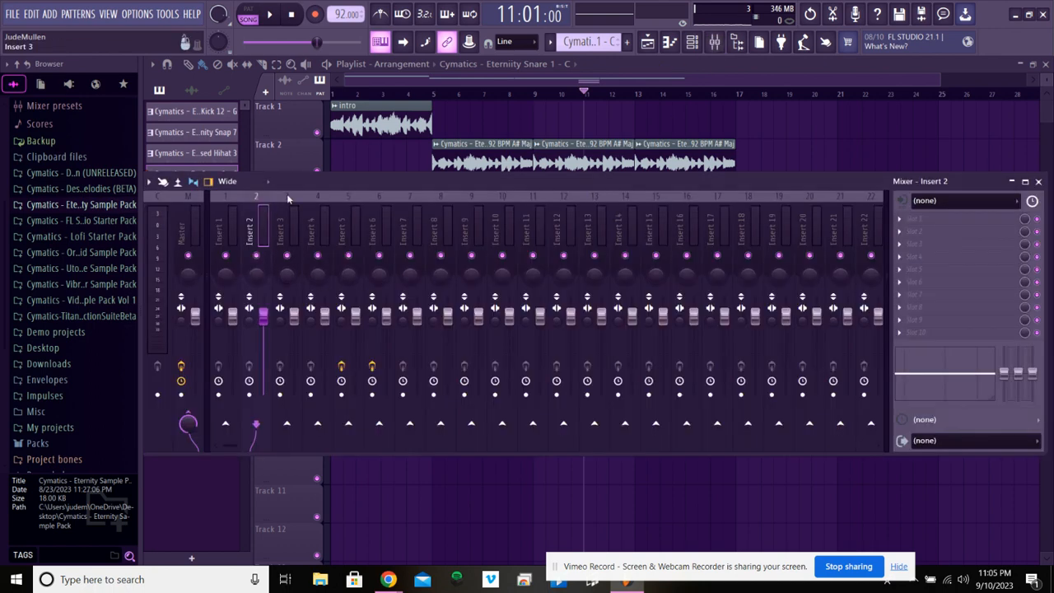
{"action": "left_click", "coordinate": [968, 223]}
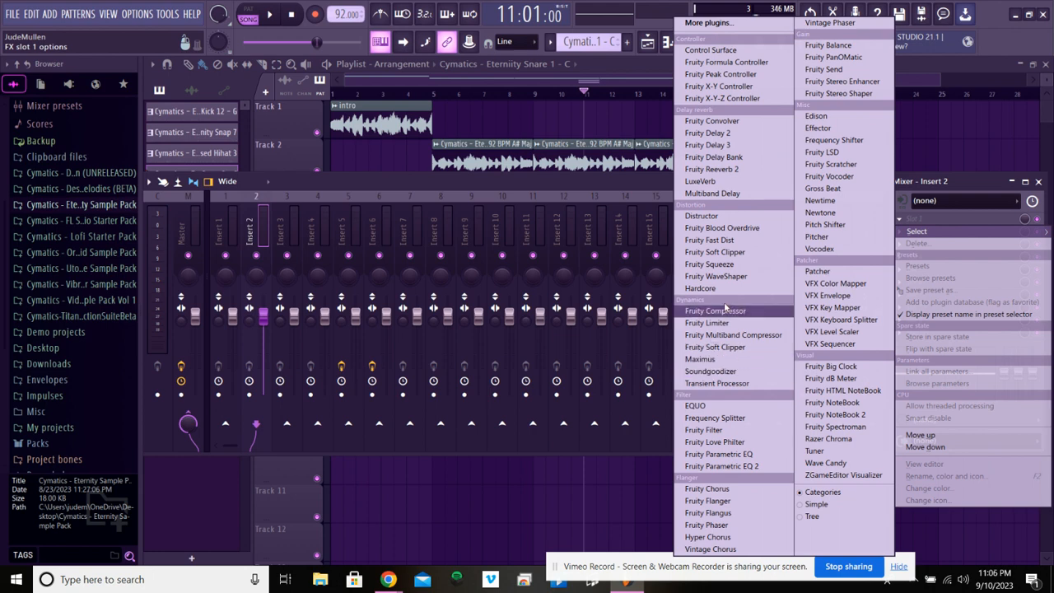
{"action": "left_click", "coordinate": [538, 175]}
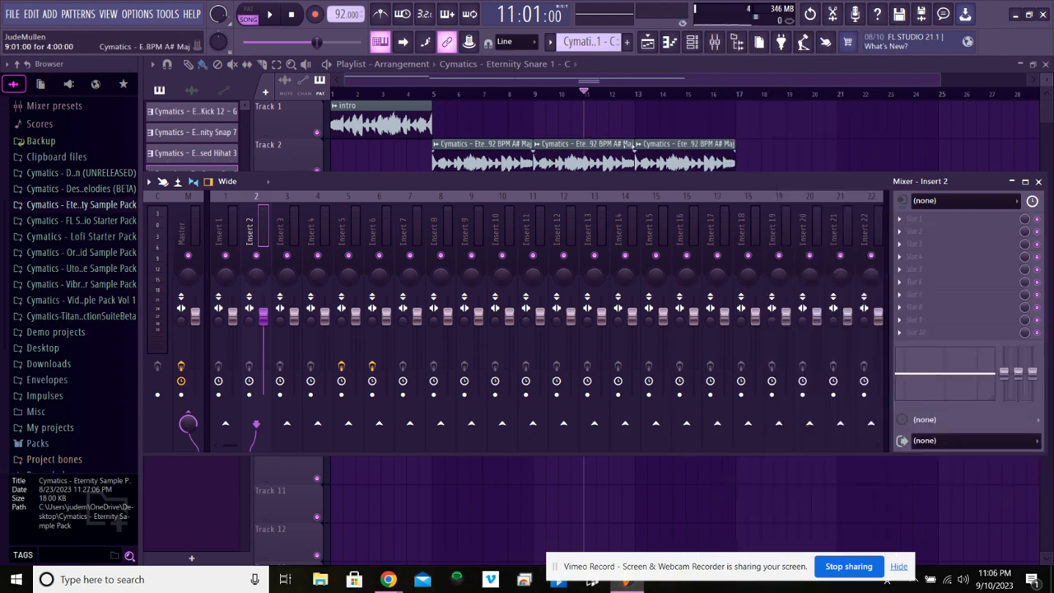
{"action": "left_click", "coordinate": [1038, 182]}
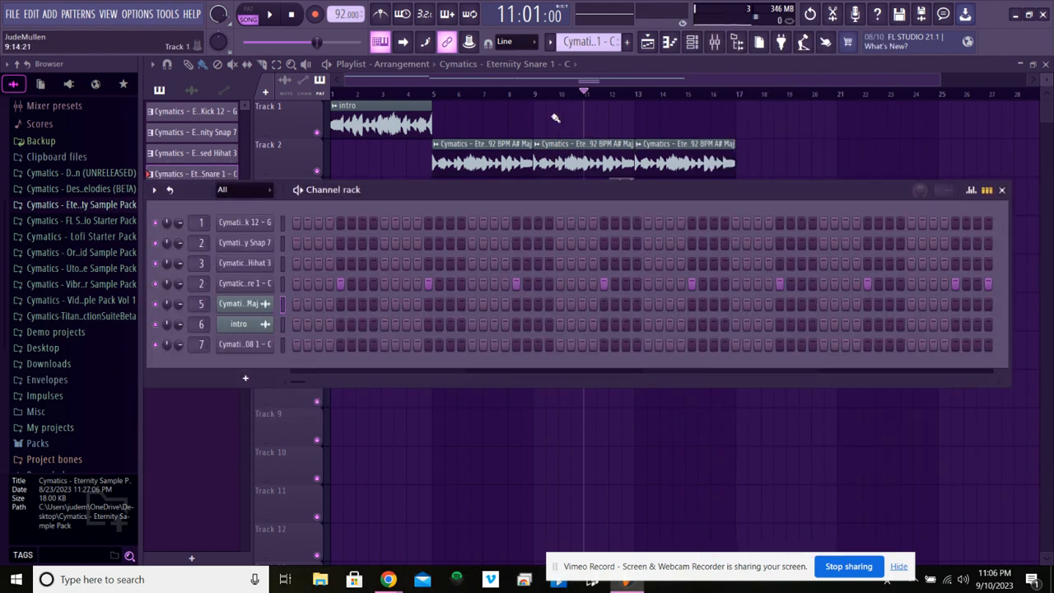
Delete the middle melody loop clip, extend the Snap 7 and Snare 1 clips back to bar 9, and play from there
{"action": "left_click_drag", "start_coordinate": [572, 192], "coordinate": [551, 294]}
{"action": "right_click", "coordinate": [560, 156]}
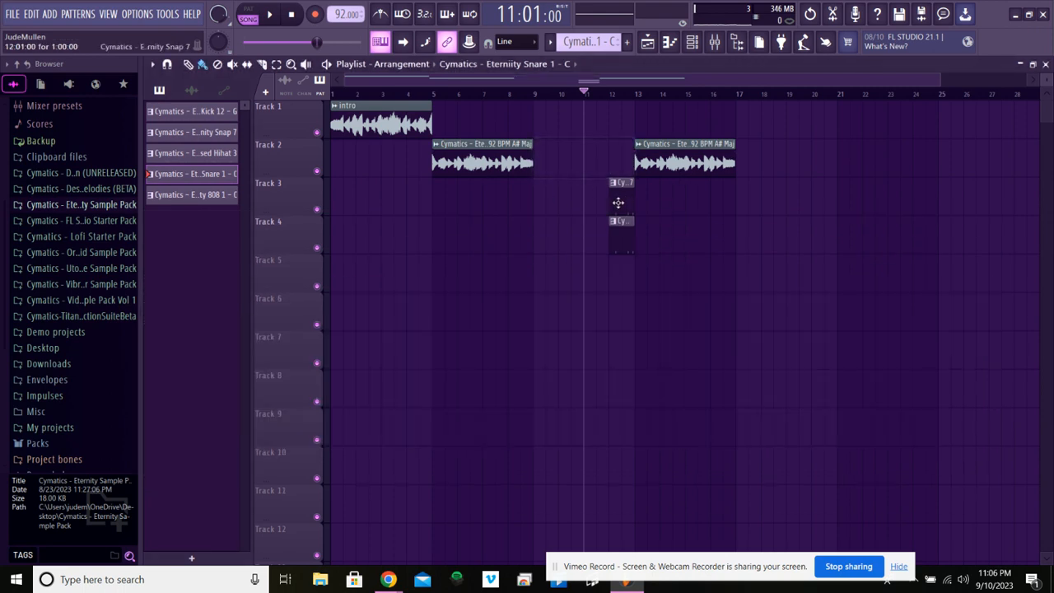
{"action": "left_click_drag", "start_coordinate": [613, 204], "coordinate": [540, 211]}
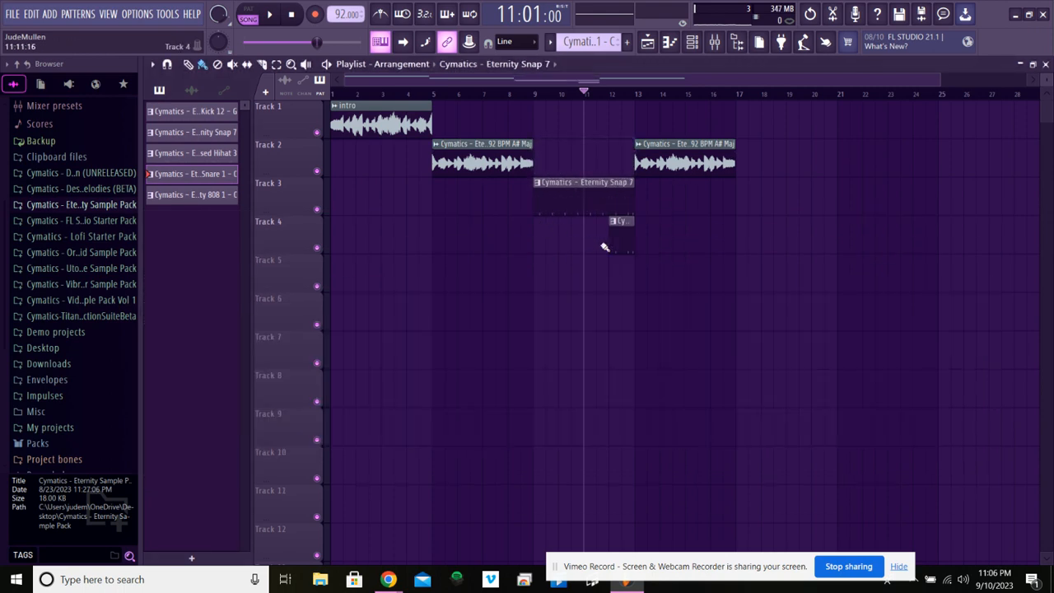
{"action": "left_click_drag", "start_coordinate": [608, 243], "coordinate": [547, 243]}
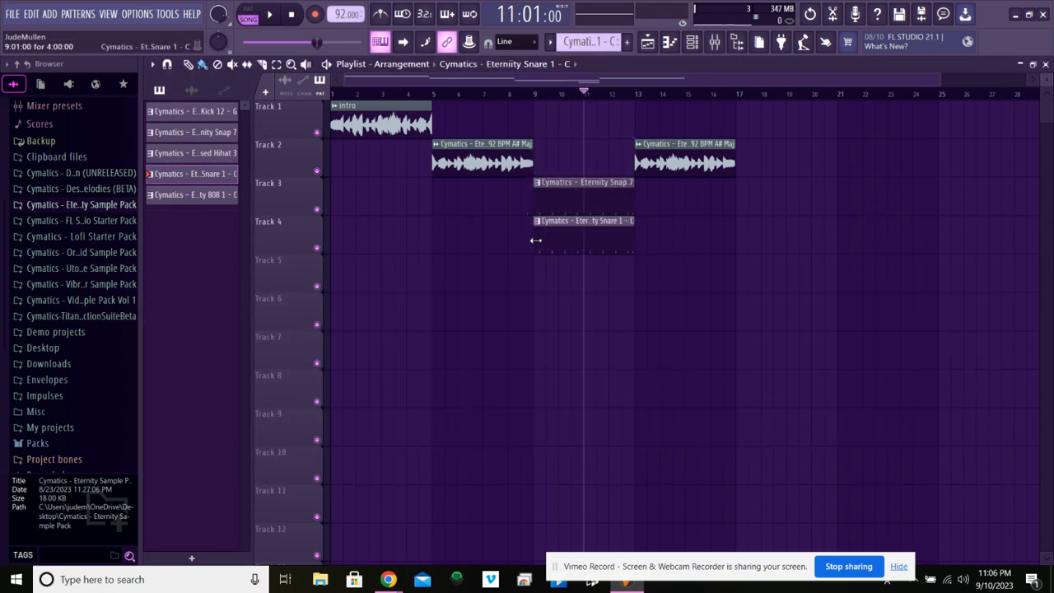
{"action": "key", "text": "space"}
{"action": "left_click", "coordinate": [534, 96]}
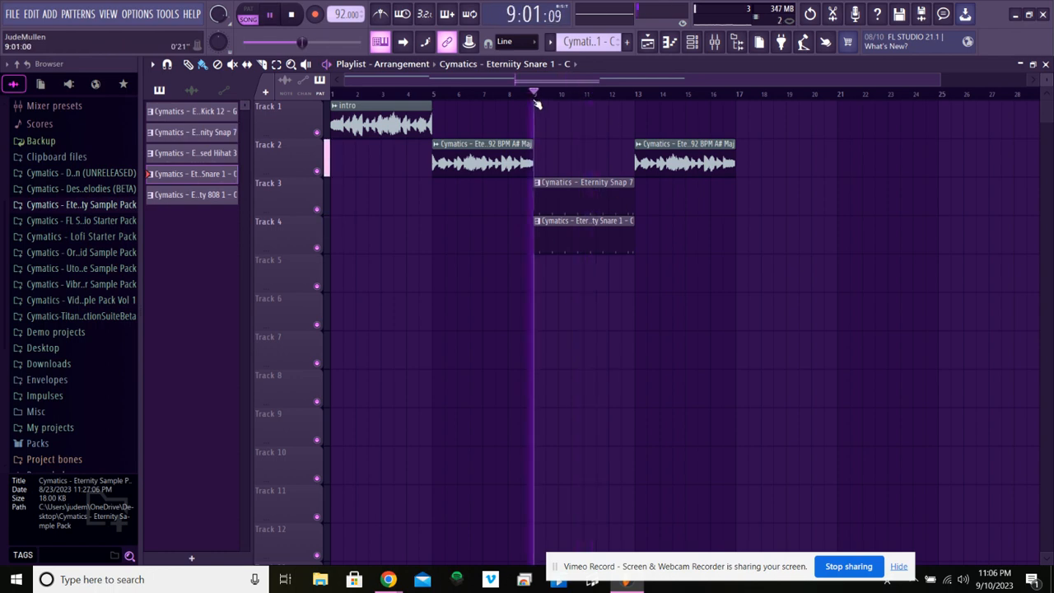
Load Fruity Reeverb 2 into the first effect slot of mixer Insert 2
{"action": "left_click", "coordinate": [697, 43]}
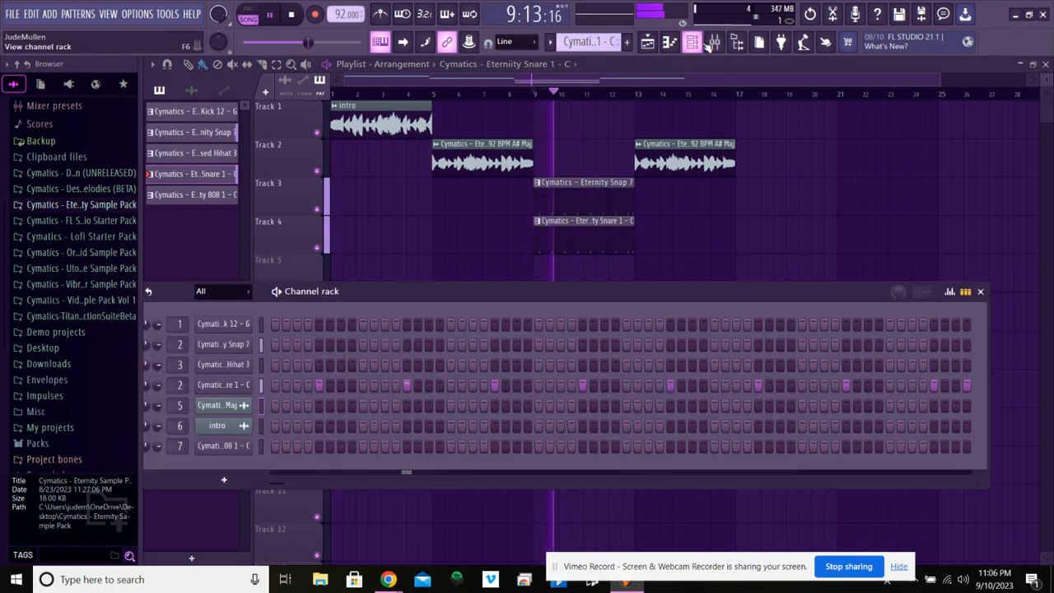
{"action": "left_click", "coordinate": [696, 43]}
{"action": "left_click", "coordinate": [714, 43]}
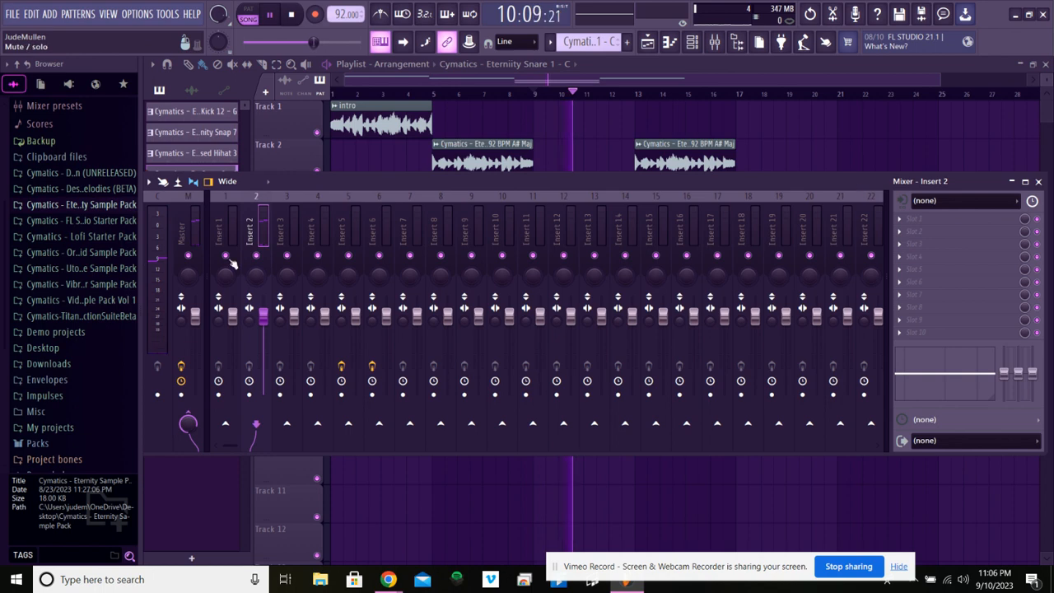
{"action": "key", "text": "space"}
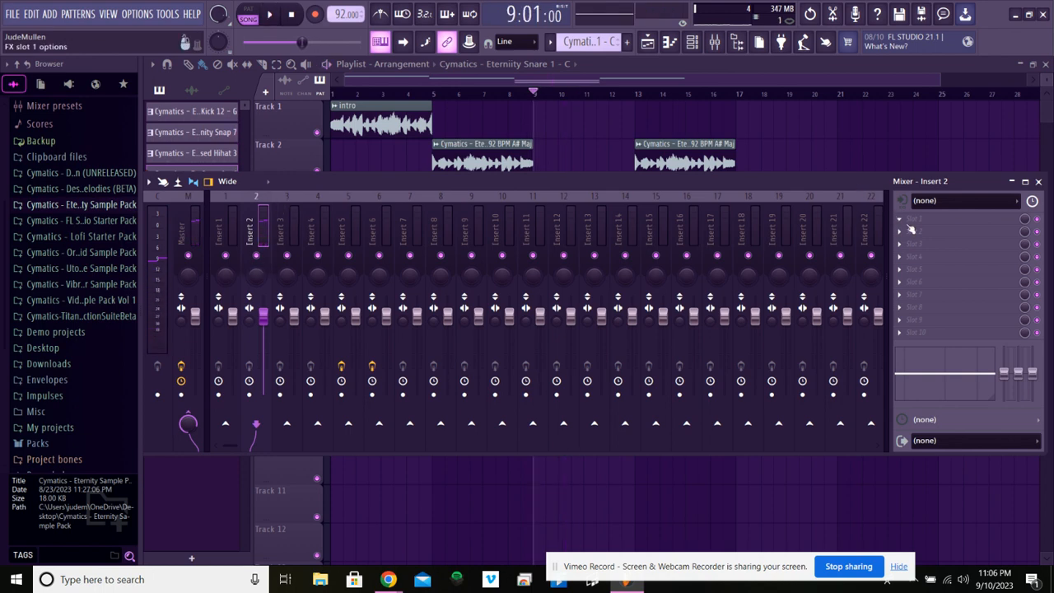
{"action": "left_click", "coordinate": [923, 222]}
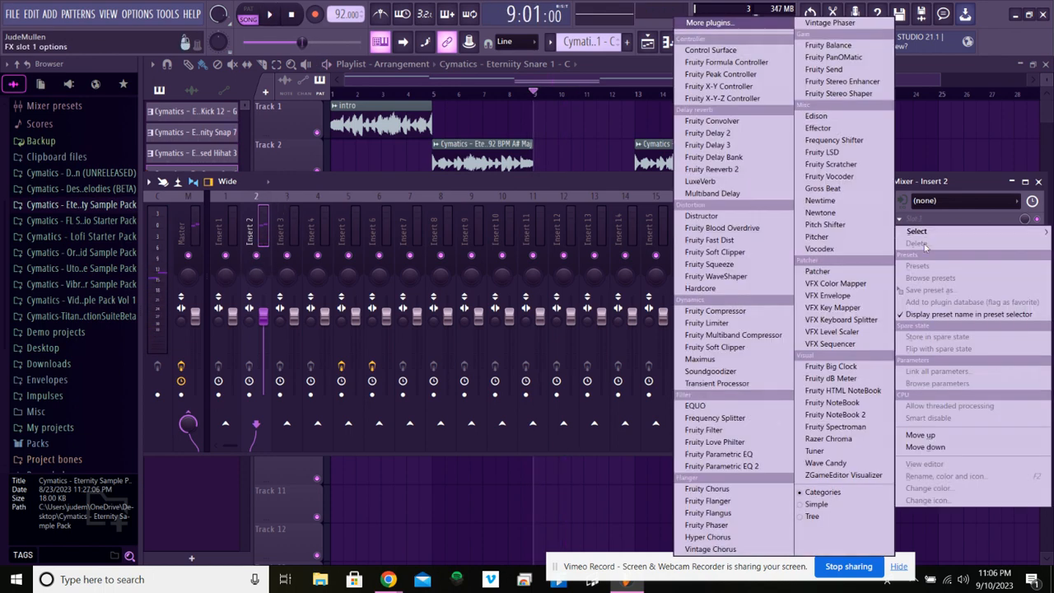
{"action": "left_click", "coordinate": [728, 169]}
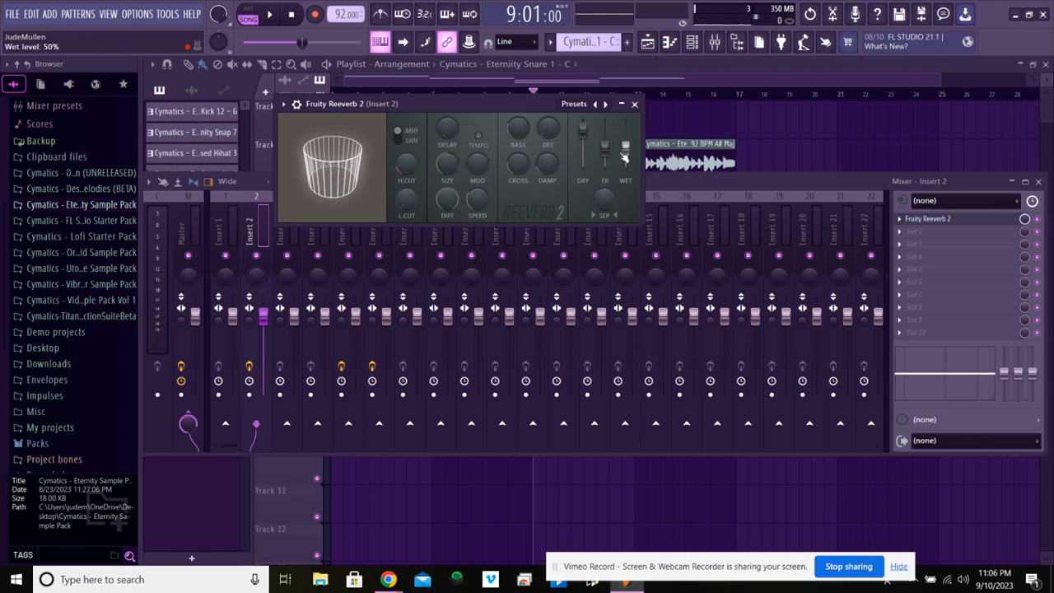
Adjust the wet level and lower the dry level of Fruity Reeverb 2 while the snap and snare play
{"action": "key", "text": "space"}
{"action": "left_click_drag", "start_coordinate": [630, 154], "coordinate": [629, 199]}
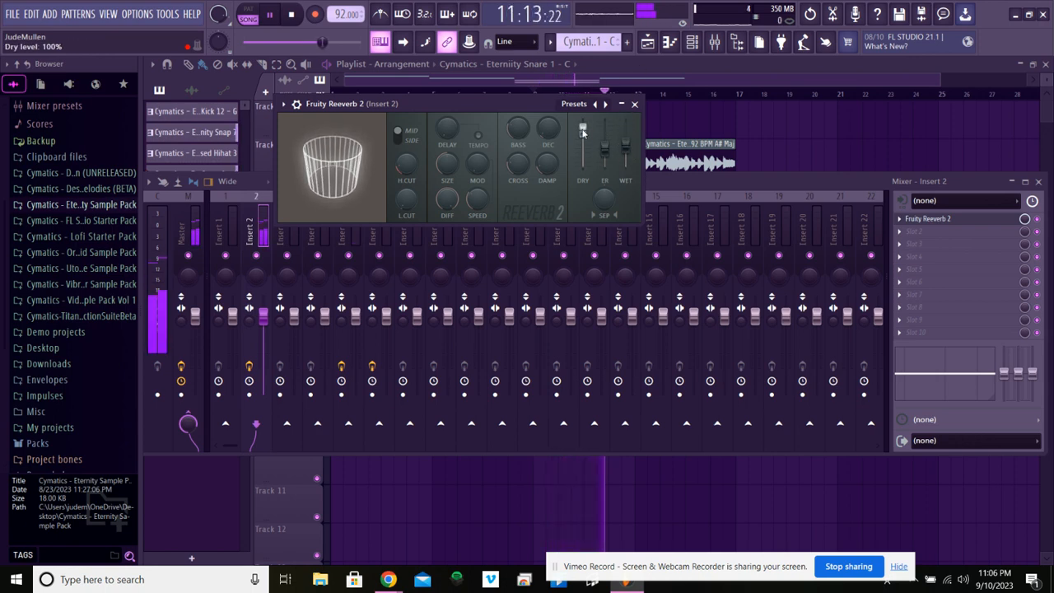
{"action": "left_click_drag", "start_coordinate": [583, 130], "coordinate": [581, 194]}
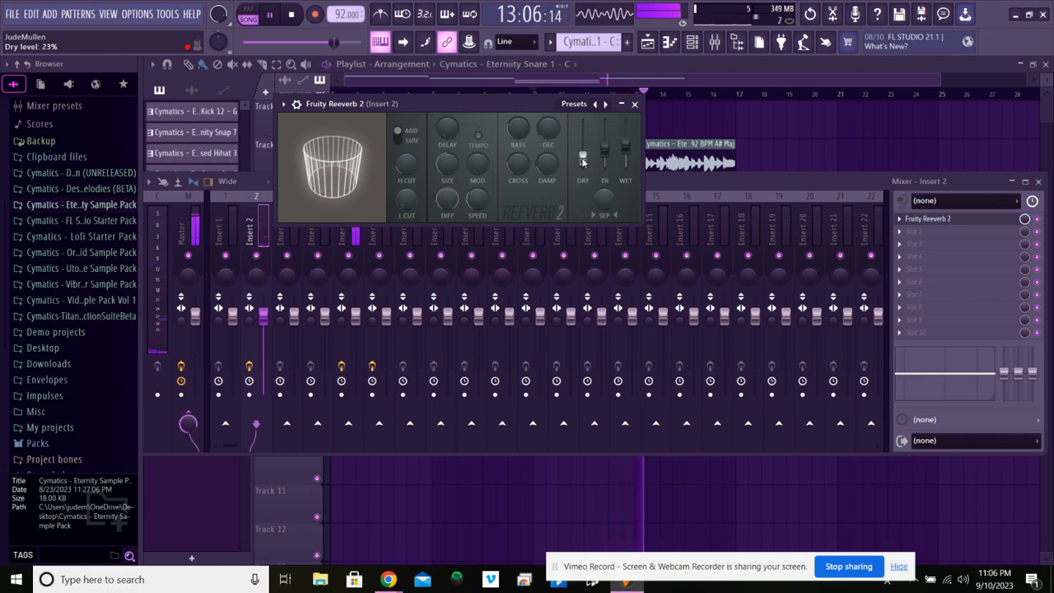
{"action": "key", "text": "space"}
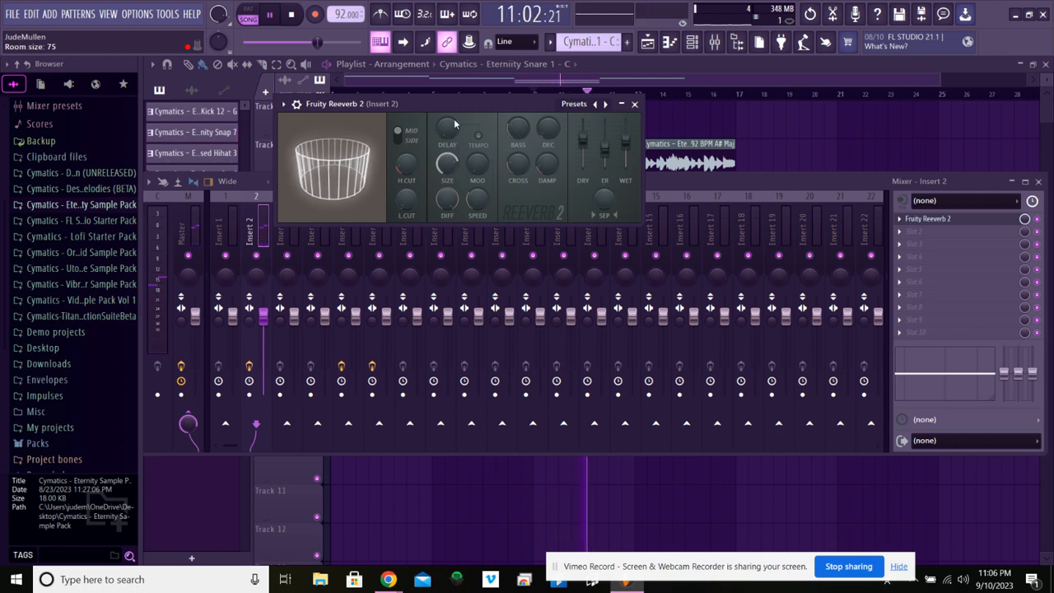
Try different reverb room sizes, set the wet level to 61%, and close the reverb and the mixer
{"action": "left_click_drag", "start_coordinate": [454, 124], "coordinate": [462, 50]}
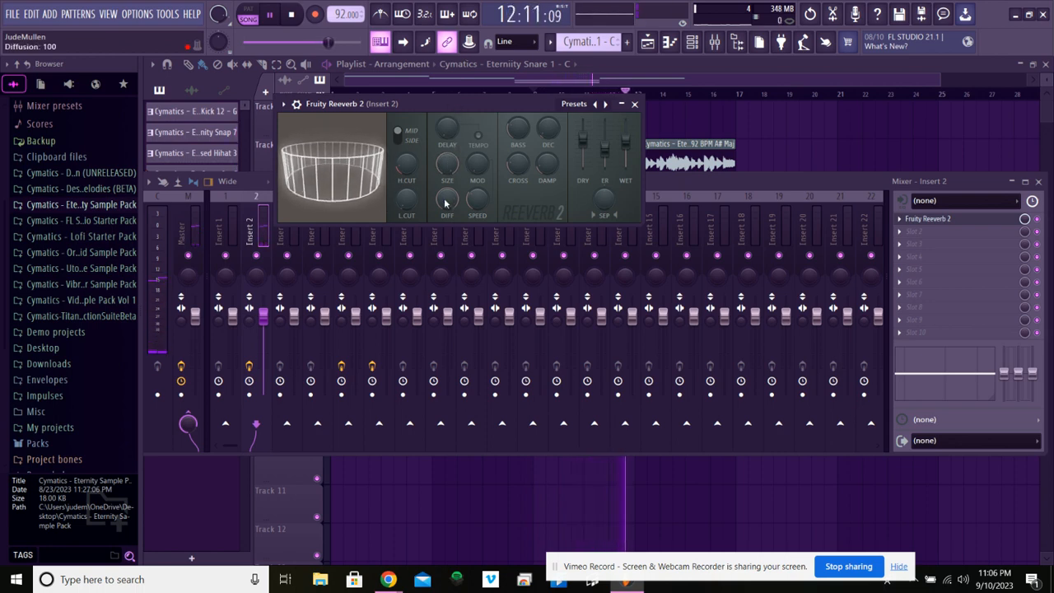
{"action": "left_click_drag", "start_coordinate": [446, 163], "coordinate": [432, 239]}
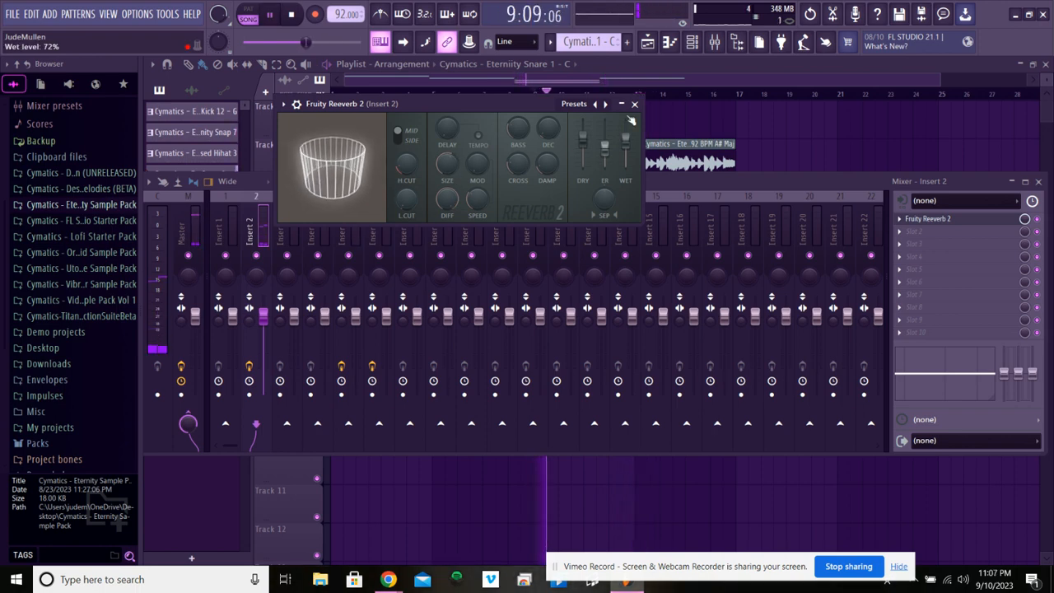
{"action": "left_click_drag", "start_coordinate": [625, 137], "coordinate": [625, 148]}
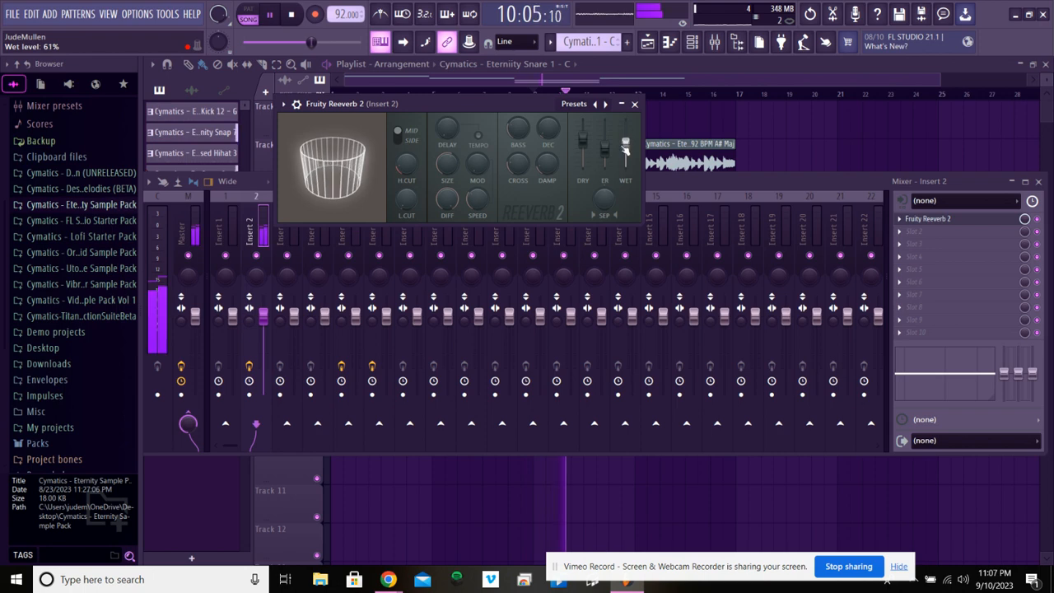
{"action": "left_click", "coordinate": [634, 104]}
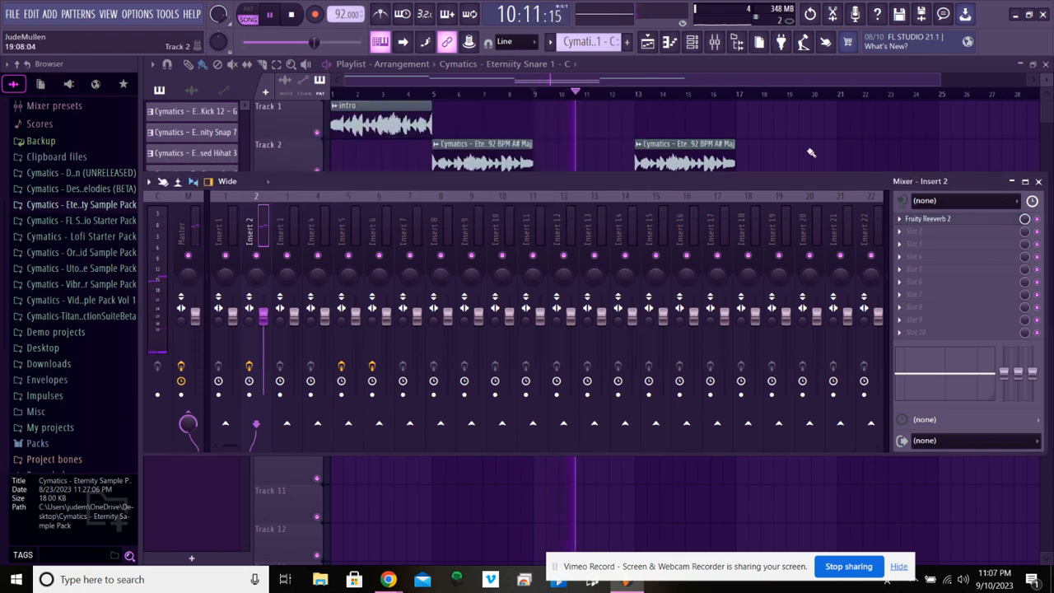
{"action": "left_click", "coordinate": [1039, 182]}
{"action": "key", "text": "space"}
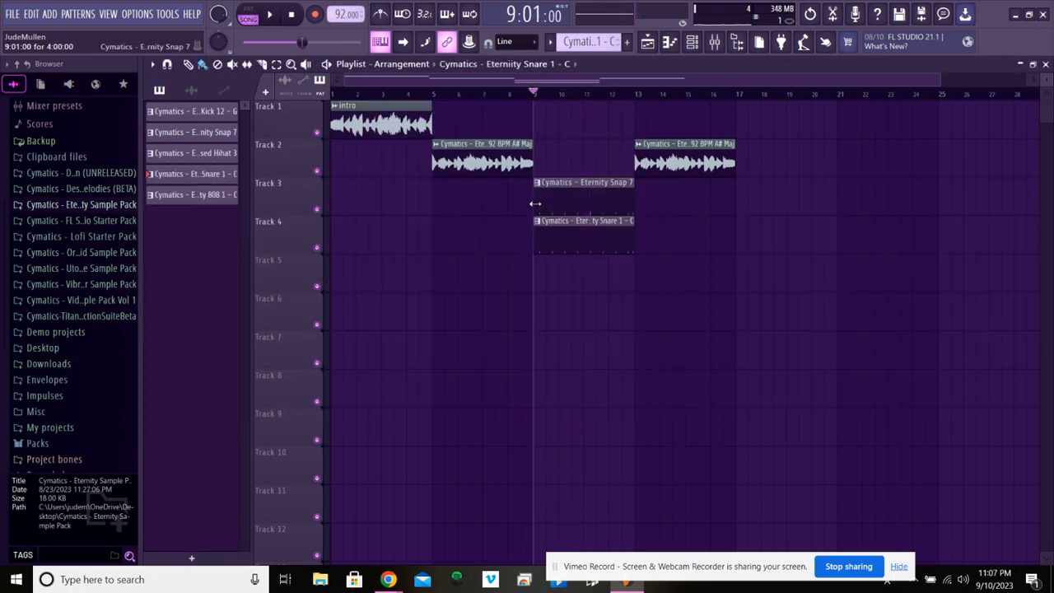
Trim the Snap 7 and Snare 1 clips to start at bar 12, and duplicate the melody loop clip into bar 9
{"action": "left_click_drag", "start_coordinate": [536, 204], "coordinate": [612, 201]}
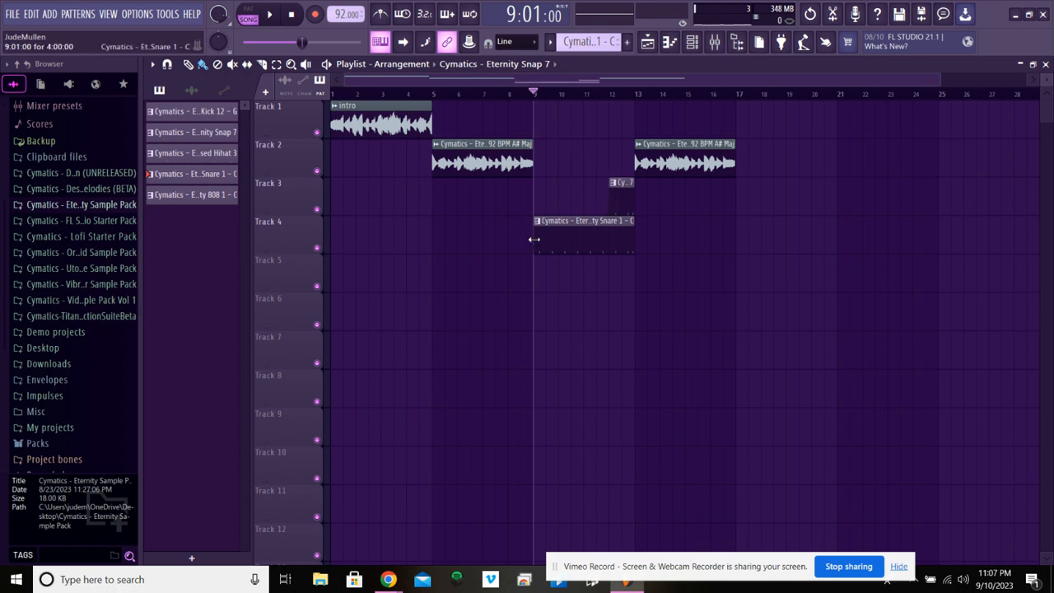
{"action": "left_click_drag", "start_coordinate": [534, 238], "coordinate": [575, 238]}
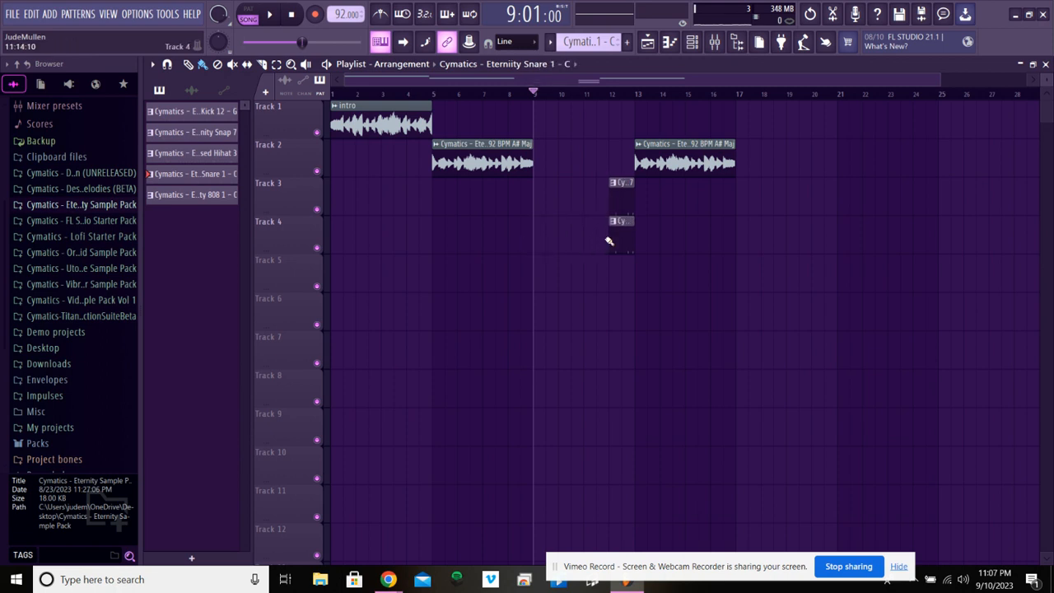
{"action": "left_click_drag", "start_coordinate": [562, 165], "coordinate": [481, 167]}
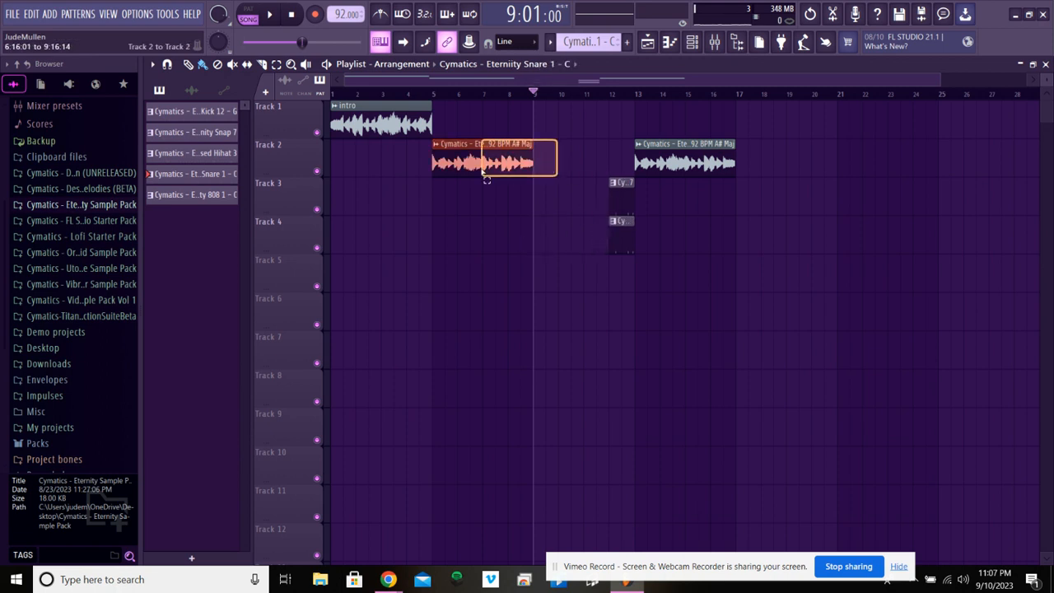
{"action": "key", "text": "ctrl+b"}
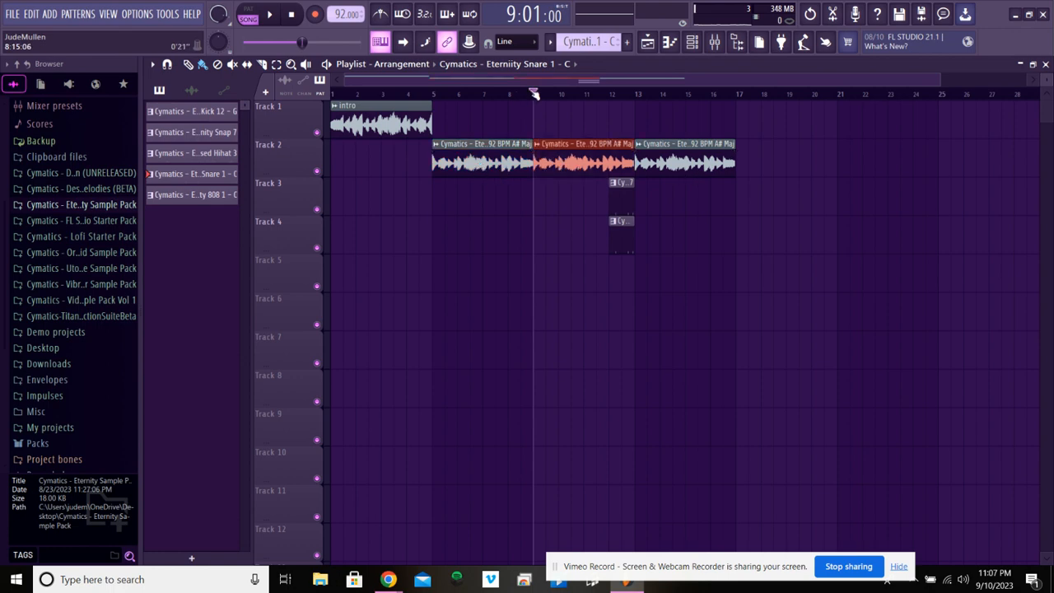
Play the arrangement from the middle of bar 9 through the snap and snare fill, then stop
{"action": "left_click_drag", "start_coordinate": [533, 94], "coordinate": [556, 95]}
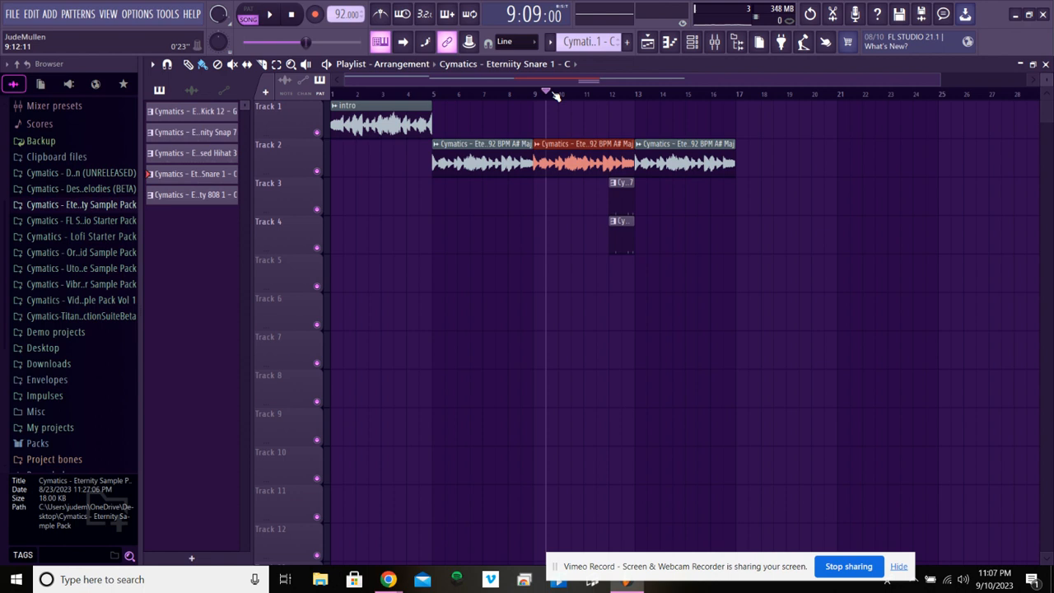
{"action": "key", "text": "space"}
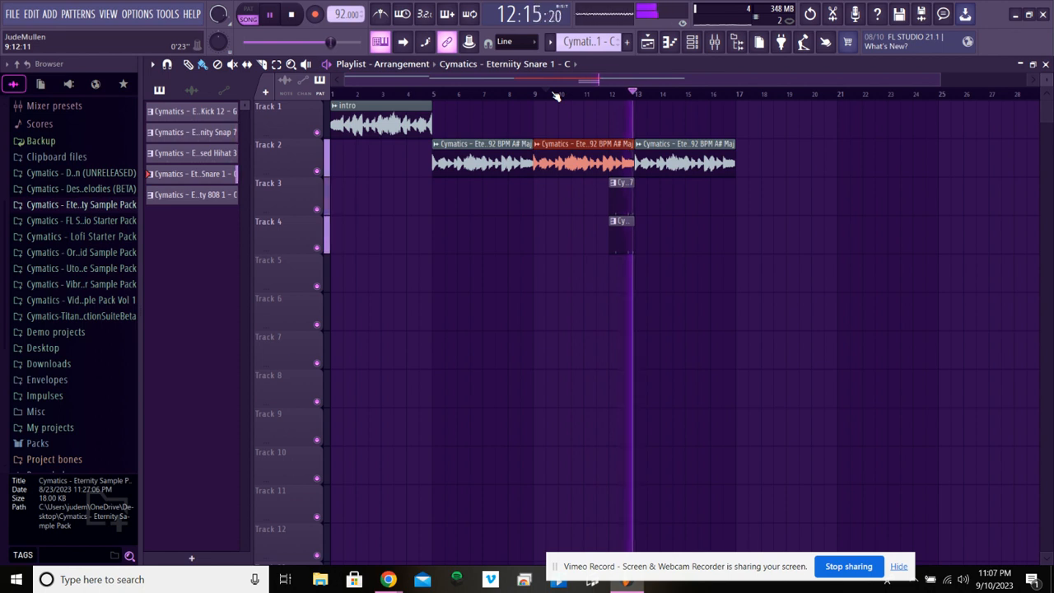
{"action": "key", "text": "space"}
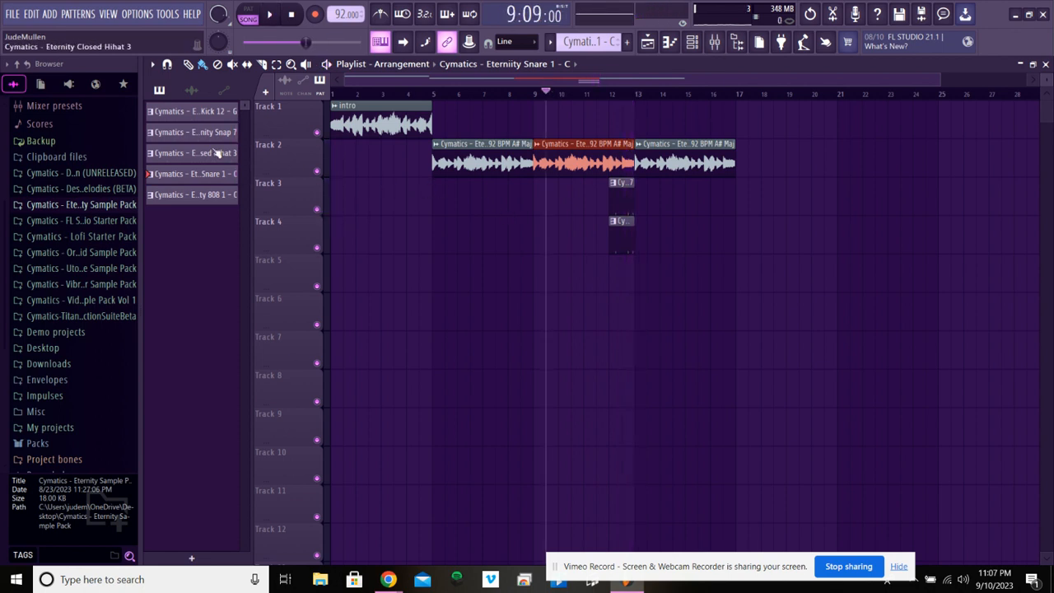
Place the Kick, Snap, Closed Hihat, 808 and Snare patterns one at a time at bar 13 on Tracks 3 to 7
{"action": "left_click_drag", "start_coordinate": [206, 120], "coordinate": [632, 271]}
{"action": "left_click_drag", "start_coordinate": [203, 138], "coordinate": [634, 228]}
{"action": "left_click_drag", "start_coordinate": [234, 155], "coordinate": [639, 186]}
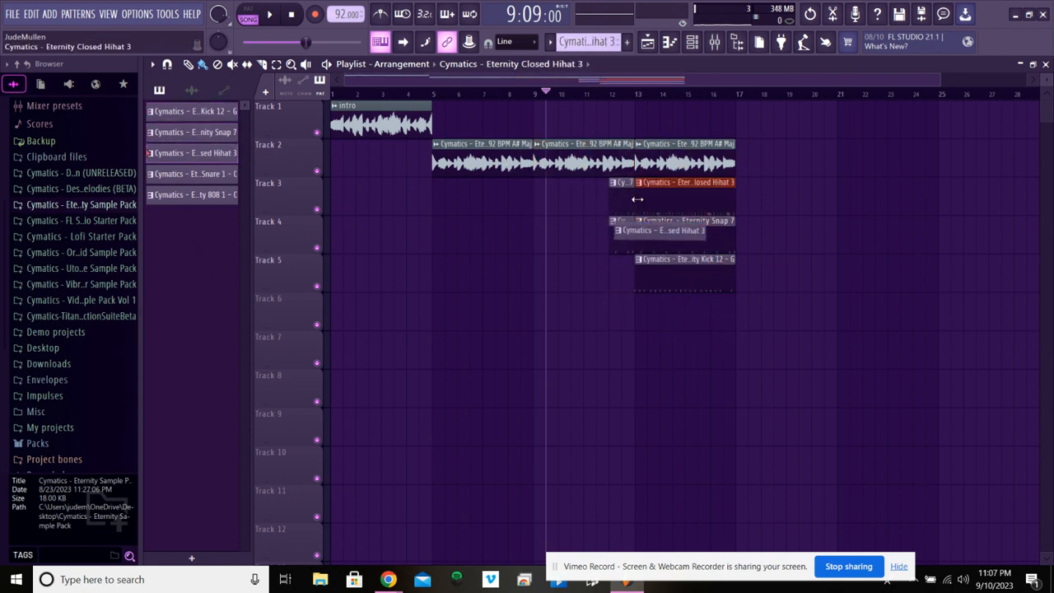
{"action": "left_click_drag", "start_coordinate": [234, 195], "coordinate": [629, 303]}
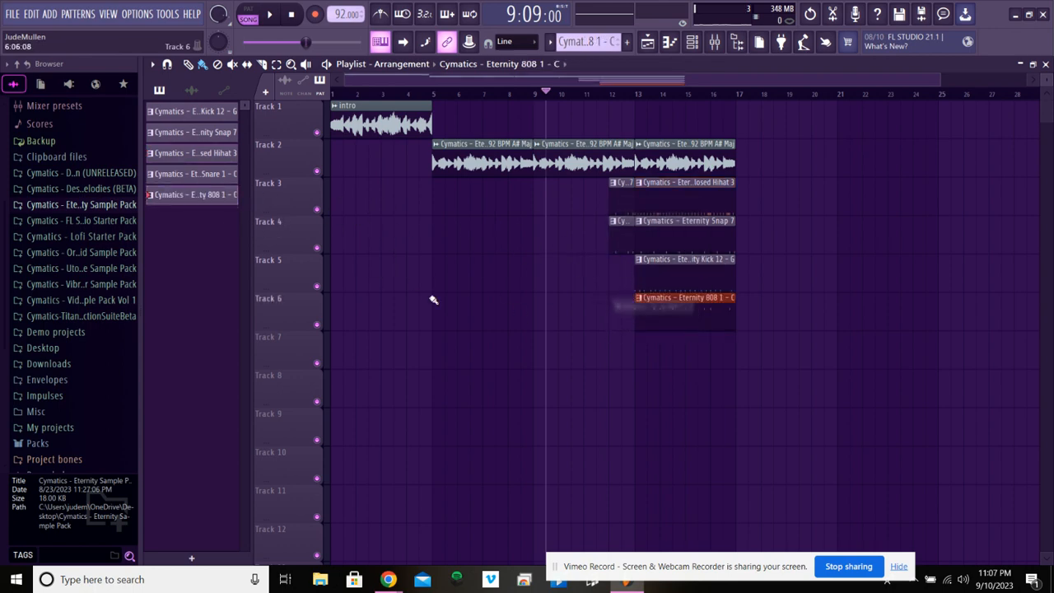
{"action": "left_click_drag", "start_coordinate": [170, 174], "coordinate": [636, 365]}
Delete the five individually placed pattern clips at bar 13
{"action": "right_click", "coordinate": [680, 356]}
{"action": "right_click", "coordinate": [675, 317]}
{"action": "right_click", "coordinate": [672, 287]}
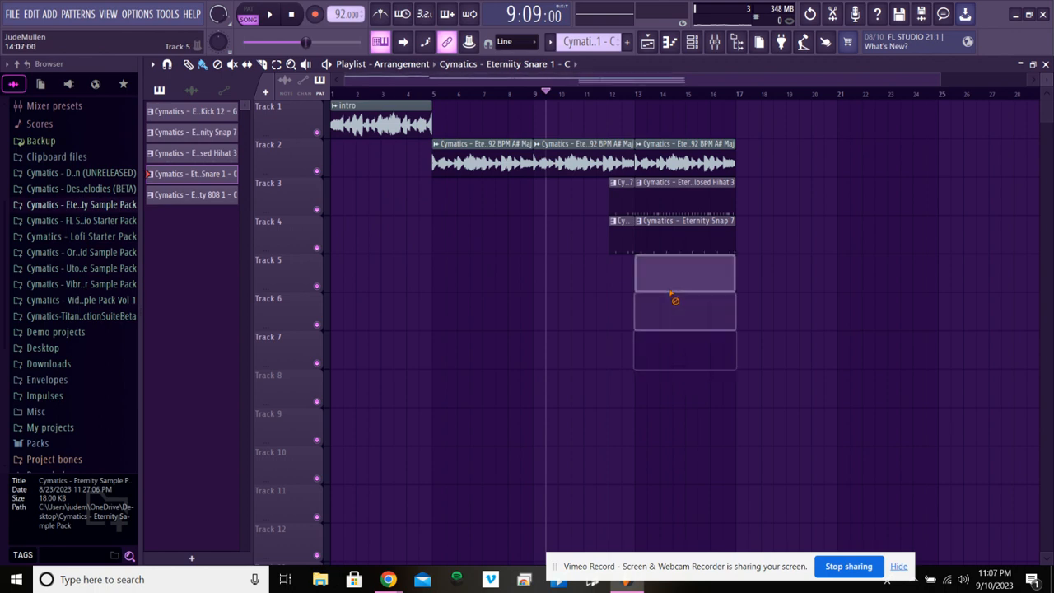
{"action": "right_click", "coordinate": [679, 232]}
{"action": "right_click", "coordinate": [682, 206]}
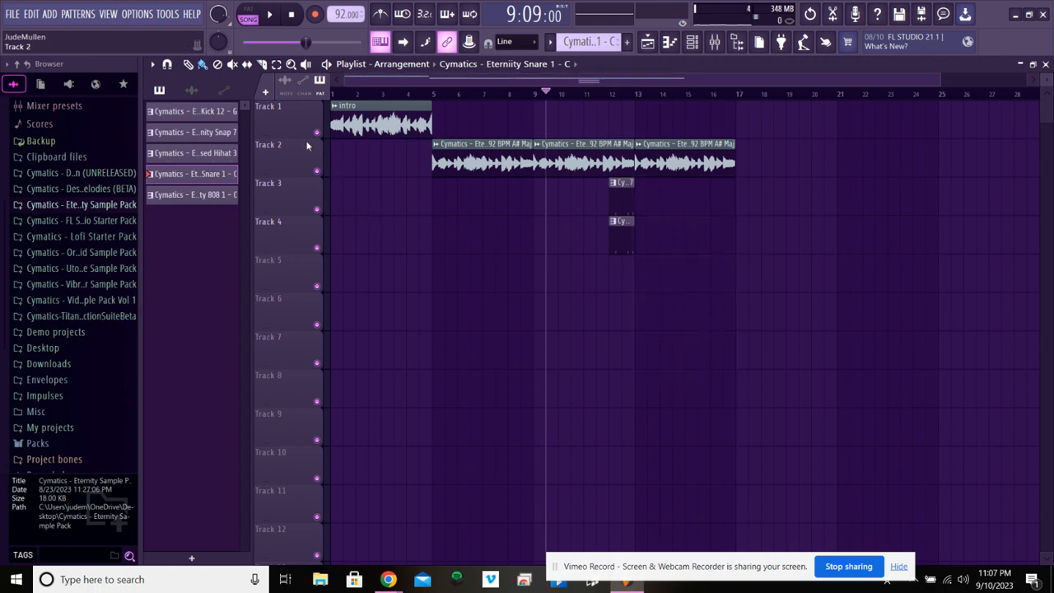
Select all five drum and 808 patterns, place them together at bar 13 on Tracks 3 to 7, and start playback
{"action": "left_click", "coordinate": [227, 119], "text": "ctrl"}
{"action": "left_click", "coordinate": [228, 134], "text": "ctrl"}
{"action": "left_click", "coordinate": [229, 153], "text": "ctrl"}
{"action": "left_click", "coordinate": [229, 197], "text": "ctrl"}
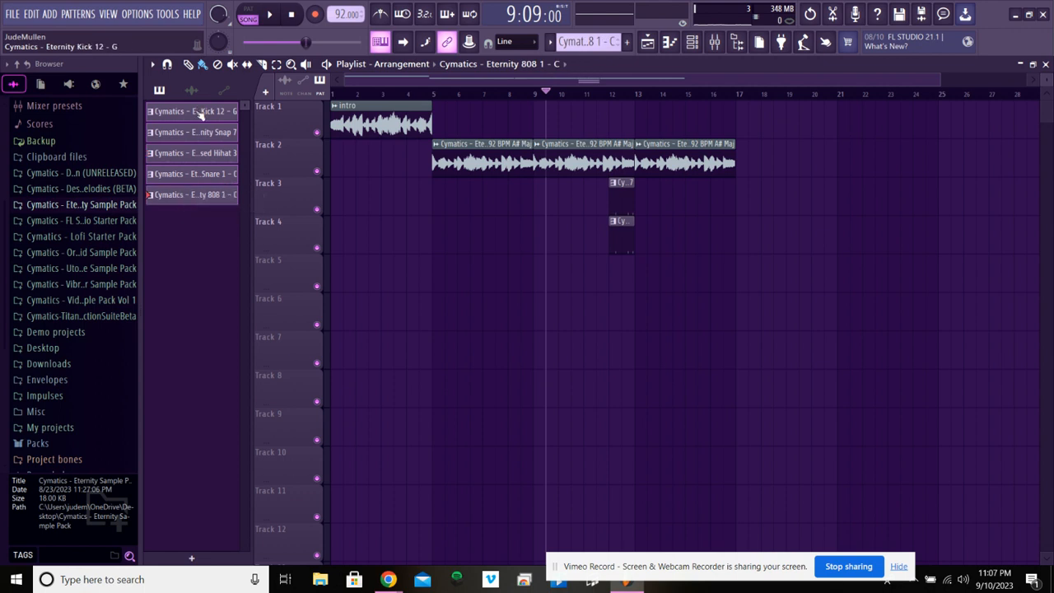
{"action": "left_click_drag", "start_coordinate": [200, 116], "coordinate": [627, 199]}
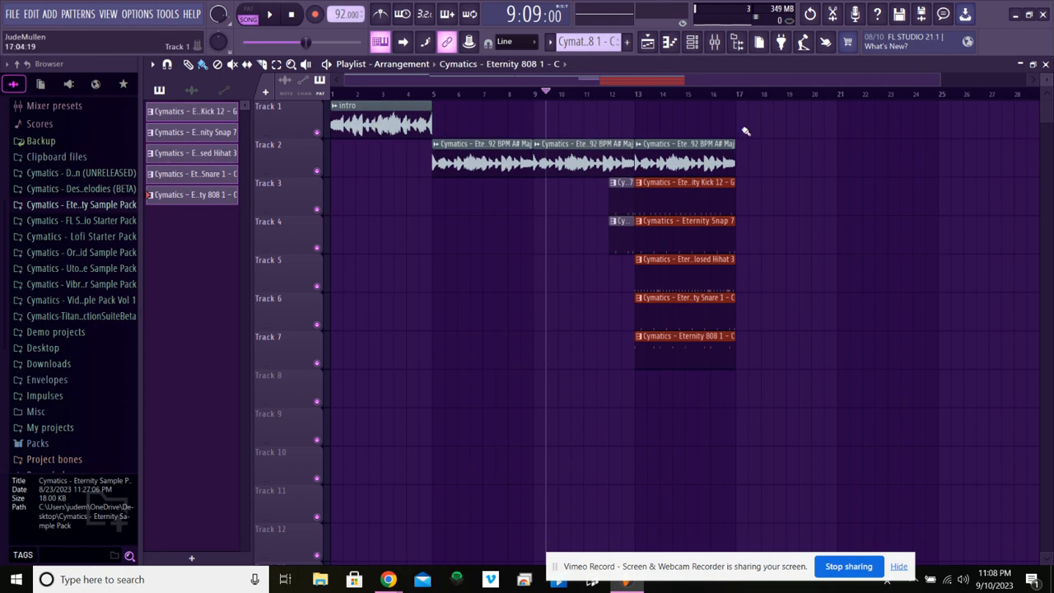
{"action": "key", "text": "space"}
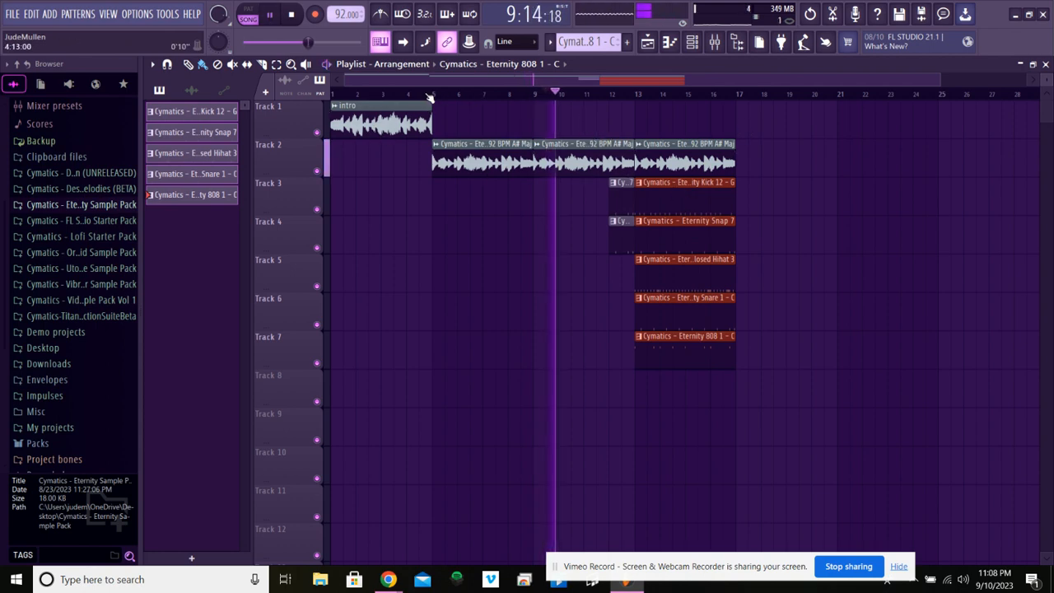
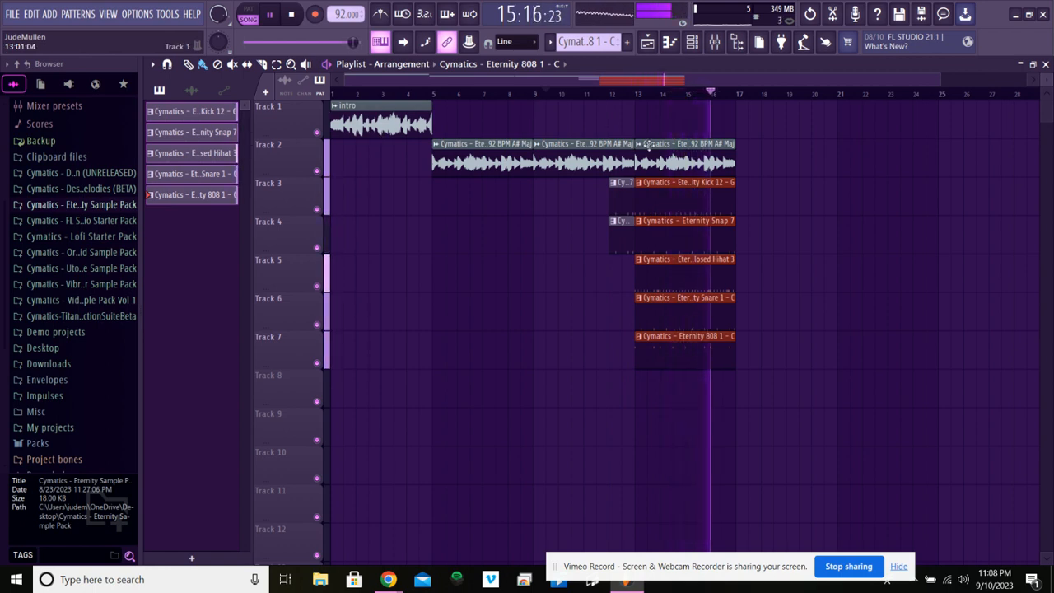
Duplicate the whole bar 13 section, with the melody loop and all five patterns, to bar 17
{"action": "left_click_drag", "start_coordinate": [744, 141], "coordinate": [696, 372]}
{"action": "key", "text": "ctrl+b"}
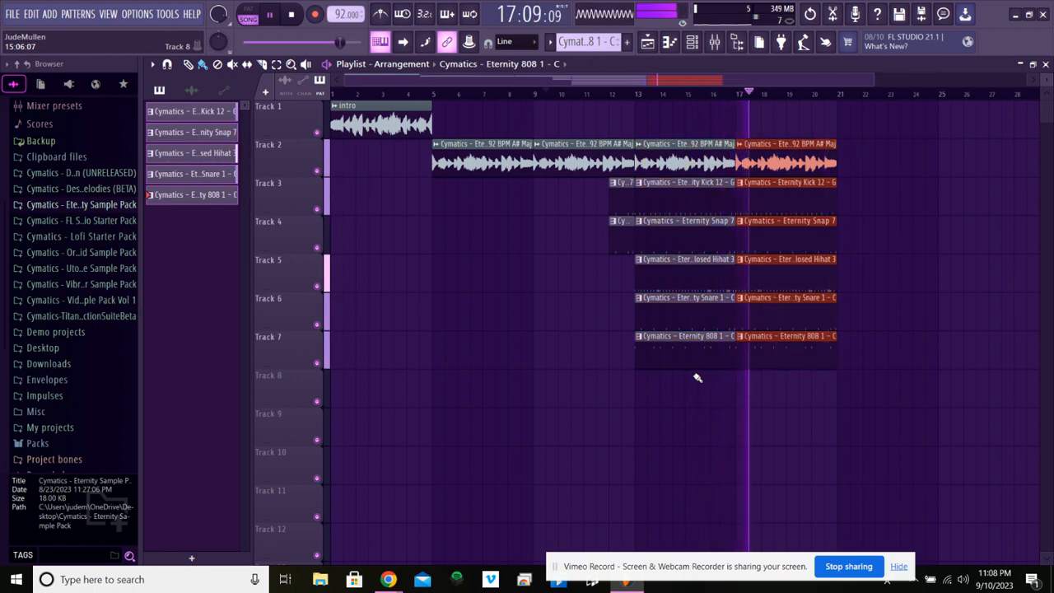
{"action": "left_click_drag", "start_coordinate": [800, 82], "coordinate": [858, 78]}
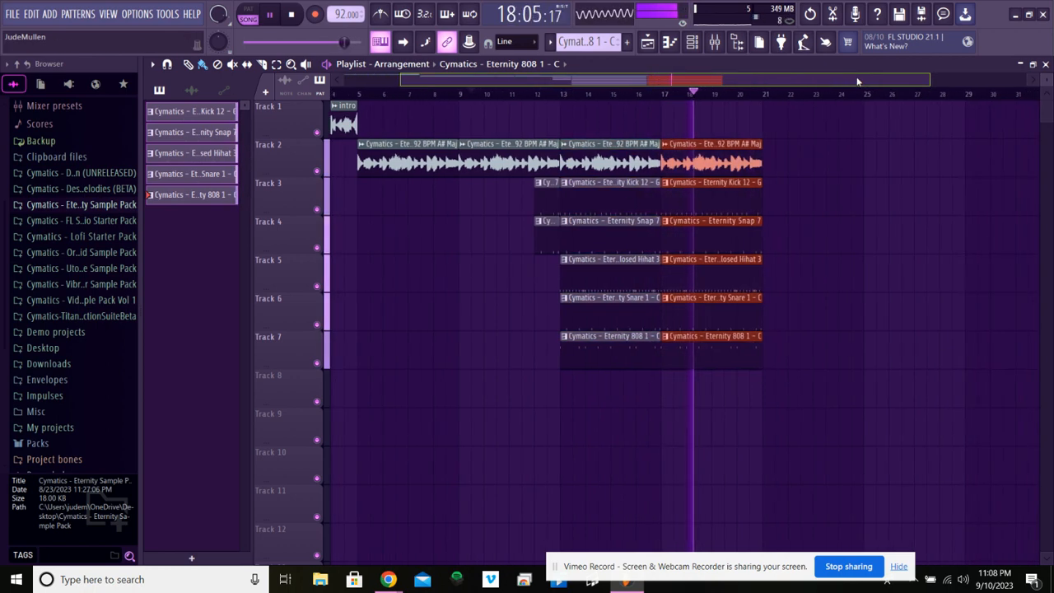
{"action": "left_click", "coordinate": [838, 159]}
{"action": "right_click", "coordinate": [849, 164]}
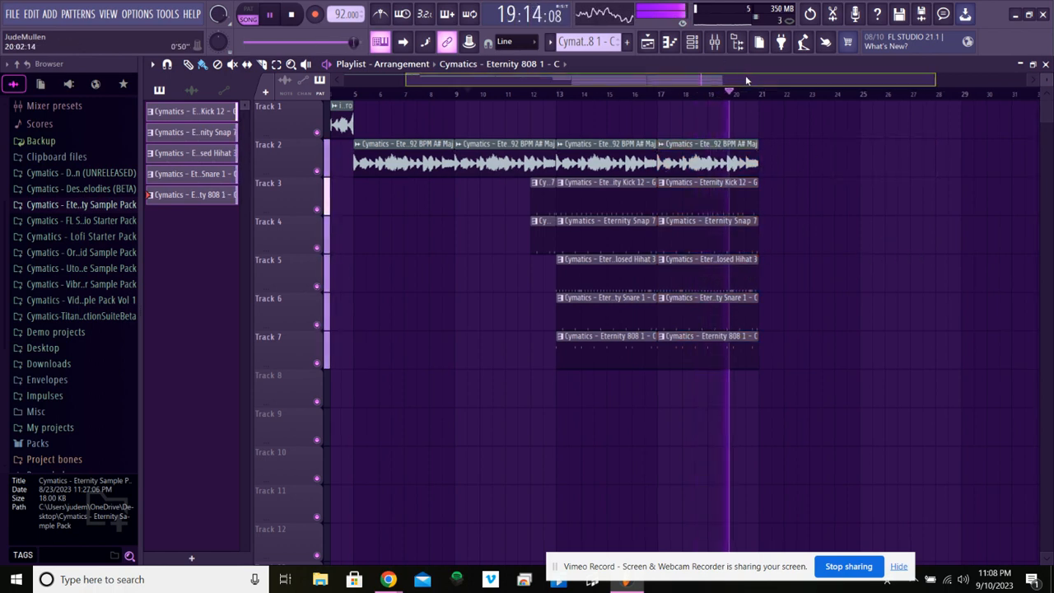
Duplicate only the last melody loop clip on Track 2 to bar 21, and stop playback
{"action": "scroll", "coordinate": [745, 74], "scroll_direction": "right", "scroll_amount": 2}
{"action": "left_click_drag", "start_coordinate": [744, 156], "coordinate": [700, 167]}
{"action": "key", "text": "ctrl+b"}
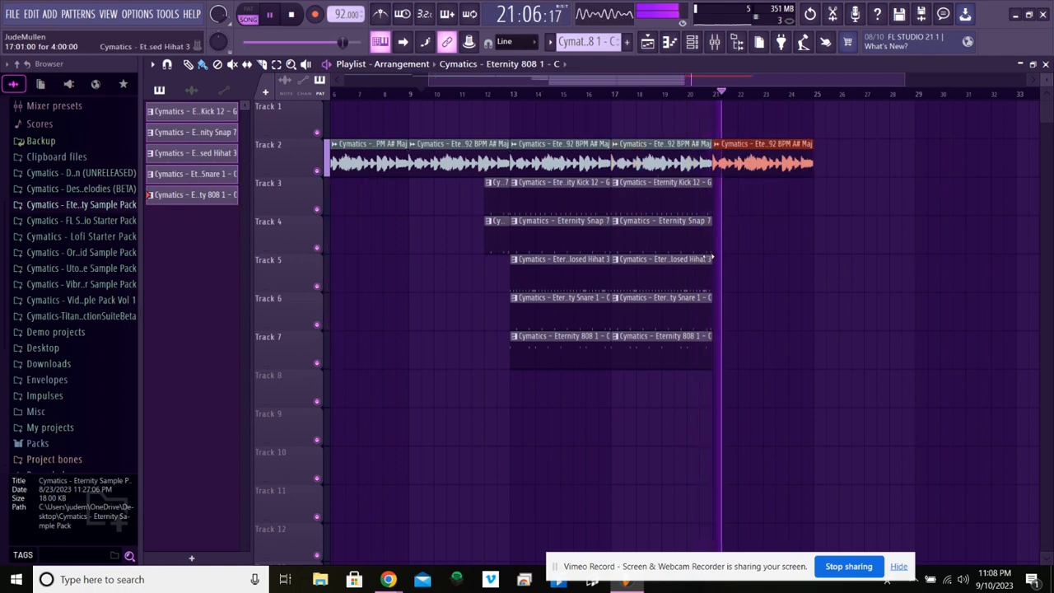
{"action": "key", "text": "space"}
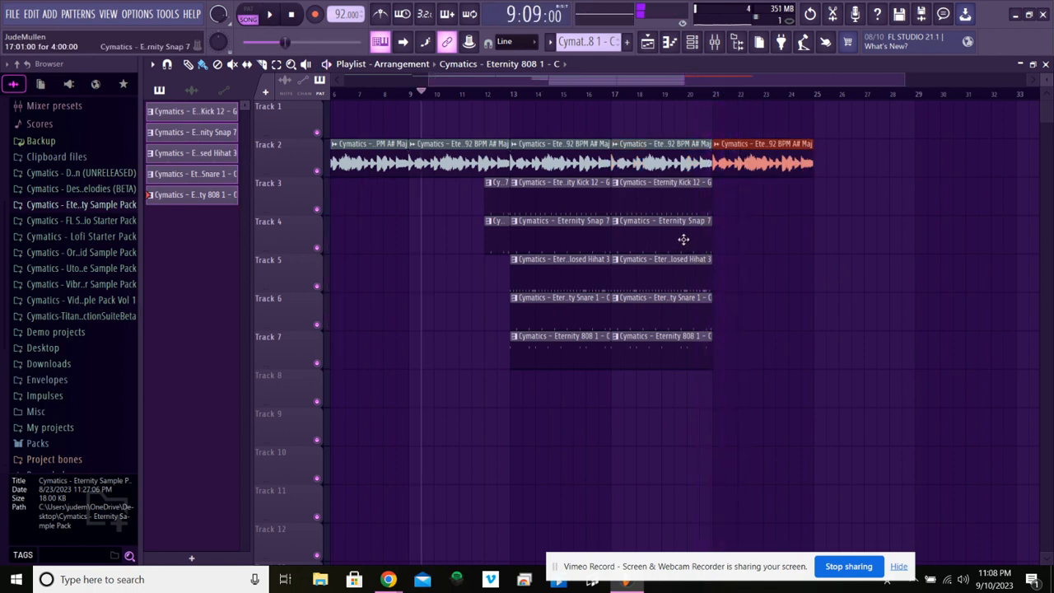
Place the Closed Hihat 3 pattern at bar 21 on Track 5 and play from bar 19
{"action": "scroll", "coordinate": [608, 96], "scroll_direction": "down", "scroll_amount": 2}
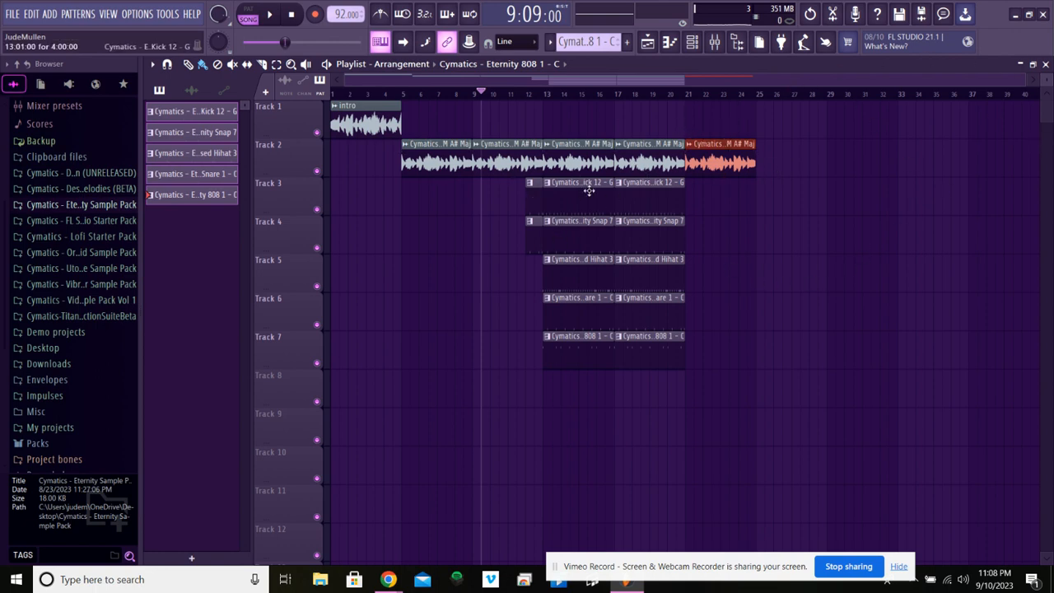
{"action": "left_click", "coordinate": [186, 161]}
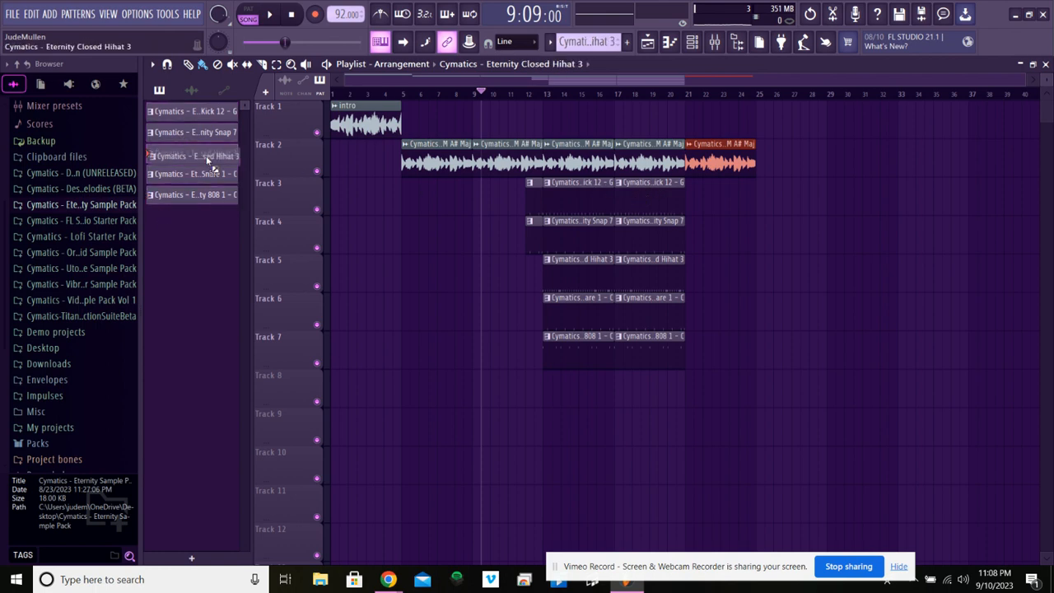
{"action": "left_click_drag", "start_coordinate": [209, 159], "coordinate": [685, 263]}
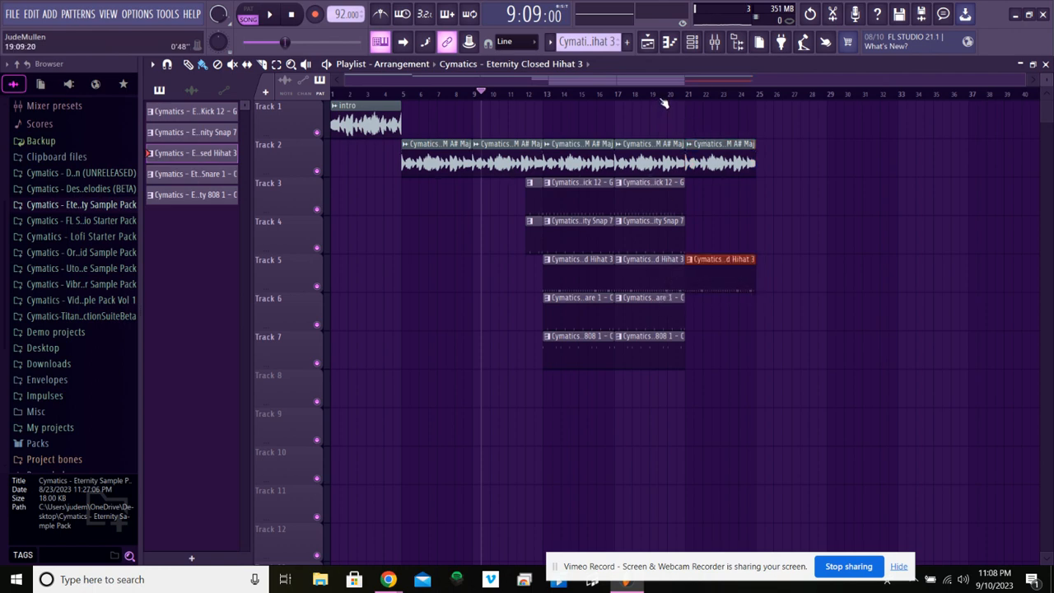
{"action": "left_click", "coordinate": [662, 94]}
{"action": "key", "text": "space"}
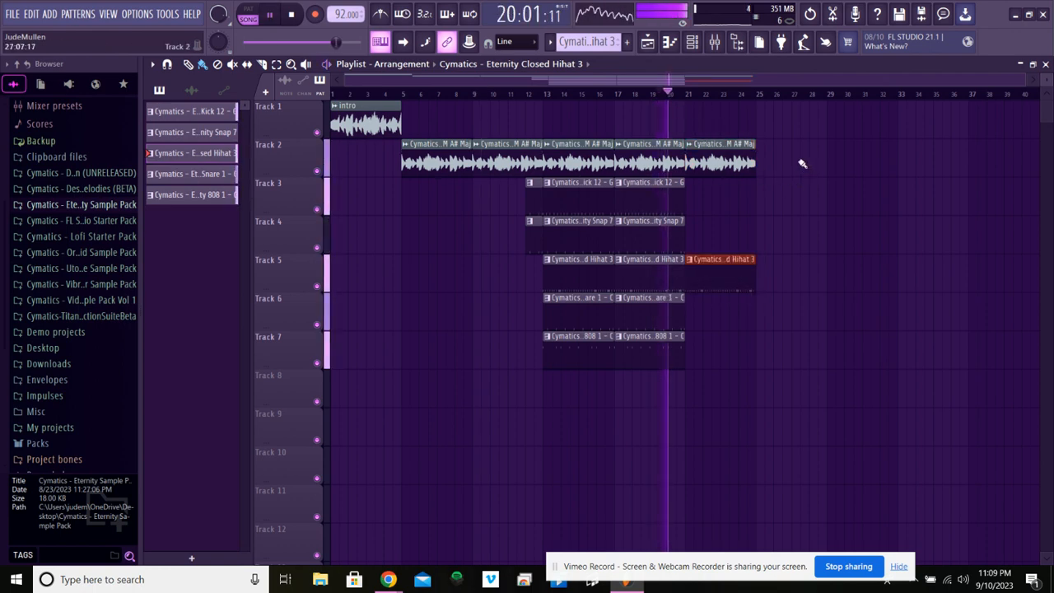
Duplicate the bar 21 melody loop and Closed Hihat 3 clips to bar 25
{"action": "left_click_drag", "start_coordinate": [796, 161], "coordinate": [743, 240]}
{"action": "left_click_drag", "start_coordinate": [773, 171], "coordinate": [743, 319]}
{"action": "key", "text": "ctrl+b"}
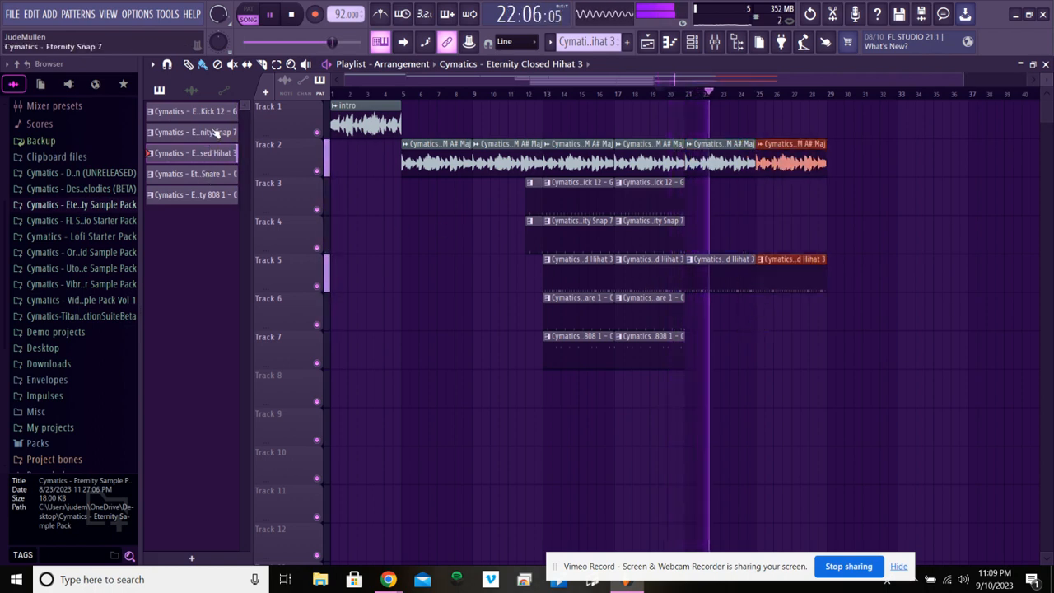
Place the Kick 12 pattern at bar 25 on Track 4, and shorten the kick and hihat clips there to 3:08:00
{"action": "left_click_drag", "start_coordinate": [206, 112], "coordinate": [758, 234]}
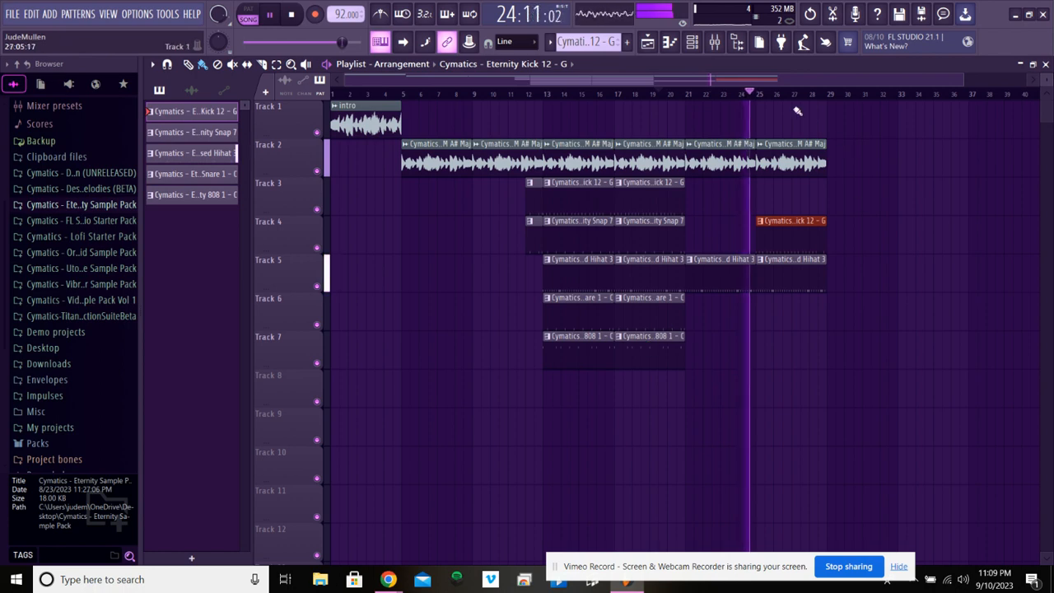
{"action": "left_click_drag", "start_coordinate": [765, 81], "coordinate": [812, 83]}
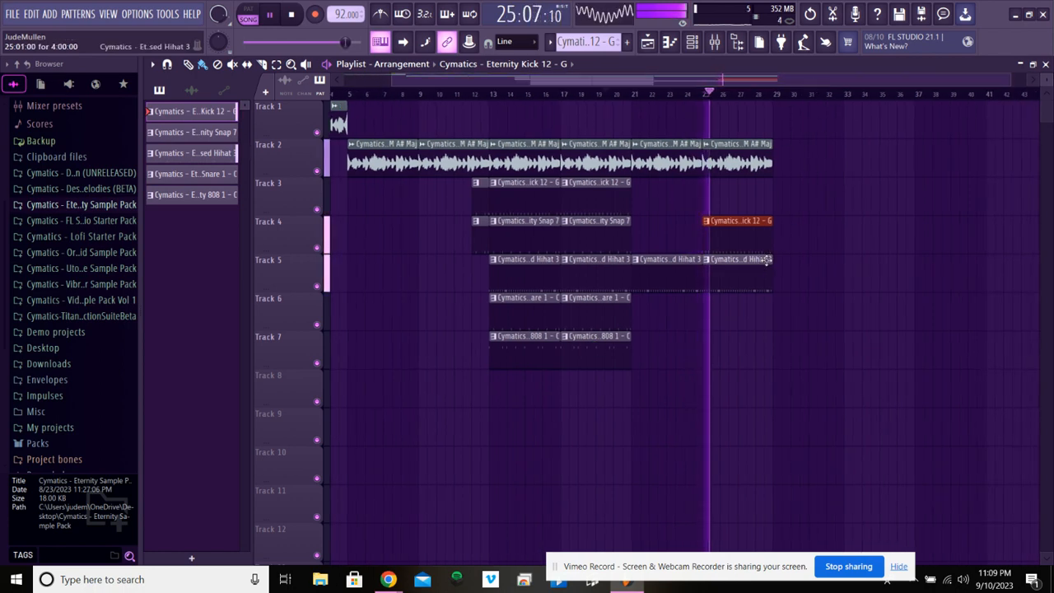
{"action": "left_click_drag", "start_coordinate": [779, 218], "coordinate": [762, 282]}
{"action": "left_click_drag", "start_coordinate": [768, 246], "coordinate": [759, 248]}
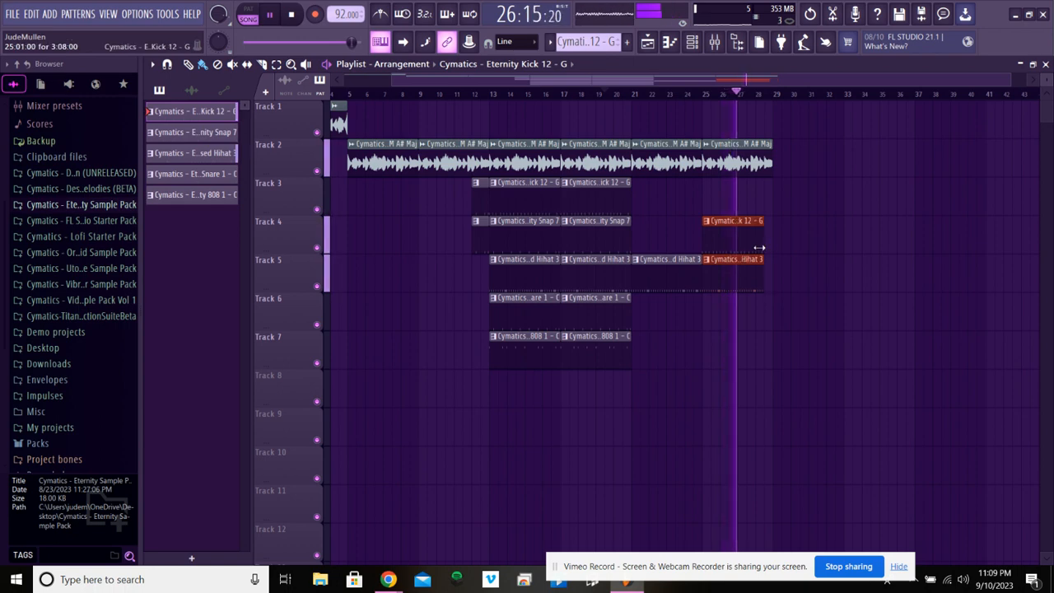
Place all five patterns on Tracks 3 to 7 and a melody loop clip on Track 2 at bar 29, and play from bar 26
{"action": "left_click", "coordinate": [193, 194]}
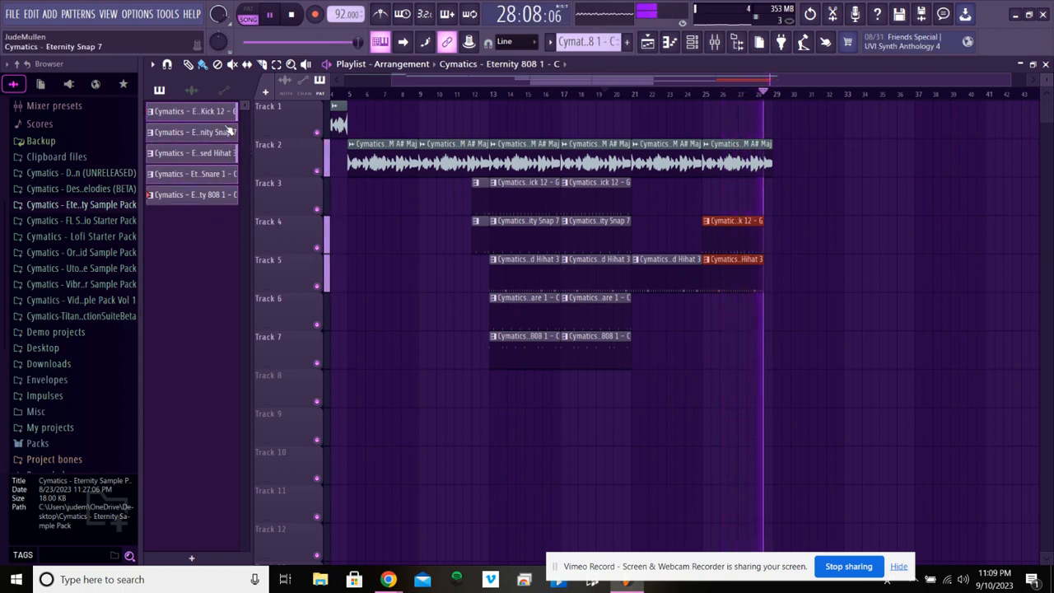
{"action": "key", "text": "space"}
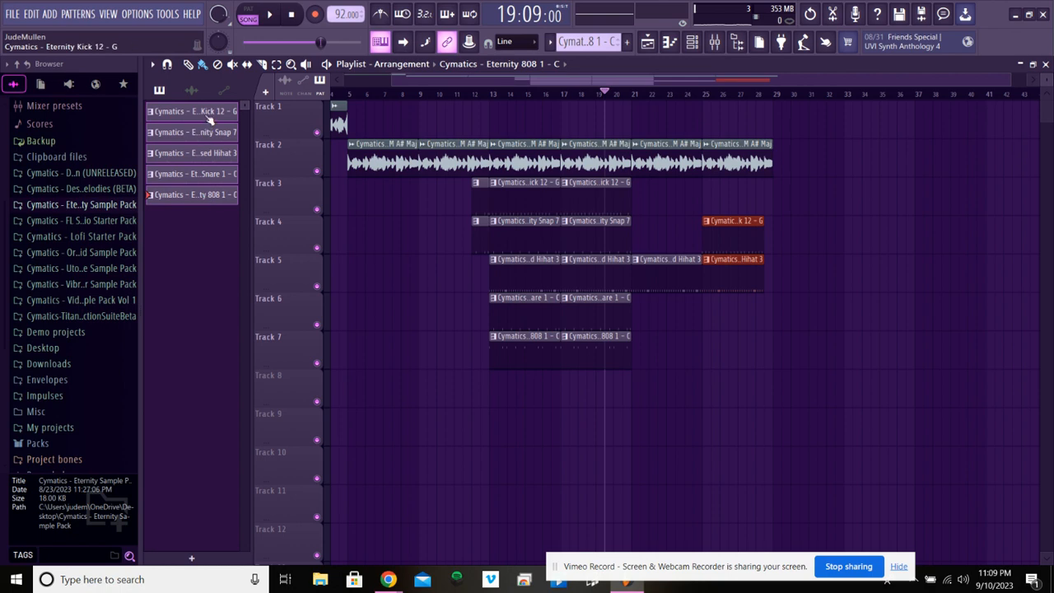
{"action": "left_click_drag", "start_coordinate": [209, 120], "coordinate": [774, 192]}
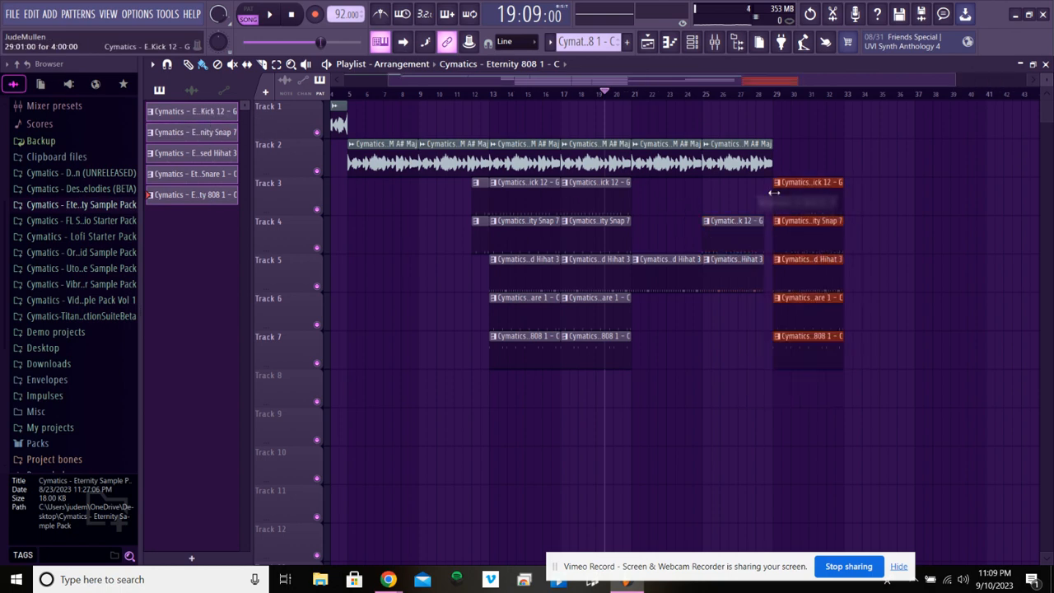
{"action": "left_click", "coordinate": [804, 155]}
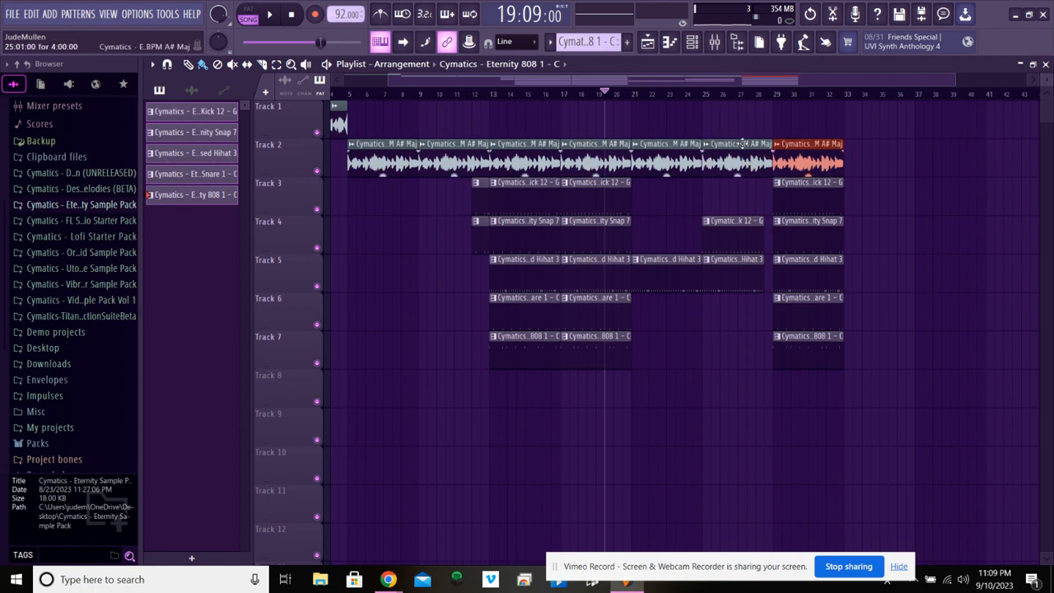
{"action": "left_click", "coordinate": [730, 94]}
{"action": "key", "text": "space"}
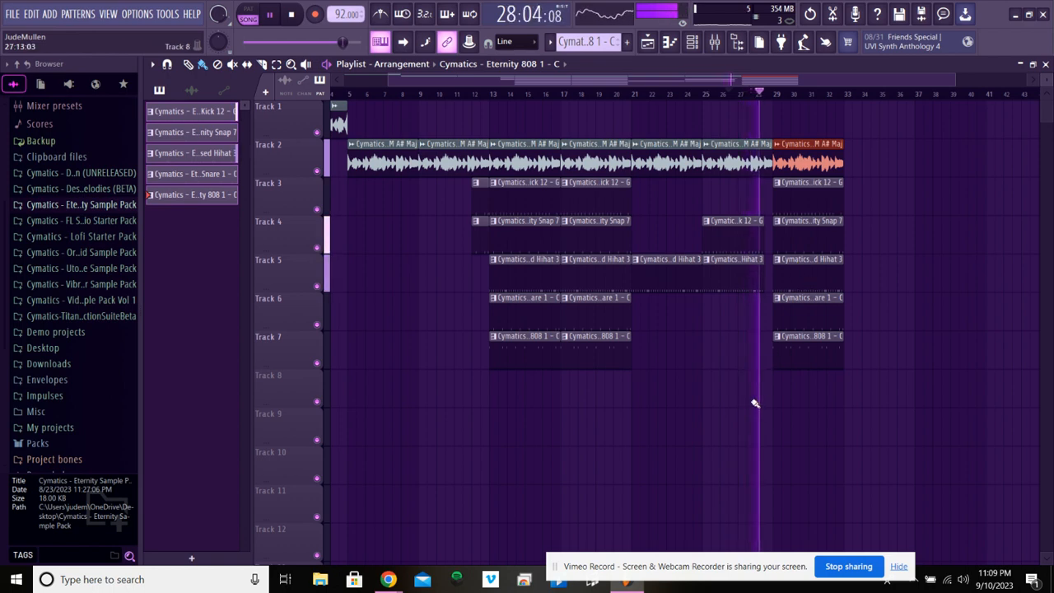
Duplicate the full bar 29 section twice, to bars 33 and 37
{"action": "left_click_drag", "start_coordinate": [769, 81], "coordinate": [832, 75]}
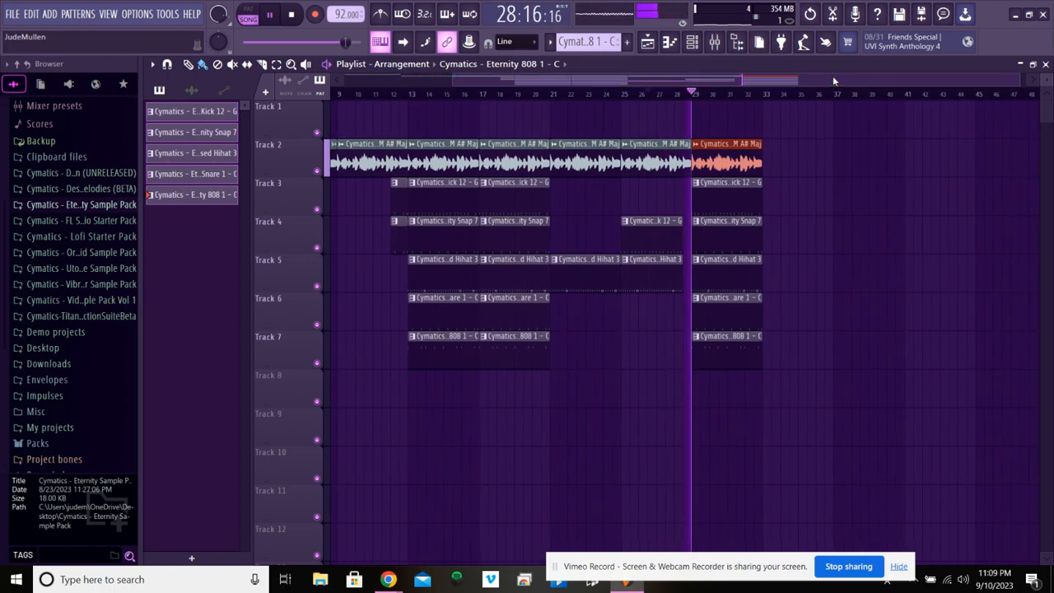
{"action": "left_click_drag", "start_coordinate": [790, 173], "coordinate": [730, 347]}
{"action": "key", "text": "ctrl+b"}
{"action": "key", "text": "ctrl+b"}
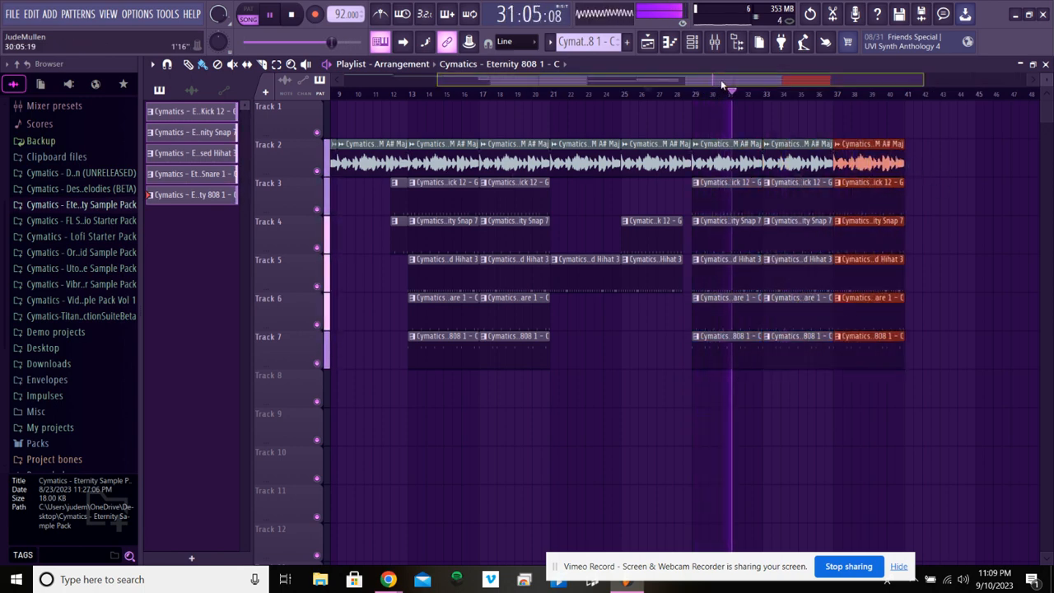
Duplicate the bar 37 melody loop clip on Track 2 twice, to bars 41 and 45
{"action": "left_click_drag", "start_coordinate": [721, 82], "coordinate": [800, 83]}
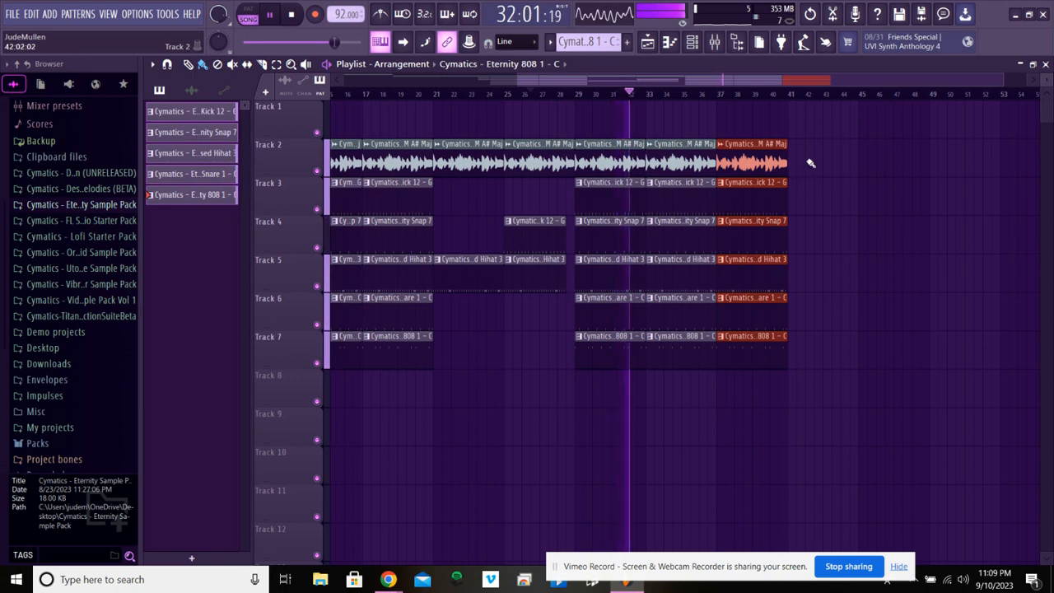
{"action": "left_click_drag", "start_coordinate": [808, 162], "coordinate": [776, 160]}
{"action": "key", "text": "ctrl+b"}
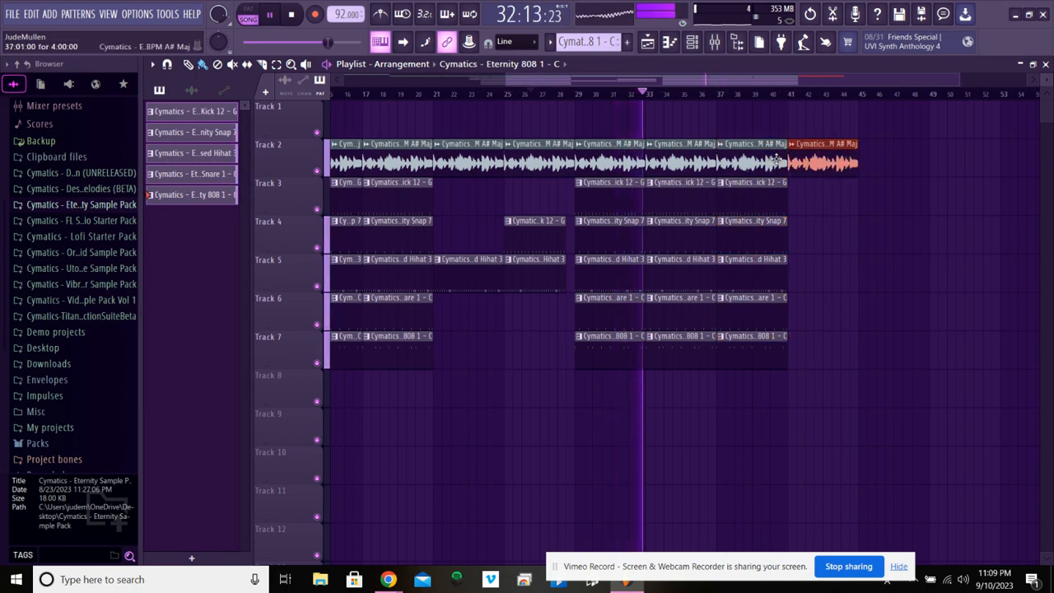
{"action": "key", "text": "ctrl+b"}
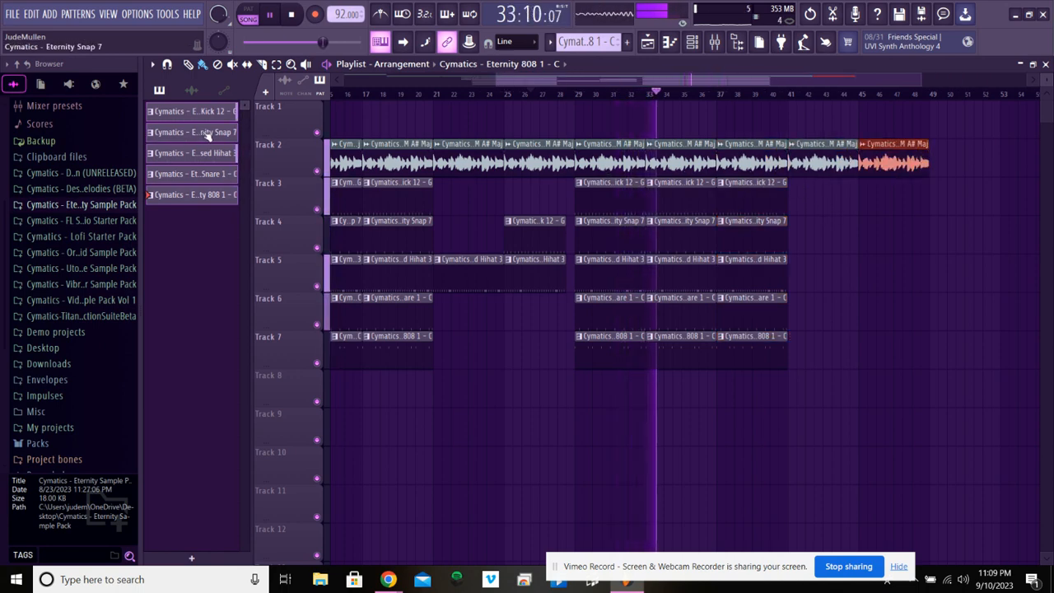
Duplicate the bar 37 Snare 1 clip on Track 6 and Snap 7 clip on Track 4 to bars 41 and 45
{"action": "left_click_drag", "start_coordinate": [801, 318], "coordinate": [749, 316]}
{"action": "key", "text": "ctrl+b"}
{"action": "key", "text": "ctrl+b"}
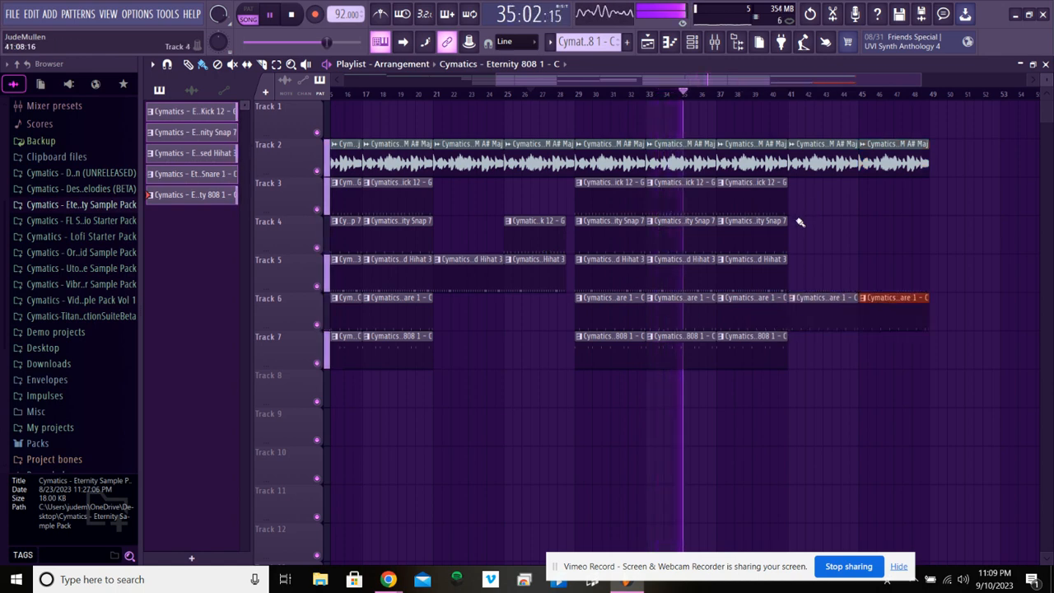
{"action": "left_click_drag", "start_coordinate": [796, 218], "coordinate": [765, 232]}
{"action": "key", "text": "ctrl+b"}
{"action": "key", "text": "ctrl+b"}
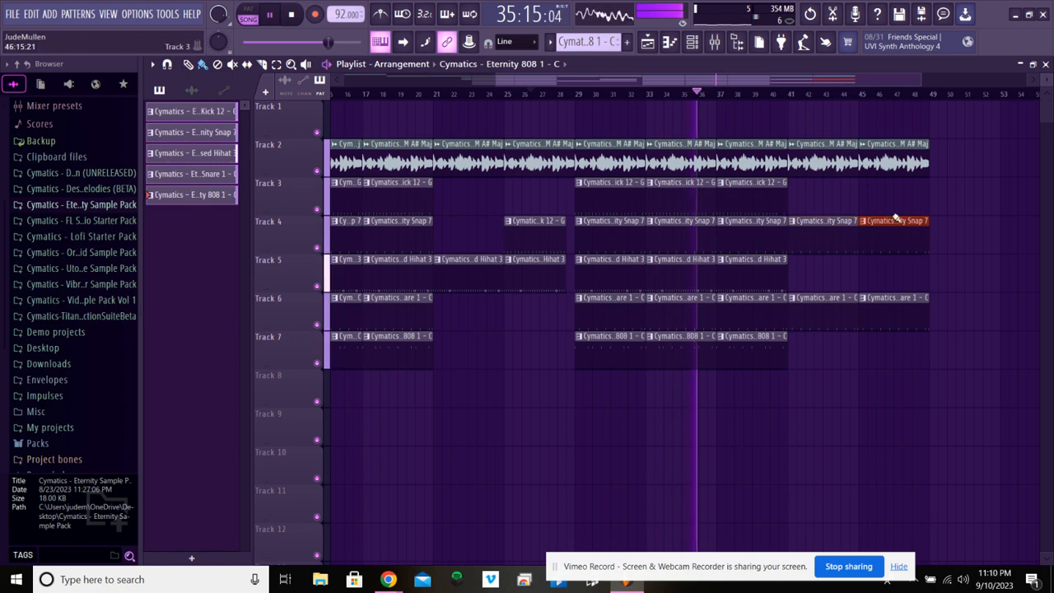
Place a melody loop clip on Track 2 at bar 49 and duplicate it to bar 53
{"action": "scroll", "coordinate": [615, 97], "scroll_direction": "down", "scroll_amount": 4}
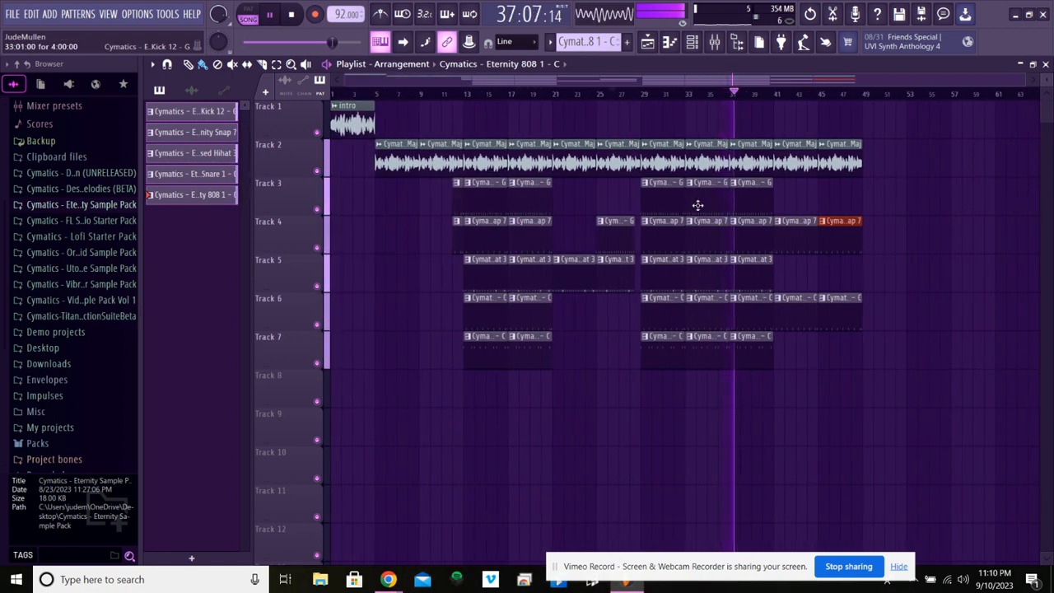
{"action": "left_click", "coordinate": [881, 169]}
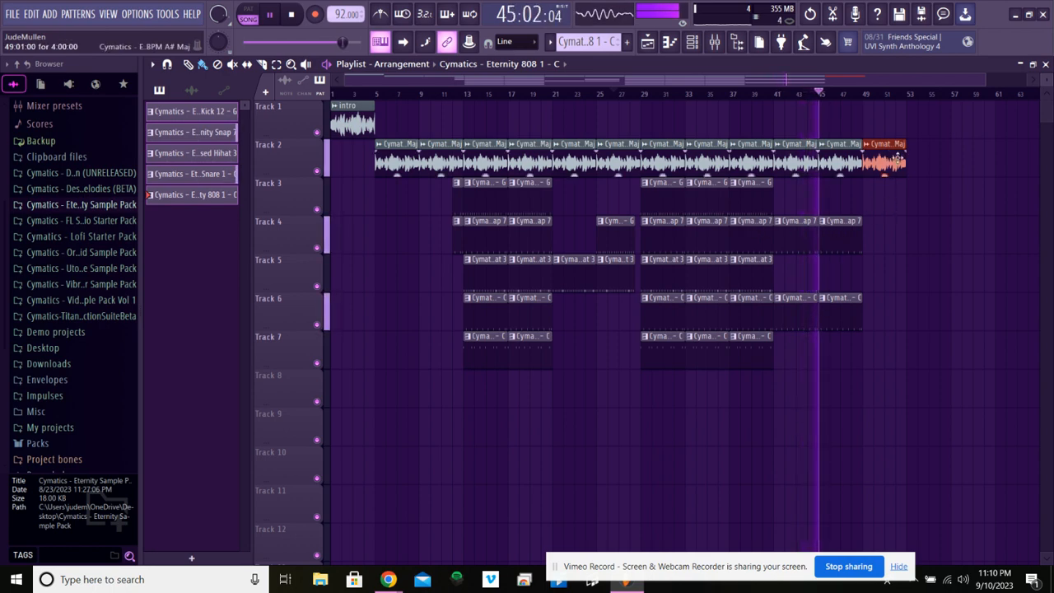
{"action": "left_click_drag", "start_coordinate": [930, 168], "coordinate": [897, 170]}
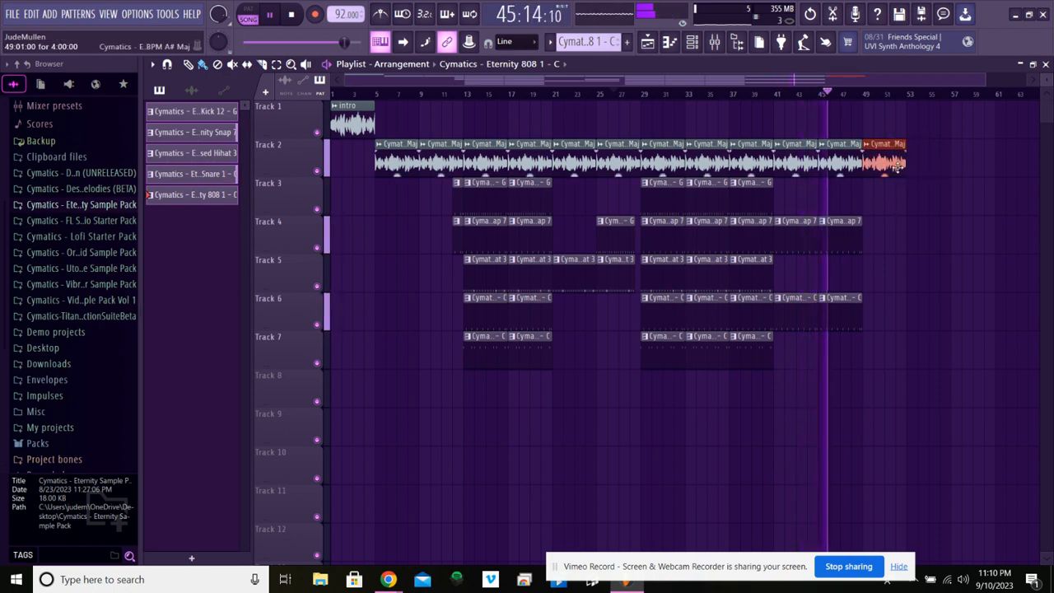
{"action": "key", "text": "ctrl+b"}
{"action": "left_click_drag", "start_coordinate": [852, 80], "coordinate": [903, 79]}
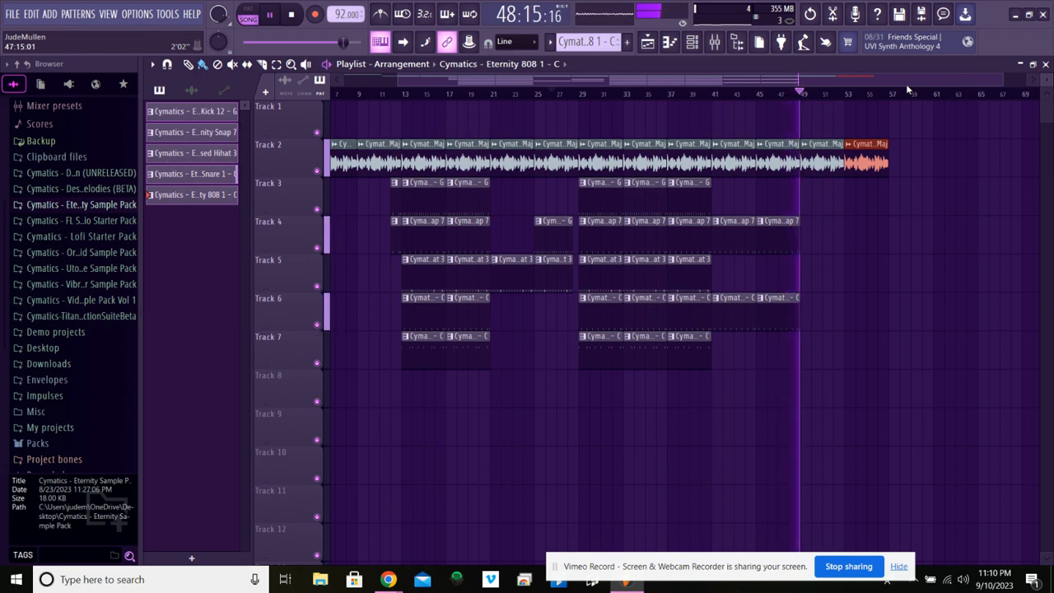
Place the intro audio clip on Track 1 at bar 57, right after the last melody loop, and stop playback
{"action": "left_click", "coordinate": [191, 90]}
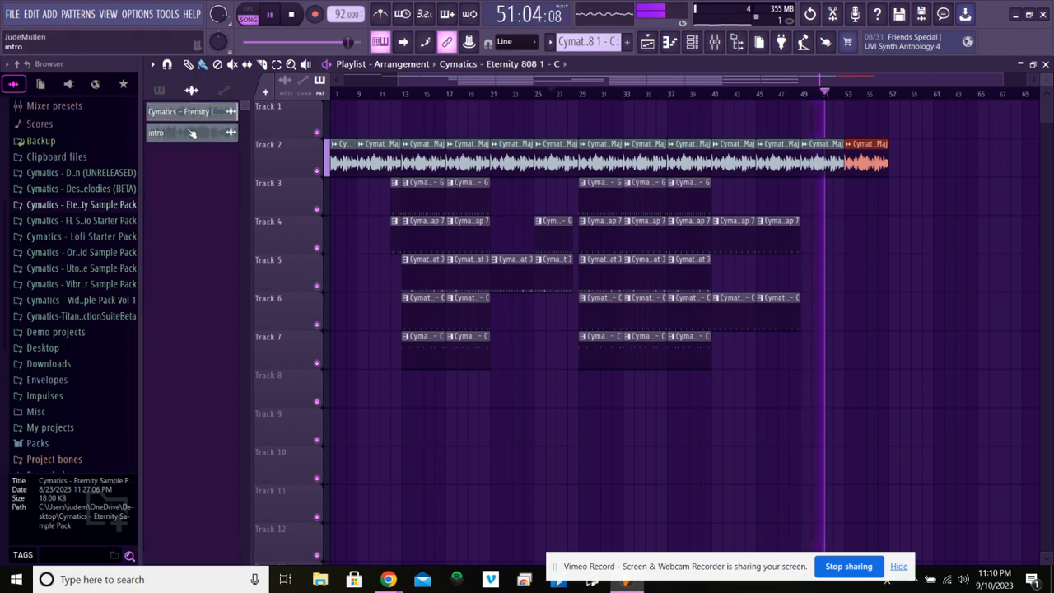
{"action": "left_click_drag", "start_coordinate": [191, 133], "coordinate": [894, 118]}
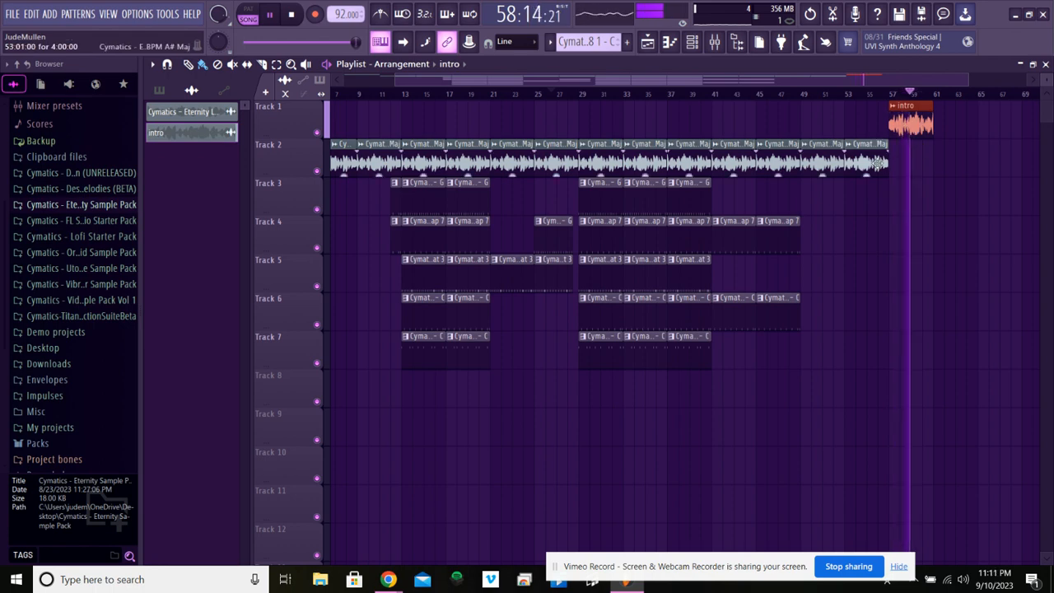
{"action": "key", "text": "space"}
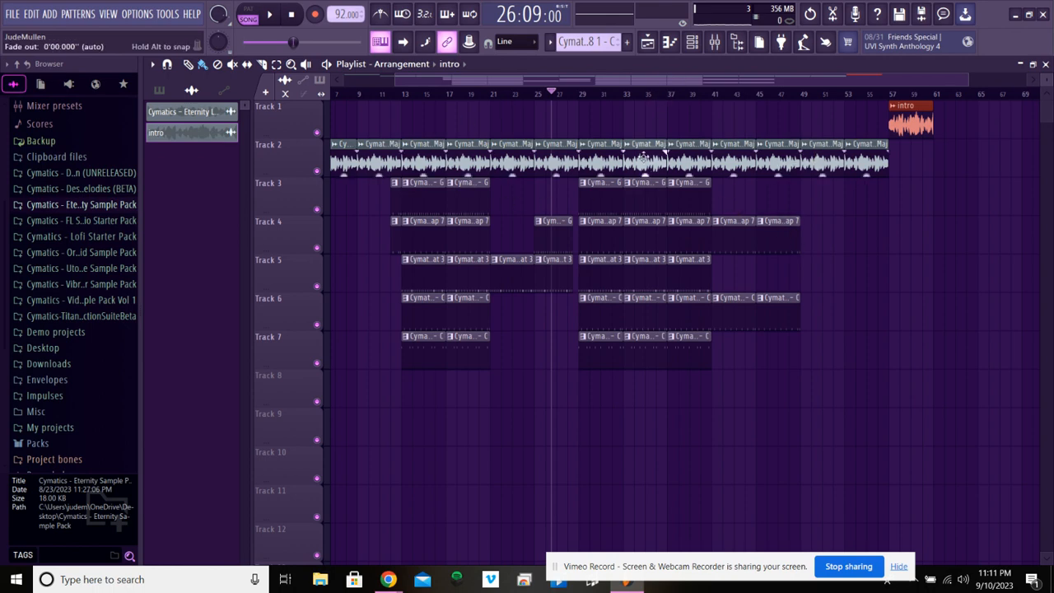
While playing from bar 21, add Fruity Love Philter to the hihat's mixer Insert 3 with the cutoff frequency at 73%, and slightly lower the insert's volume
{"action": "left_click", "coordinate": [496, 95]}
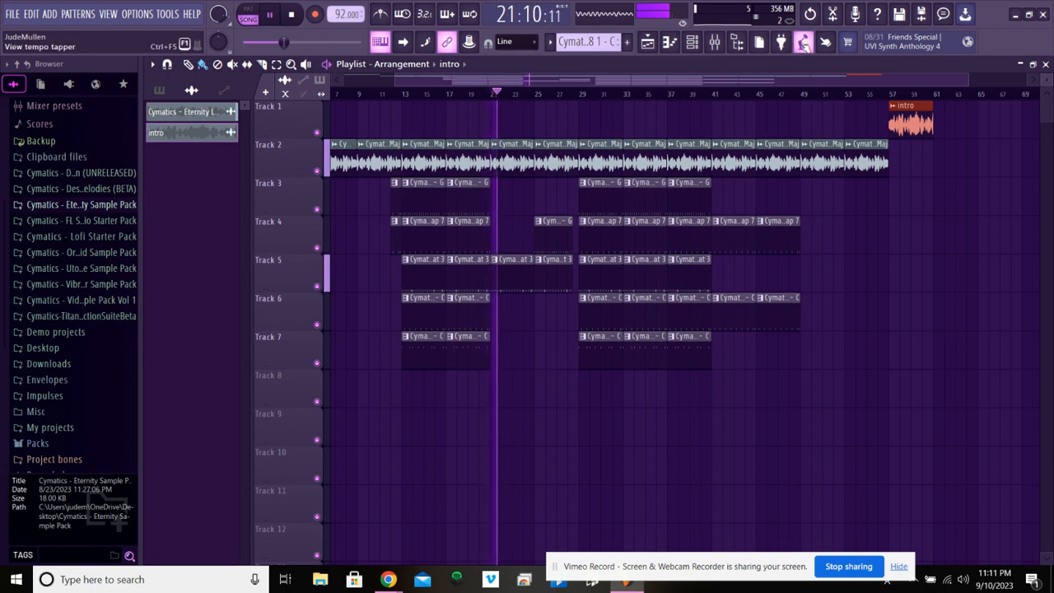
{"action": "left_click", "coordinate": [691, 42]}
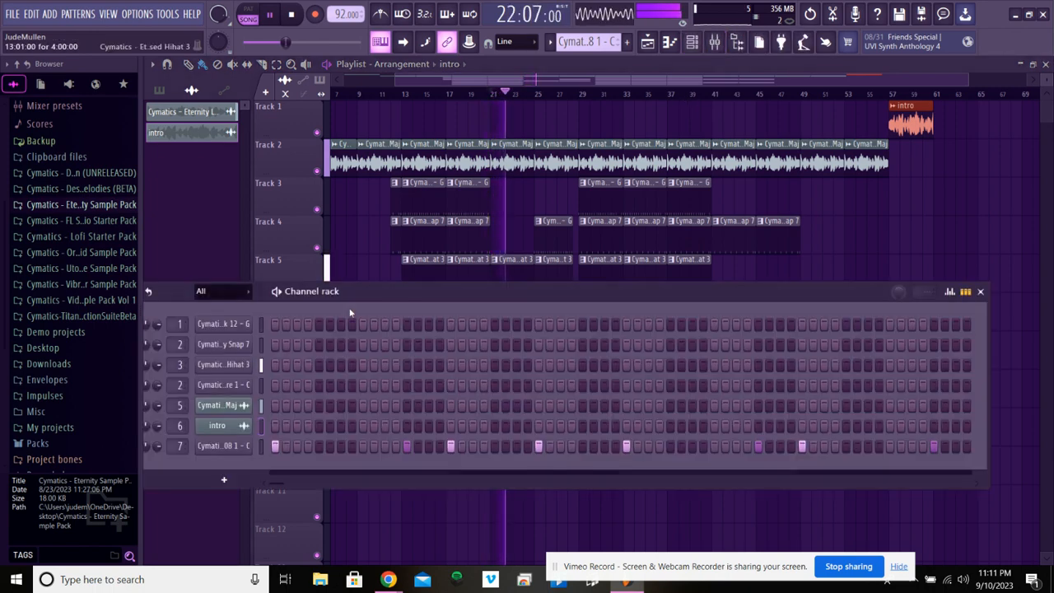
{"action": "left_click", "coordinate": [714, 42]}
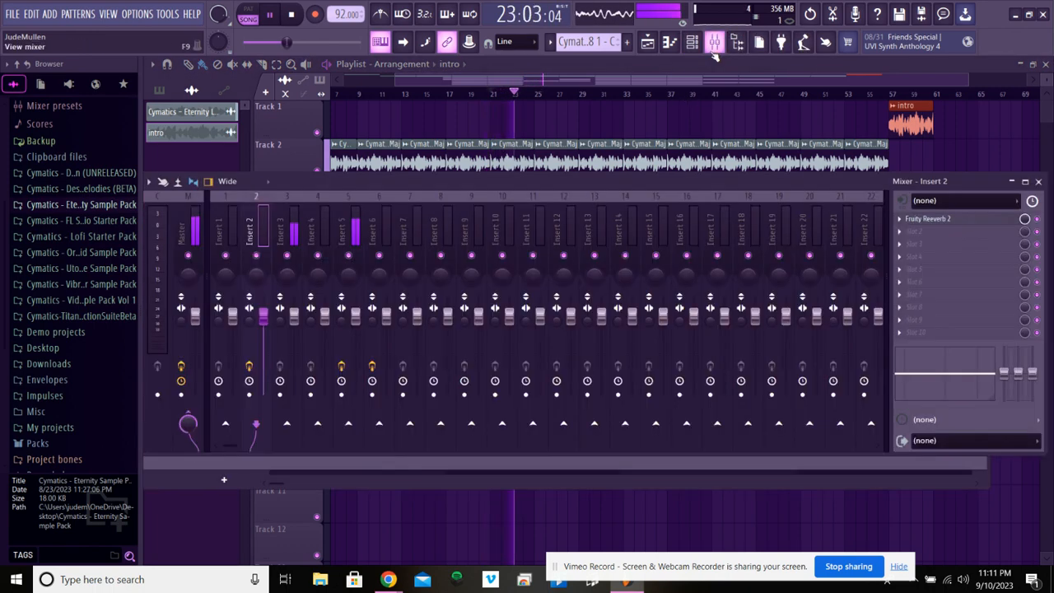
{"action": "left_click", "coordinate": [289, 200]}
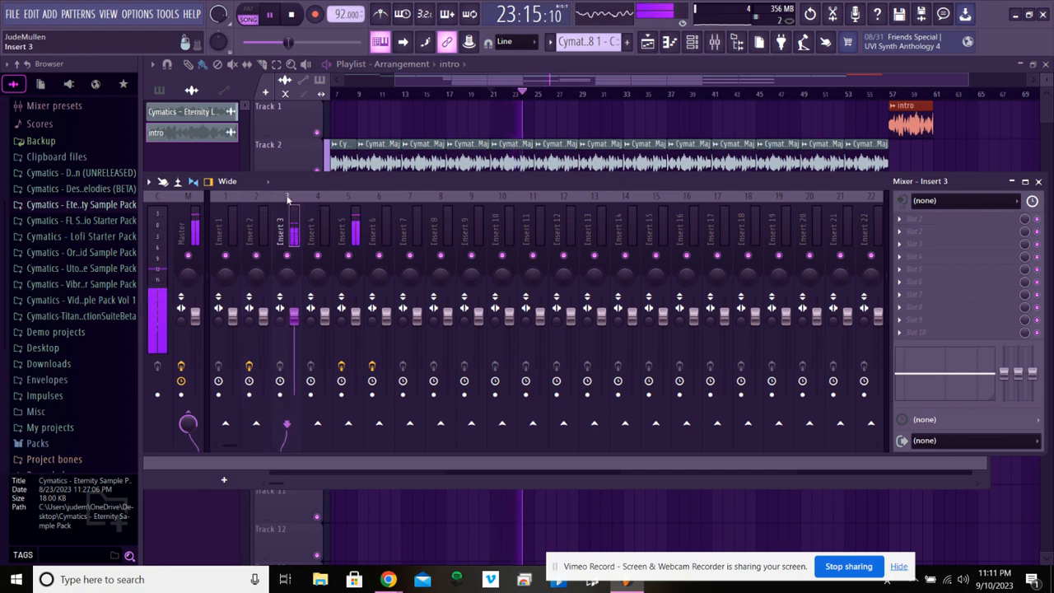
{"action": "left_click", "coordinate": [921, 224]}
{"action": "left_click", "coordinate": [730, 442]}
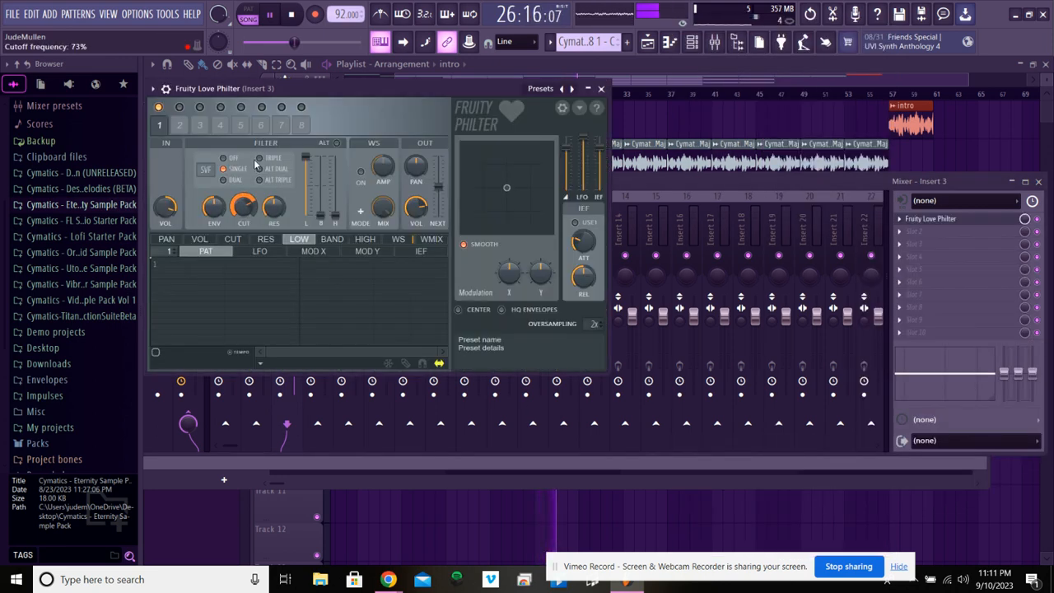
{"action": "left_click", "coordinate": [601, 89]}
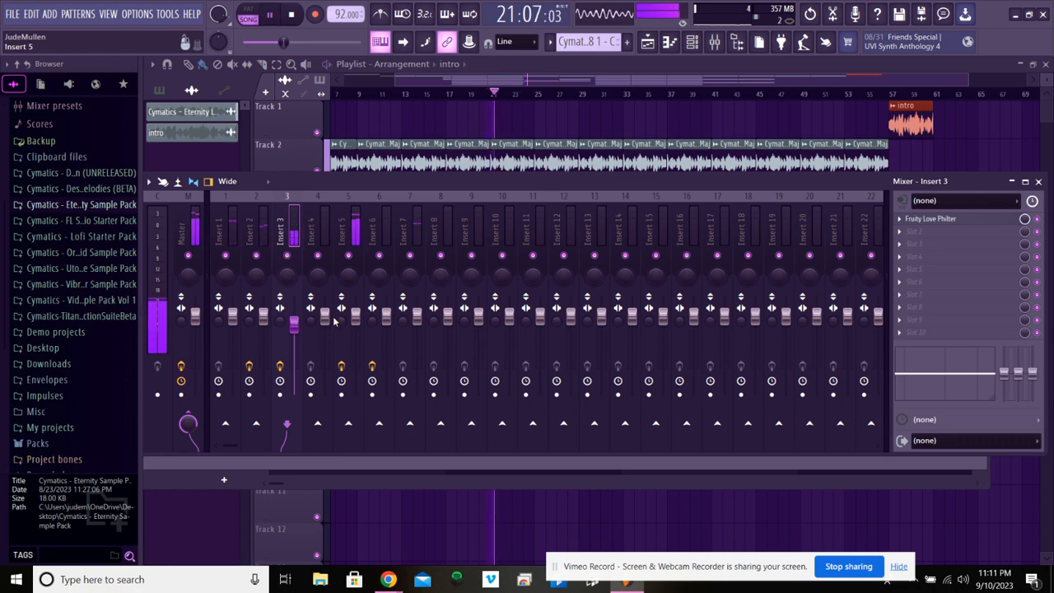
{"action": "left_click", "coordinate": [1041, 181]}
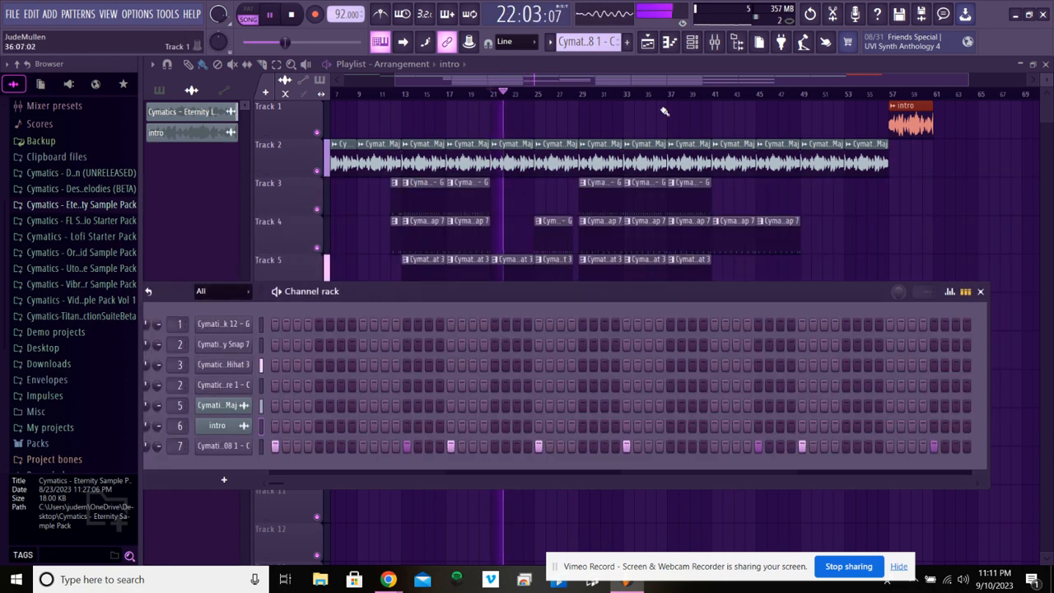
Audition the second drum section from bar 31, stop playback and return the playhead to bar 1
{"action": "left_click", "coordinate": [609, 95]}
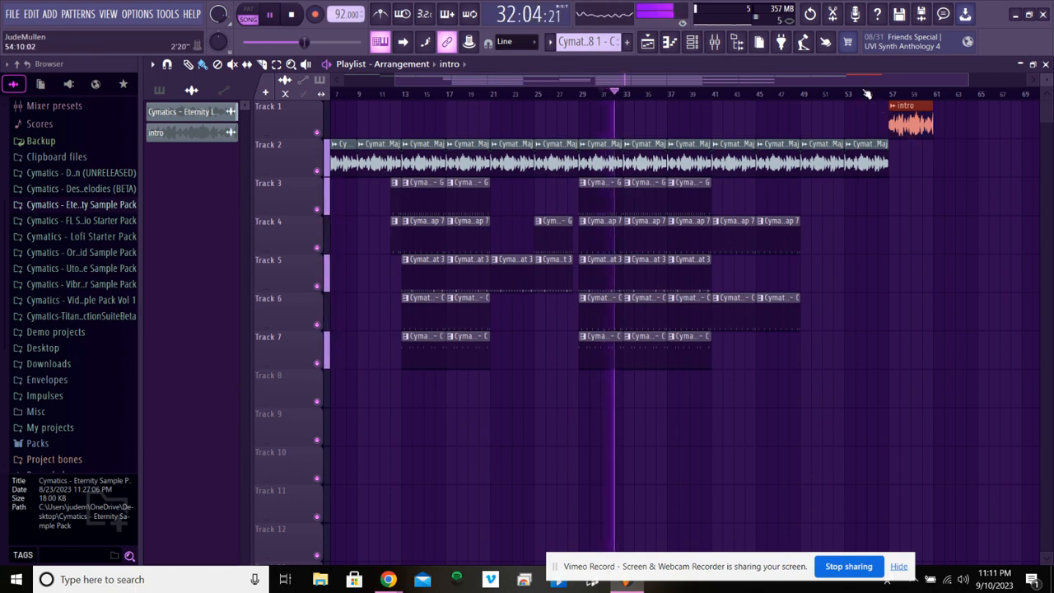
{"action": "scroll", "coordinate": [866, 96], "scroll_direction": "down", "scroll_amount": 2}
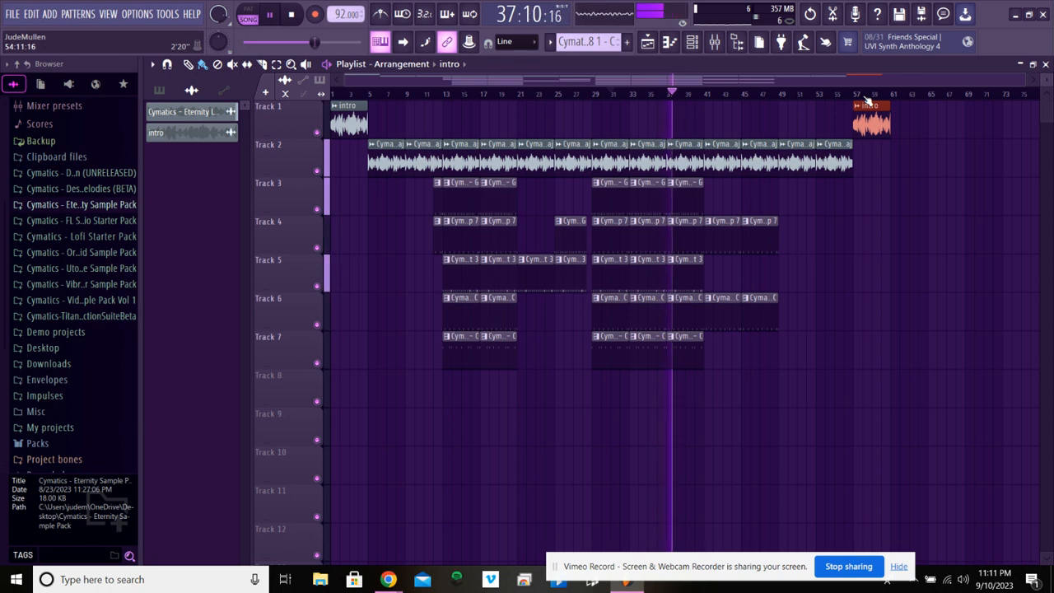
{"action": "key", "text": "space"}
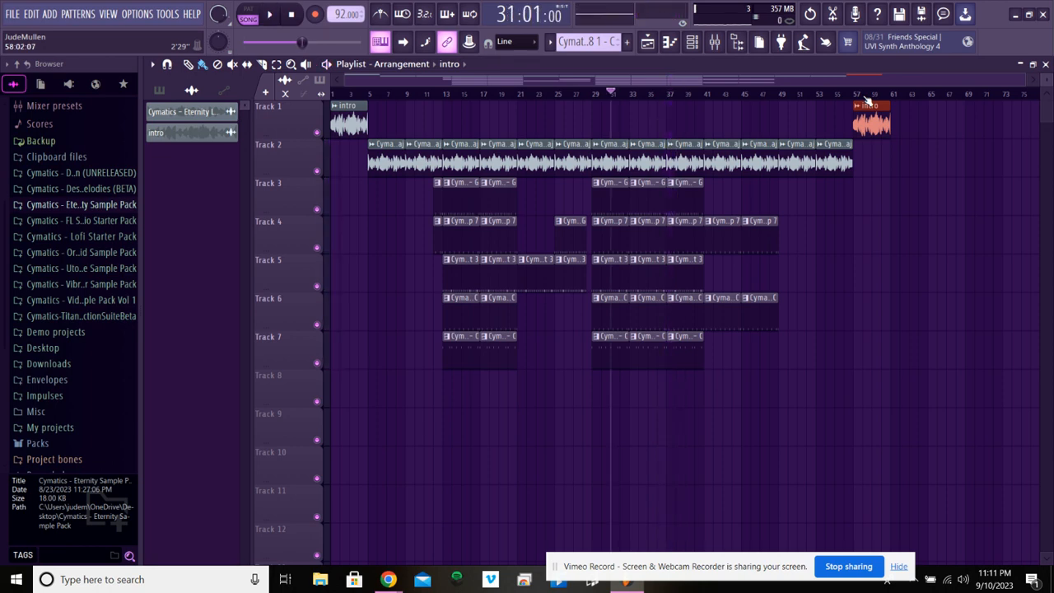
{"action": "left_click", "coordinate": [334, 98]}
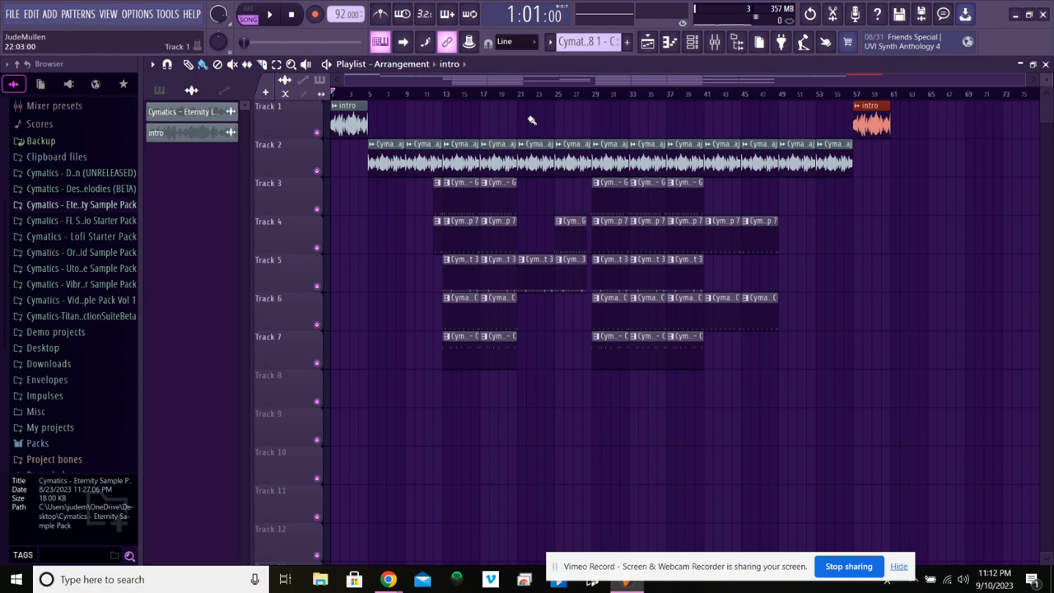
{"action": "scroll", "coordinate": [53, 356], "scroll_direction": "up", "scroll_amount": 3}
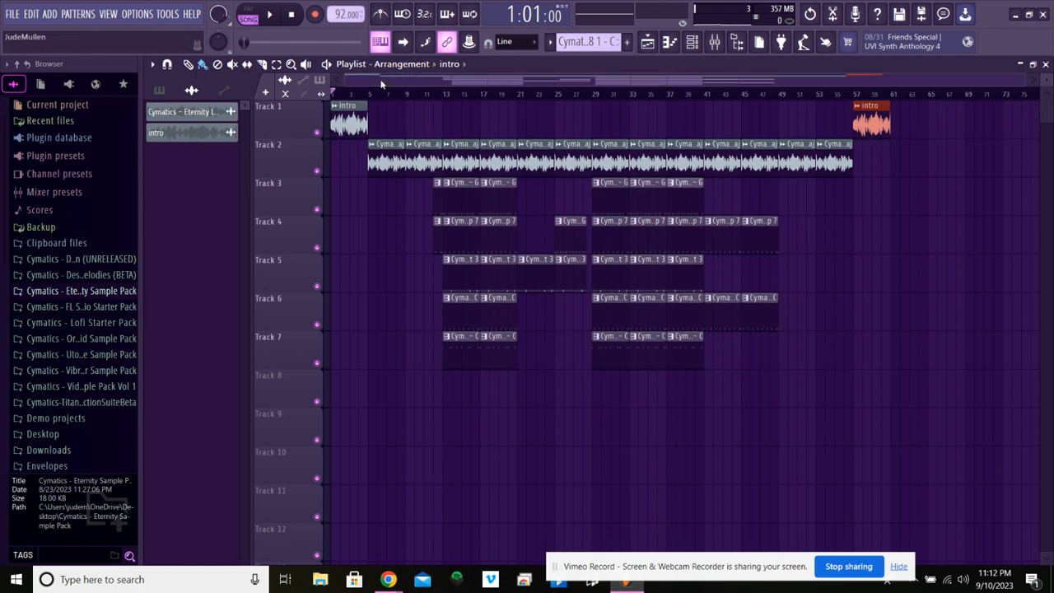
{"action": "left_click_drag", "start_coordinate": [380, 84], "coordinate": [311, 99]}
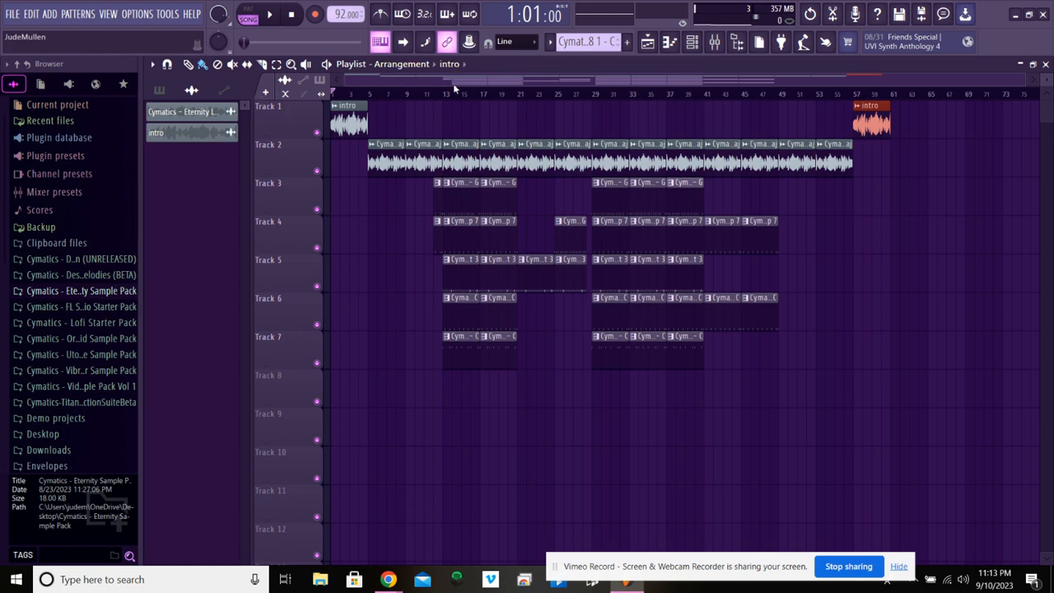
{"action": "left_click", "coordinate": [371, 100]}
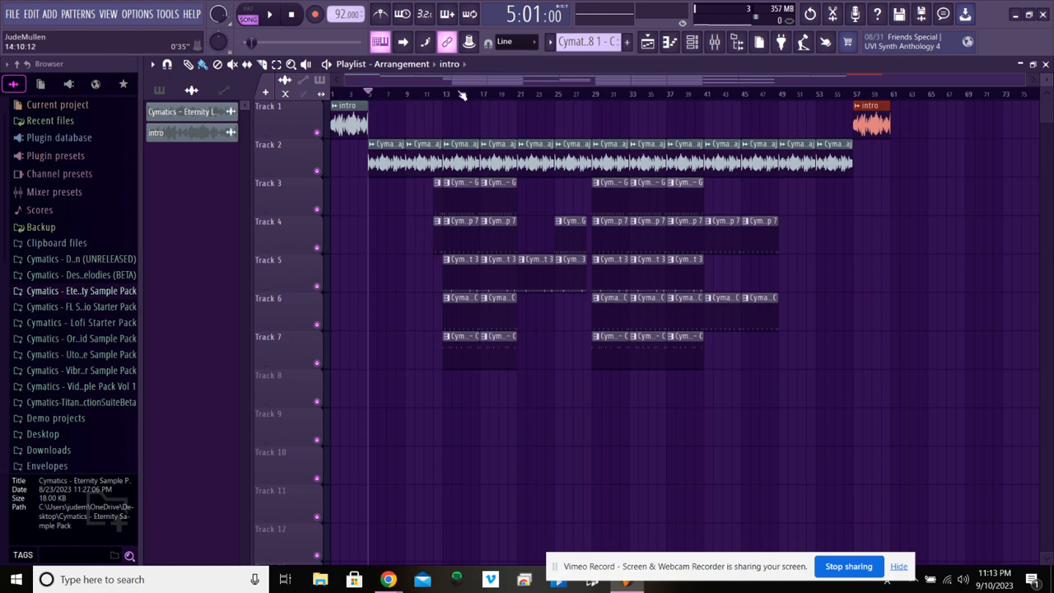
{"action": "left_click", "coordinate": [519, 95]}
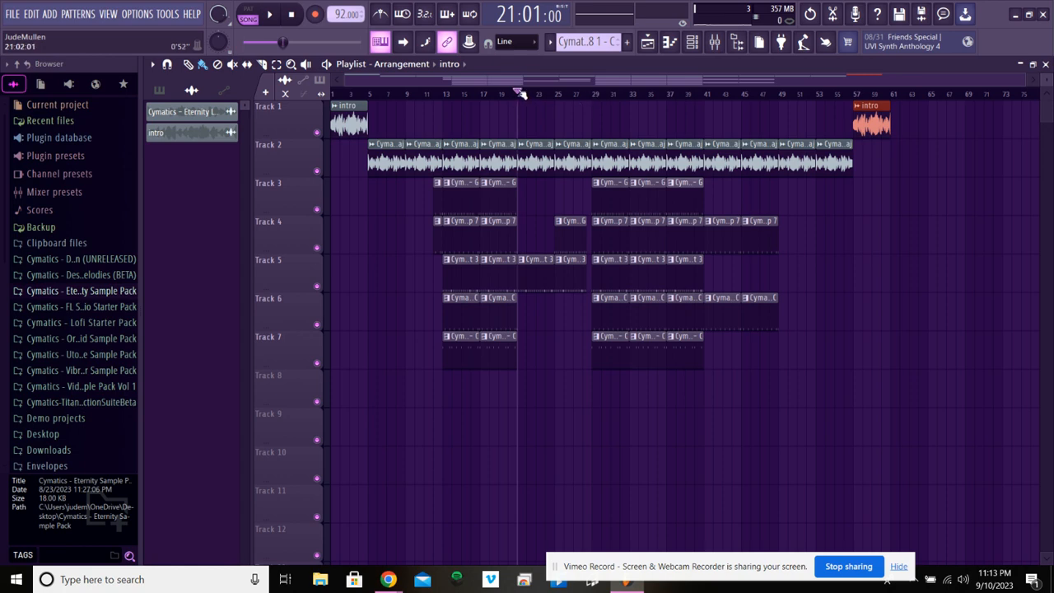
{"action": "left_click_drag", "start_coordinate": [520, 94], "coordinate": [294, 109]}
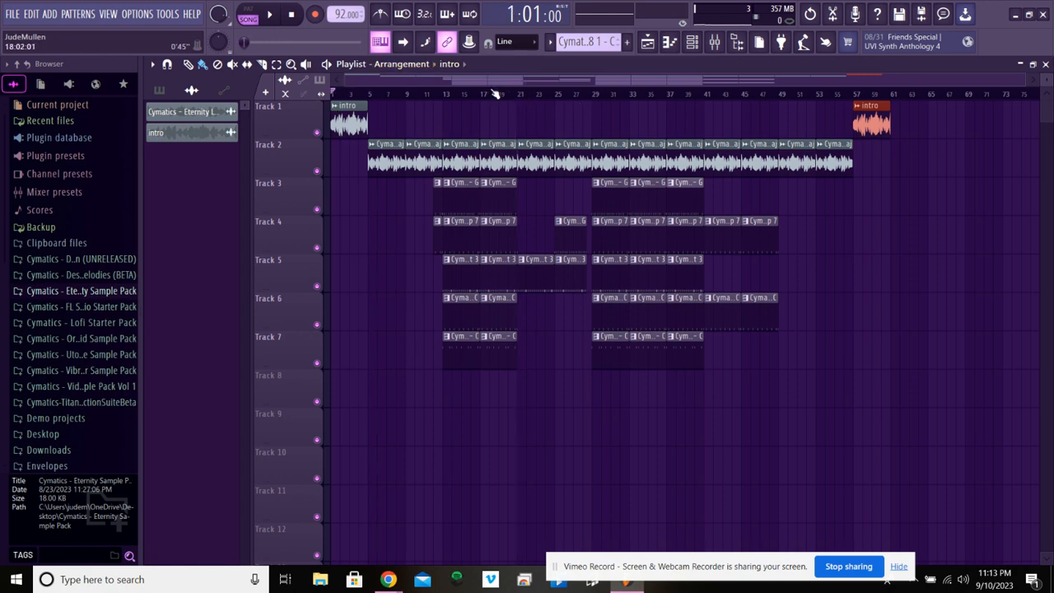
Audition the melody from bar 7, the first drum section from bar 14 and the second from bar 31, and return the playhead to bar 1
{"action": "left_click", "coordinate": [388, 94]}
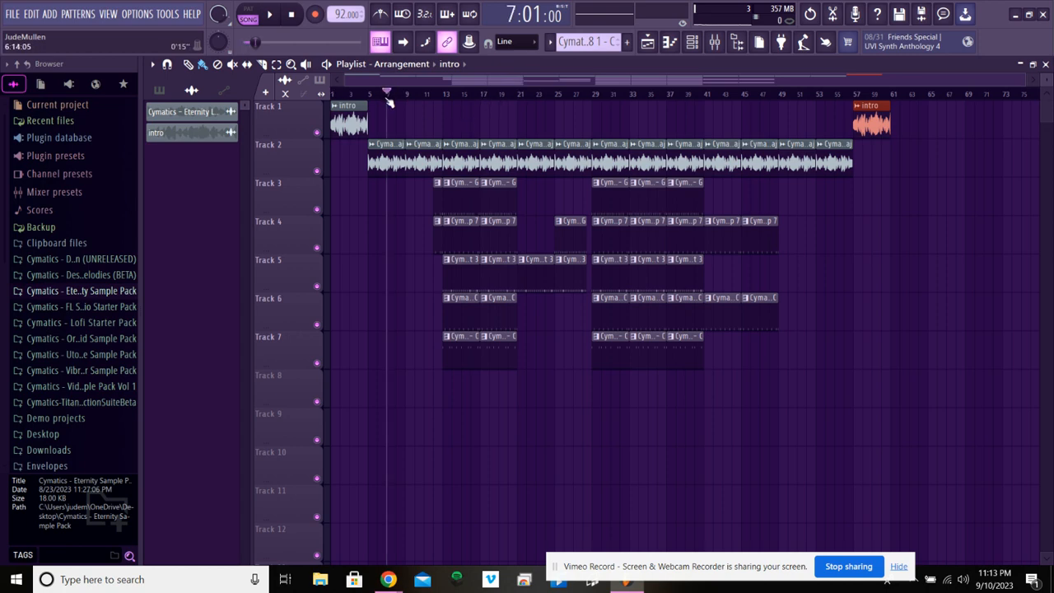
{"action": "key", "text": "space"}
{"action": "left_click", "coordinate": [452, 93]}
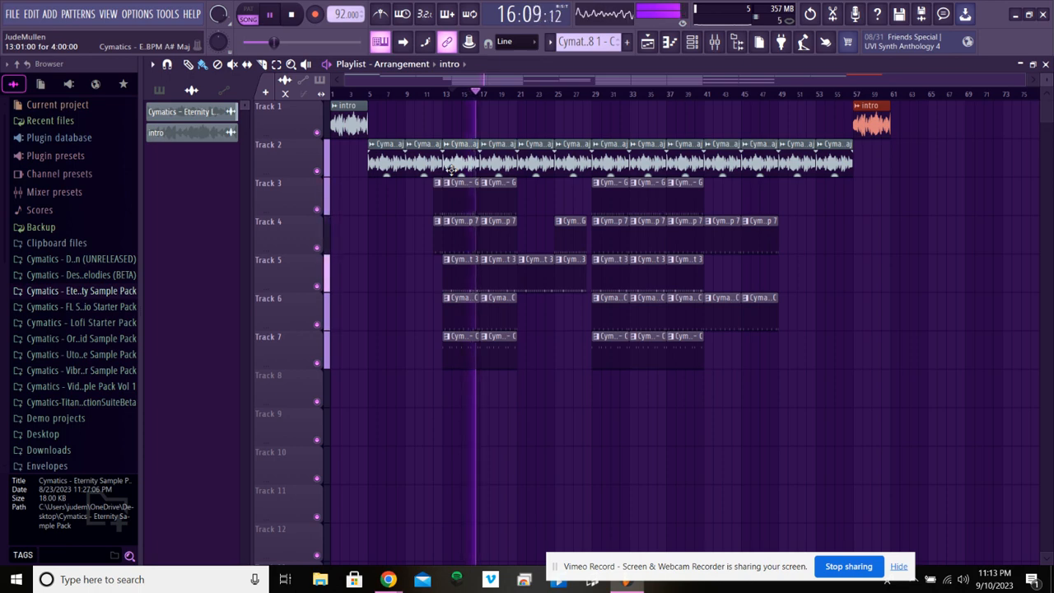
{"action": "key", "text": "space"}
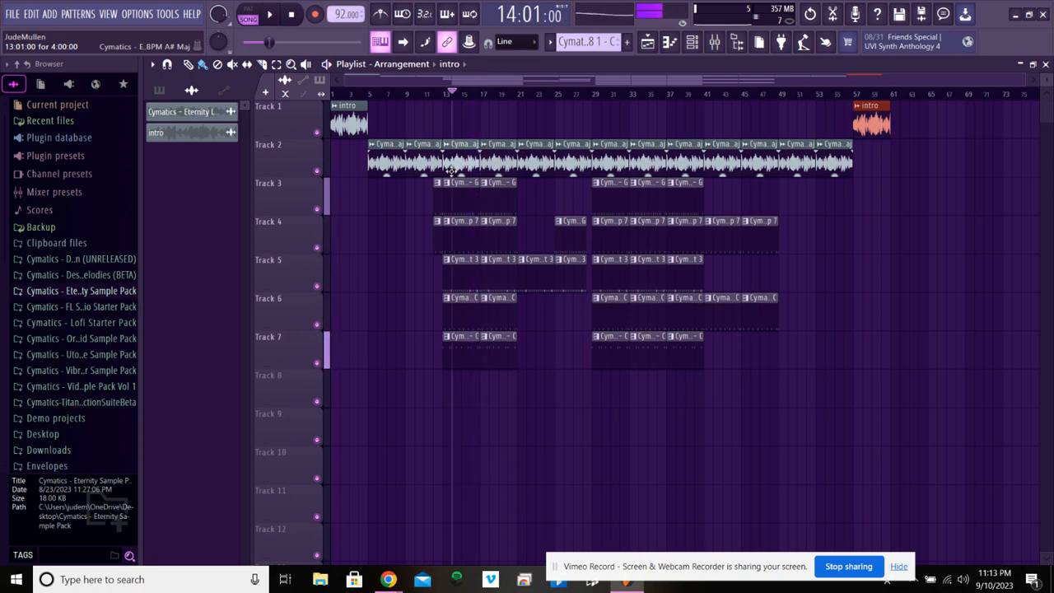
{"action": "left_click_drag", "start_coordinate": [453, 95], "coordinate": [324, 93]}
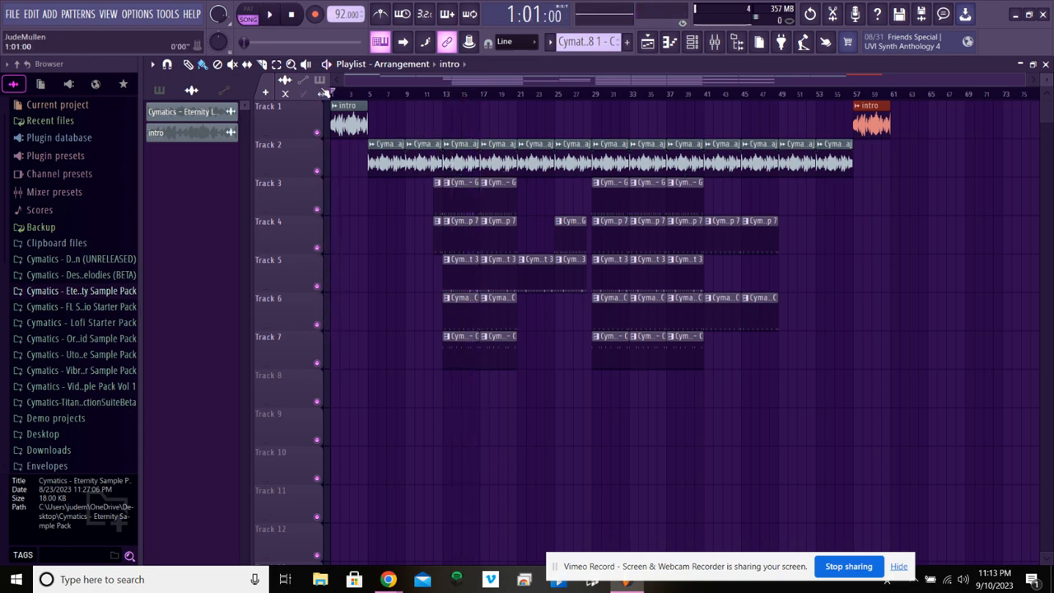
{"action": "left_click", "coordinate": [461, 95]}
{"action": "key", "text": "space"}
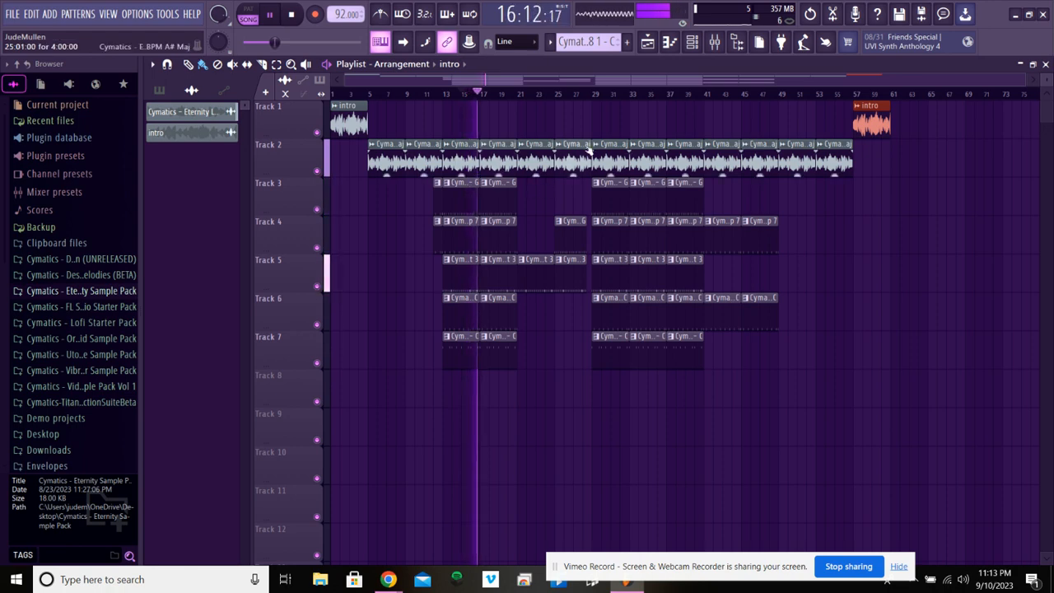
{"action": "left_click", "coordinate": [614, 94]}
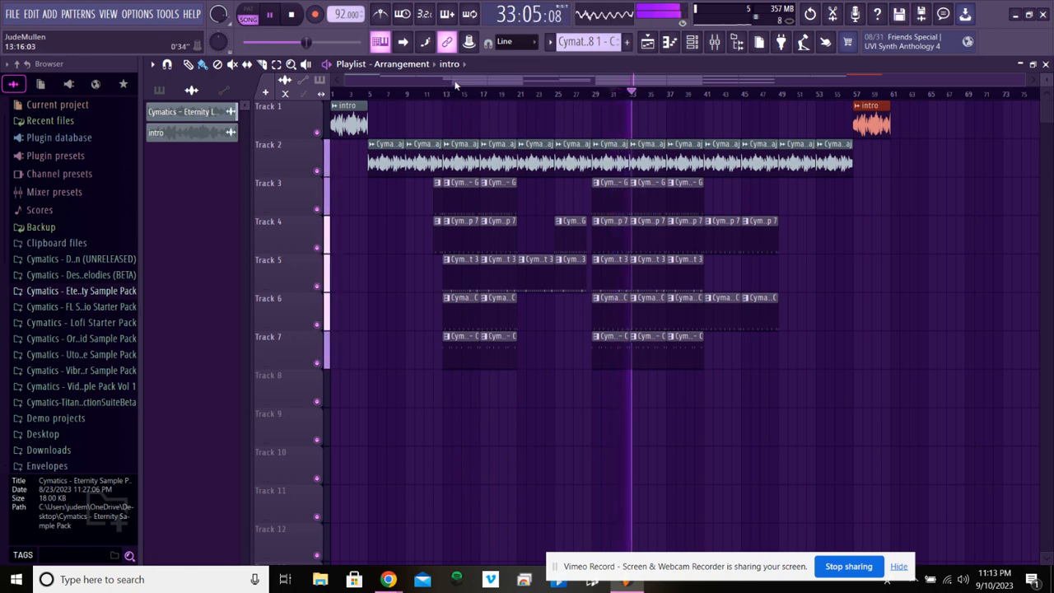
{"action": "key", "text": "space"}
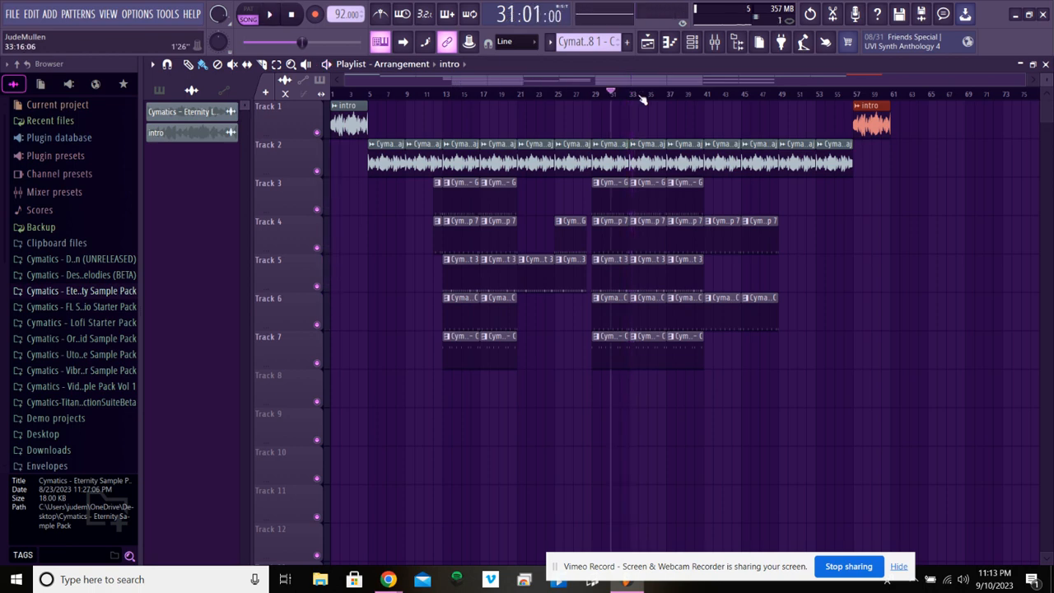
{"action": "left_click_drag", "start_coordinate": [612, 94], "coordinate": [299, 110]}
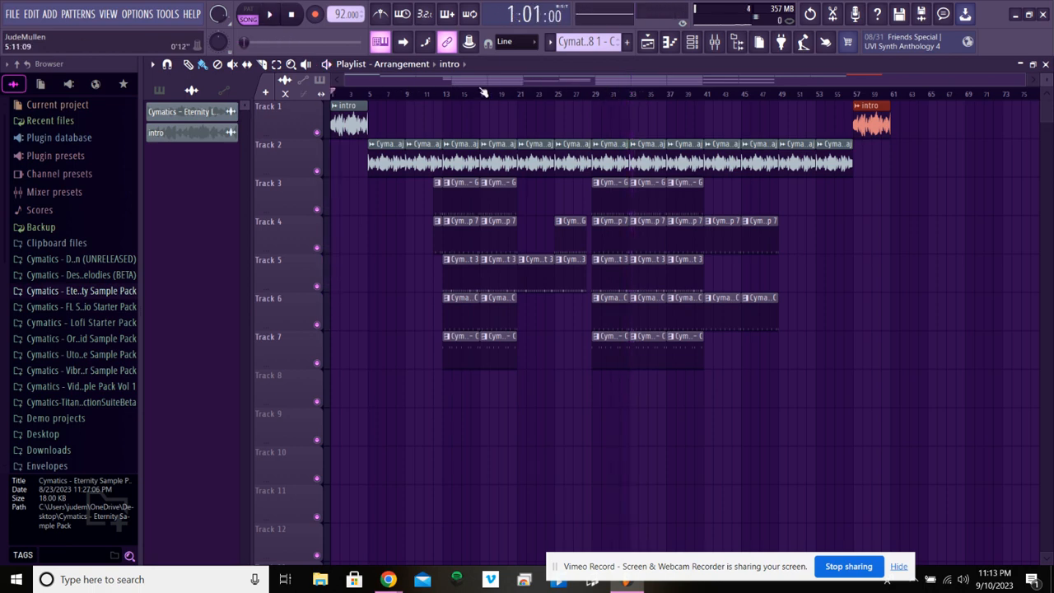